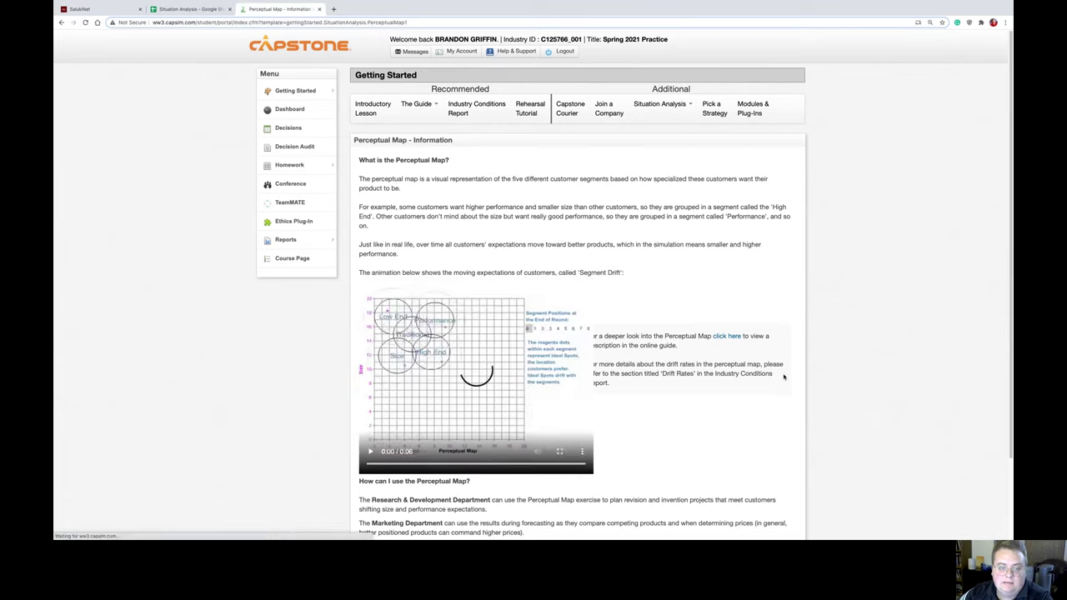
- Advance from the Perceptual Map information to the Ideal Spots page and switch to the Situation Analysis spreadsheet in Google Sheets
{"action": "scroll", "coordinate": [641, 255], "scroll_direction": "down", "scroll_amount": 1}
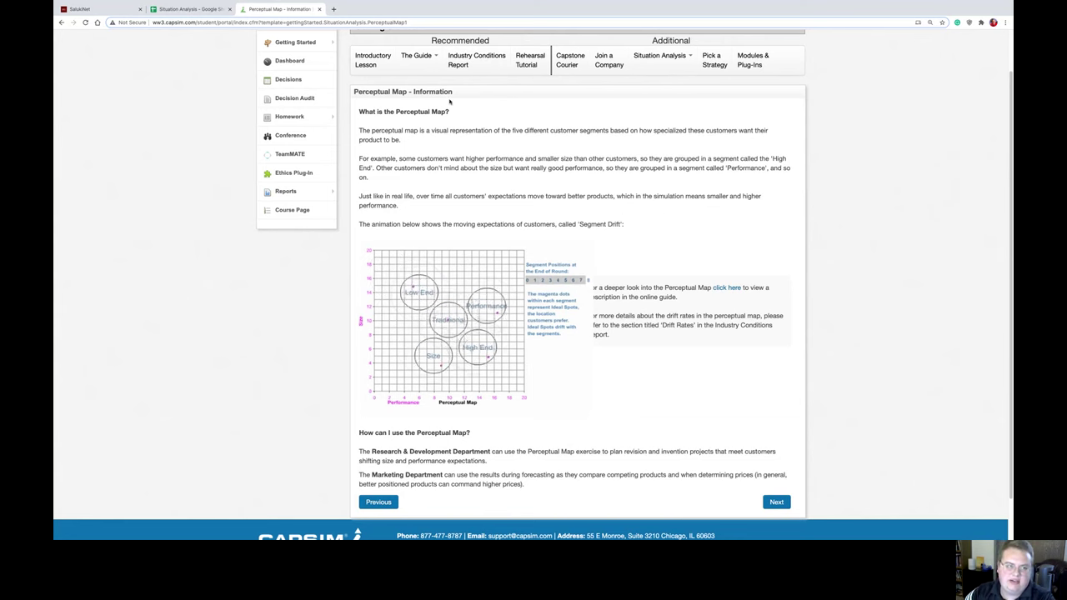
{"action": "mouse_move", "coordinate": [77, 10]}
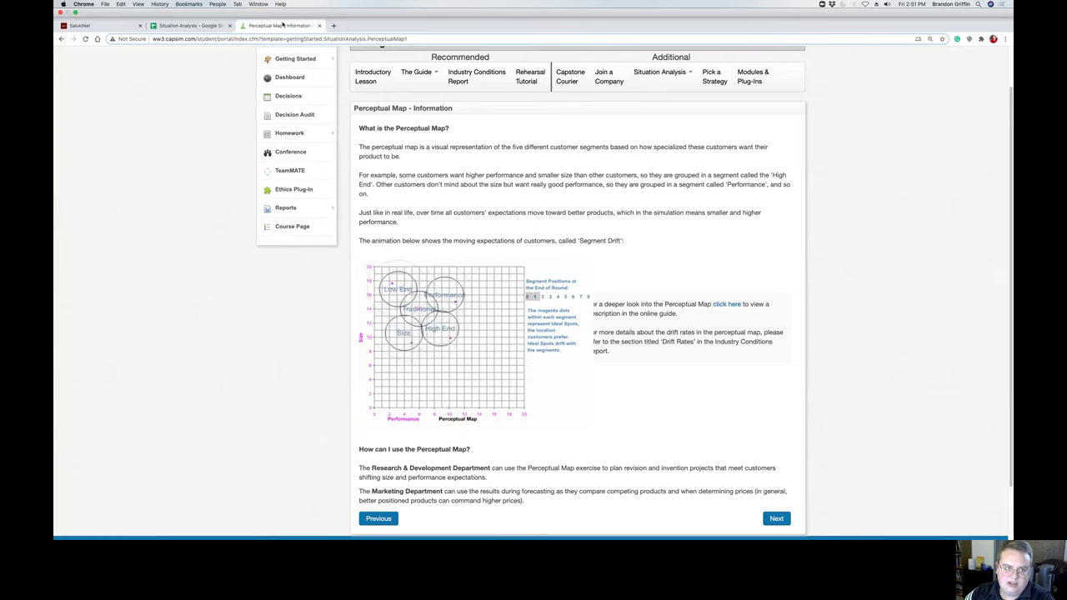
{"action": "left_click", "coordinate": [774, 505]}
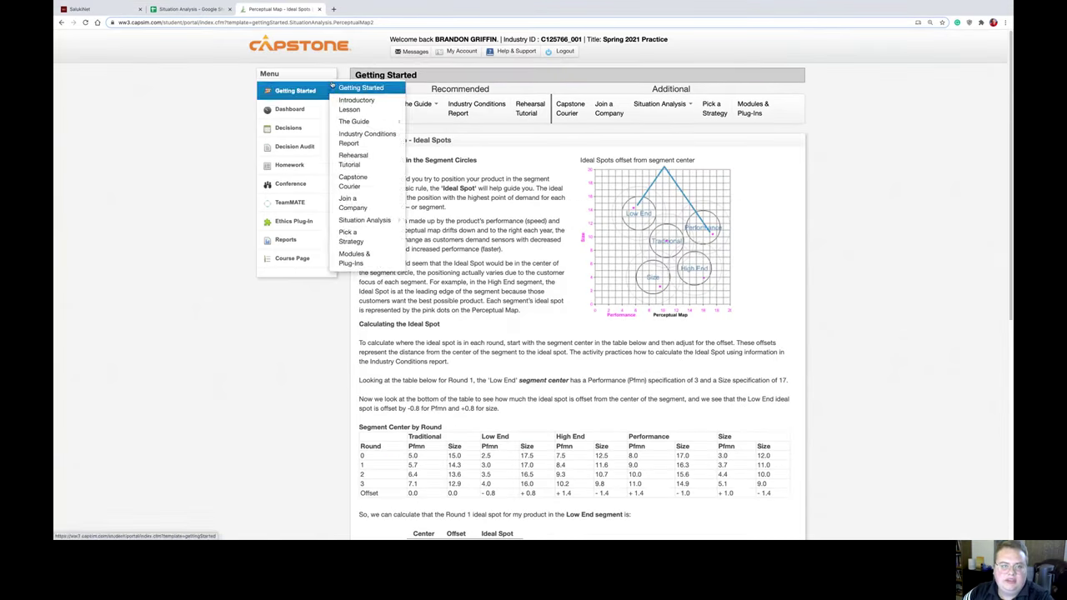
{"action": "key", "text": "ctrl+shift+Tab"}
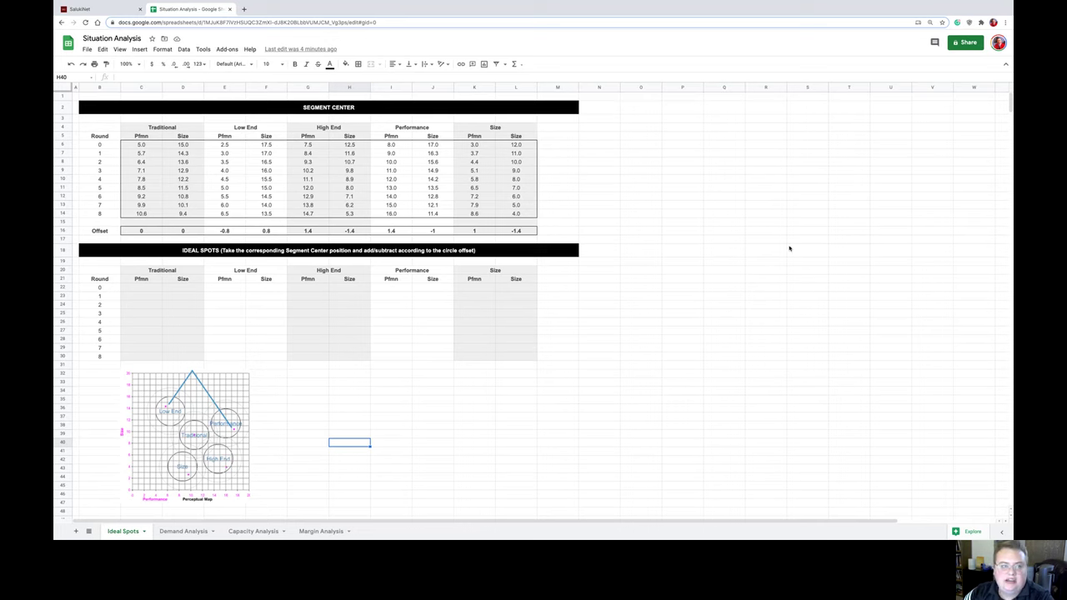
- Examine the empty Ideal Spots table, especially the round 0 and 1 rows, and the perceptual map image below it
{"action": "left_click", "coordinate": [388, 247]}
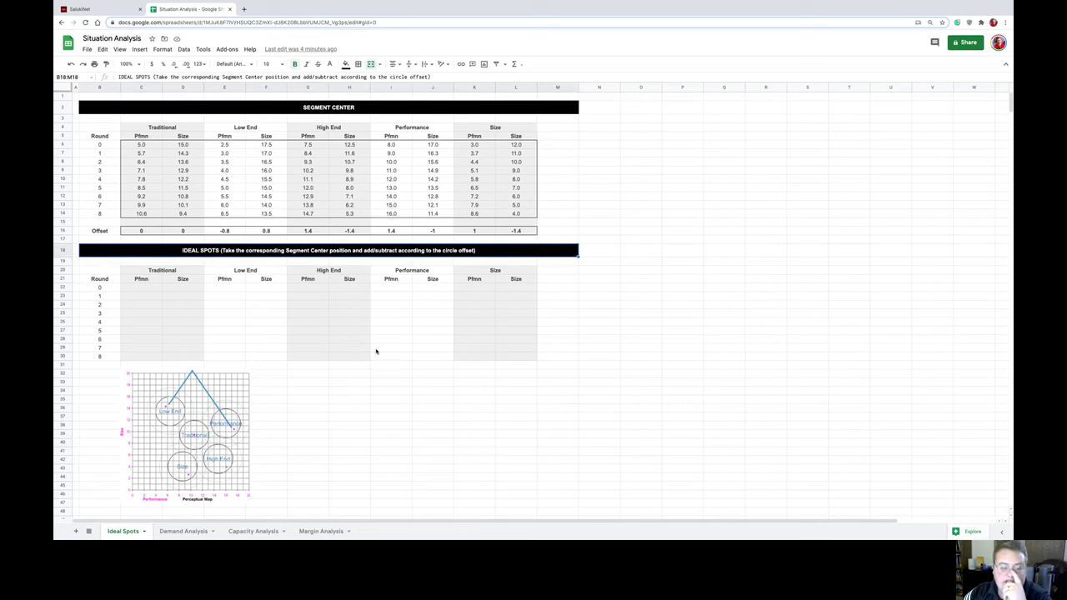
{"action": "left_click", "coordinate": [192, 402]}
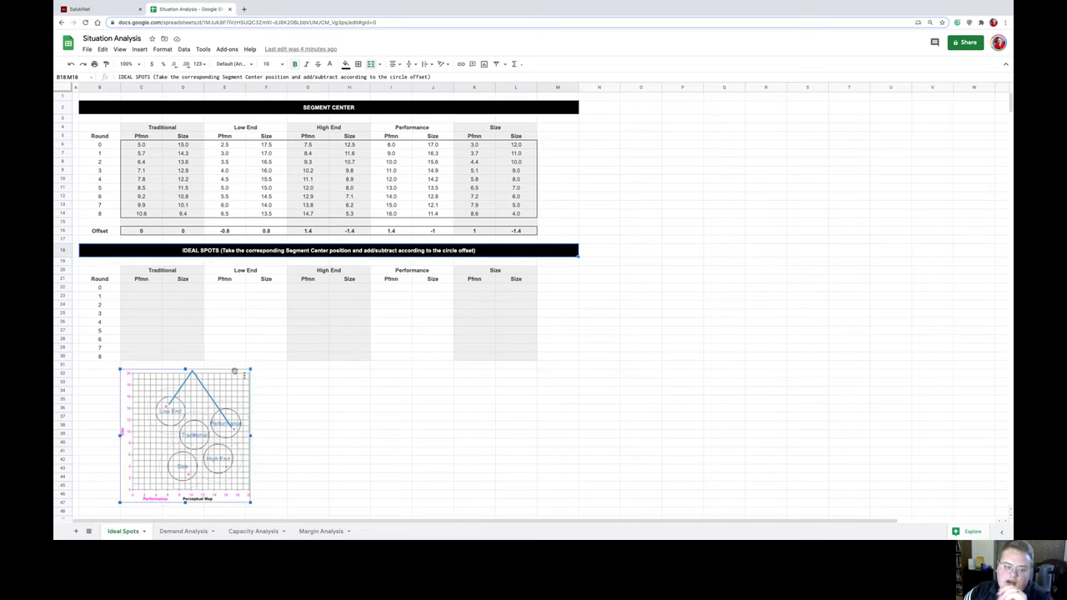
{"action": "left_click", "coordinate": [320, 366]}
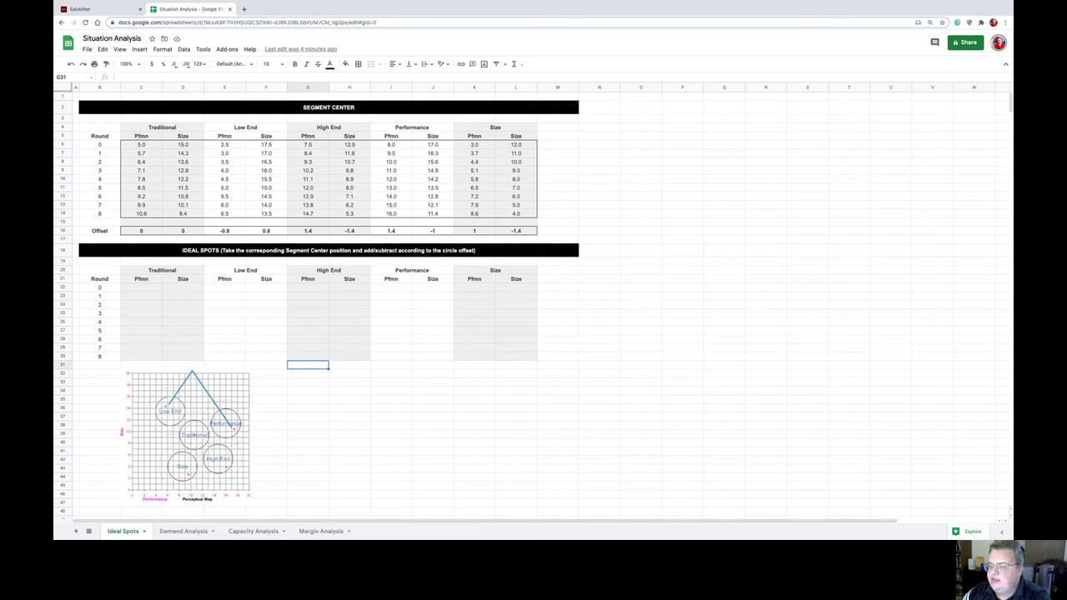
{"action": "left_click", "coordinate": [139, 296]}
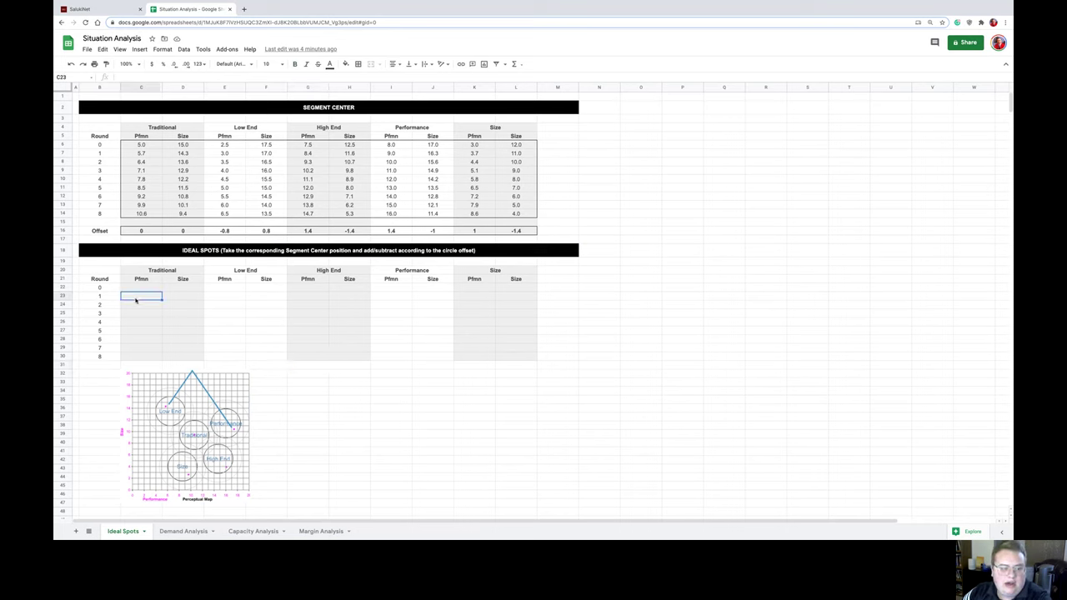
{"action": "left_click", "coordinate": [141, 286]}
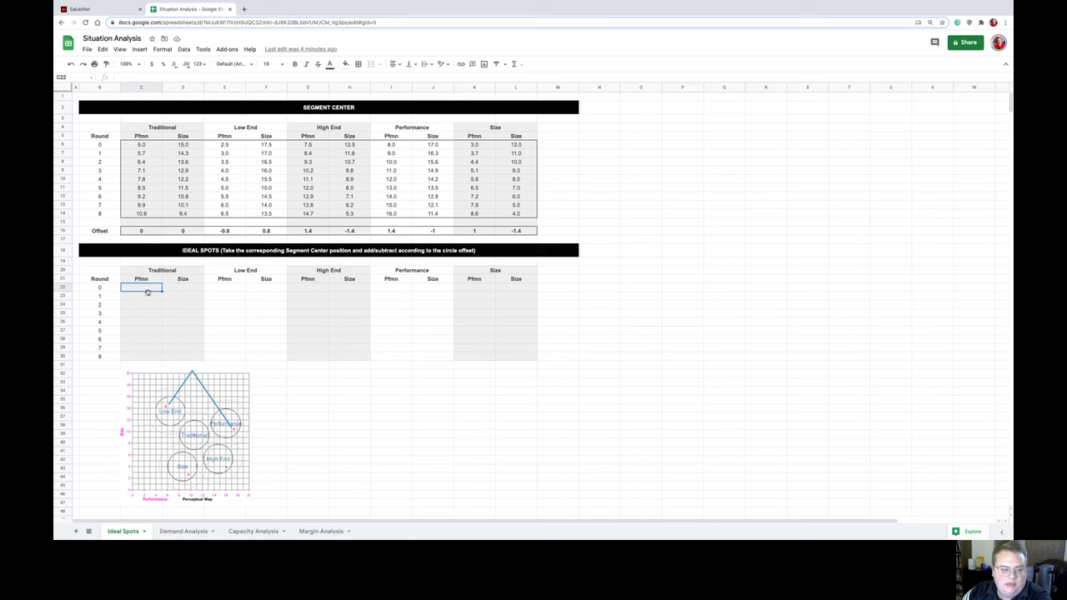
{"action": "left_click", "coordinate": [150, 295]}
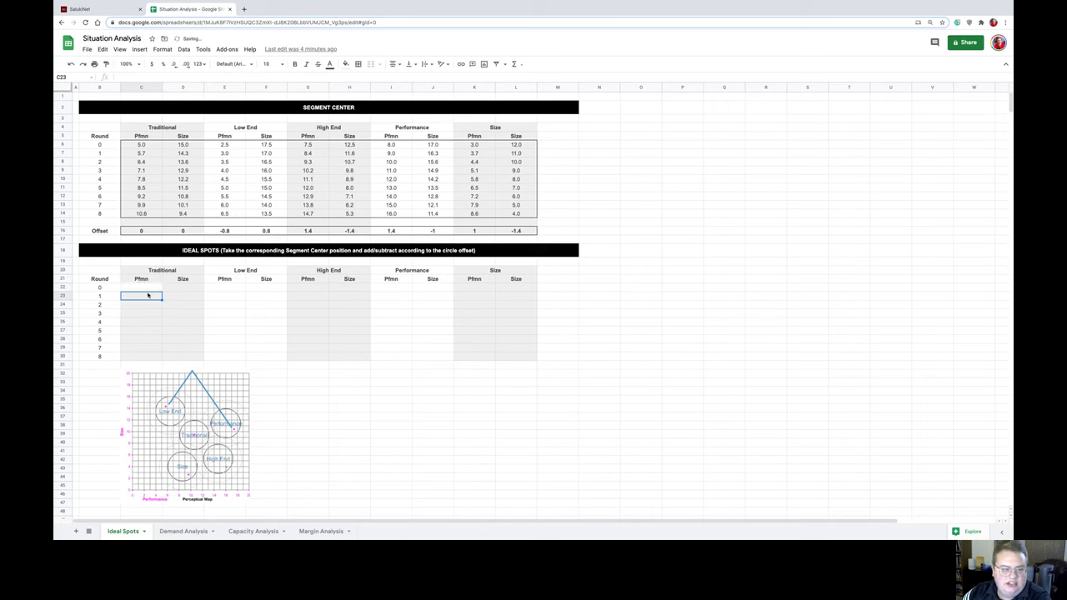
{"action": "left_click", "coordinate": [222, 331]}
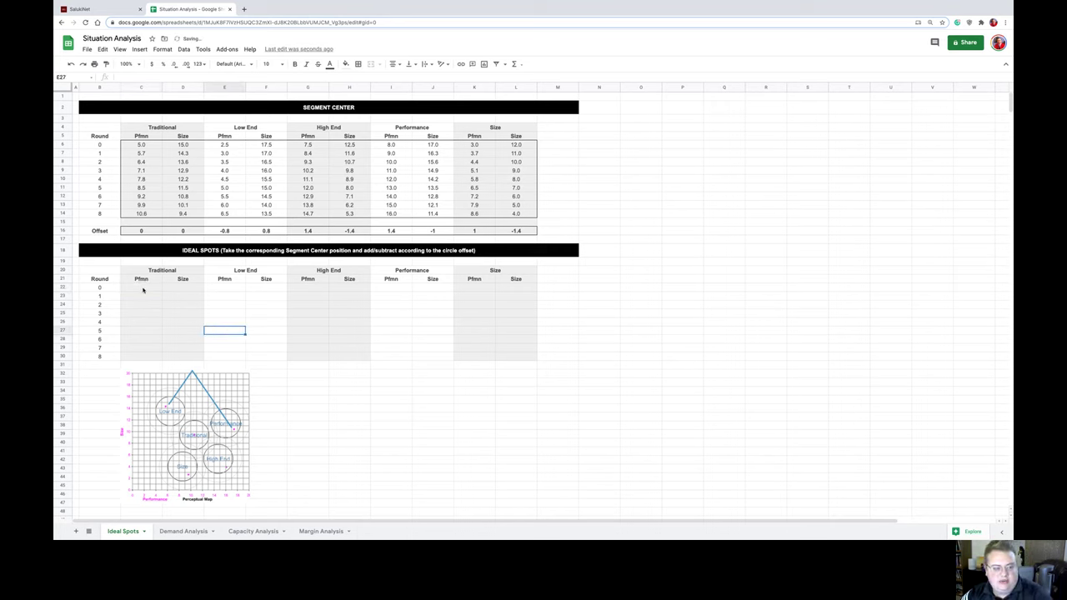
{"action": "left_click_drag", "start_coordinate": [143, 289], "coordinate": [525, 295]}
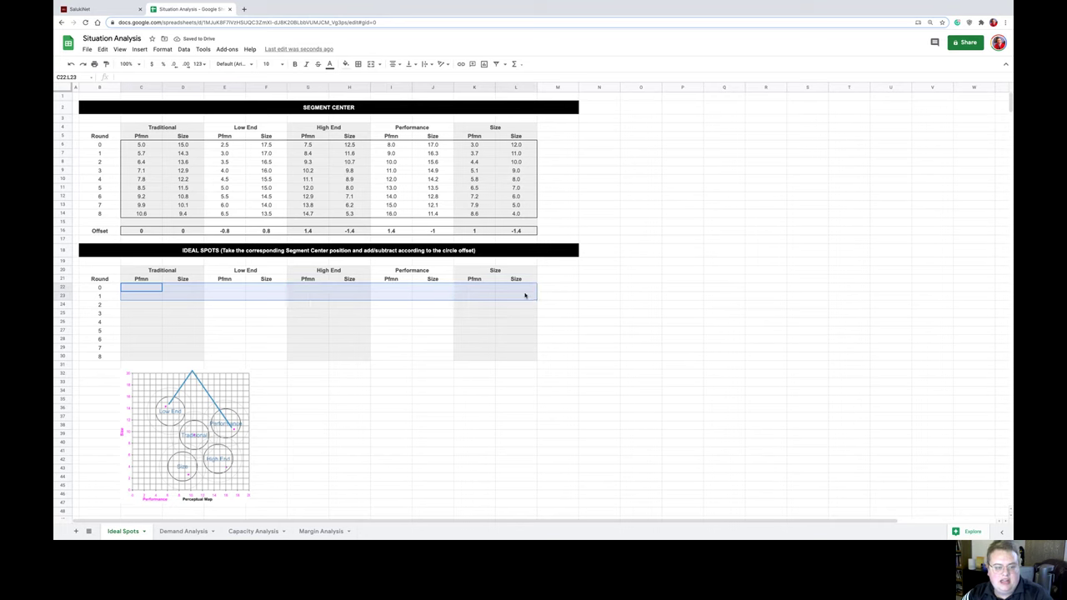
{"action": "left_click", "coordinate": [564, 339]}
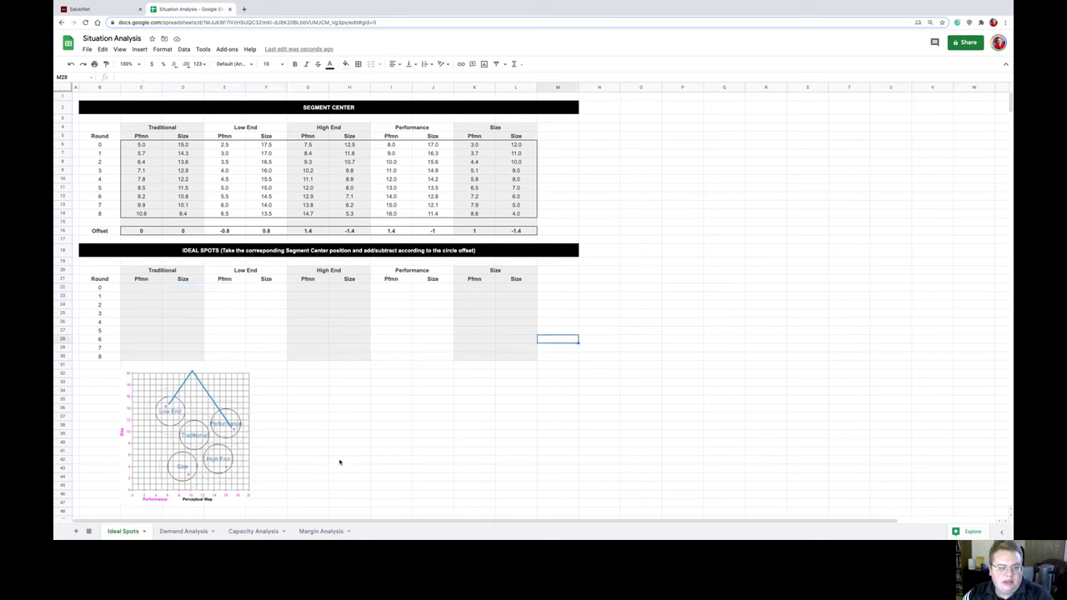
- Move the perceptual map image beside the tables, starting at column O, and enlarge it to about column U
{"action": "left_click_drag", "start_coordinate": [248, 460], "coordinate": [620, 380]}
{"action": "left_click", "coordinate": [931, 250]}
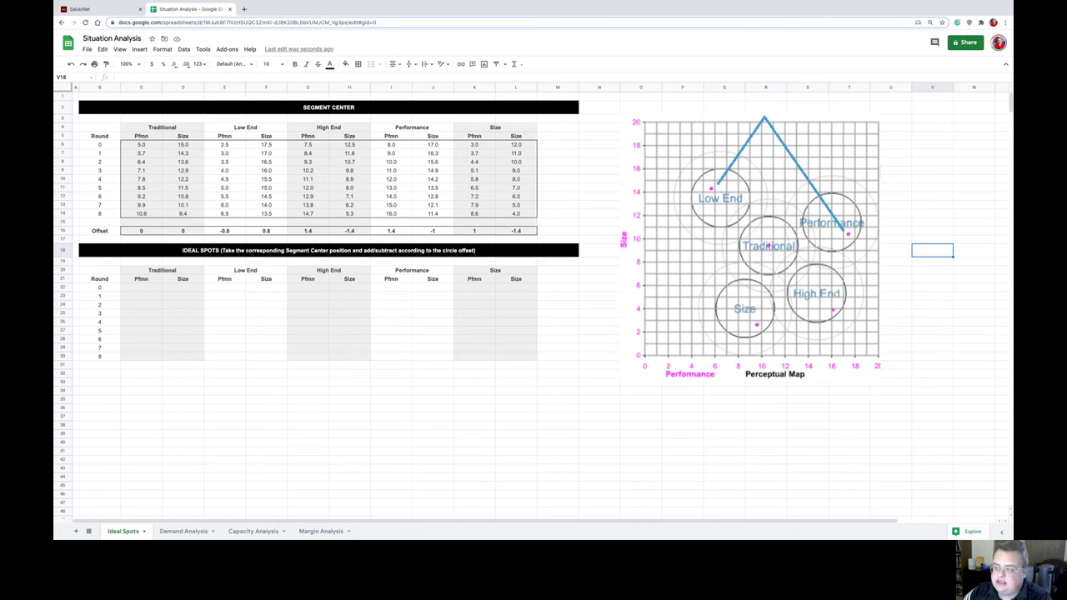
- Examine the Segment Center table with its offset row and compare it with the ideal spot dots on the perceptual map
{"action": "left_click_drag", "start_coordinate": [266, 170], "coordinate": [266, 178]}
{"action": "left_click", "coordinate": [107, 127]}
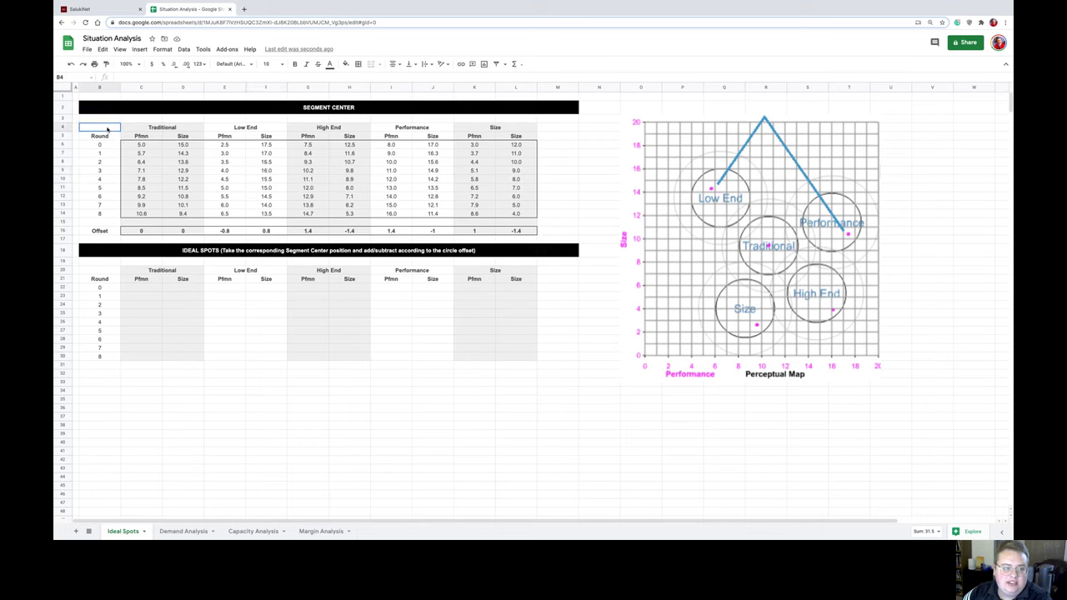
{"action": "left_click_drag", "start_coordinate": [107, 127], "coordinate": [536, 230]}
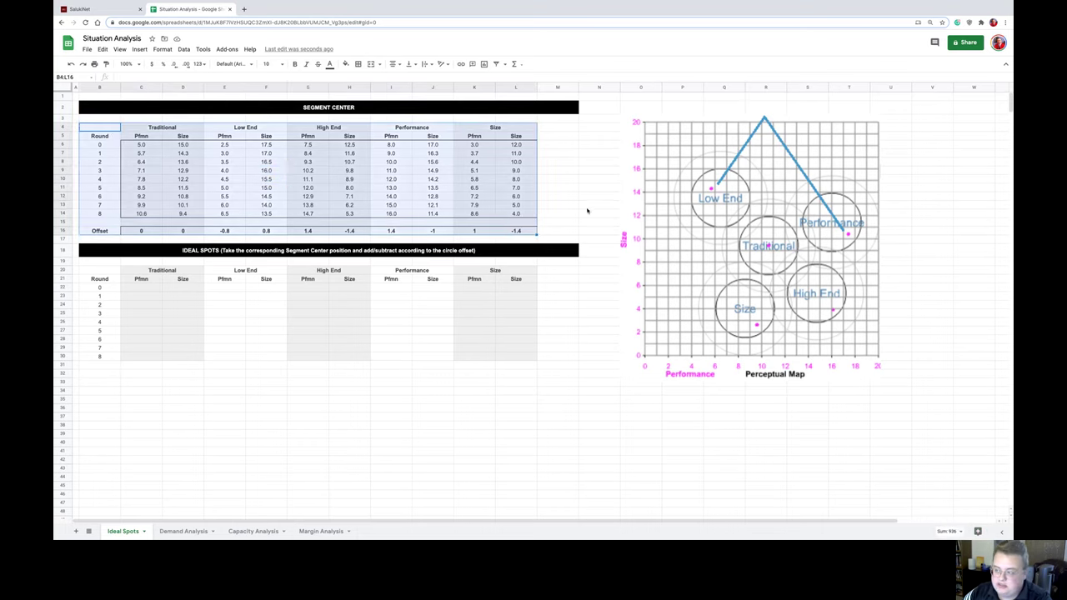
{"action": "left_click", "coordinate": [588, 206]}
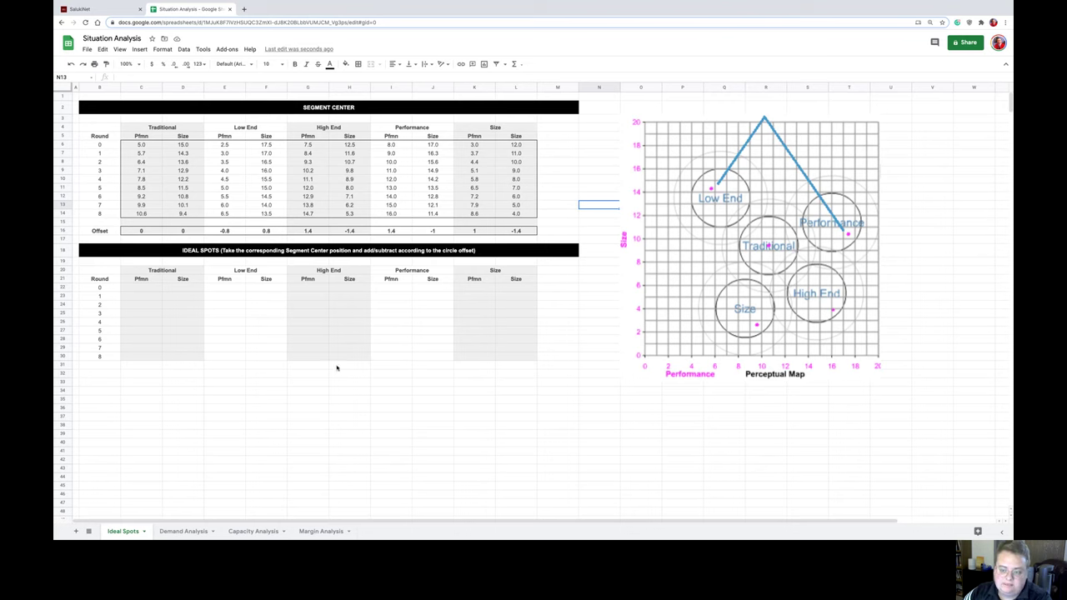
{"action": "left_click", "coordinate": [444, 408]}
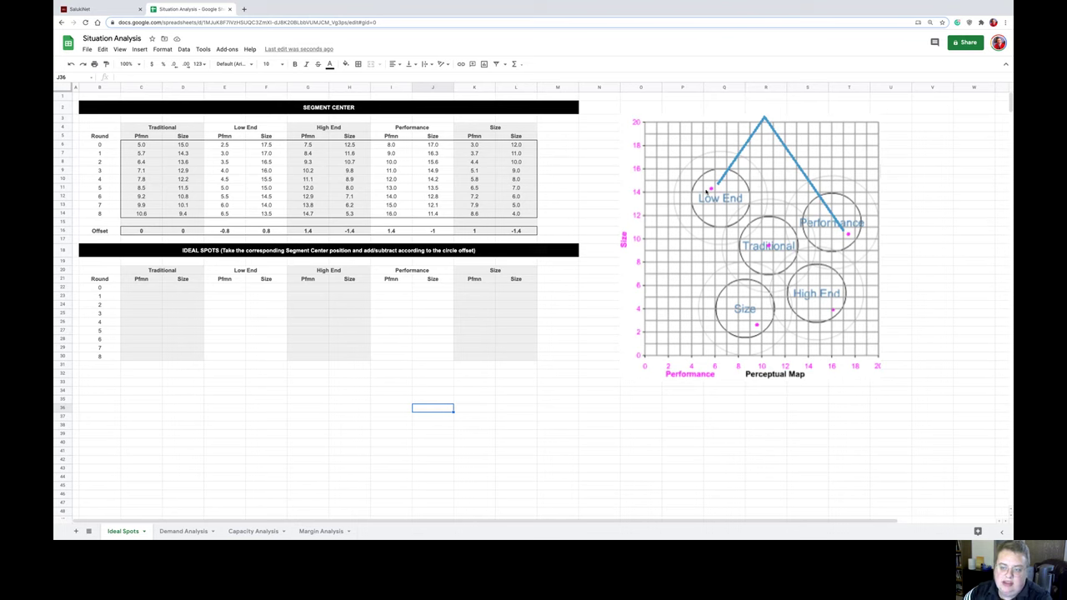
{"action": "left_click", "coordinate": [570, 280]}
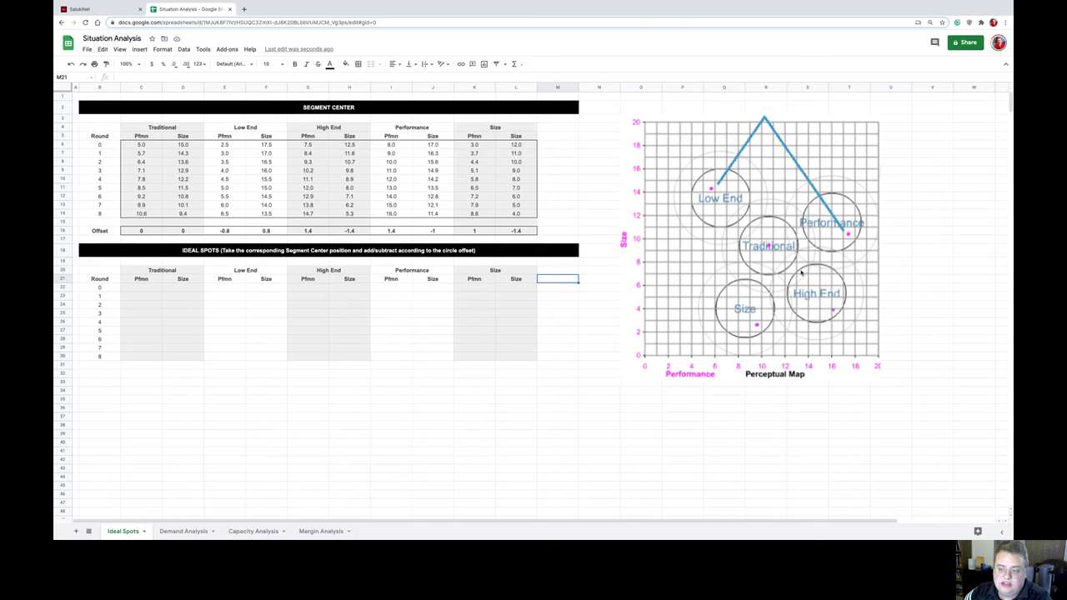
{"action": "left_click", "coordinate": [914, 309]}
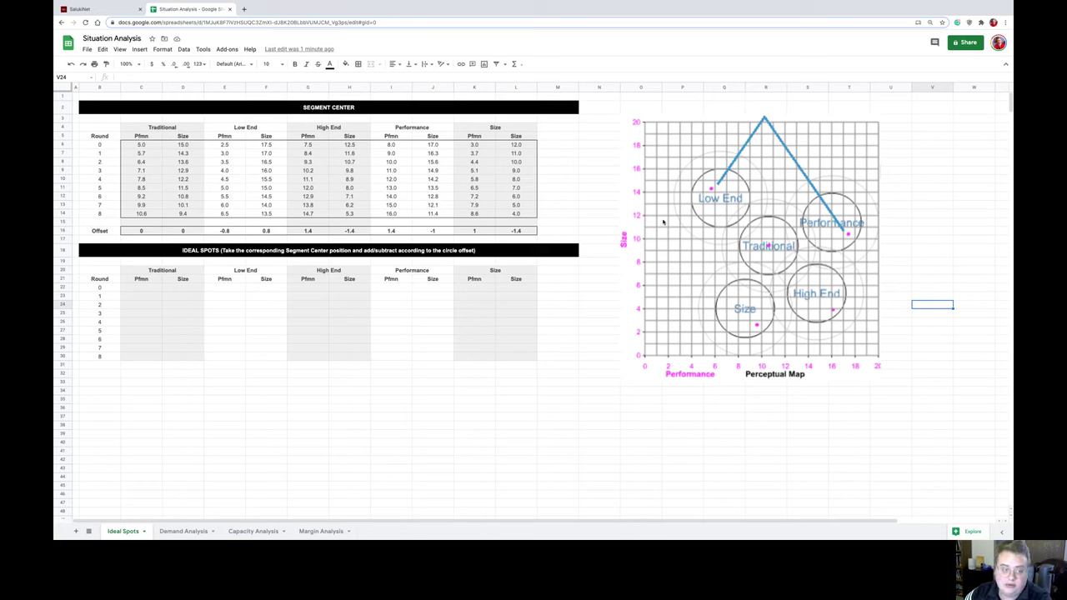
- Check the Traditional offsets and enter the round 0 Traditional ideal spot as Pfmn 5 and Size 15 in C22 and D22
{"action": "left_click", "coordinate": [157, 296]}
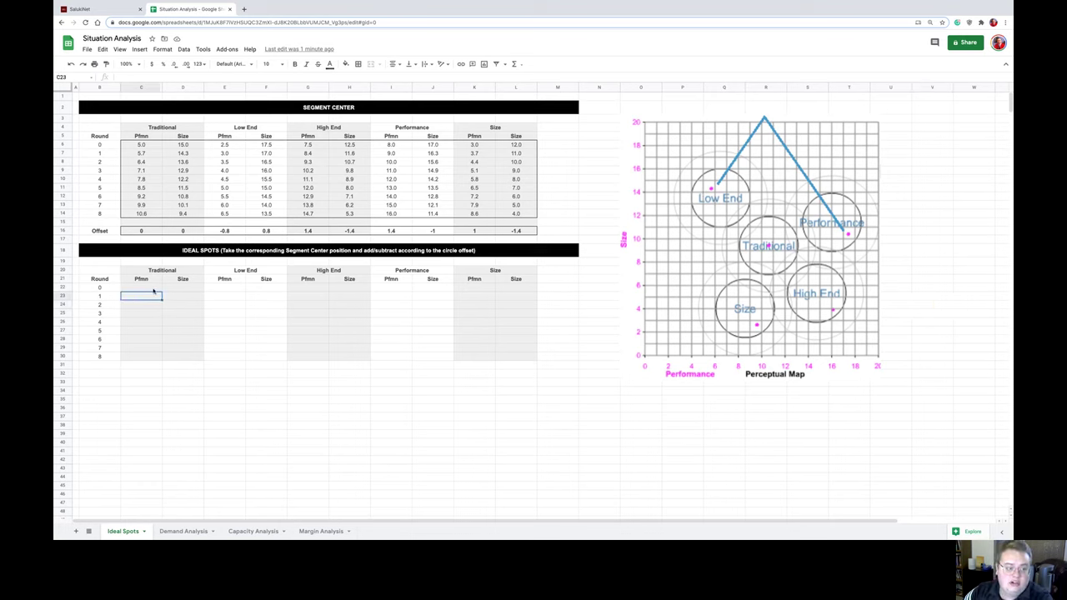
{"action": "left_click", "coordinate": [156, 286]}
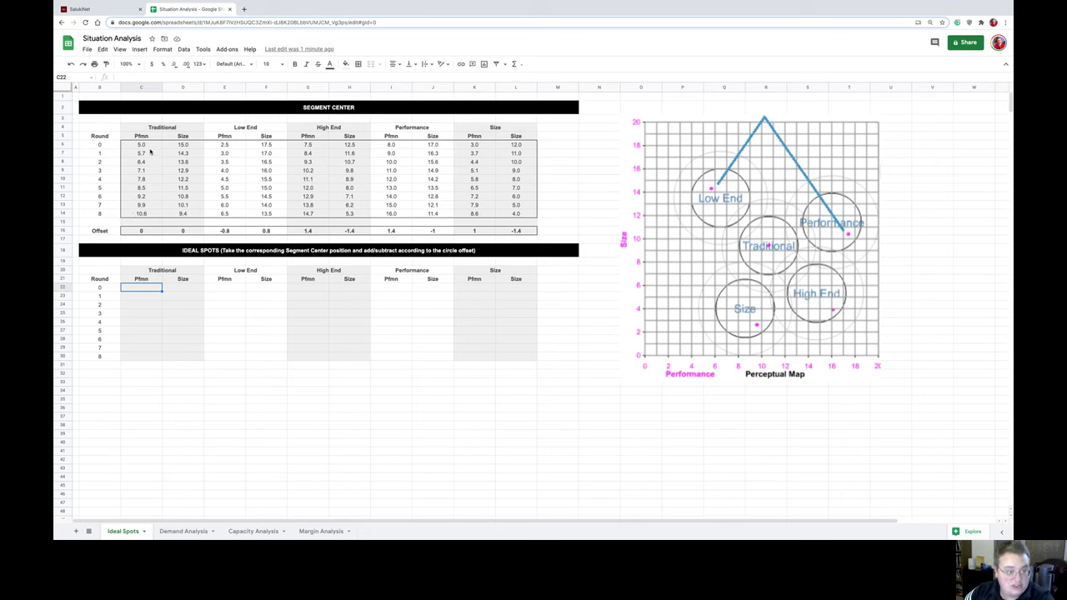
{"action": "left_click", "coordinate": [152, 229]}
{"action": "left_click", "coordinate": [183, 232]}
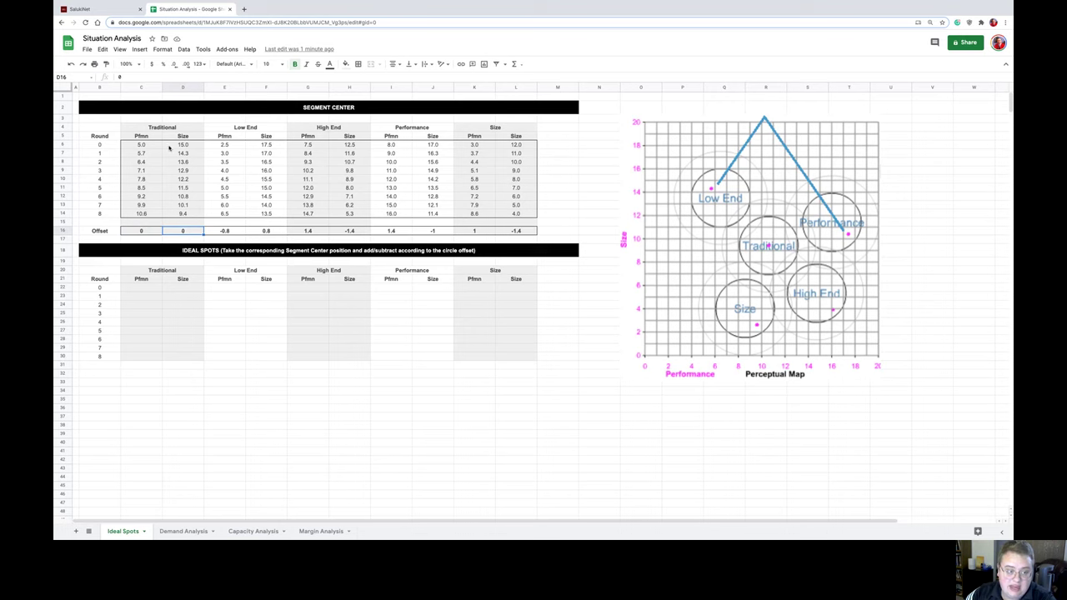
{"action": "left_click", "coordinate": [155, 286]}
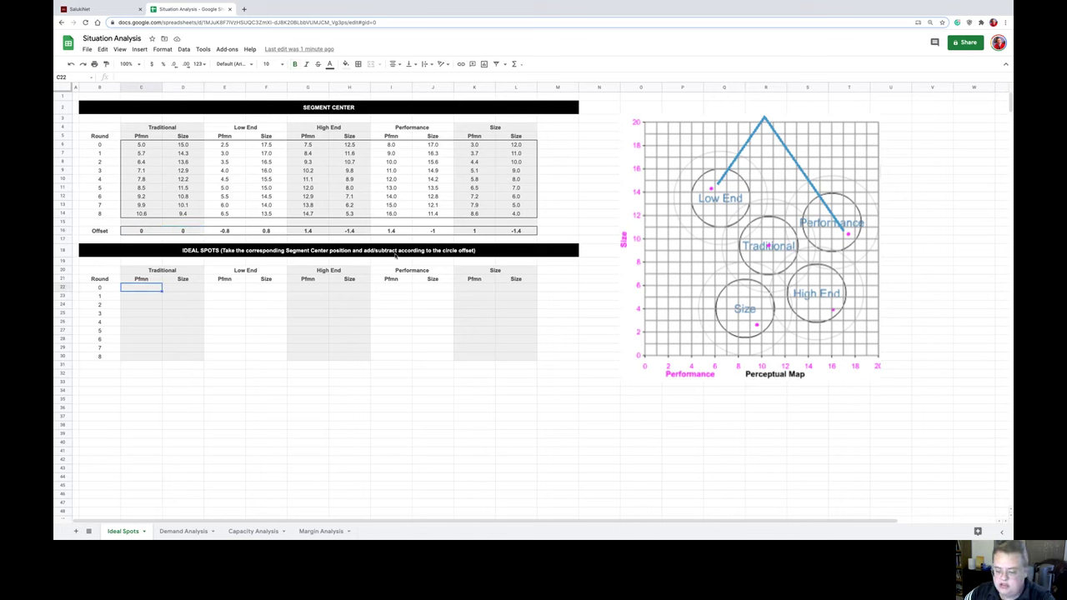
{"action": "type", "text": "5"}
{"action": "key", "text": "Tab"}
{"action": "type", "text": "15"}
{"action": "key", "text": "Return"}
- Fill in the Traditional ideal spots for rounds 1 to 8, from Pfmn 5.7 and Size 14.3 through 10.6 and 9.4
{"action": "type", "text": "5.7"}
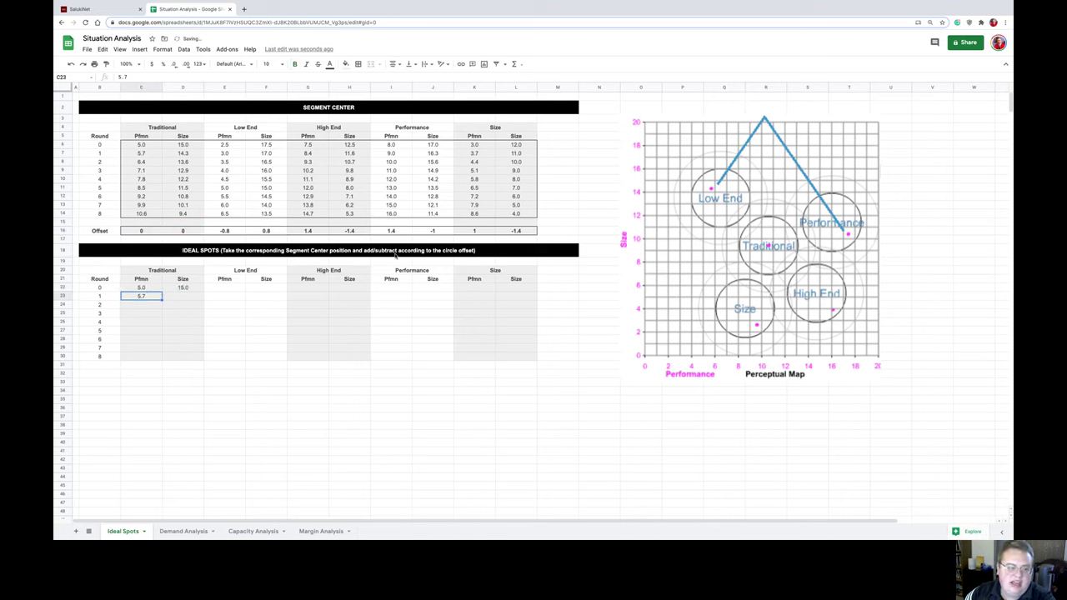
{"action": "key", "text": "Tab"}
{"action": "type", "text": "14.3"}
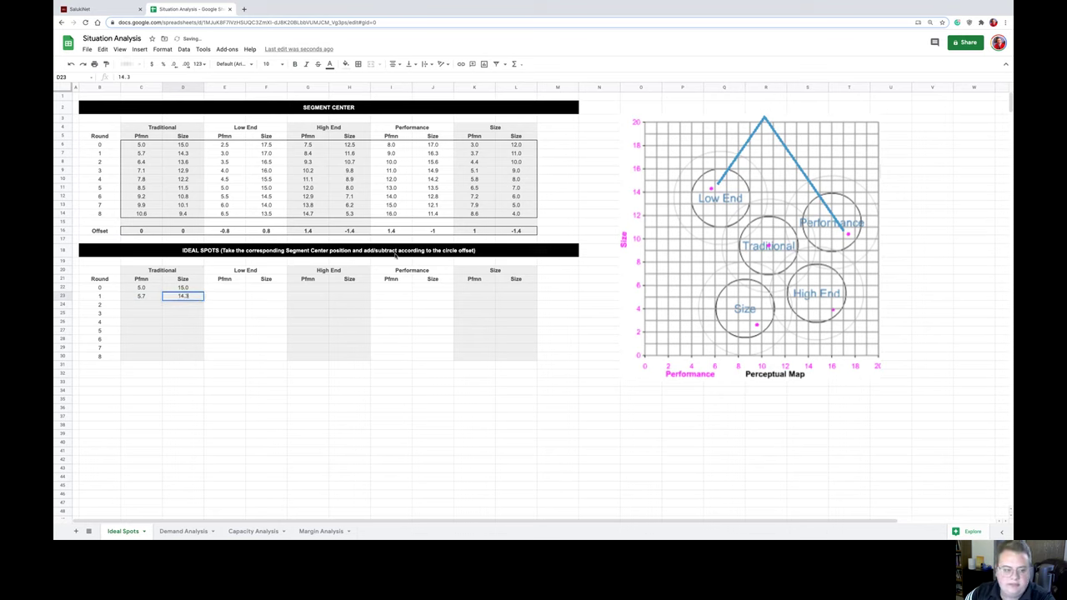
{"action": "key", "text": "Return"}
{"action": "left_click_drag", "start_coordinate": [142, 288], "coordinate": [204, 359]}
{"action": "left_click", "coordinate": [141, 322]}
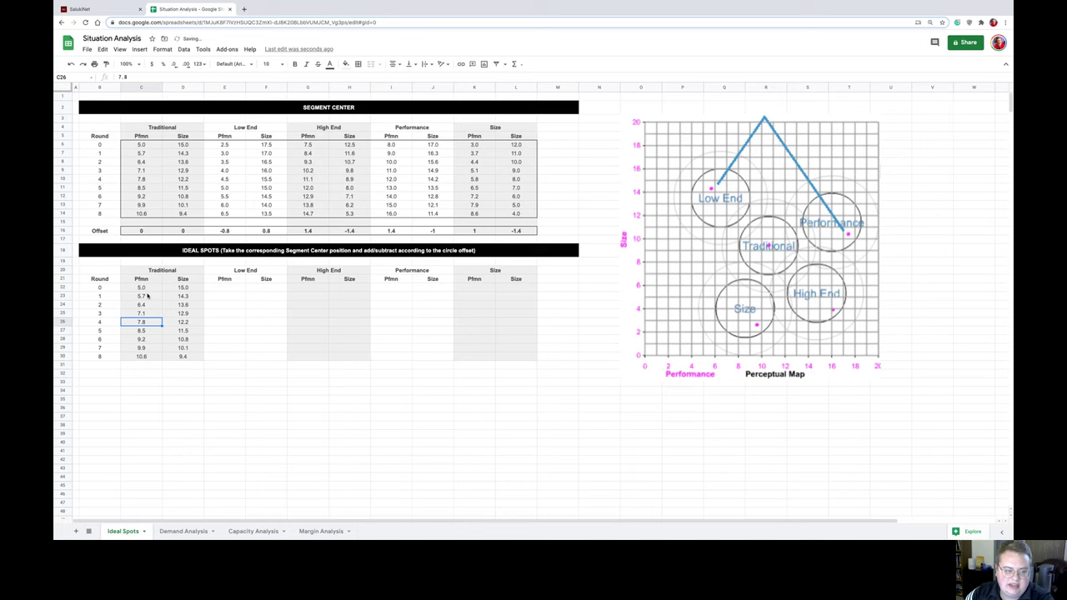
{"action": "left_click_drag", "start_coordinate": [148, 291], "coordinate": [532, 300]}
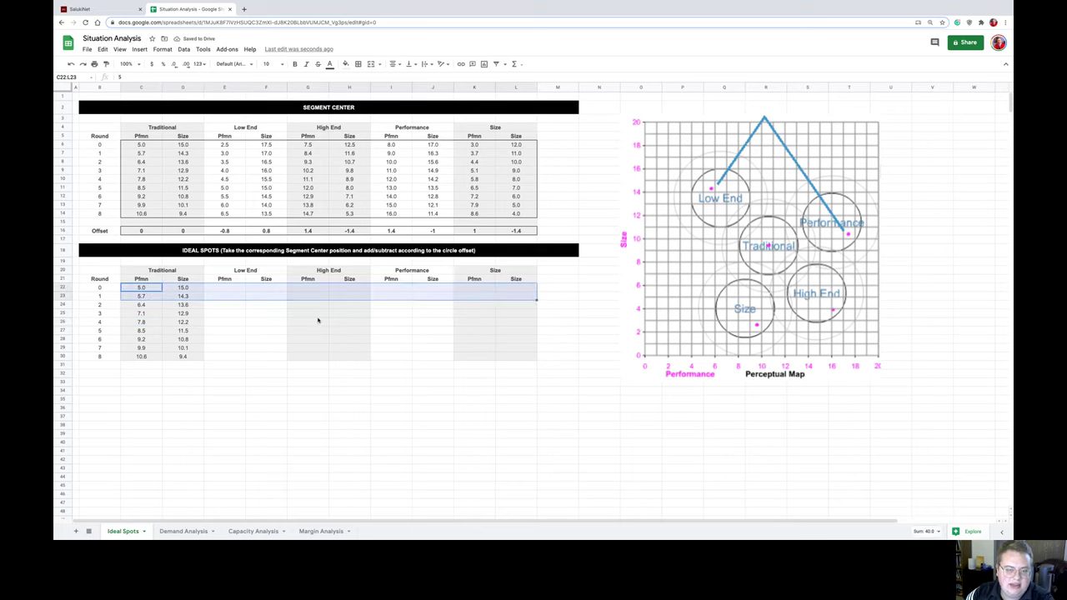
{"action": "left_click", "coordinate": [266, 305]}
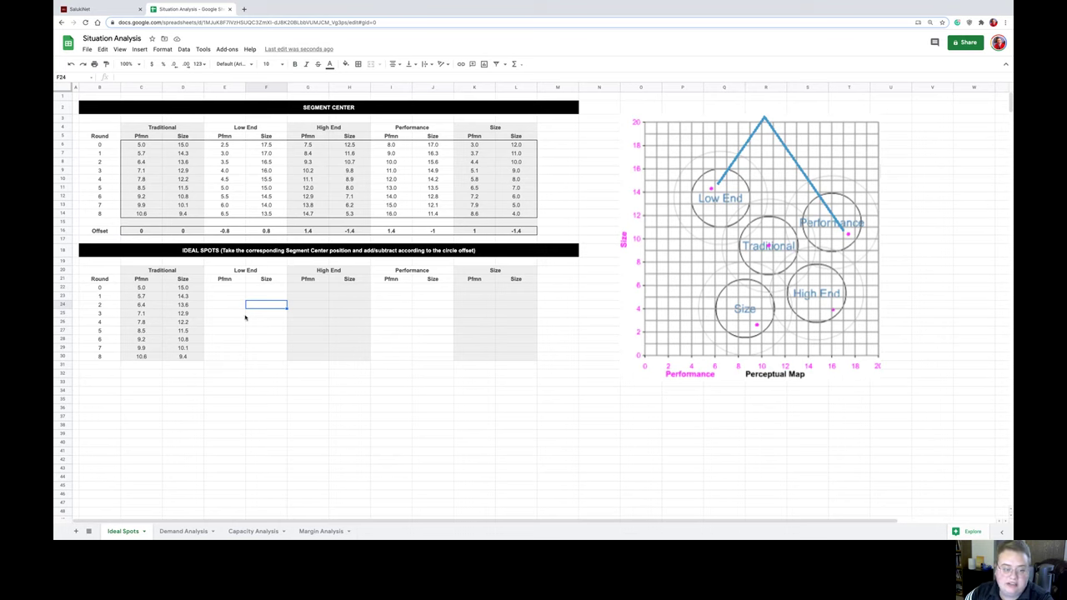
{"action": "left_click_drag", "start_coordinate": [221, 296], "coordinate": [277, 340]}
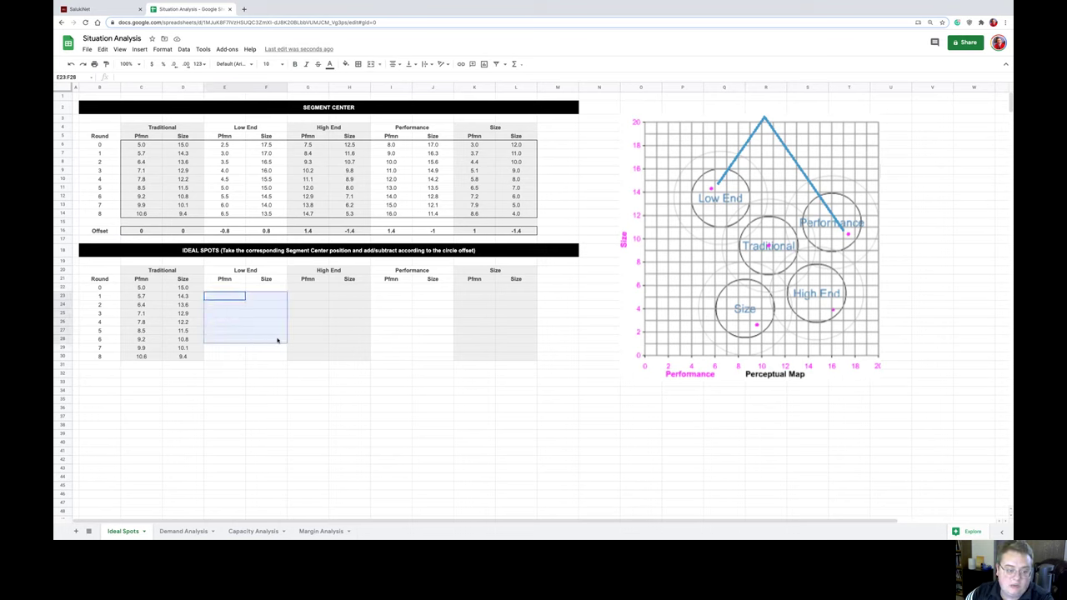
- Enter the round 0 Low End Pfmn ideal spot in E22 as =2.5+E16
{"action": "left_click", "coordinate": [237, 288]}
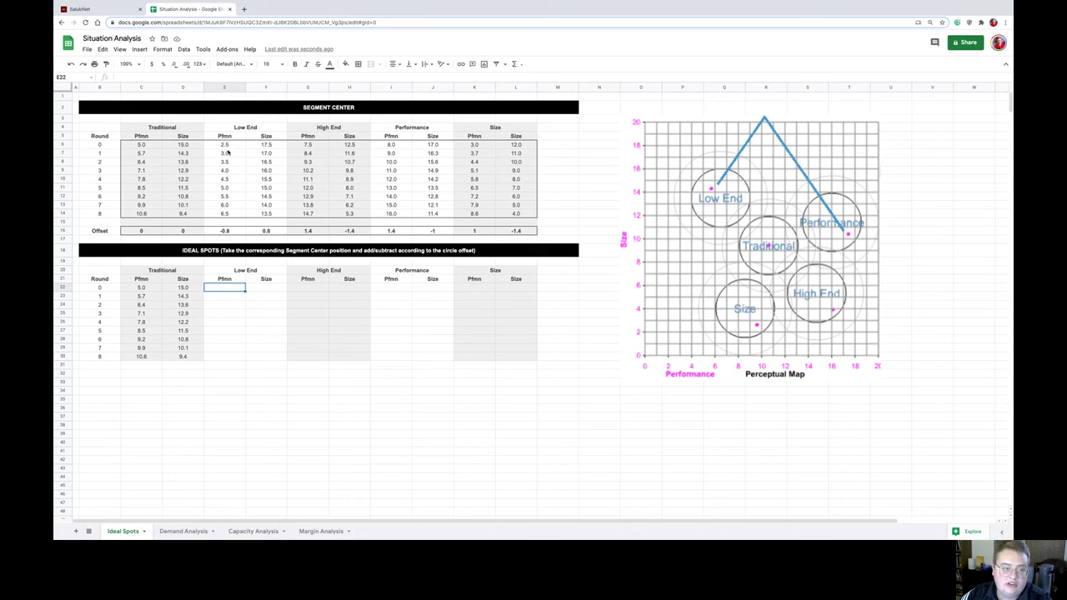
{"action": "left_click_drag", "start_coordinate": [116, 146], "coordinate": [517, 146]}
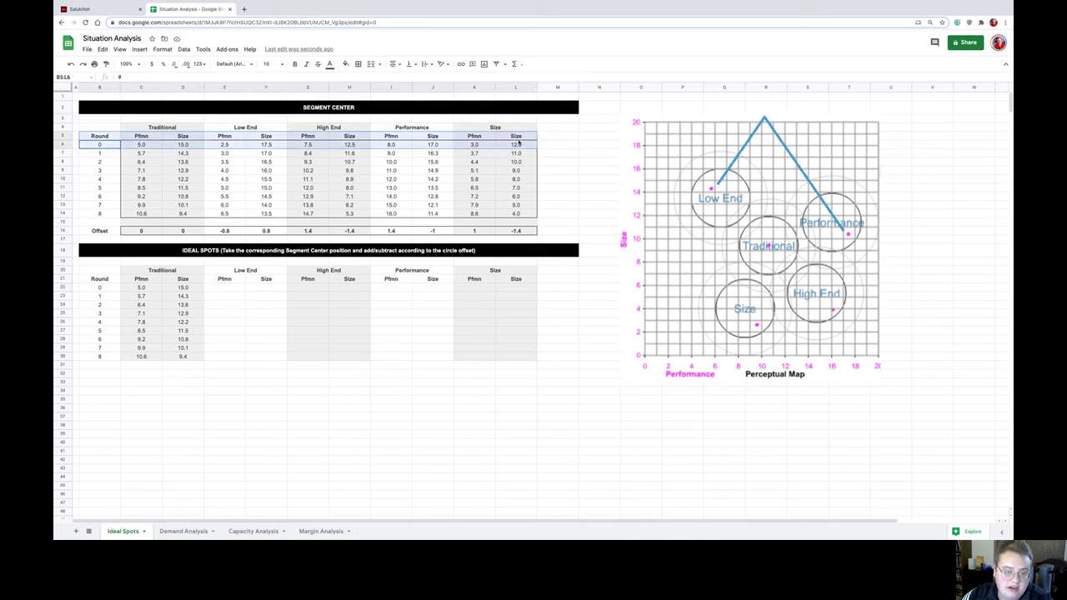
{"action": "left_click", "coordinate": [226, 291]}
{"action": "type", "text": "=2."}
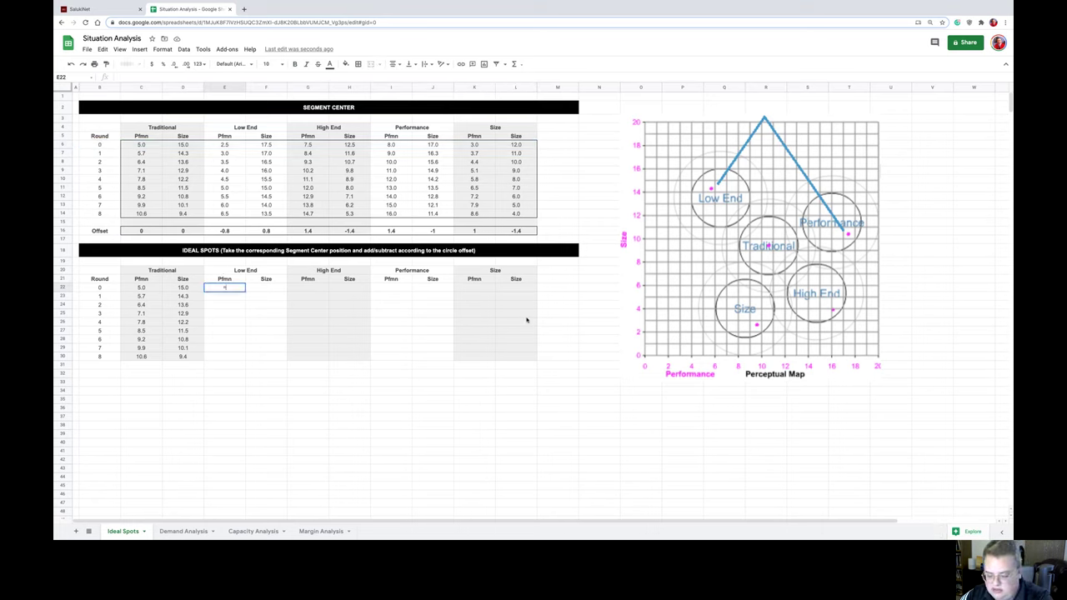
{"action": "type", "text": "5-"}
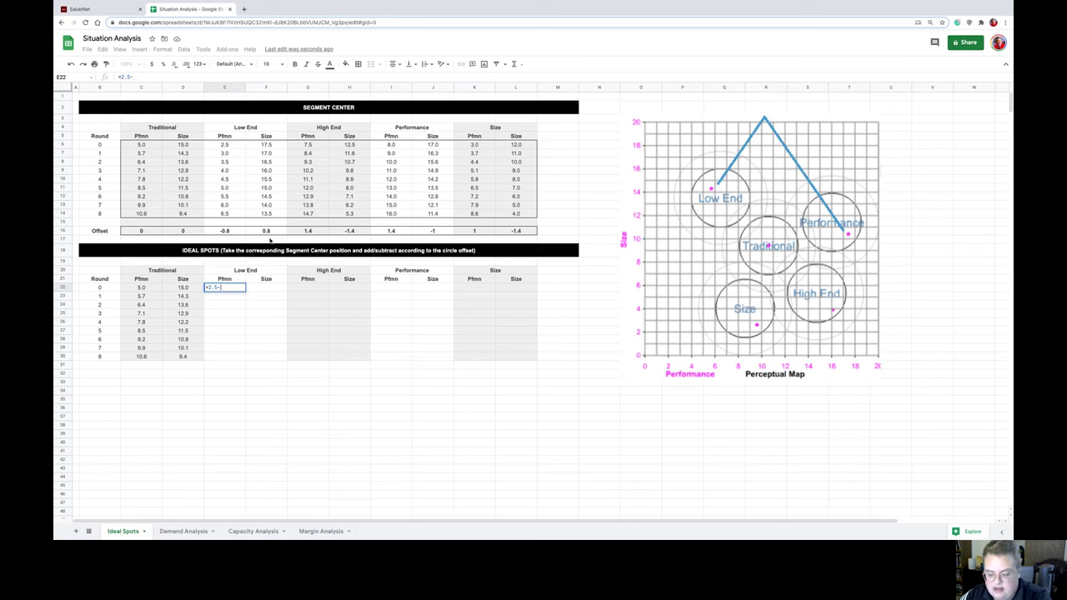
{"action": "key", "text": "BackSpace"}
{"action": "type", "text": "+E16"}
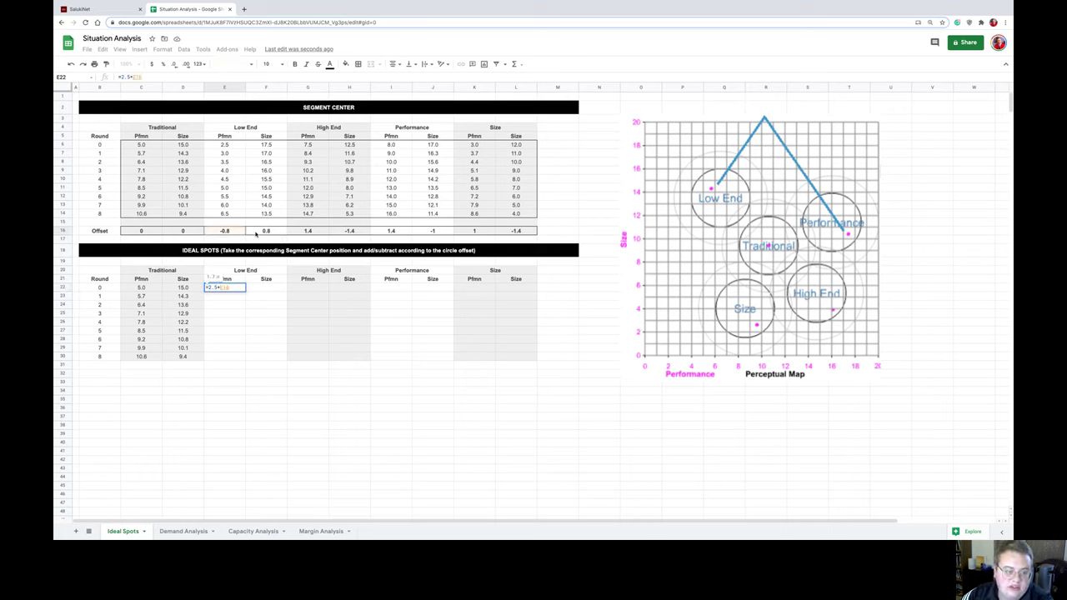
{"action": "key", "text": "Return"}
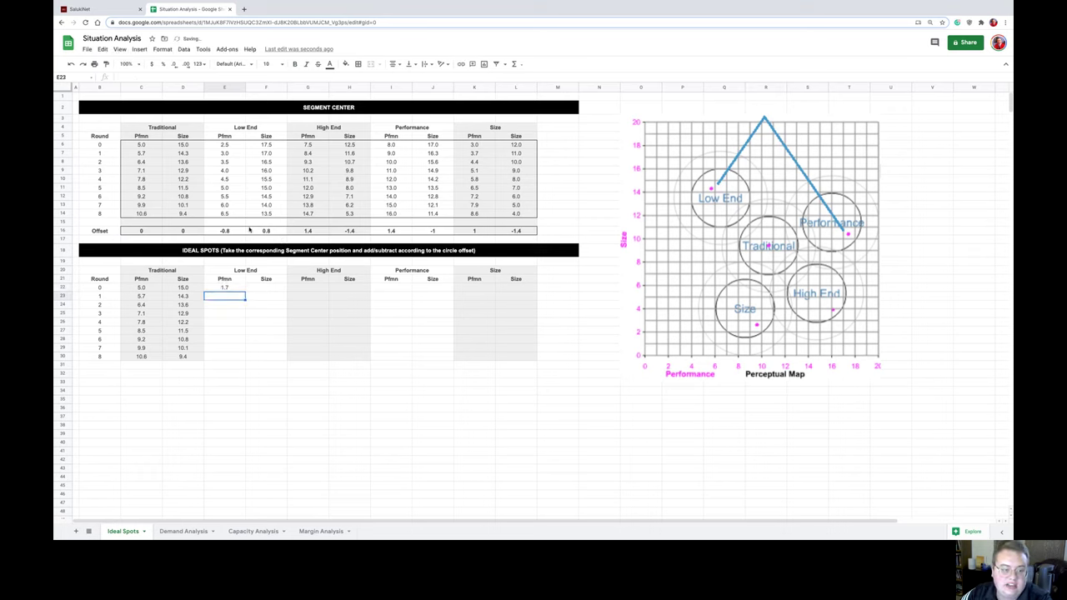
- Enter the round 0 Low End Size ideal spot in F22 as =F6+F16
{"action": "key", "text": "Up"}
{"action": "key", "text": "Right"}
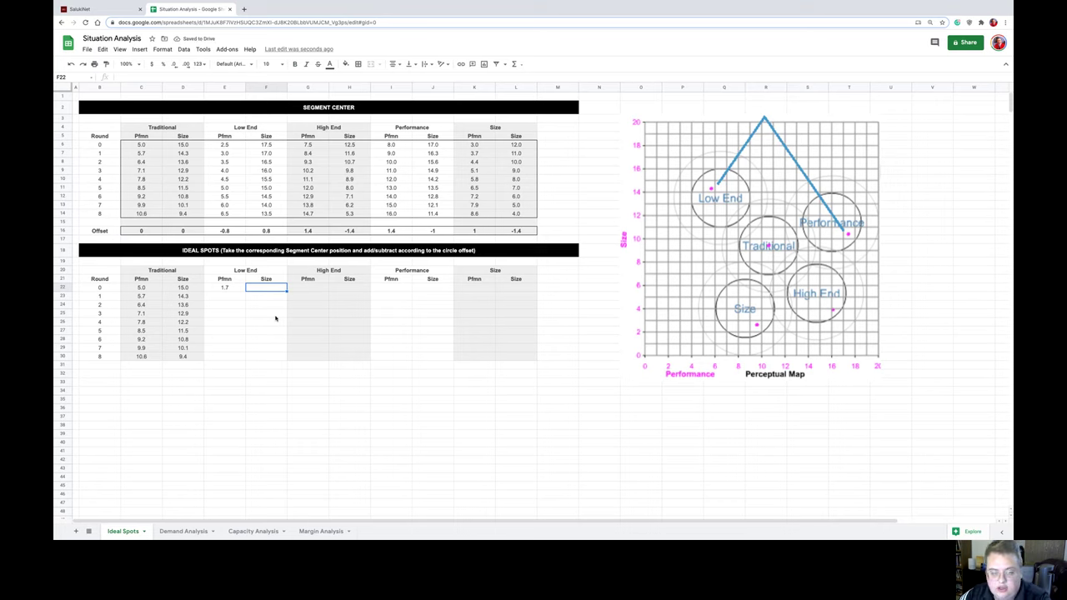
{"action": "type", "text": "="}
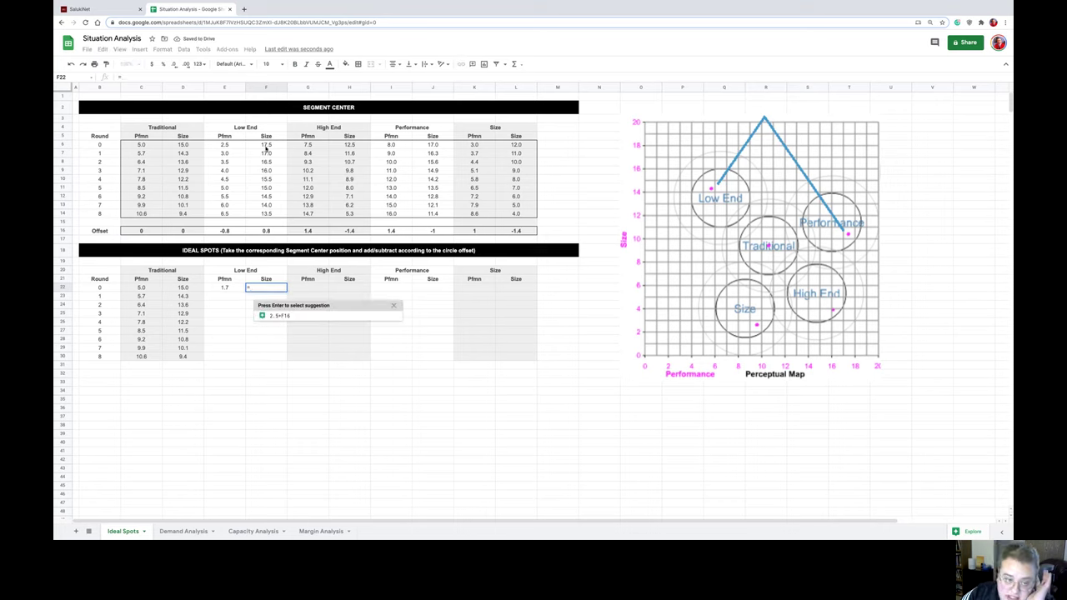
{"action": "left_click", "coordinate": [266, 147]}
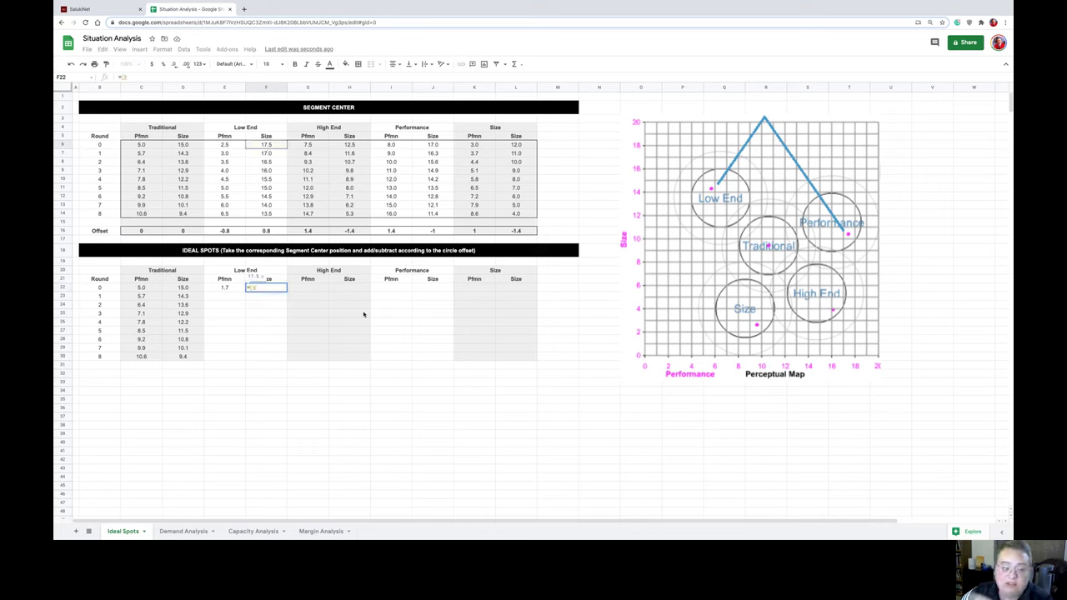
{"action": "type", "text": "+"}
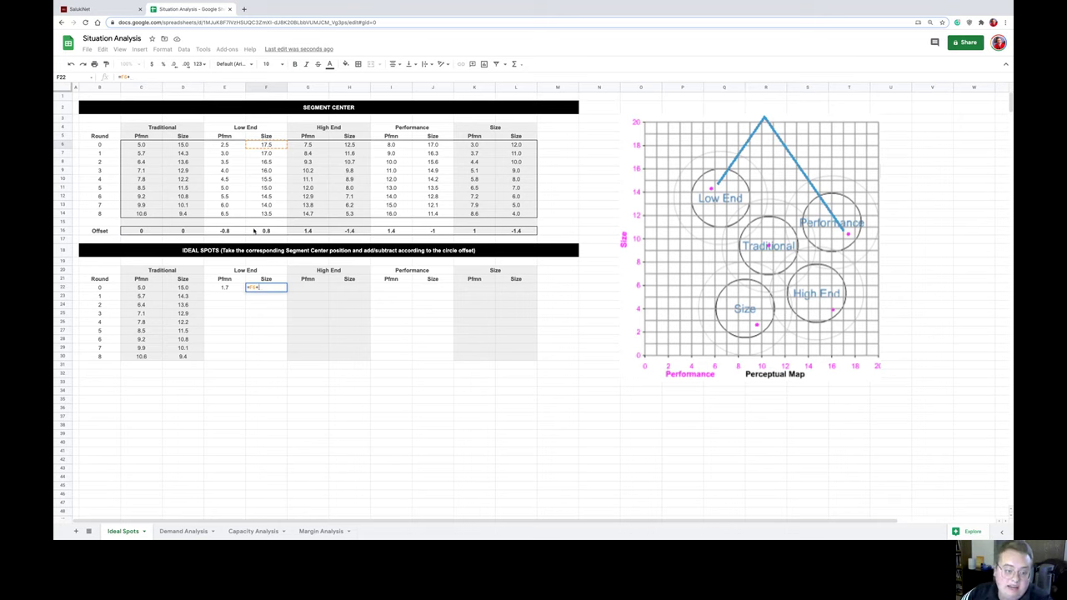
{"action": "left_click", "coordinate": [255, 231]}
{"action": "key", "text": "Return"}
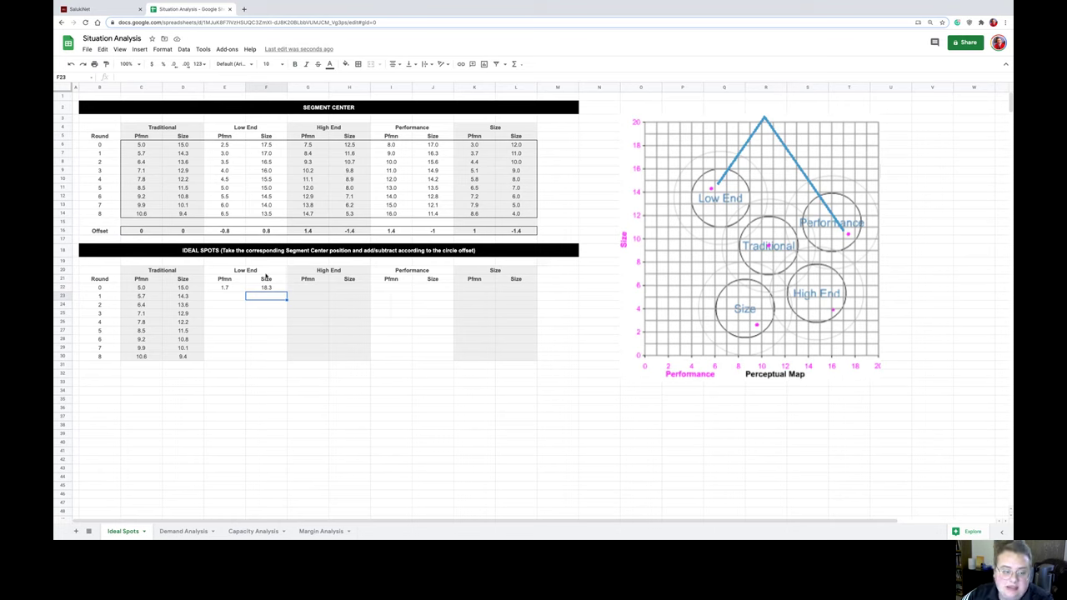
- Enter the round 1 Low End Pfmn ideal spot in E23 as =E7+E16
{"action": "left_click", "coordinate": [236, 289]}
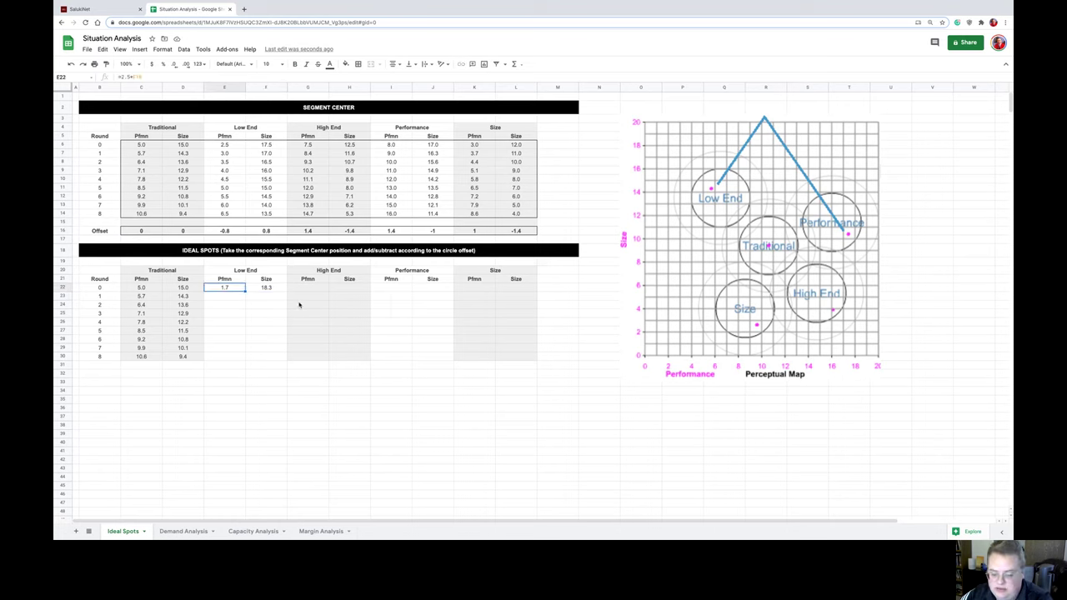
{"action": "key", "text": "Down"}
{"action": "type", "text": "="}
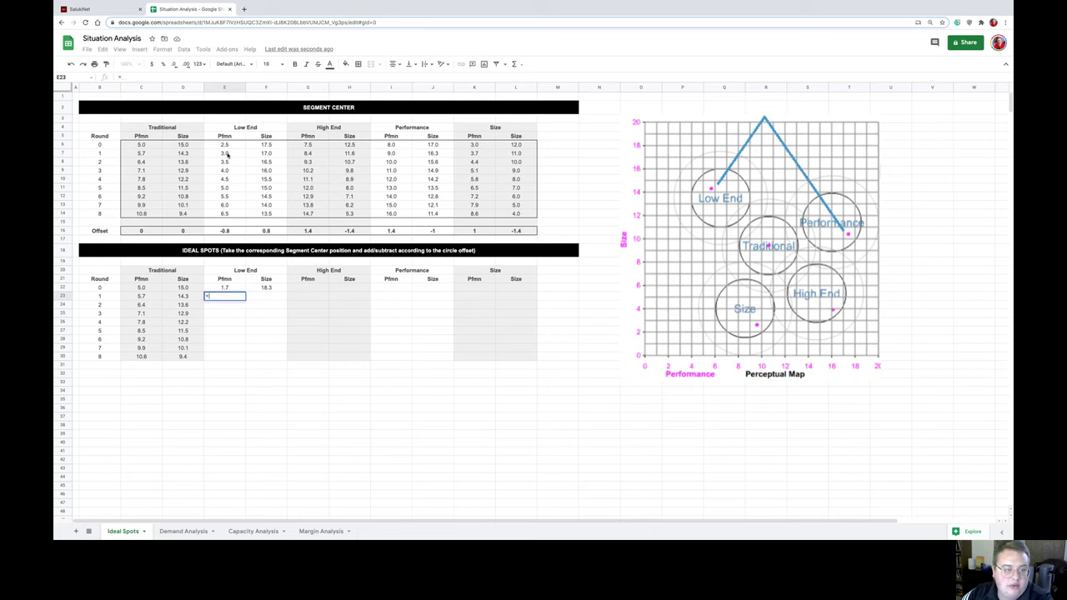
{"action": "left_click", "coordinate": [232, 156]}
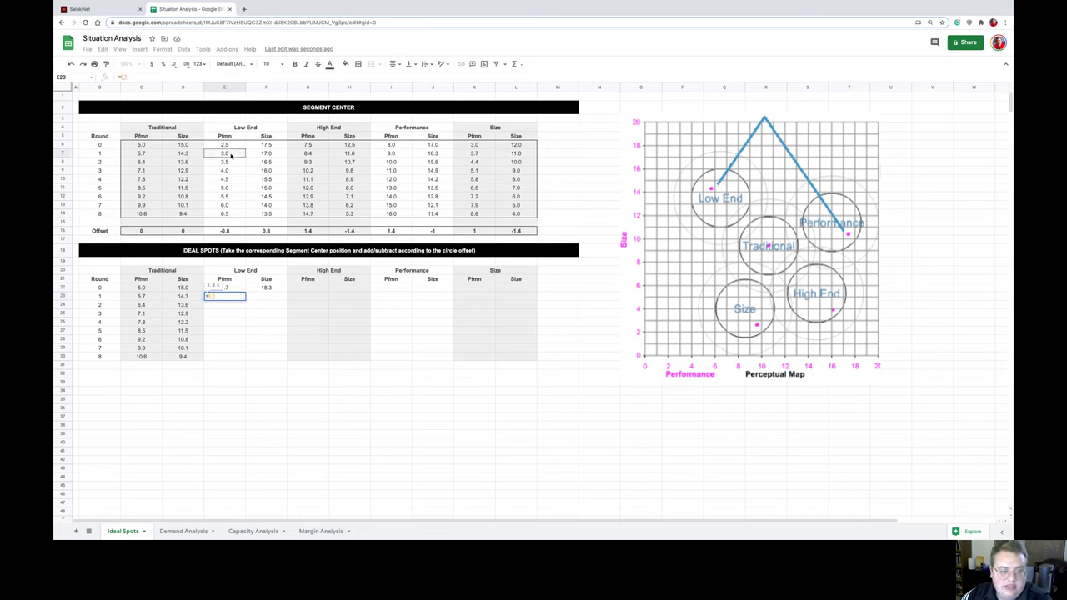
{"action": "type", "text": "+"}
{"action": "left_click", "coordinate": [224, 231]}
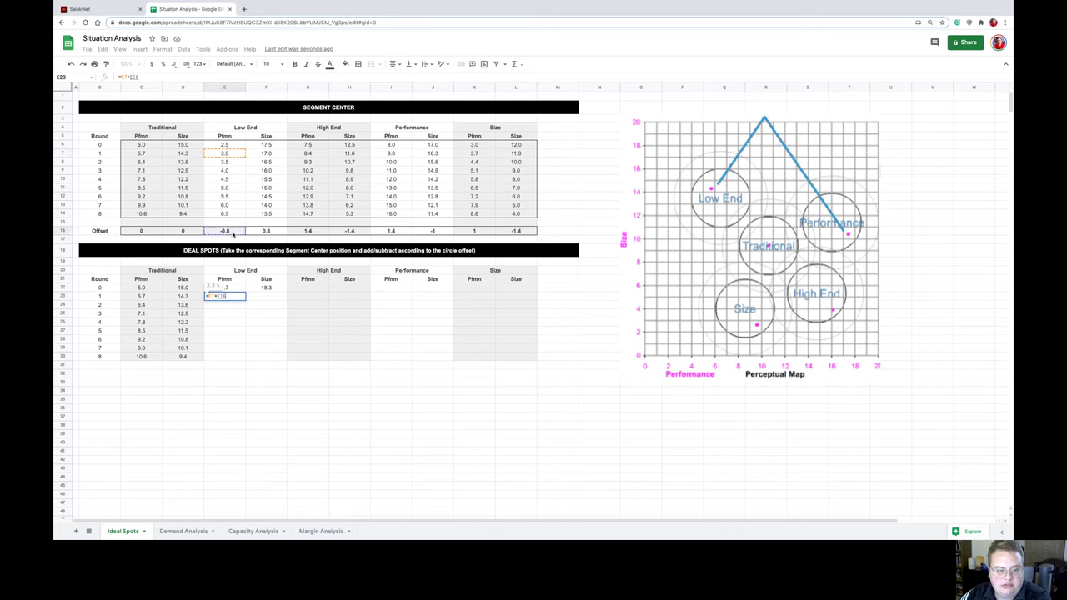
{"action": "key", "text": "Return"}
- Enter the round 1 Low End Size ideal spot in F23 as =F7+F16
{"action": "left_click", "coordinate": [284, 296]}
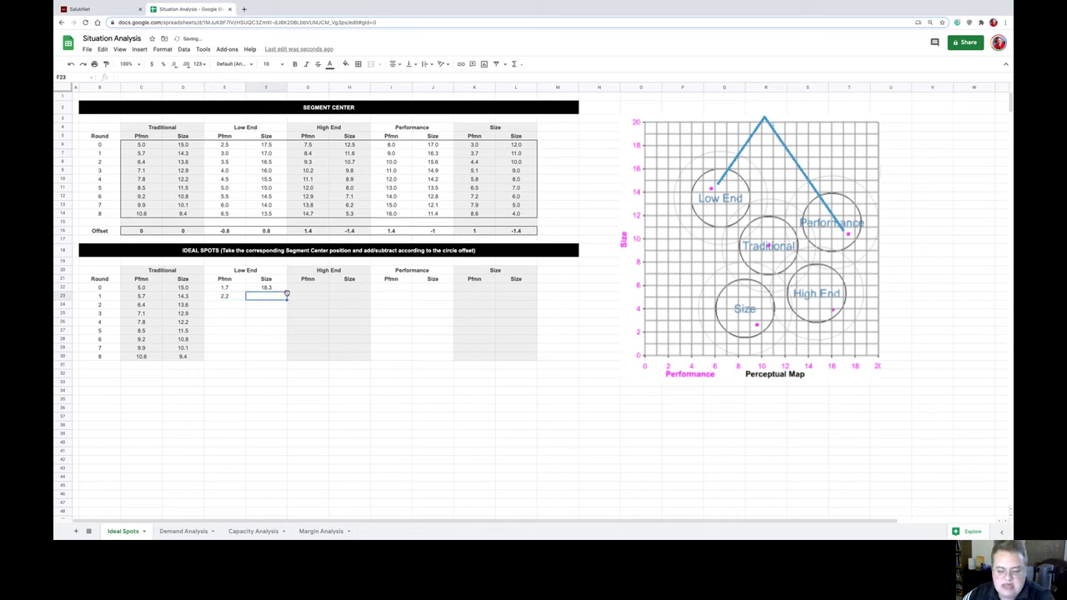
{"action": "type", "text": "="}
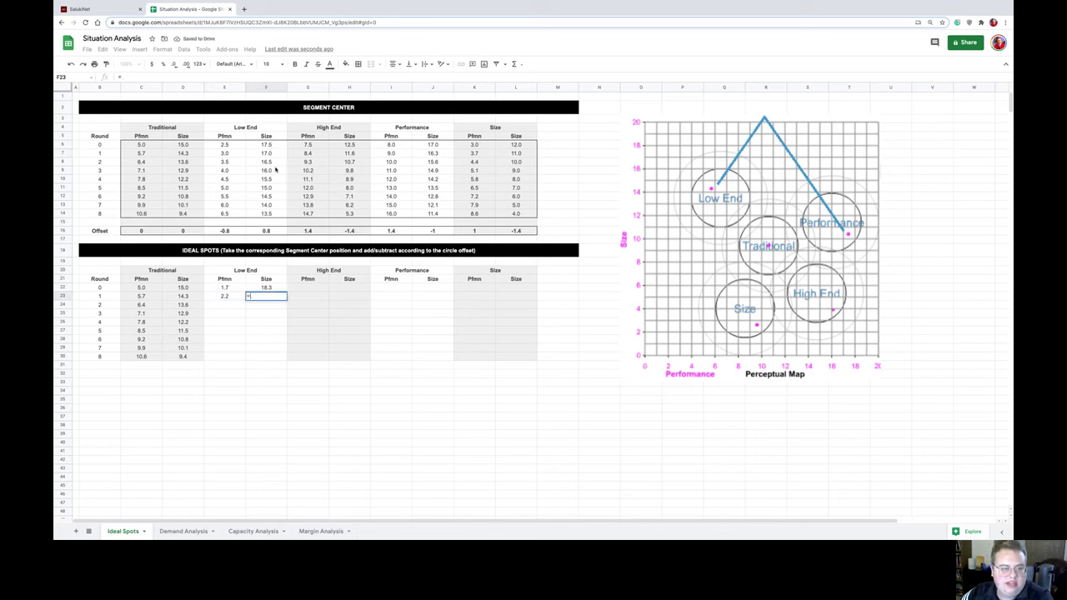
{"action": "left_click", "coordinate": [274, 155]}
{"action": "type", "text": "+"}
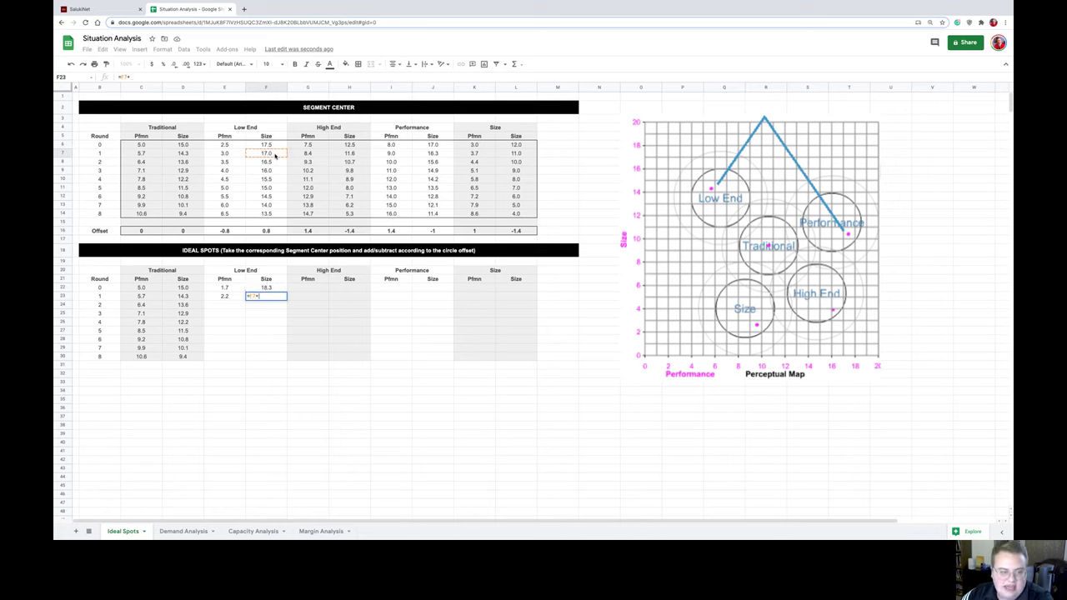
{"action": "left_click", "coordinate": [265, 231]}
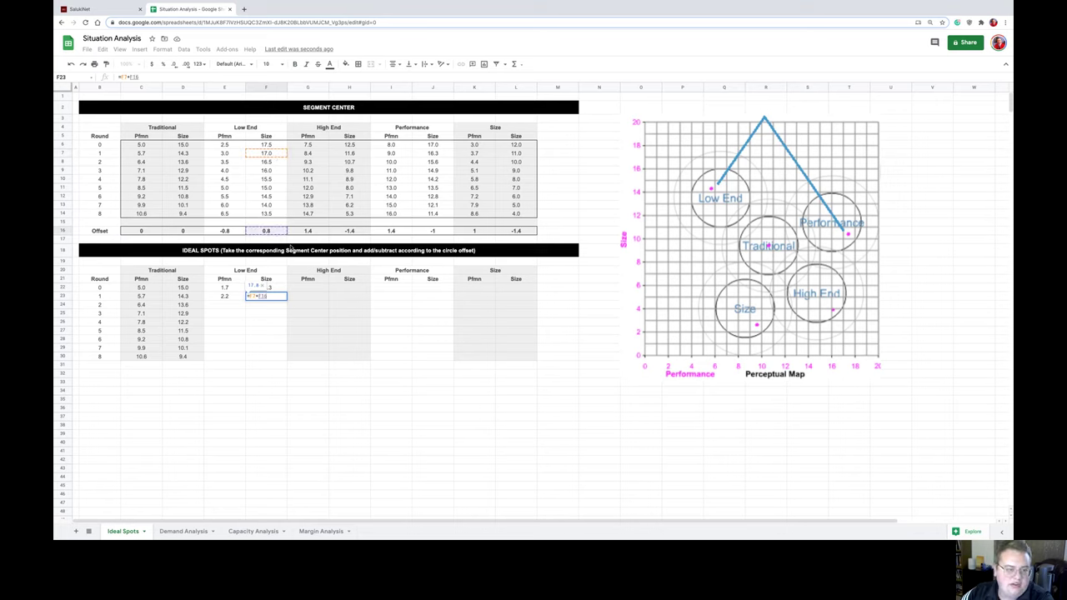
{"action": "key", "text": "Return"}
- Try to fill the Low End formulas down through round 8, and clear the filled cells E24:F30
{"action": "left_click", "coordinate": [226, 305]}
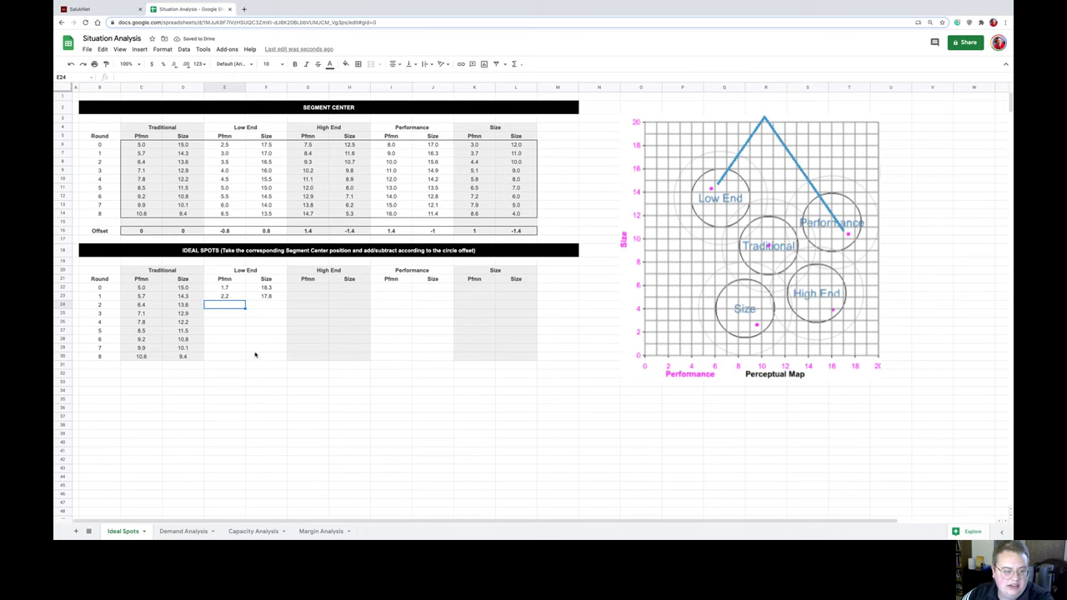
{"action": "left_click", "coordinate": [233, 297]}
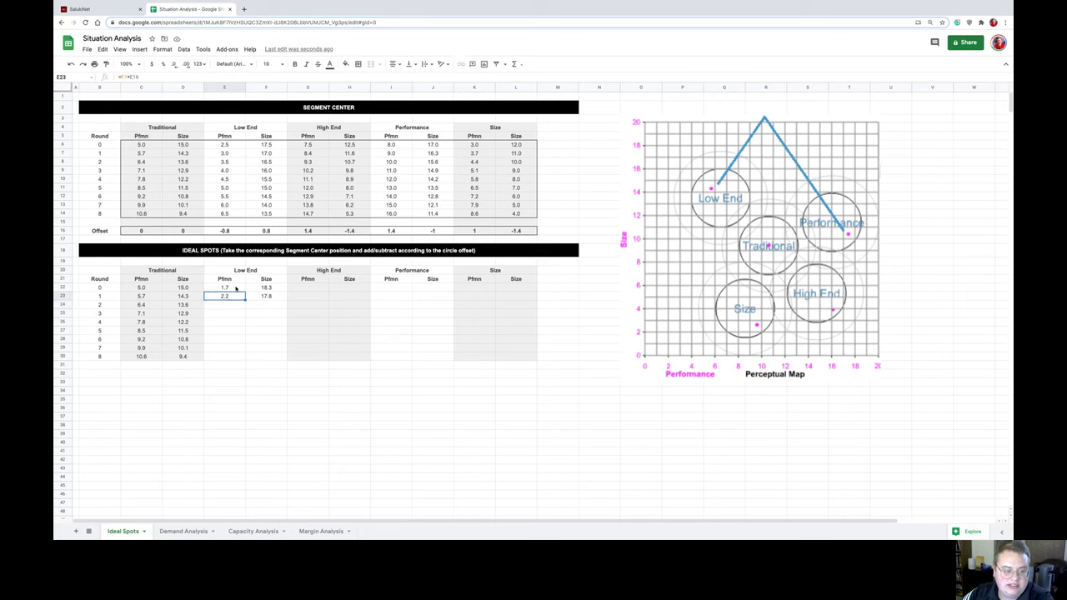
{"action": "left_click_drag", "start_coordinate": [236, 288], "coordinate": [287, 360]}
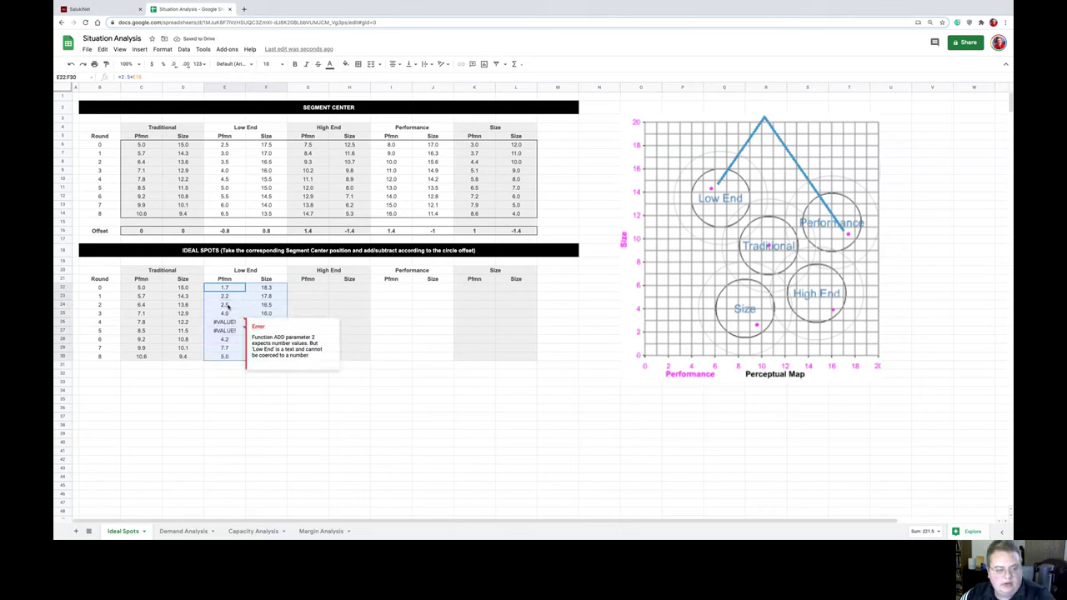
{"action": "left_click_drag", "start_coordinate": [227, 306], "coordinate": [282, 357]}
{"action": "key", "text": "Delete"}
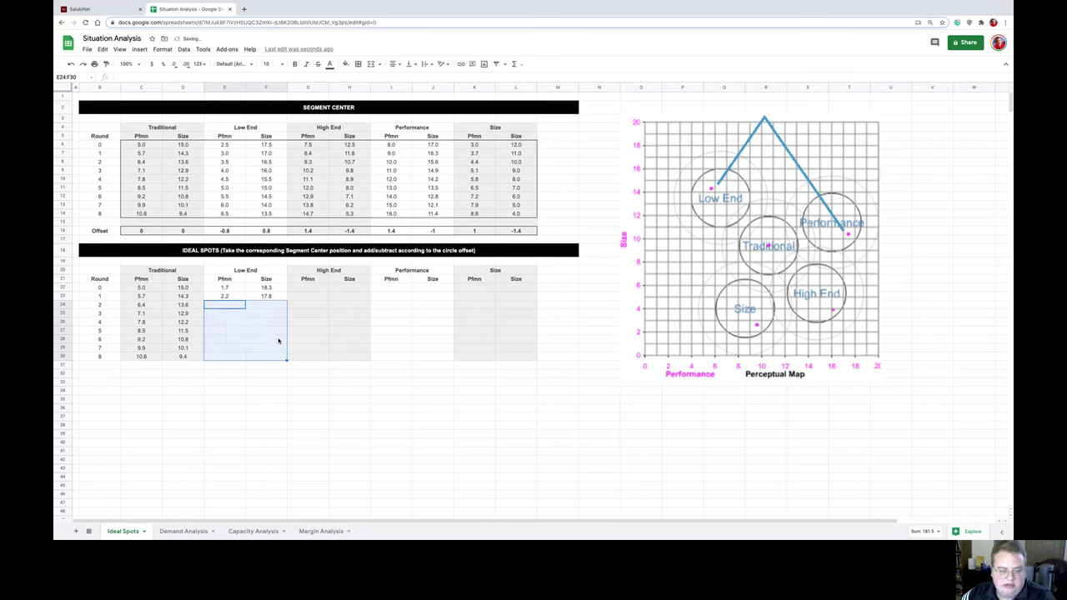
{"action": "key", "text": "Up"}
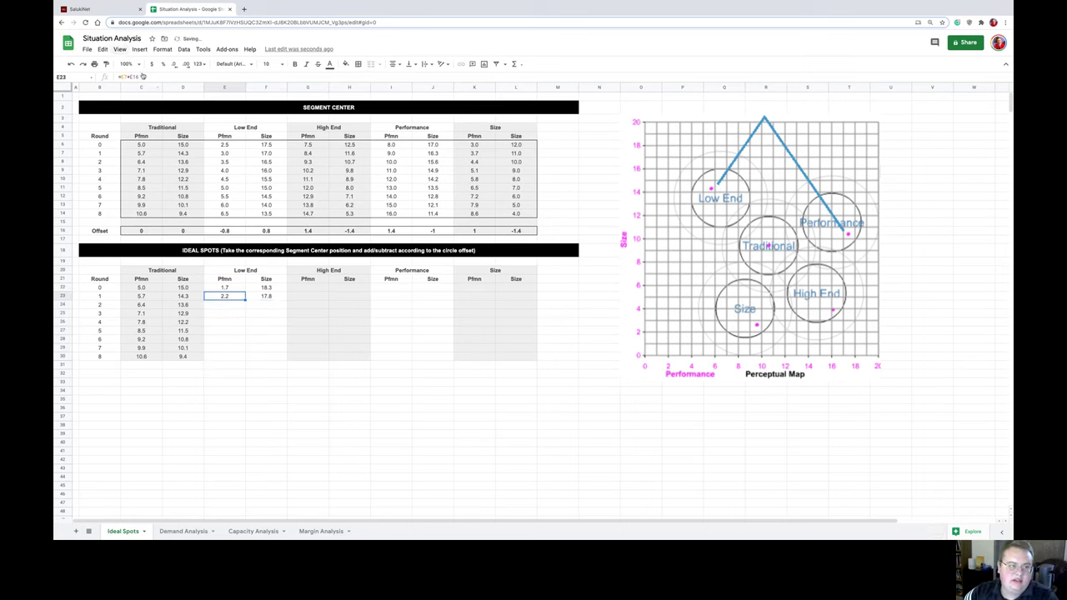
{"action": "left_click", "coordinate": [254, 373]}
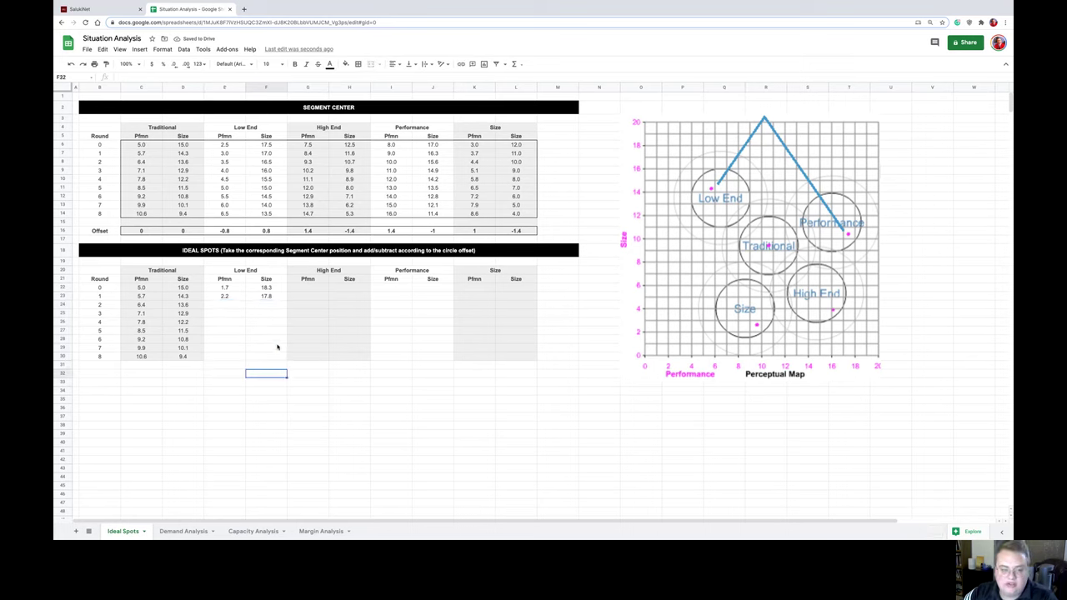
{"action": "left_click_drag", "start_coordinate": [304, 279], "coordinate": [446, 350]}
{"action": "left_click", "coordinate": [493, 357]}
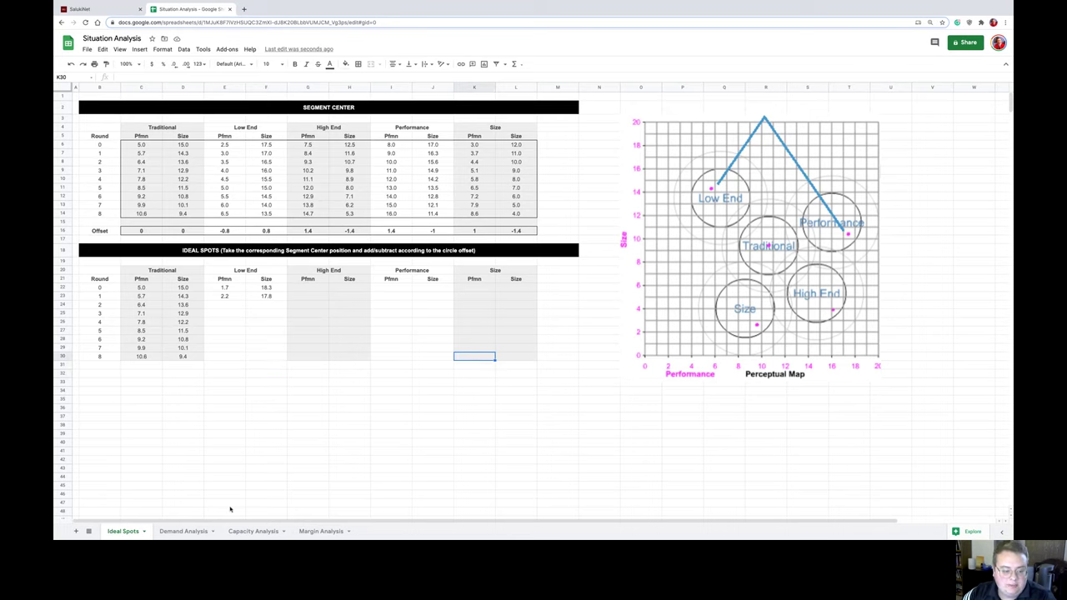
- Open the Demand Analysis sheet and take the browser out of full screen to show it beside the Capstone Courier PDF
{"action": "left_click", "coordinate": [185, 532]}
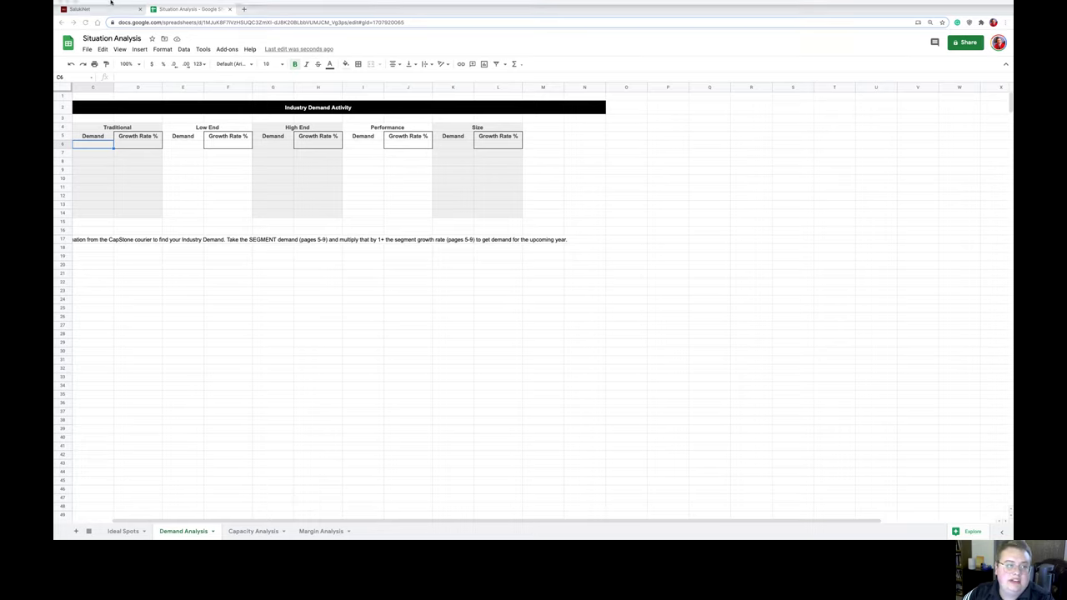
{"action": "mouse_move", "coordinate": [69, 10]}
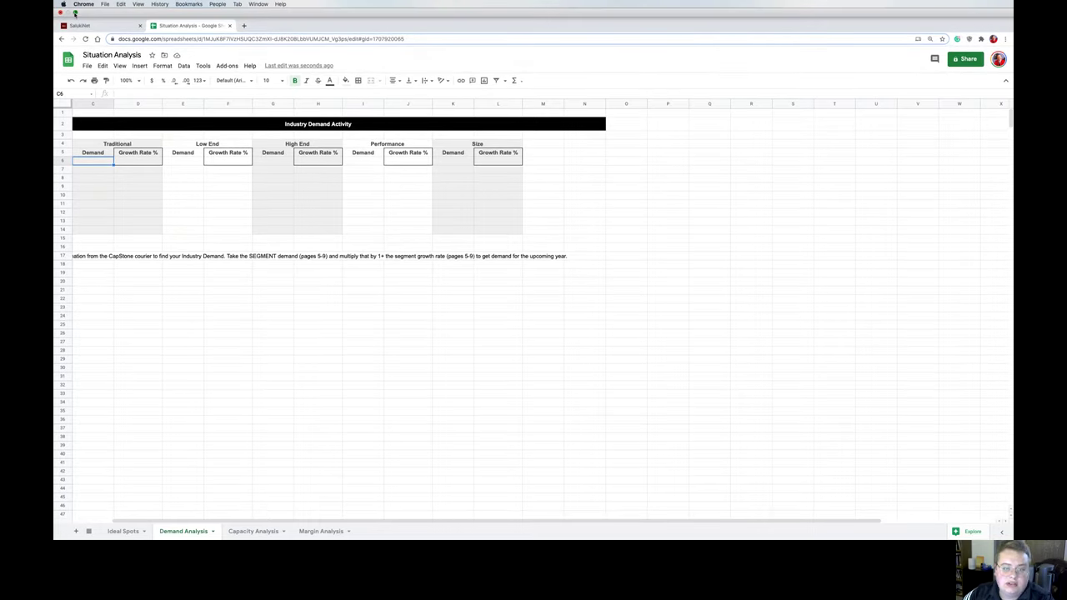
{"action": "left_click", "coordinate": [74, 13]}
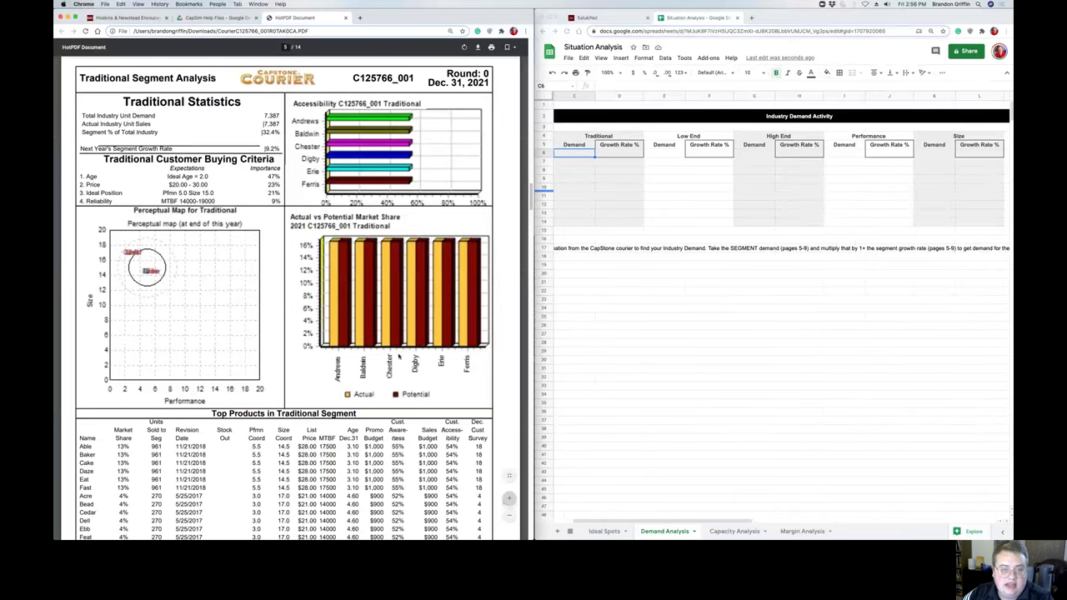
- Enter the Traditional segment's total industry unit demand of 7387 for round 0 in C6
{"action": "left_click", "coordinate": [572, 155]}
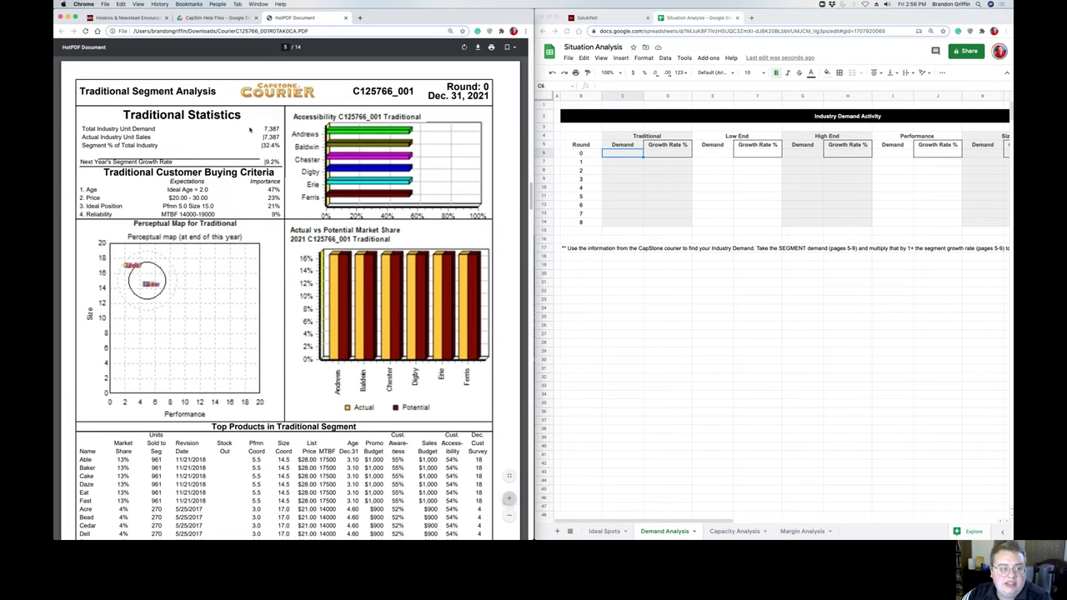
{"action": "left_click", "coordinate": [623, 154]}
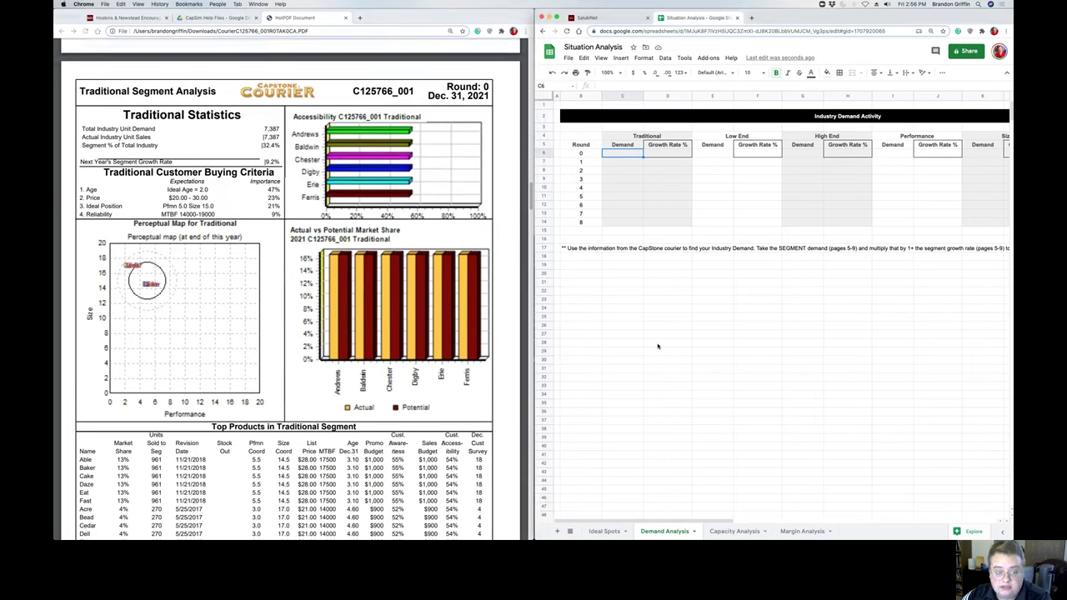
{"action": "type", "text": "7"}
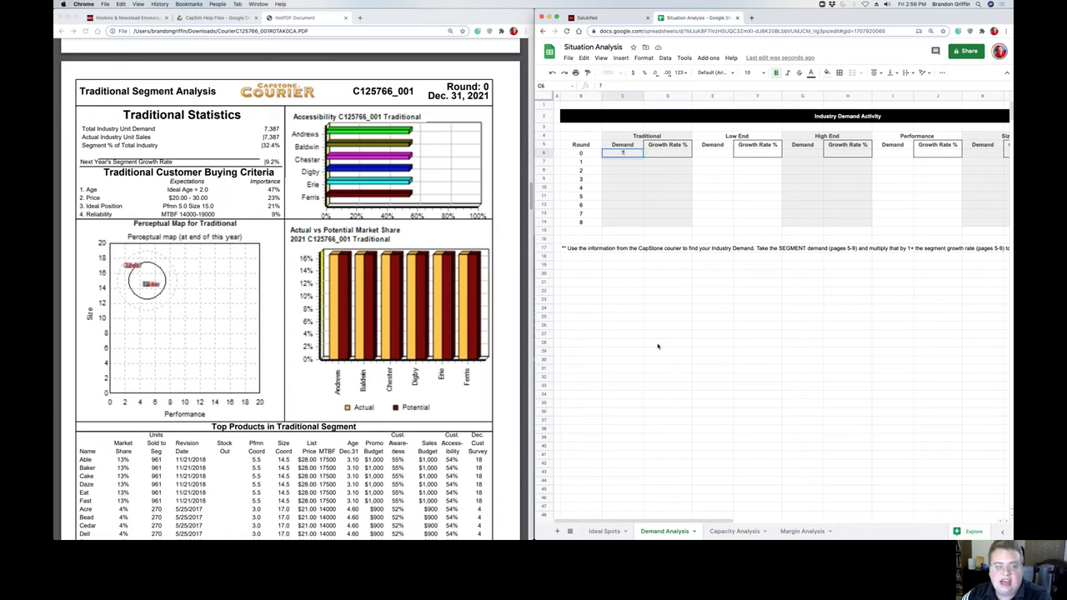
{"action": "type", "text": "387"}
{"action": "key", "text": "Return"}
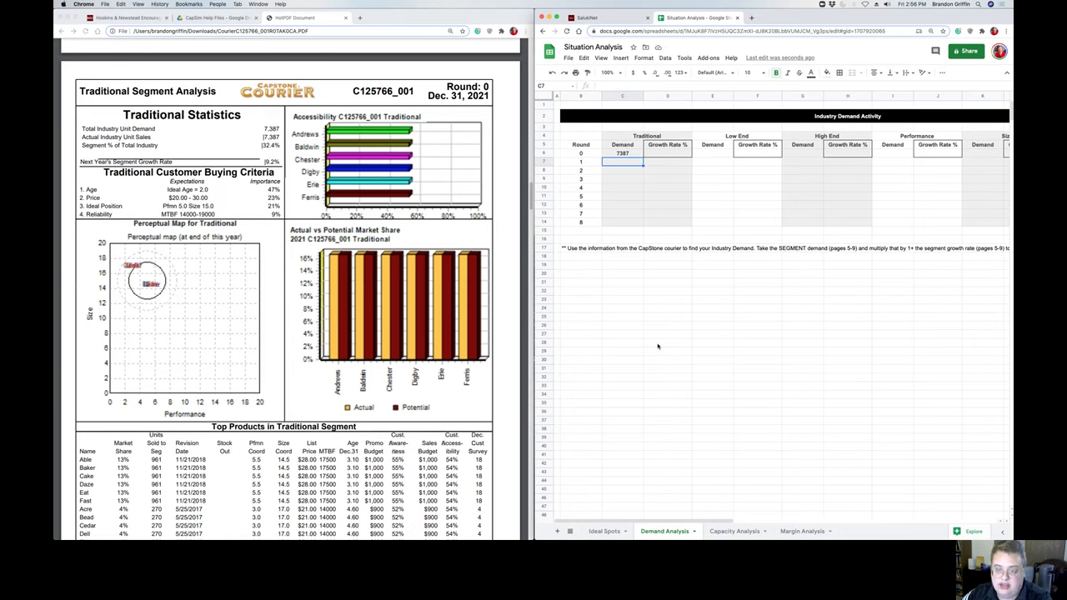
- Enter the Traditional segment's next-year growth rate of 9.2% for round 0 in D6
{"action": "key", "text": "Down"}
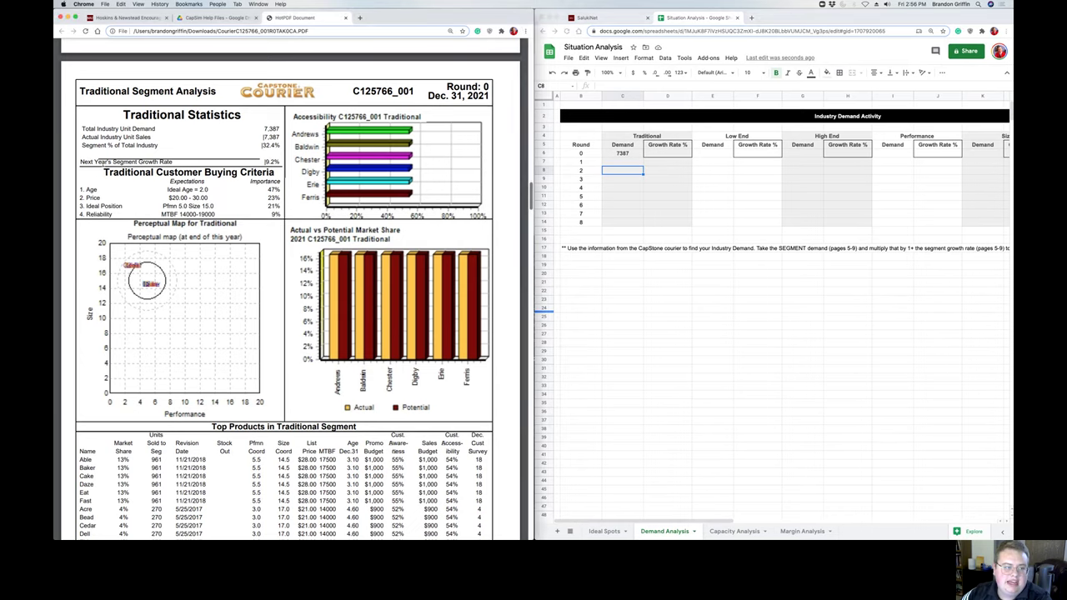
{"action": "left_click_drag", "start_coordinate": [77, 161], "coordinate": [256, 158]}
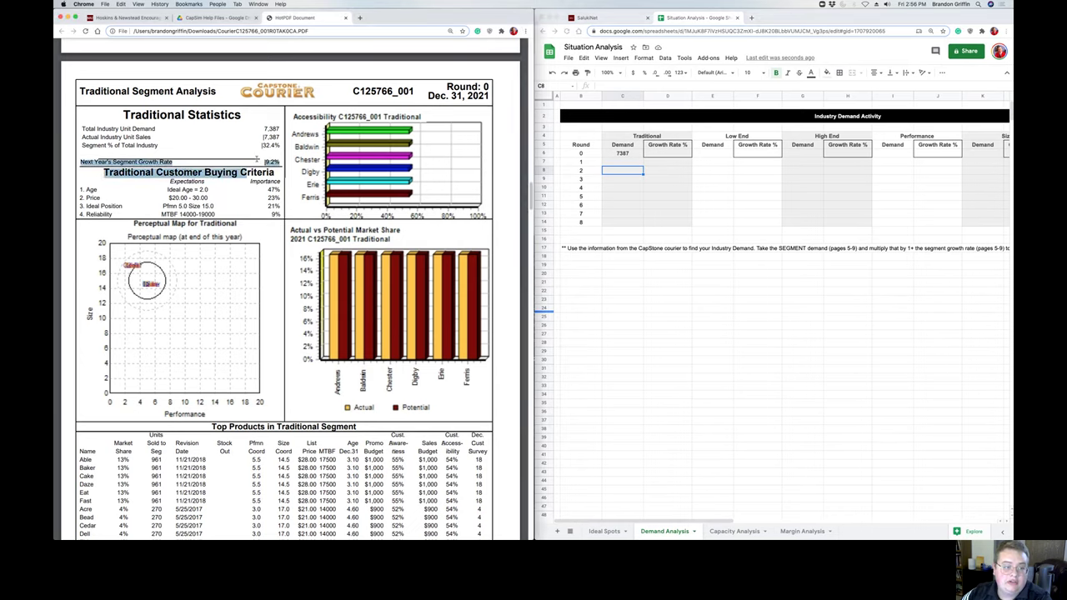
{"action": "left_click", "coordinate": [247, 159]}
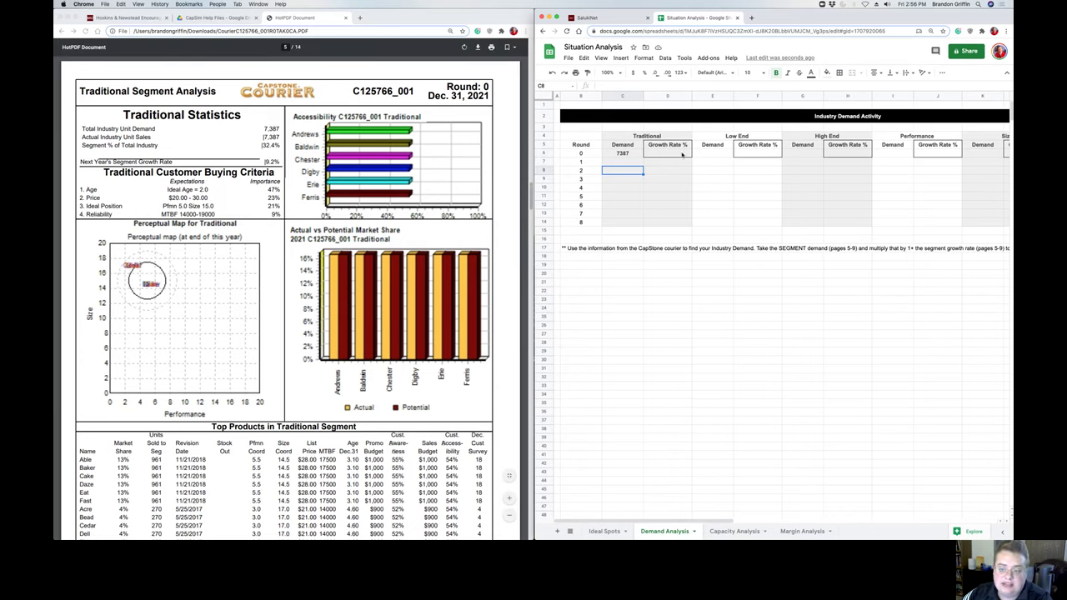
{"action": "left_click", "coordinate": [685, 152]}
{"action": "type", "text": "9.2%"}
{"action": "key", "text": "Return"}
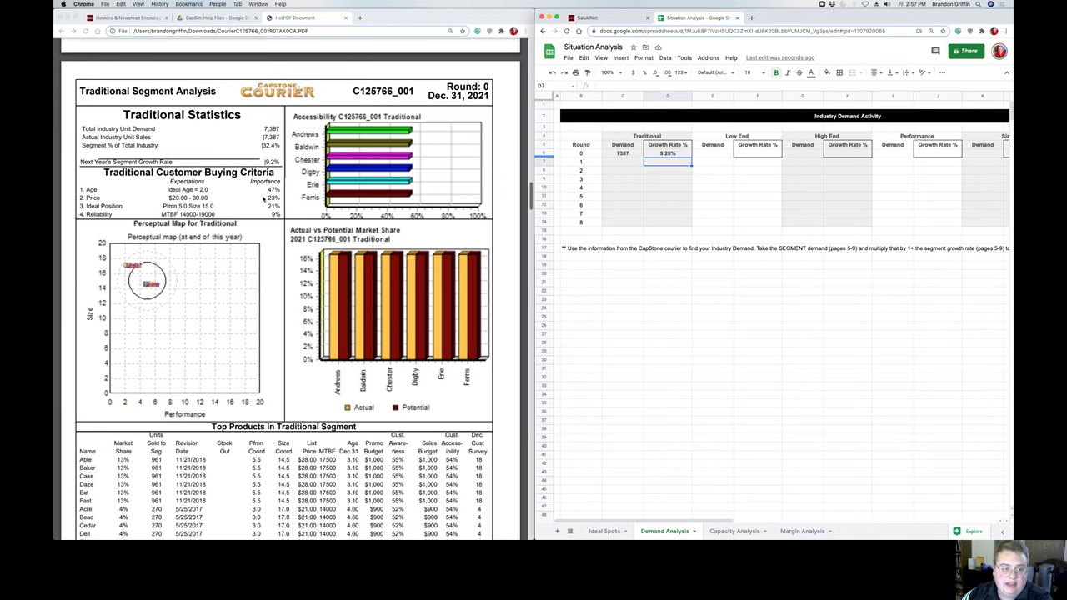
- Look through the Low End and High End segment pages of the Courier for their demand and growth rates
{"action": "scroll", "coordinate": [275, 172], "scroll_direction": "down", "scroll_amount": 3}
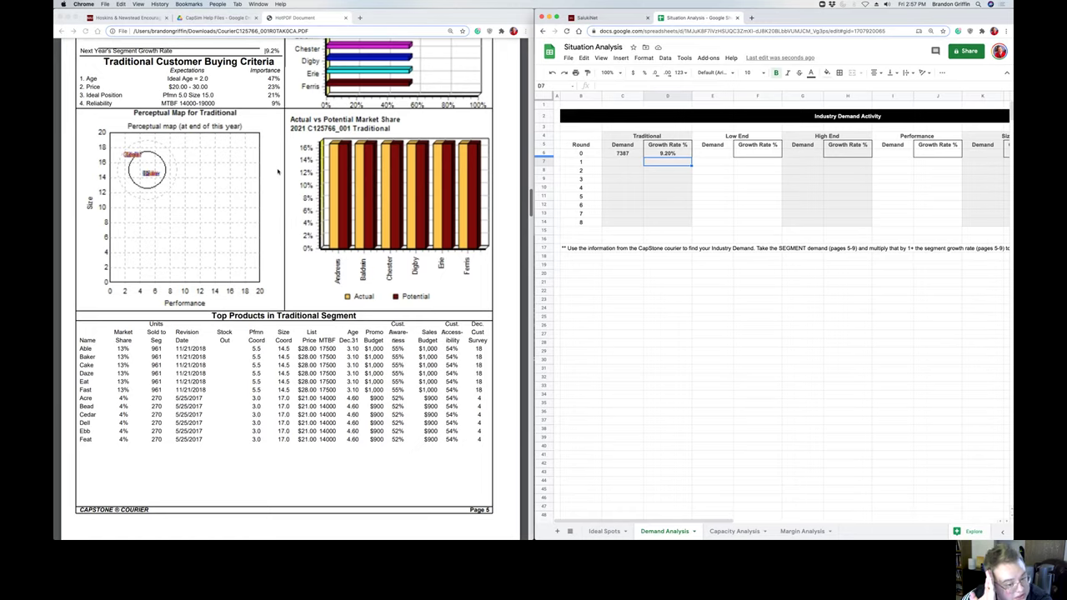
{"action": "scroll", "coordinate": [277, 171], "scroll_direction": "down", "scroll_amount": 7}
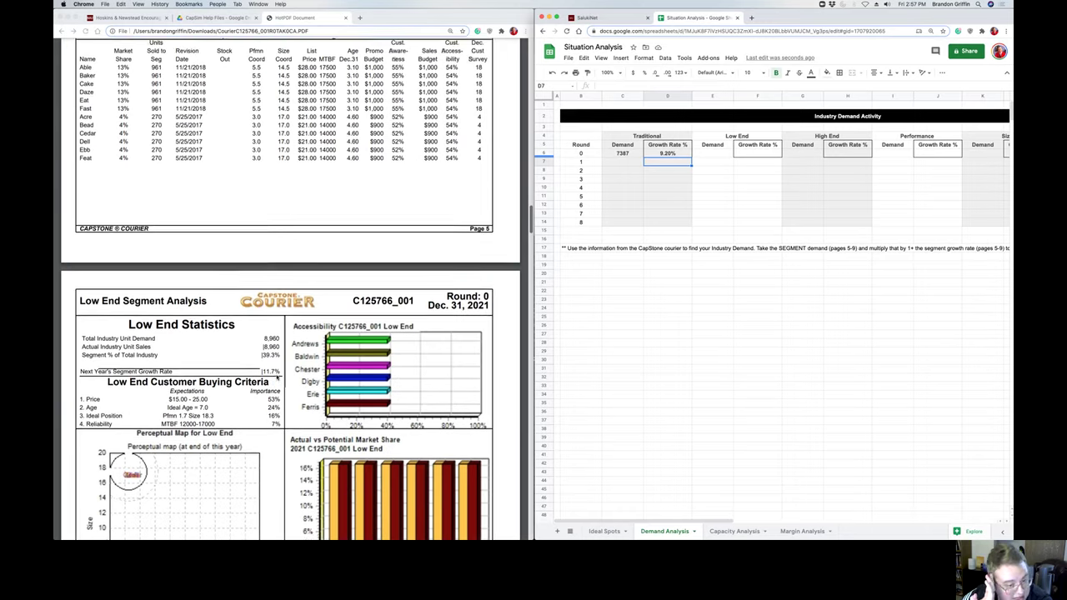
{"action": "scroll", "coordinate": [277, 379], "scroll_direction": "up", "scroll_amount": 4}
{"action": "scroll", "coordinate": [279, 378], "scroll_direction": "down", "scroll_amount": 18}
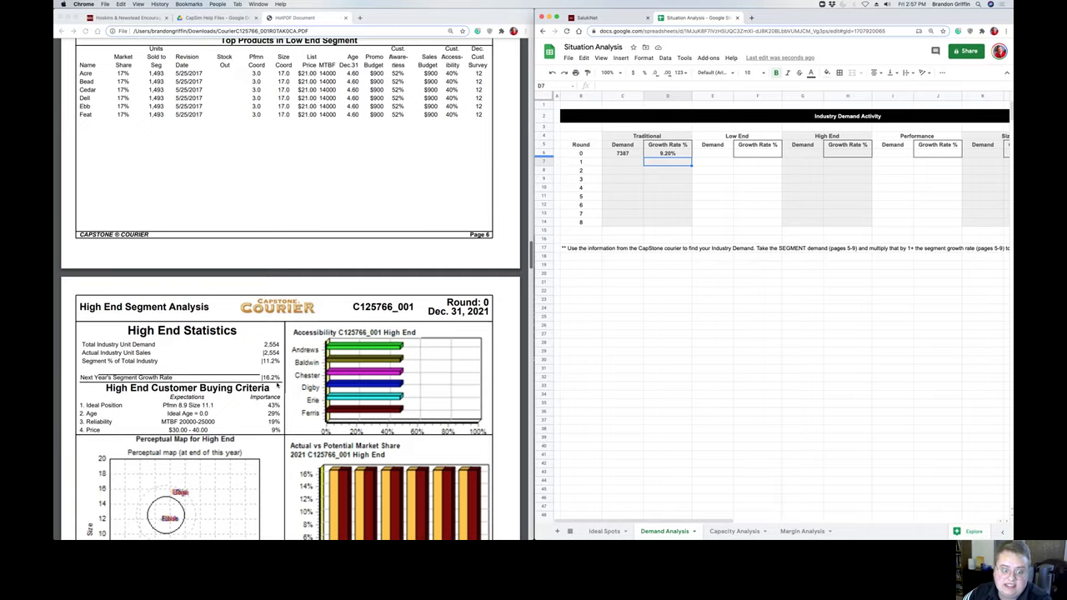
{"action": "scroll", "coordinate": [278, 383], "scroll_direction": "up", "scroll_amount": 20}
{"action": "scroll", "coordinate": [257, 367], "scroll_direction": "up", "scroll_amount": 10}
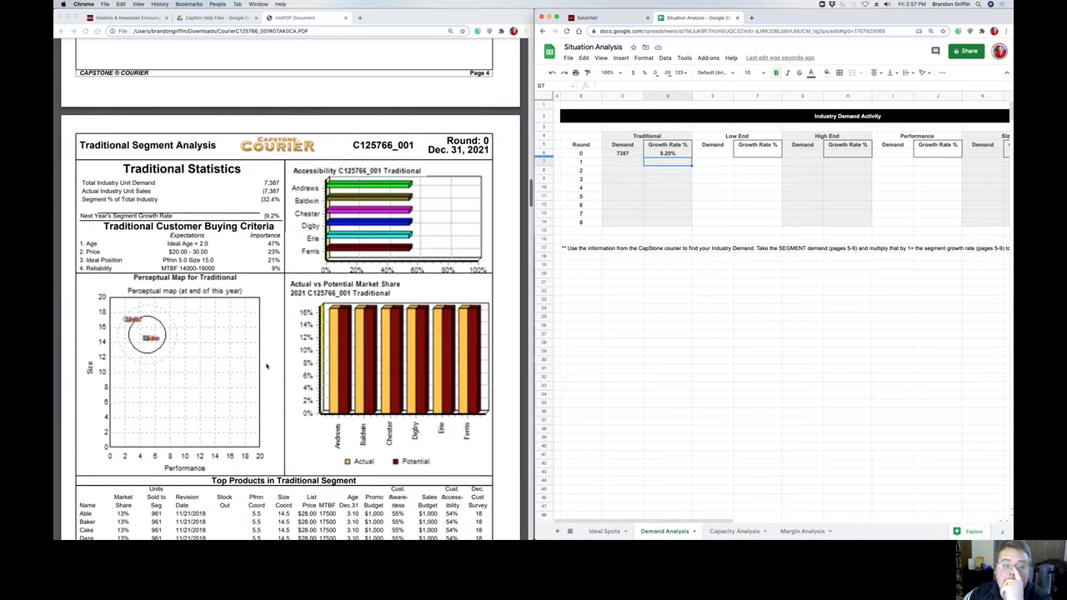
- Calculate the Traditional segment's round 1 demand in C7 as =C6*(1+D6)
{"action": "left_click", "coordinate": [625, 165]}
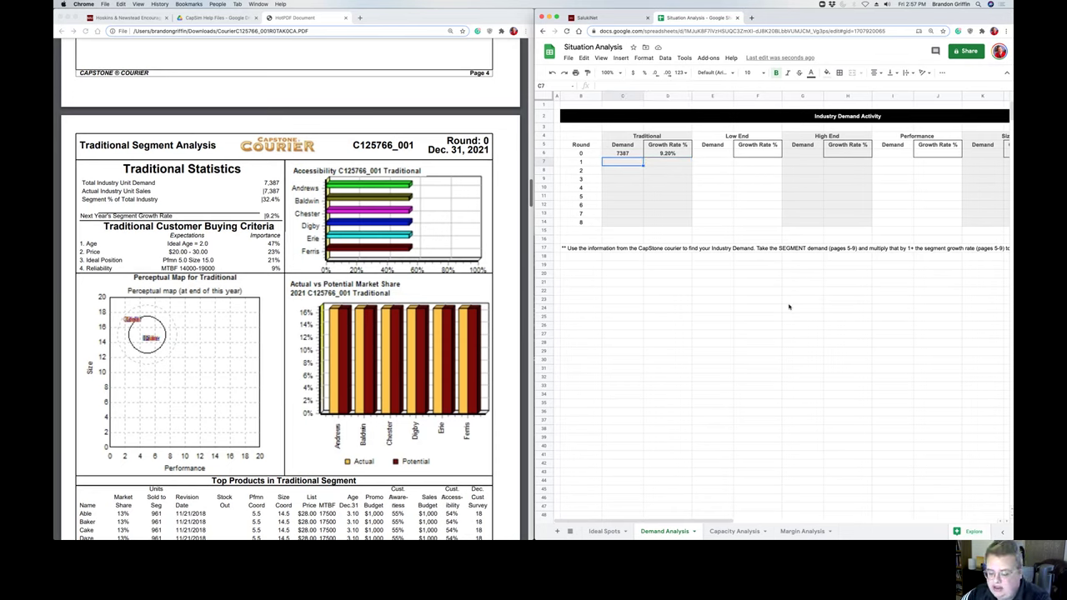
{"action": "type", "text": "="}
{"action": "key", "text": "Up"}
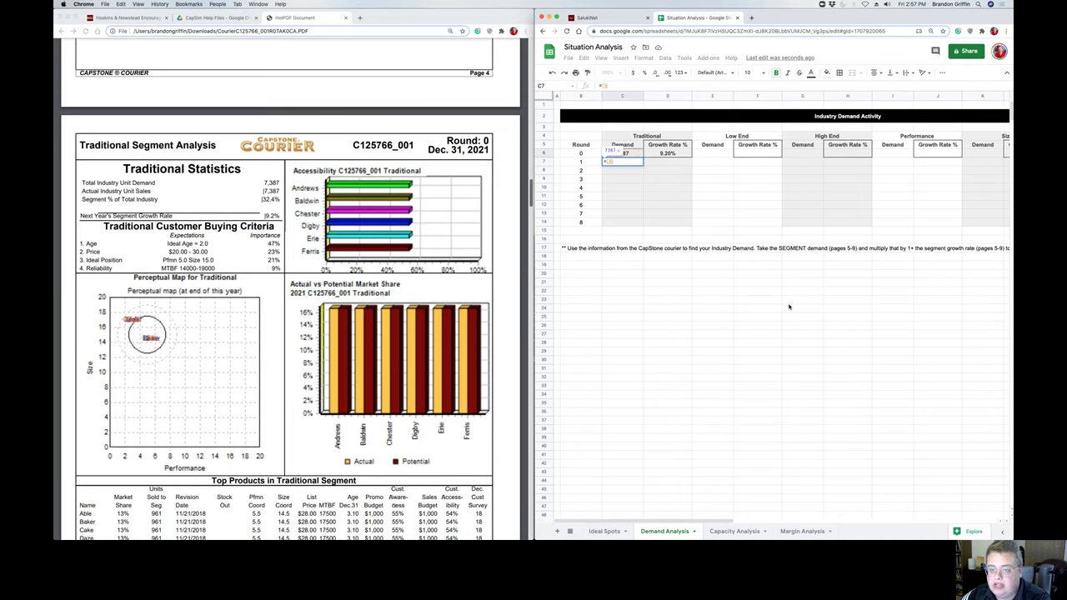
{"action": "type", "text": "*"}
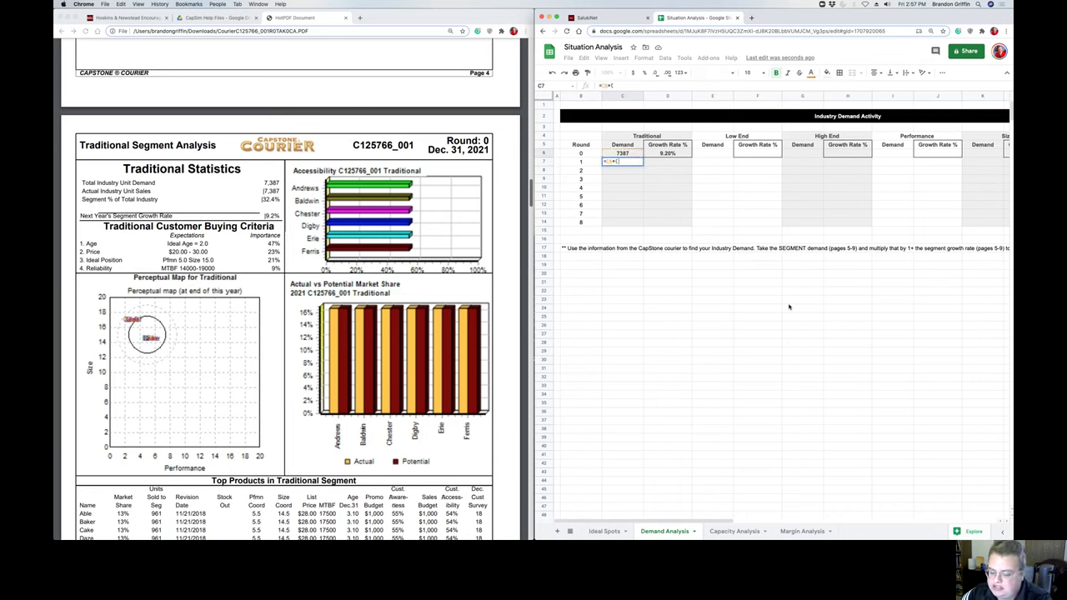
{"action": "type", "text": "(1+"}
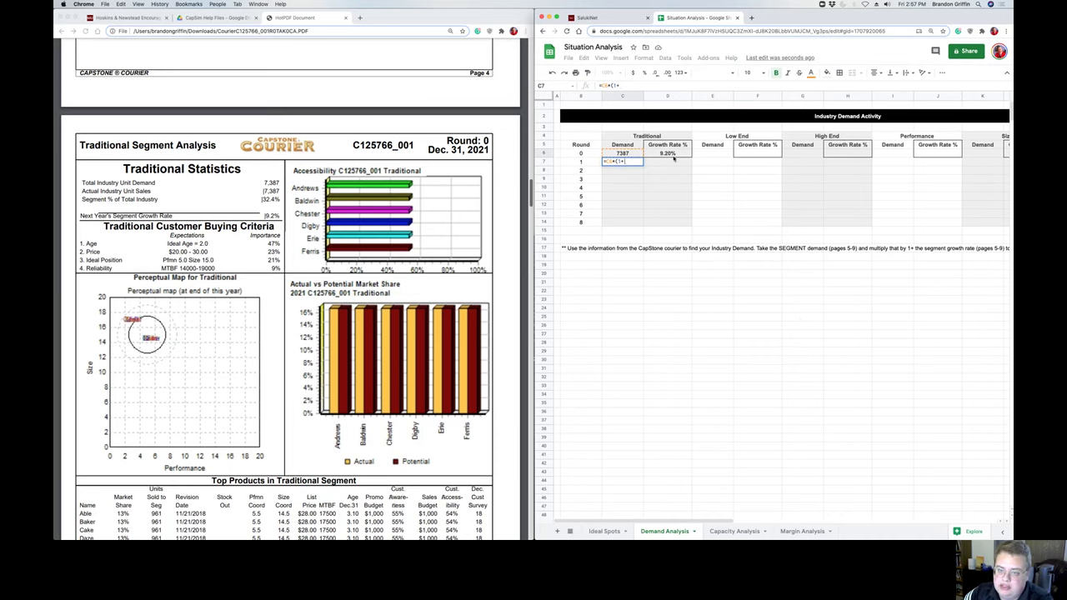
{"action": "left_click", "coordinate": [672, 155]}
{"action": "key", "text": "Return"}
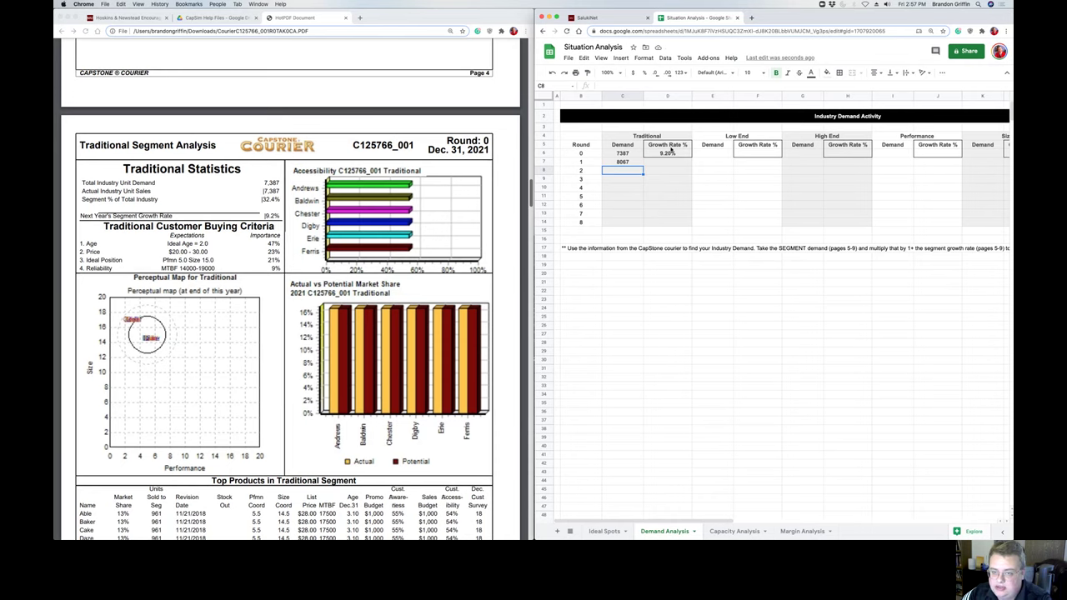
- Calculate the Traditional segment's round 1 growth in units in D7 as =C6*D6
{"action": "left_click", "coordinate": [627, 163]}
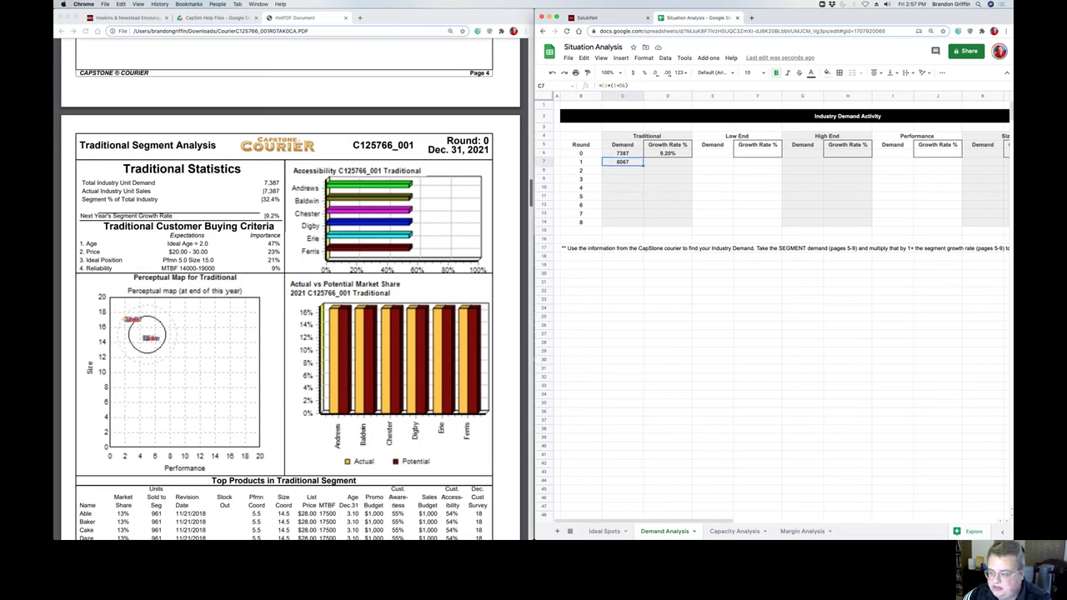
{"action": "left_click", "coordinate": [629, 178]}
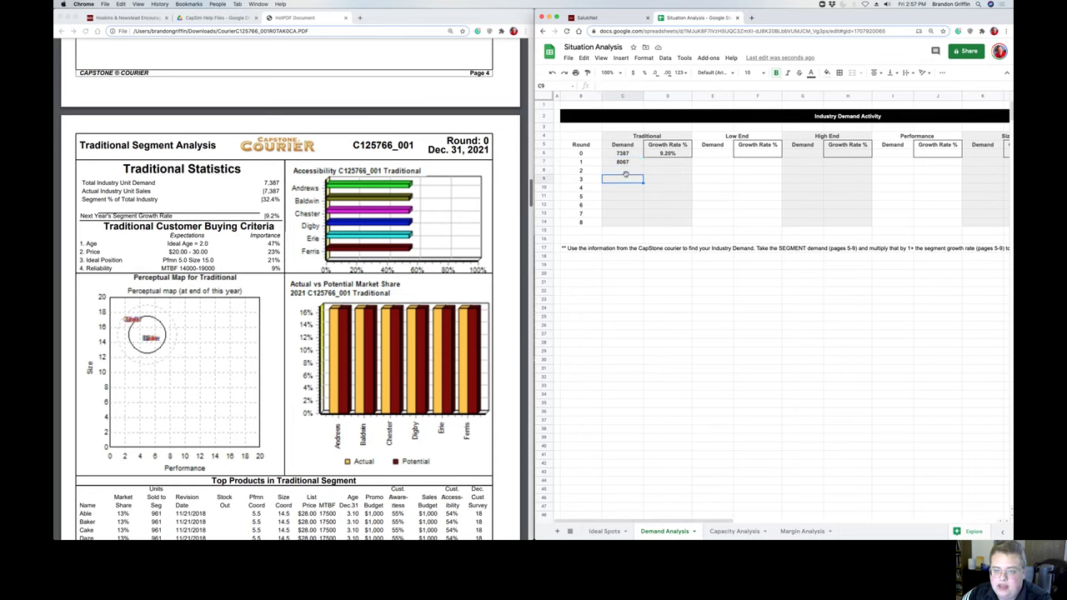
{"action": "key", "text": "Up"}
{"action": "key", "text": "Up"}
{"action": "key", "text": "Right"}
{"action": "left_click", "coordinate": [665, 168]}
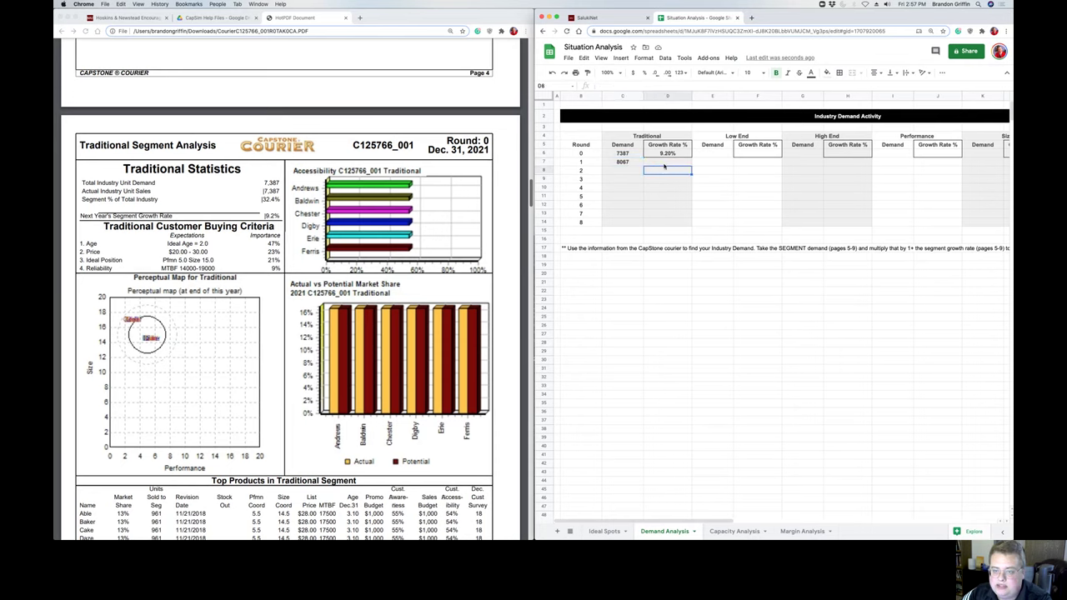
{"action": "key", "text": "Up"}
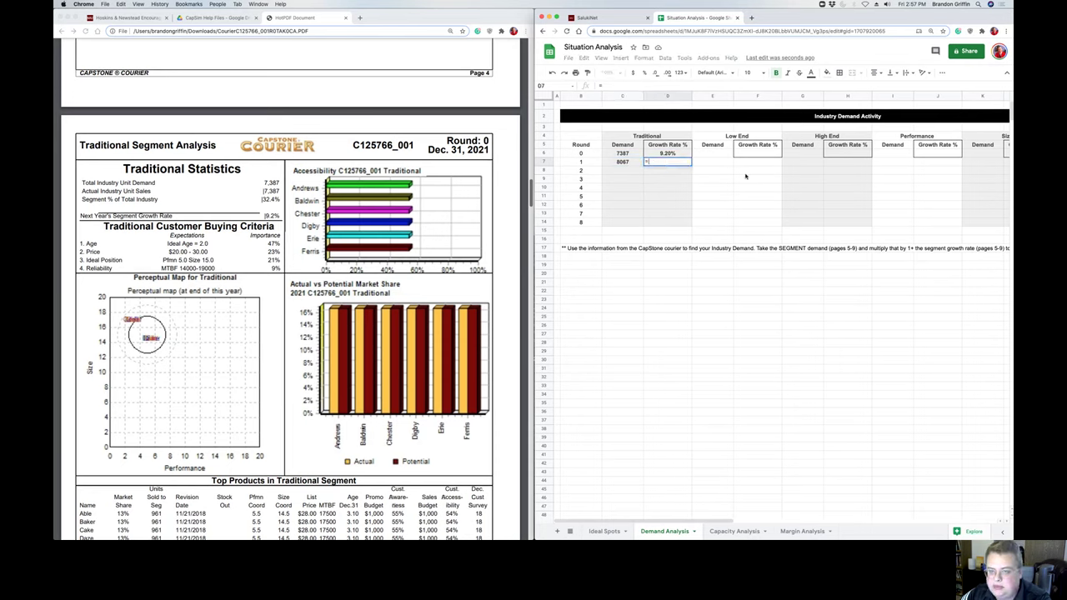
{"action": "type", "text": "=C6"}
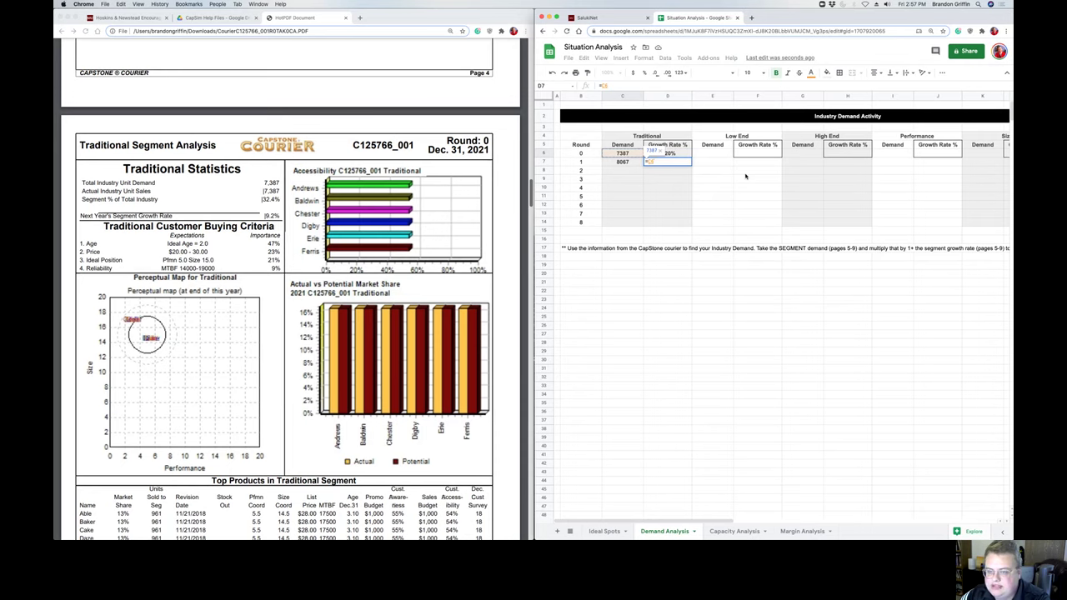
{"action": "type", "text": "*D6"}
{"action": "key", "text": "Return"}
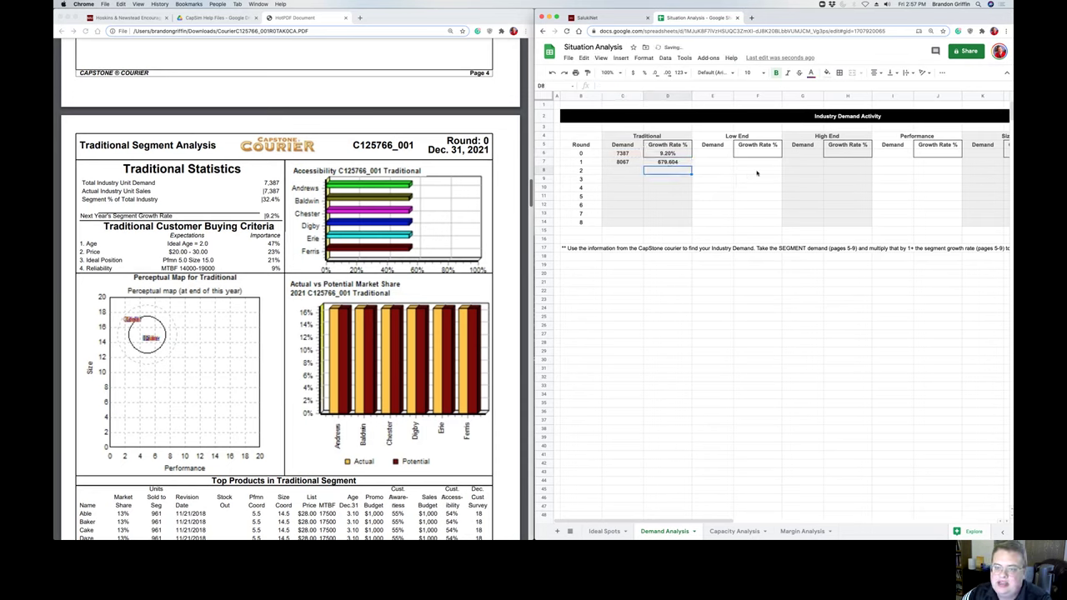
- Reduce the unit growth in D7 to zero decimal places
{"action": "key", "text": "Up"}
{"action": "left_click", "coordinate": [655, 73]}
{"action": "left_click", "coordinate": [656, 73]}
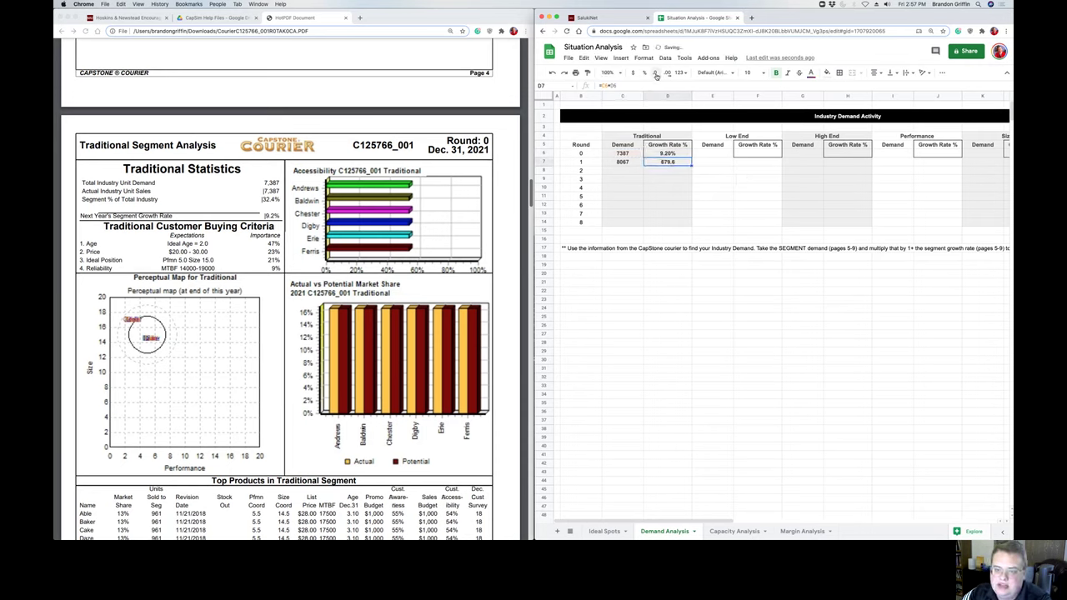
{"action": "left_click", "coordinate": [656, 73]}
{"action": "left_click", "coordinate": [666, 178]}
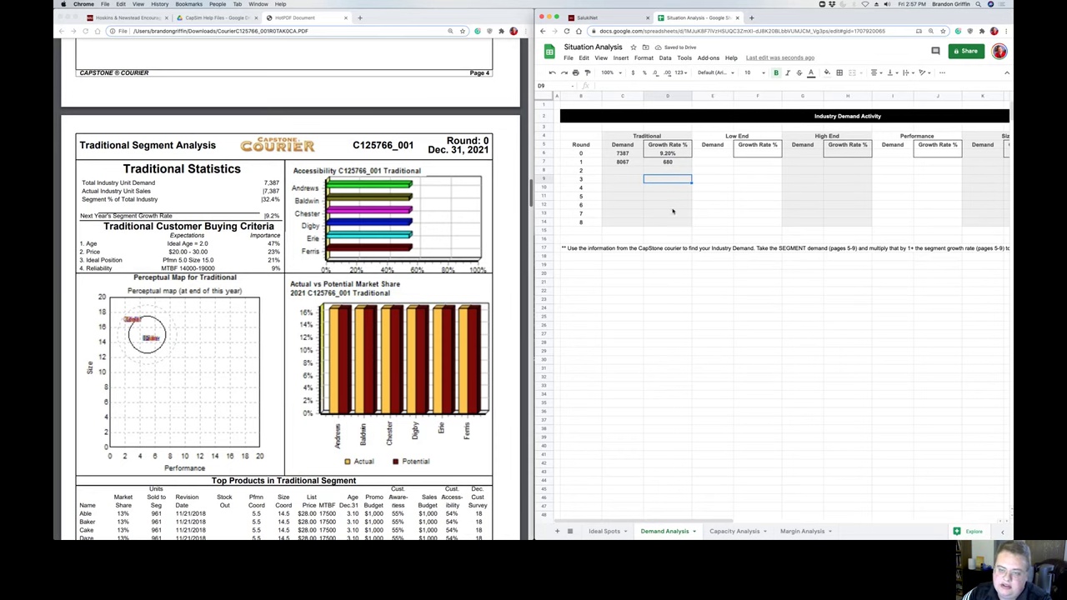
- Calculate the Traditional demand increase from round 0 to round 1 in C8 as =C7-C6
{"action": "left_click", "coordinate": [623, 171]}
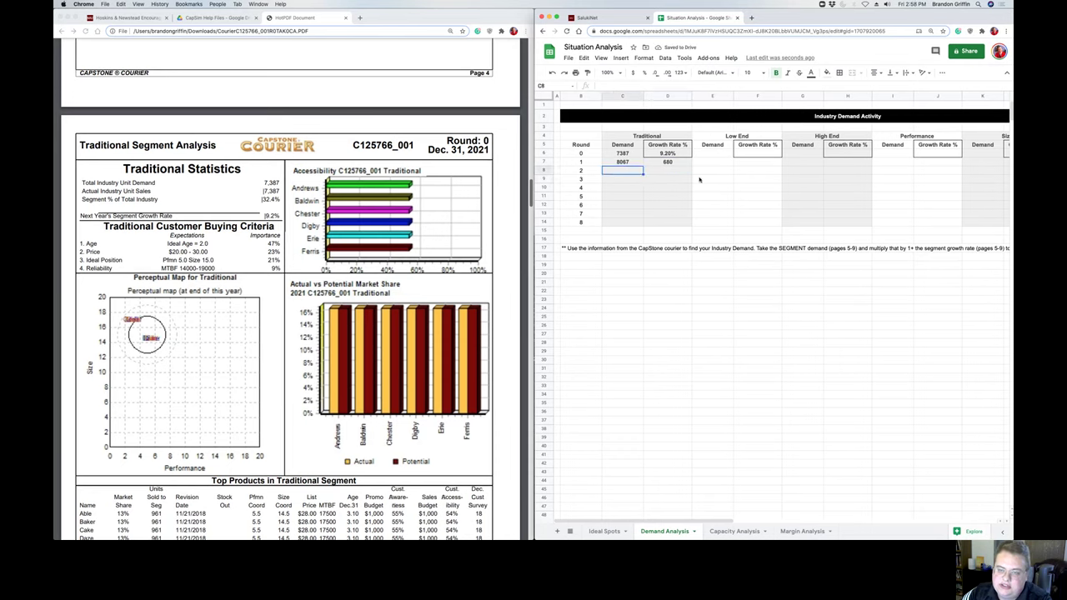
{"action": "type", "text": "=C7*"}
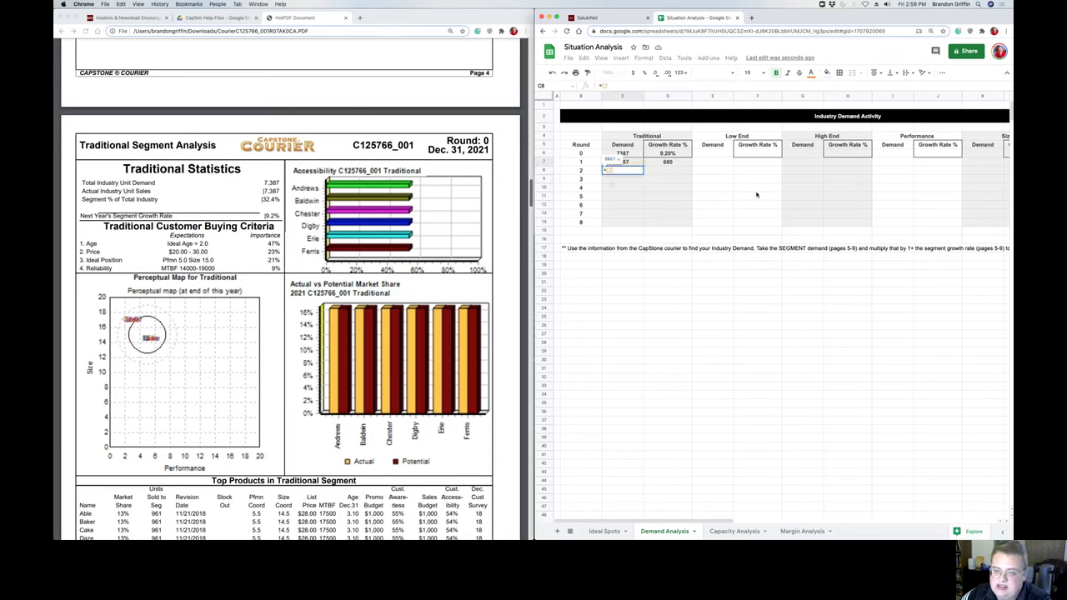
{"action": "type", "text": "C6"}
{"action": "key", "text": "Return"}
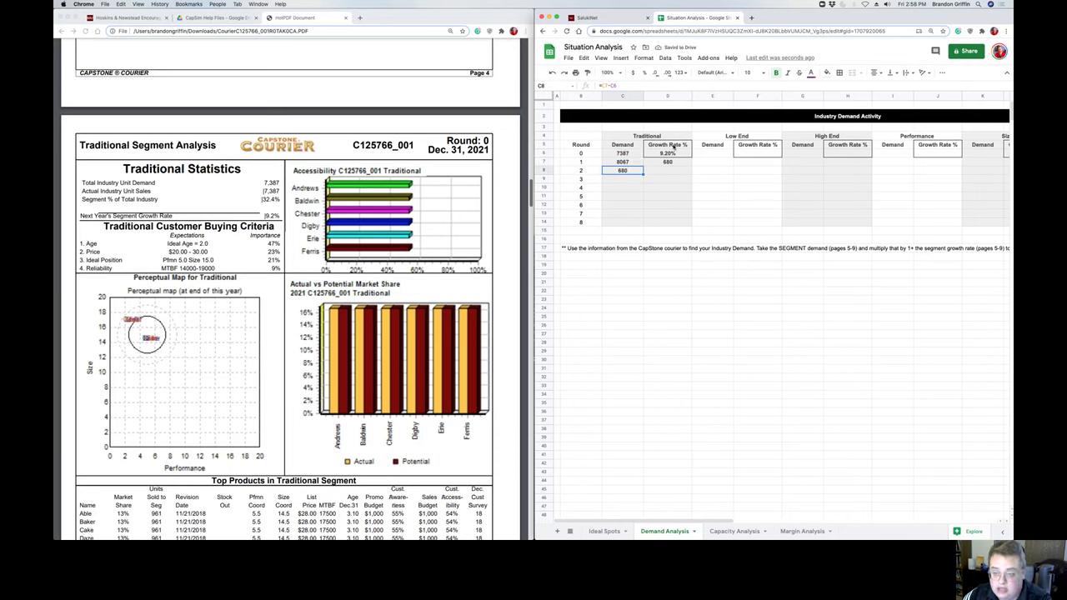
- Clear the unit growth check formulas from C8 and D7
{"action": "left_click", "coordinate": [677, 163]}
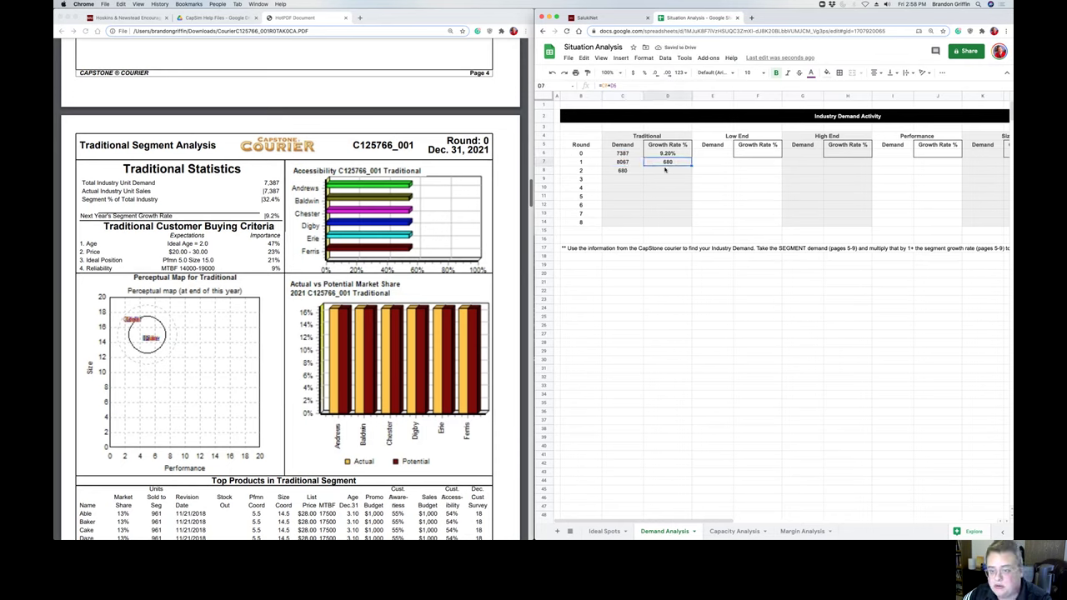
{"action": "left_click", "coordinate": [637, 172]}
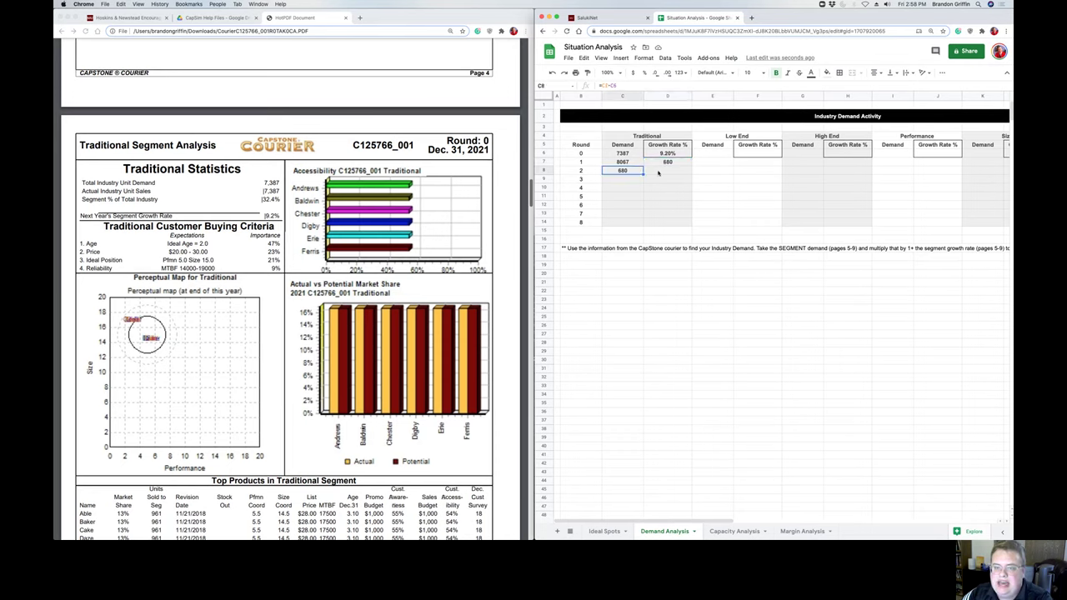
{"action": "key", "text": "Delete"}
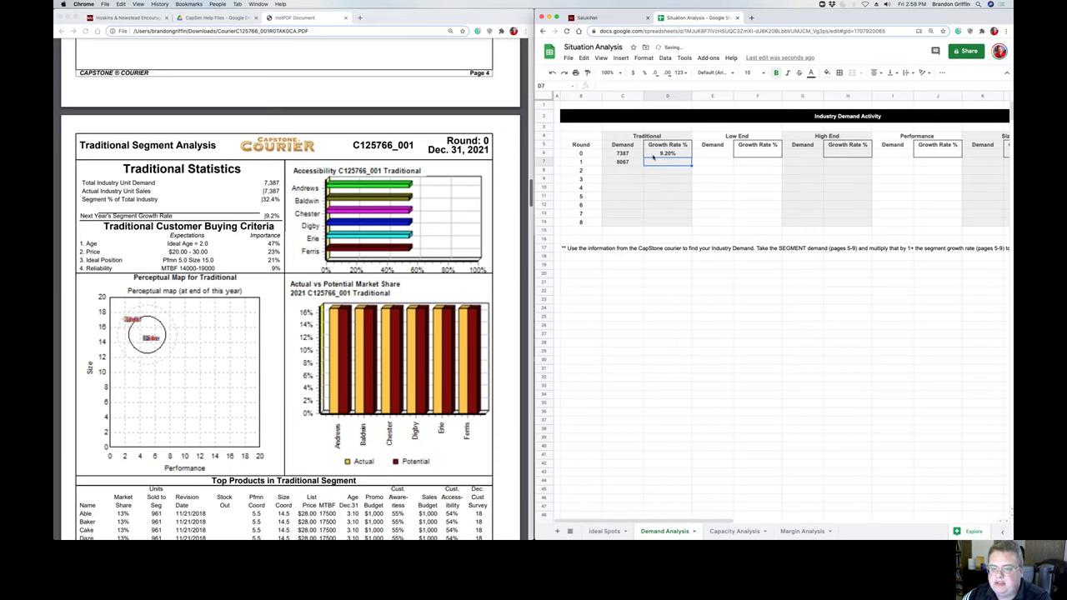
- Review the Traditional round 0 demand and growth rate, the round 1 demand formula and the instruction note in B17
{"action": "left_click", "coordinate": [656, 155]}
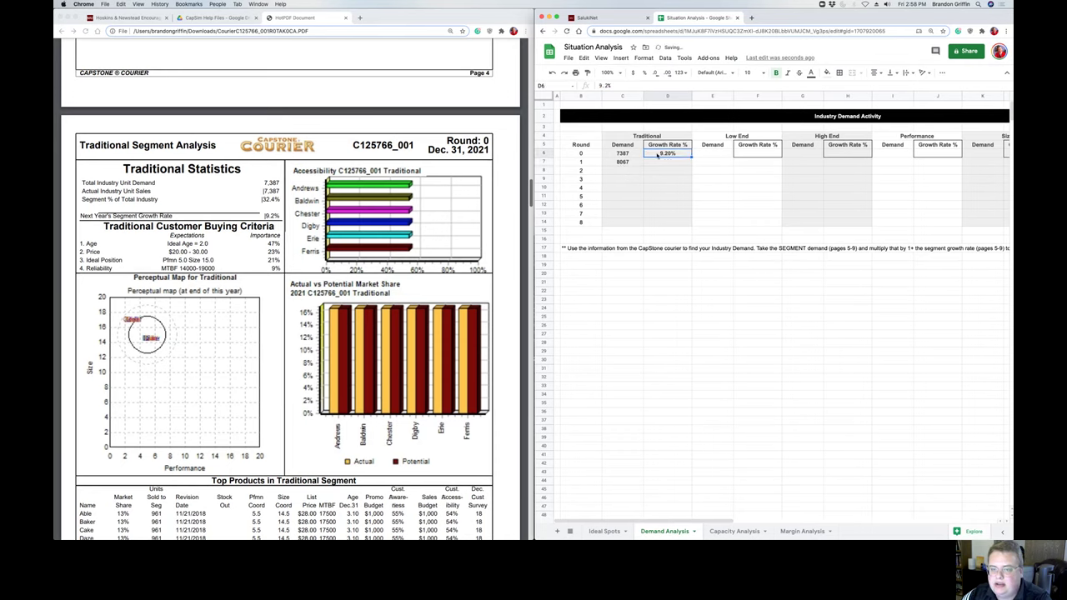
{"action": "left_click", "coordinate": [622, 155]}
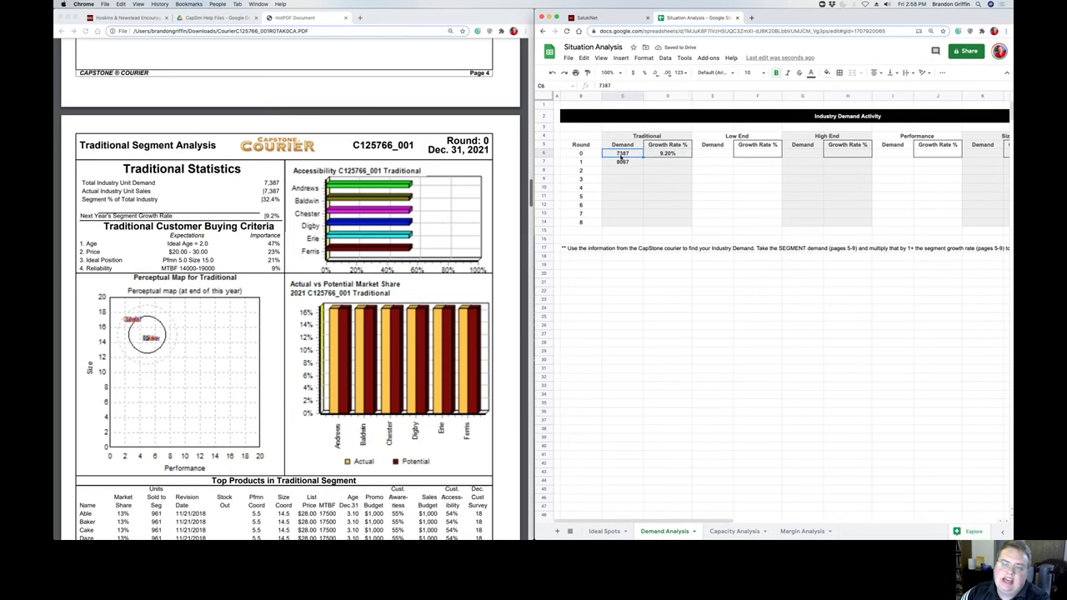
{"action": "key", "text": "Right"}
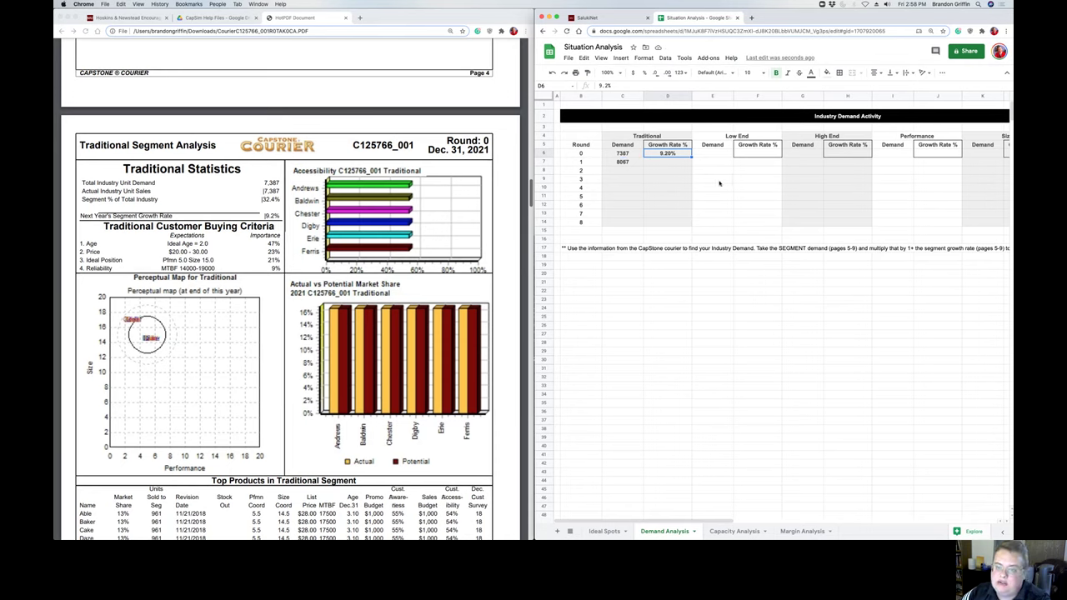
{"action": "key", "text": "Down"}
{"action": "key", "text": "Left"}
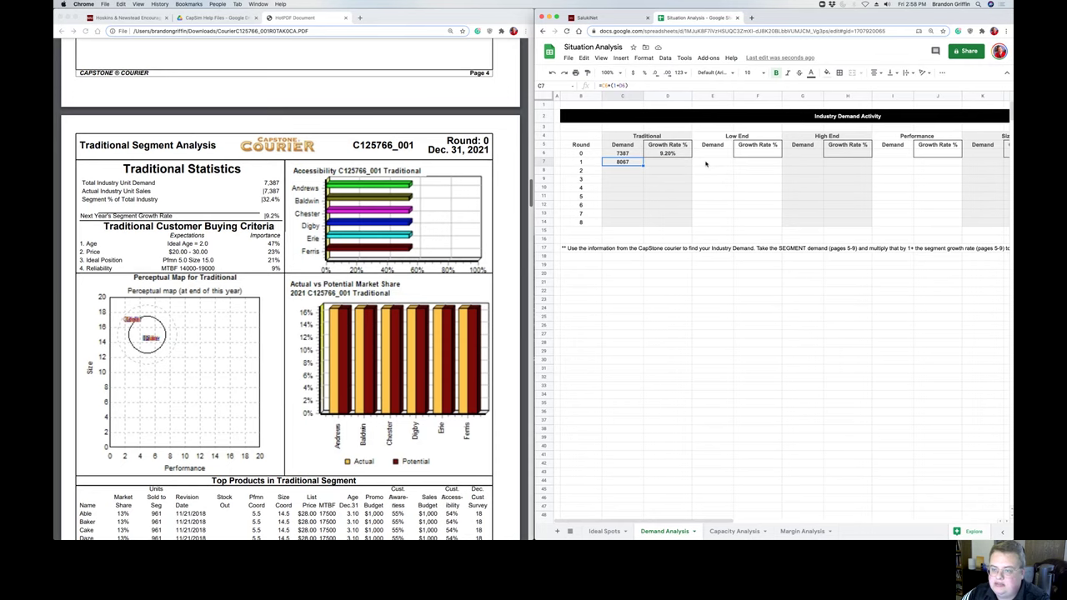
{"action": "left_click", "coordinate": [588, 247]}
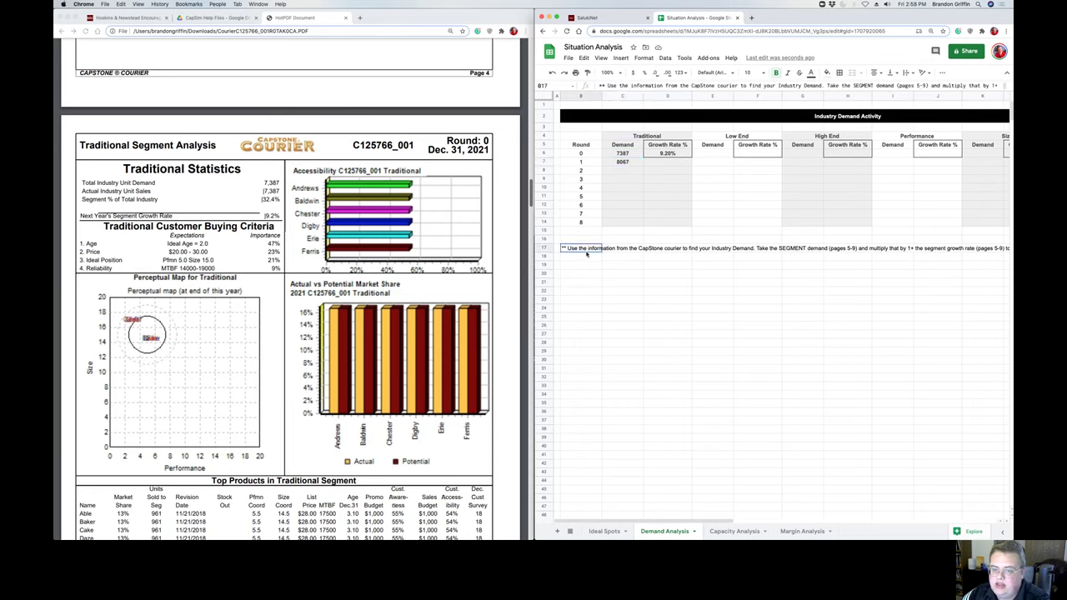
{"action": "left_click", "coordinate": [637, 231]}
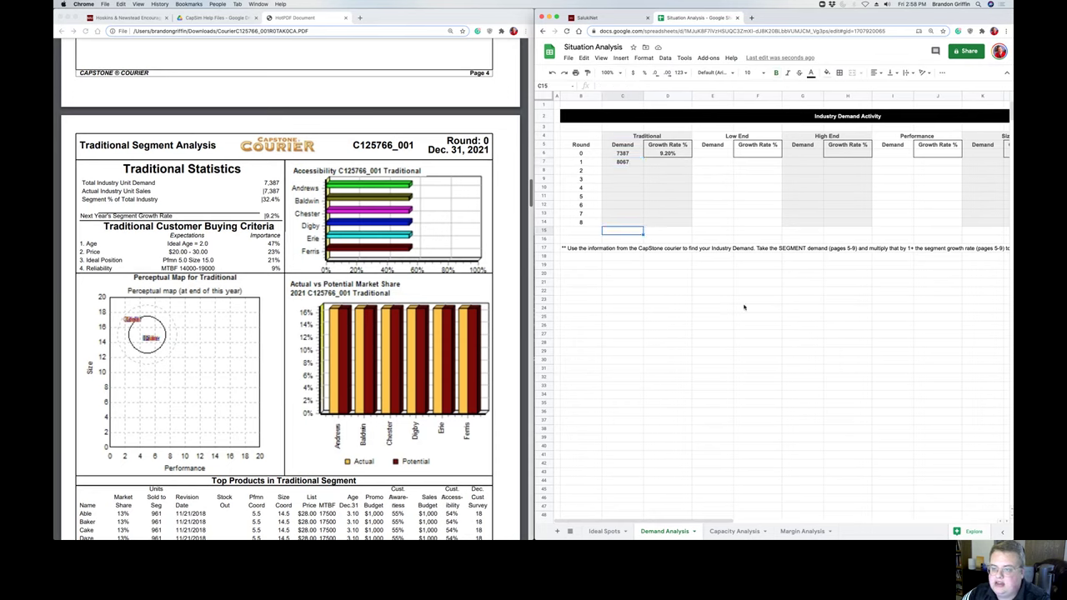
- Look across the demand and growth rate columns of the remaining segments through Size
{"action": "key", "text": "Right"}
{"action": "key", "text": "Right"}
{"action": "key", "text": "Right"}
{"action": "key", "text": "Right"}
{"action": "key", "text": "Right"}
{"action": "key", "text": "Right"}
{"action": "key", "text": "Right"}
{"action": "key", "text": "Right"}
{"action": "key", "text": "Right"}
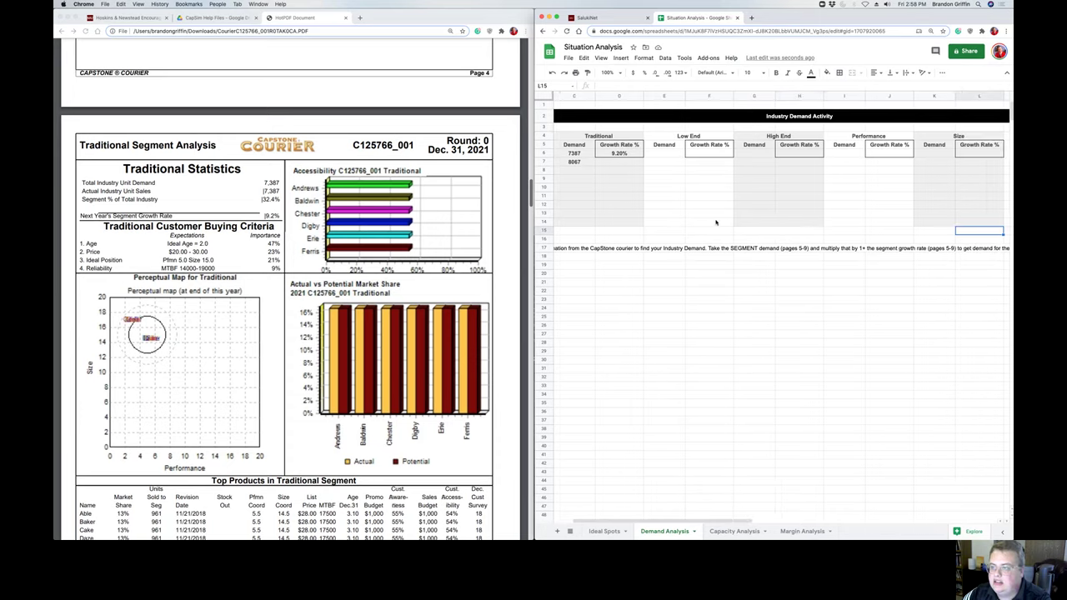
{"action": "key", "text": "Left"}
{"action": "key", "text": "Left"}
{"action": "key", "text": "Left"}
{"action": "key", "text": "Left"}
{"action": "key", "text": "Left"}
{"action": "key", "text": "Left"}
{"action": "key", "text": "Left"}
{"action": "key", "text": "Left"}
{"action": "key", "text": "Left"}
{"action": "key", "text": "Left"}
{"action": "key", "text": "Left"}
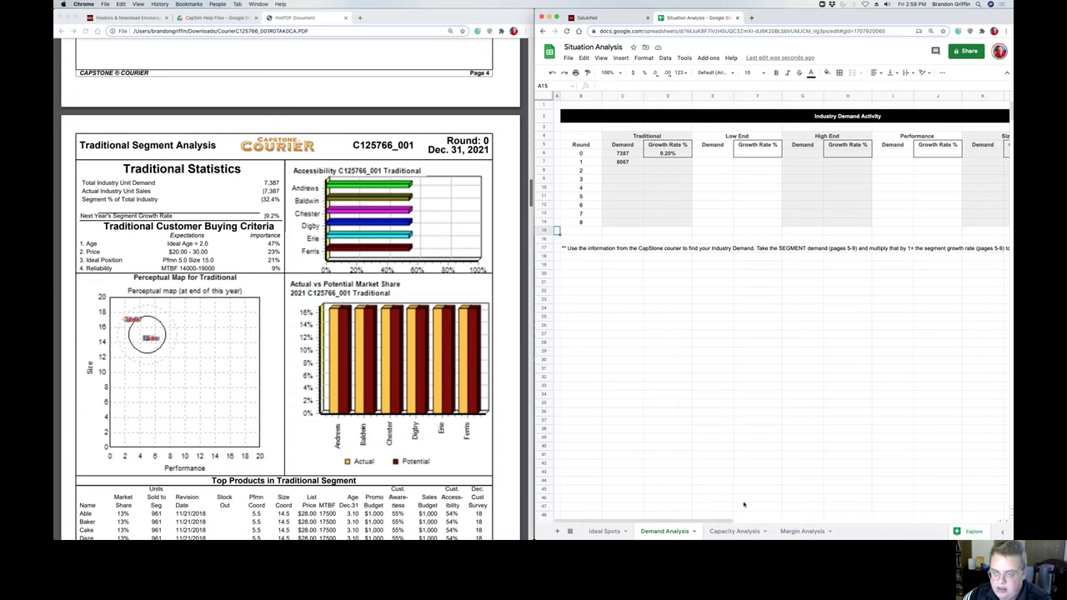
- Open the Capacity Analysis sheet, show its window full screen and bring the whole capacity table into view
{"action": "left_click", "coordinate": [742, 533]}
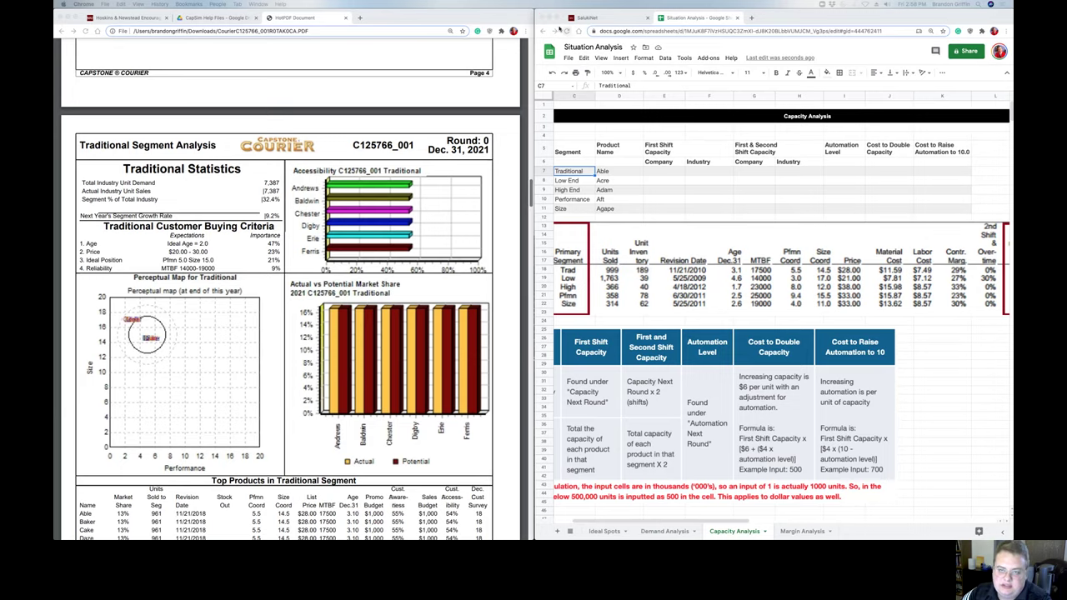
{"action": "key", "text": "ctrl+super+f"}
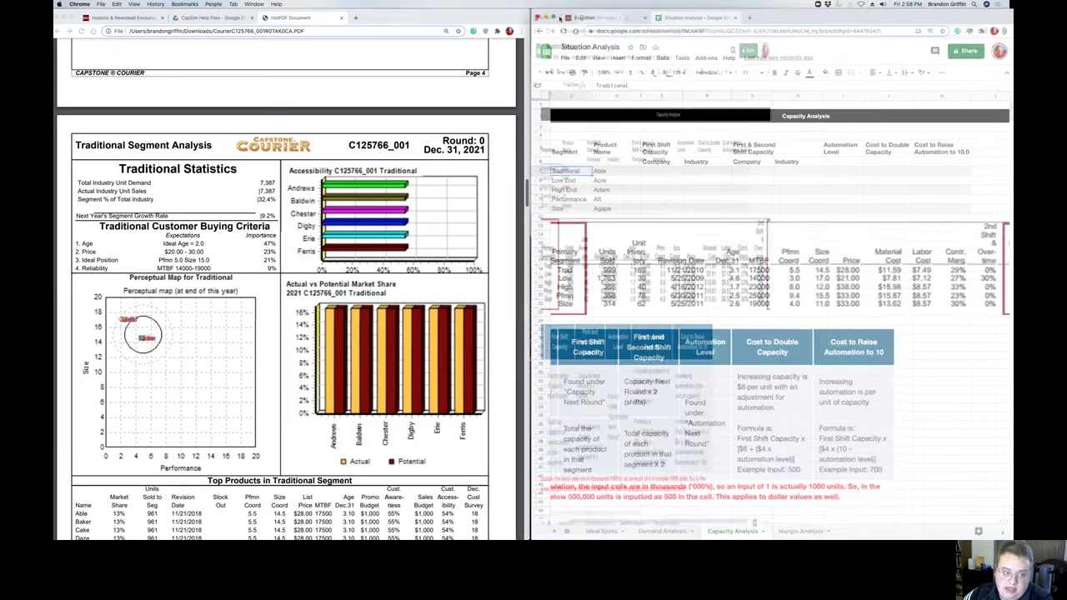
{"action": "key", "text": "Left"}
{"action": "key", "text": "Left"}
{"action": "key", "text": "Left"}
{"action": "key", "text": "Left"}
{"action": "key", "text": "Left"}
{"action": "key", "text": "Left"}
{"action": "key", "text": "Left"}
{"action": "key", "text": "Left"}
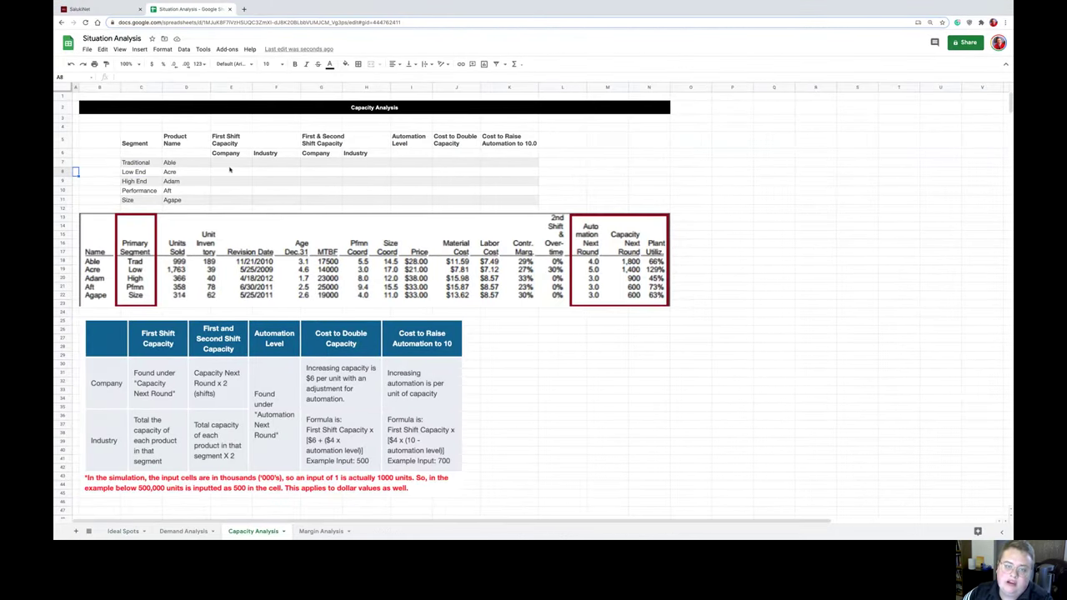
{"action": "left_click", "coordinate": [699, 154]}
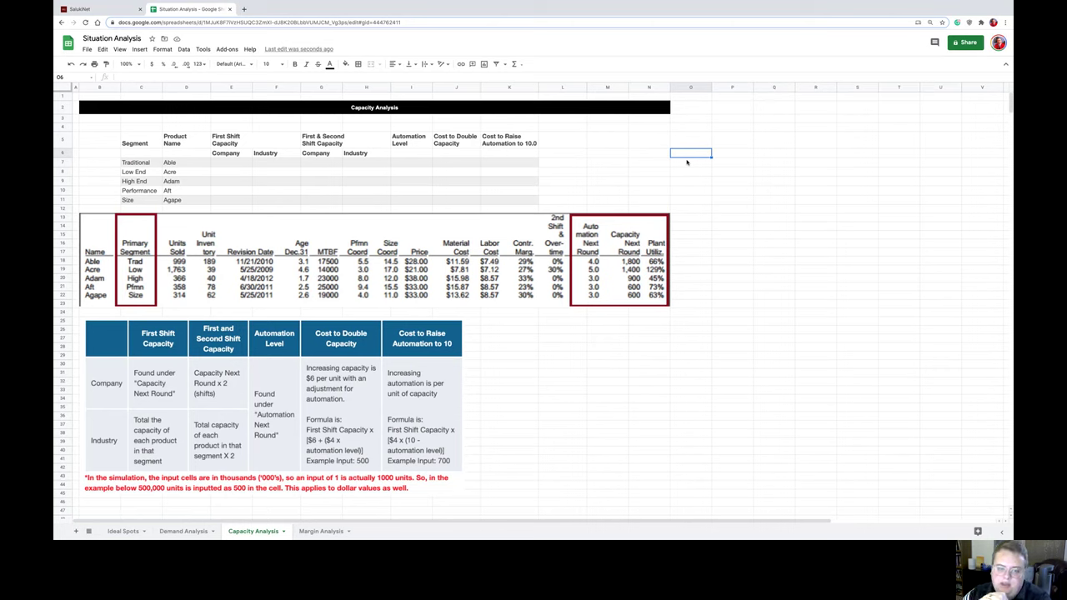
- Review the capacity table's column headers from First Shift Capacity through Cost to Raise Automation to 10.0, including the Company and Industry subheadings
{"action": "left_click", "coordinate": [220, 143]}
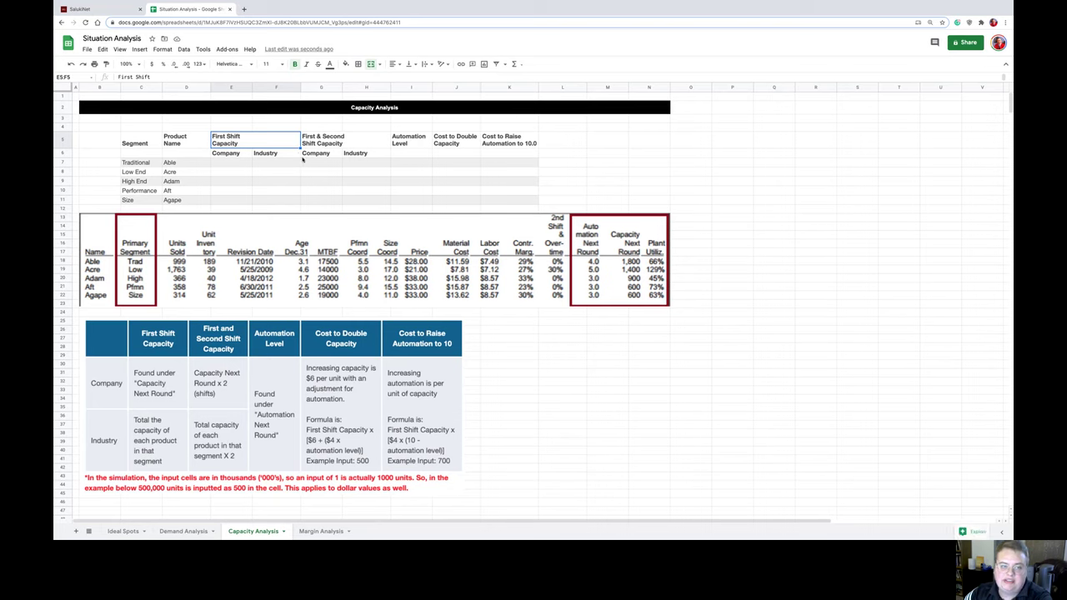
{"action": "key", "text": "Right"}
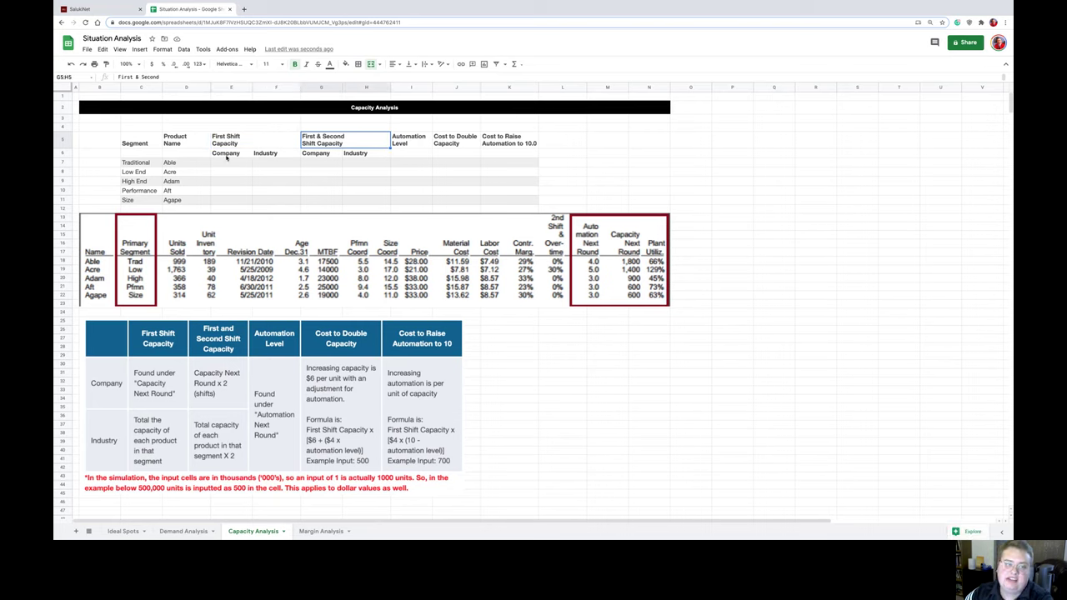
{"action": "left_click_drag", "start_coordinate": [226, 156], "coordinate": [275, 165]}
{"action": "left_click", "coordinate": [403, 139]}
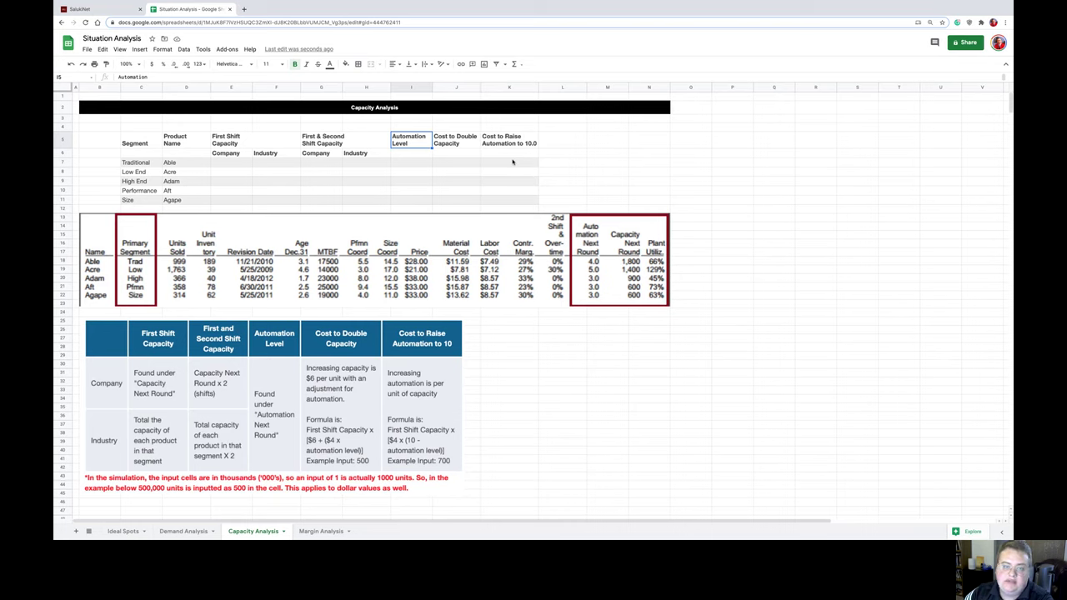
{"action": "key", "text": "Right"}
{"action": "key", "text": "Right"}
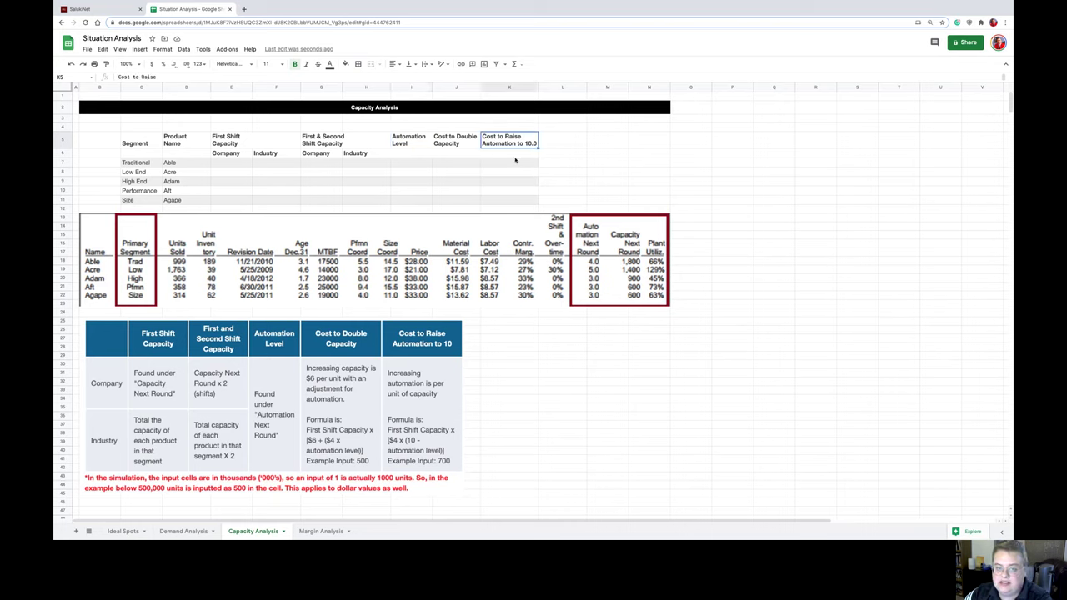
{"action": "key", "text": "Right"}
{"action": "key", "text": "Left"}
{"action": "key", "text": "Down"}
{"action": "key", "text": "Left"}
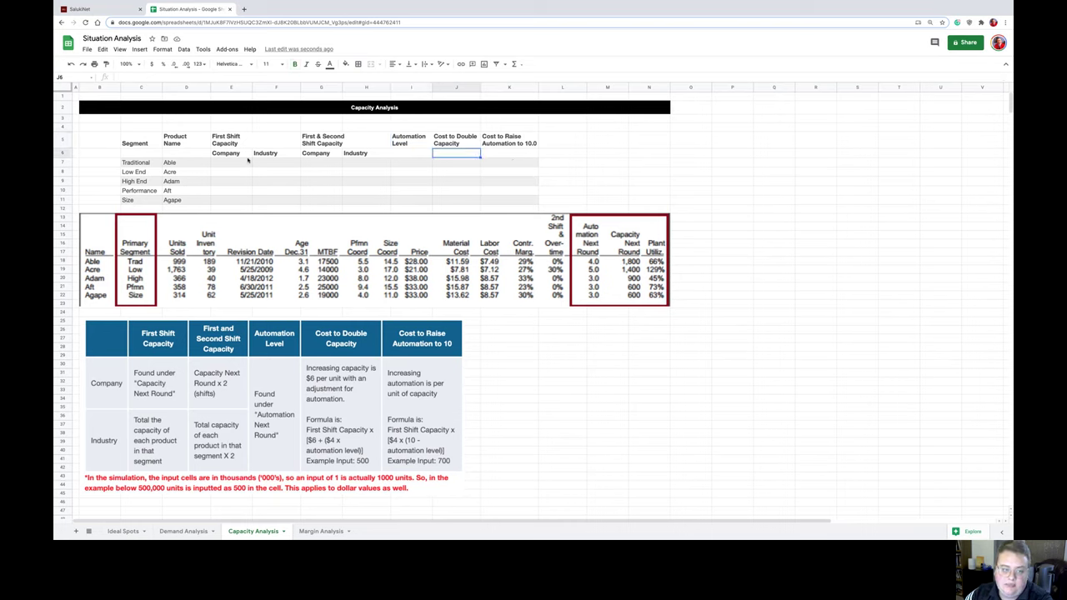
{"action": "key", "text": "Left"}
{"action": "key", "text": "Left"}
{"action": "key", "text": "Left"}
{"action": "key", "text": "Left"}
{"action": "key", "text": "Left"}
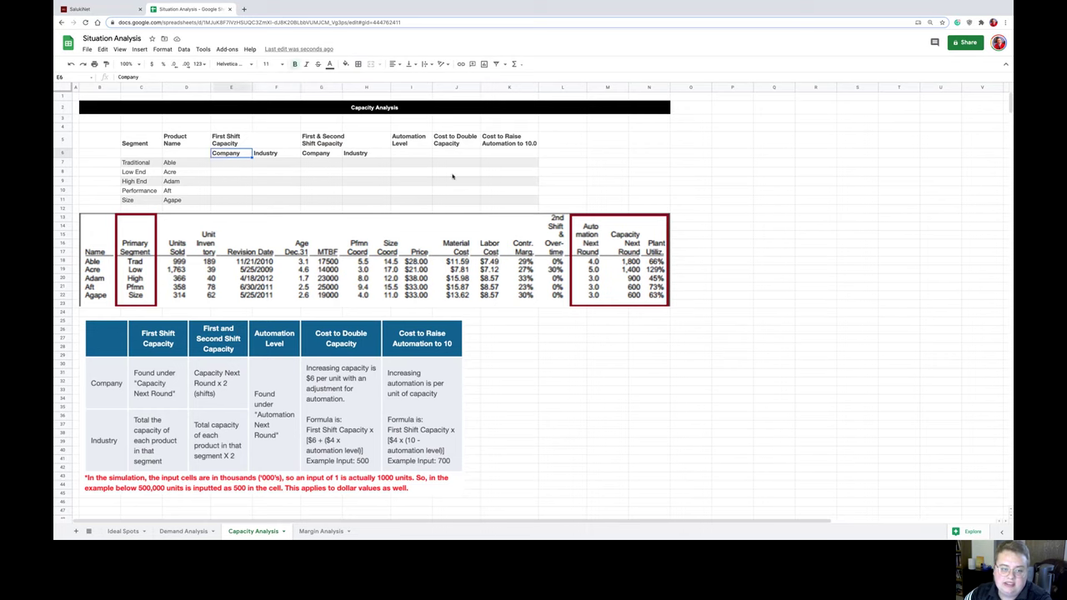
{"action": "left_click_drag", "start_coordinate": [592, 143], "coordinate": [583, 143]}
{"action": "left_click", "coordinate": [594, 143]}
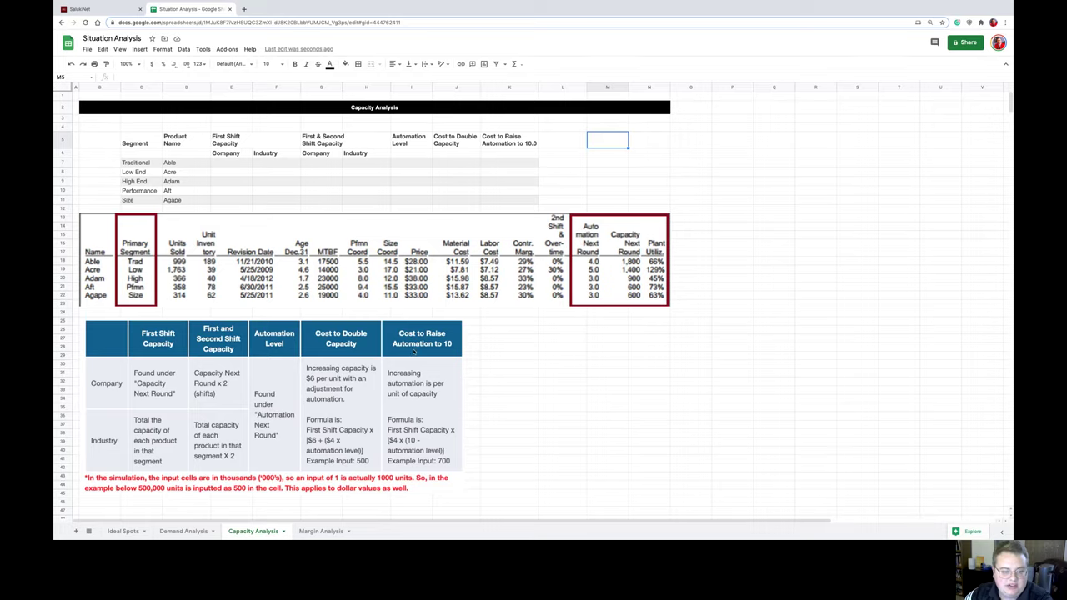
{"action": "left_click", "coordinate": [575, 348]}
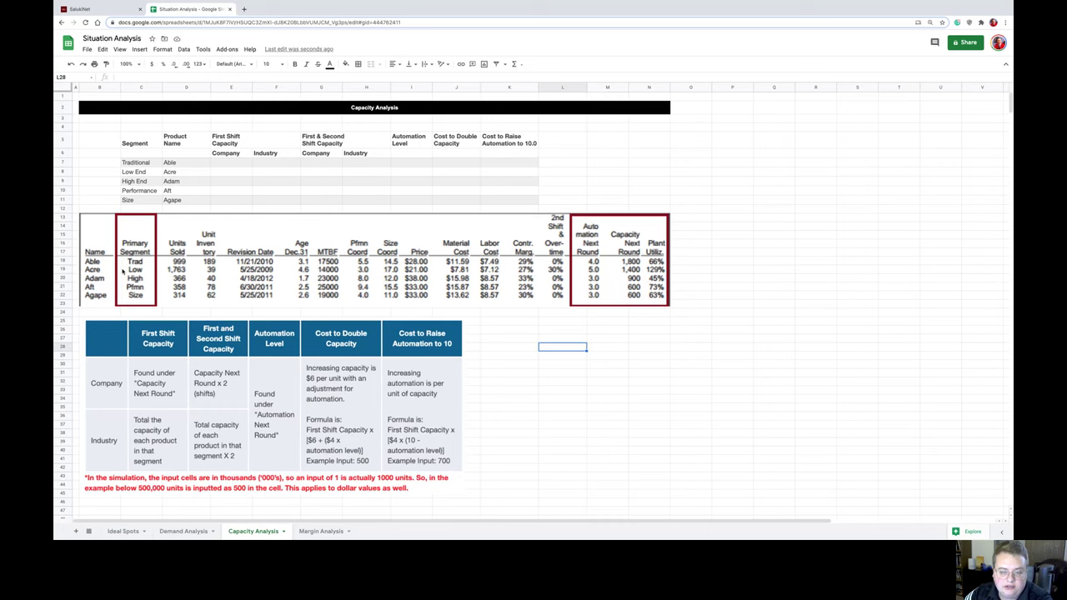
{"action": "left_click", "coordinate": [606, 163]}
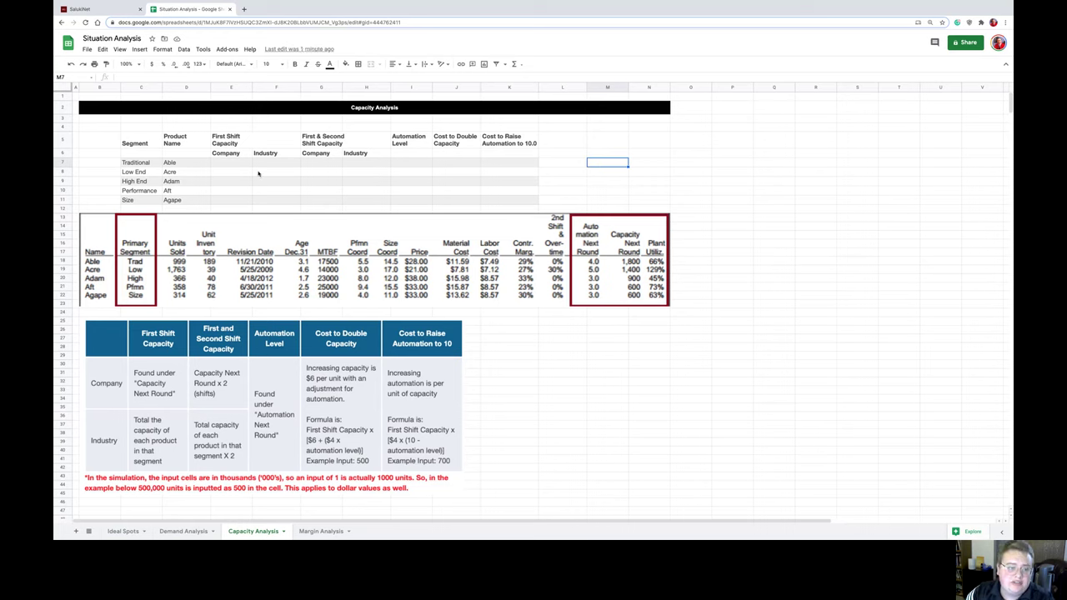
- Enter 1800 in E7 as the company's first shift capacity for Able in the Traditional segment
{"action": "left_click", "coordinate": [231, 164]}
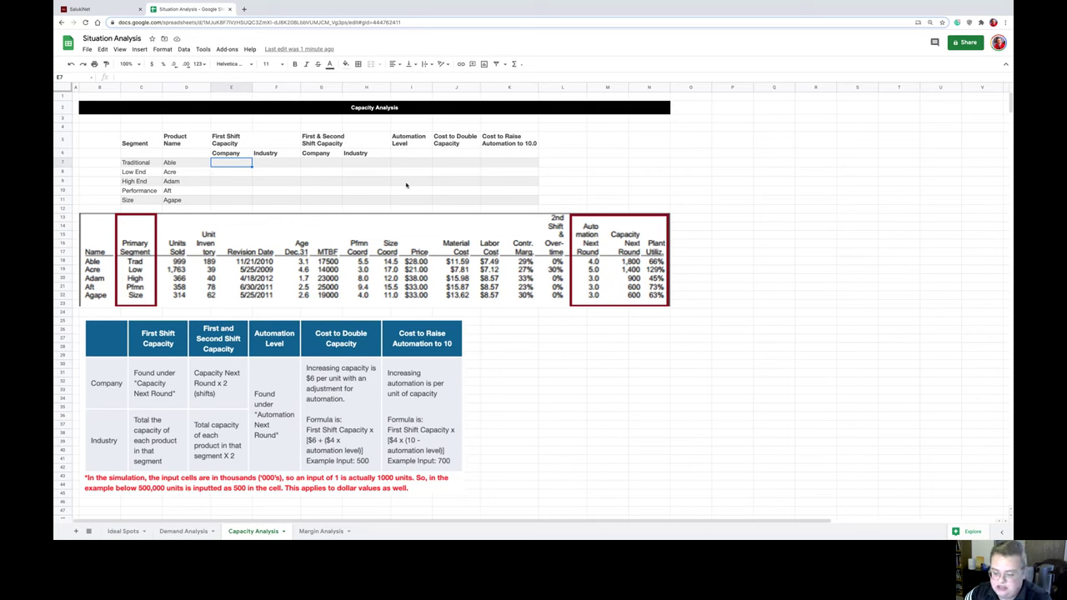
{"action": "type", "text": "1800"}
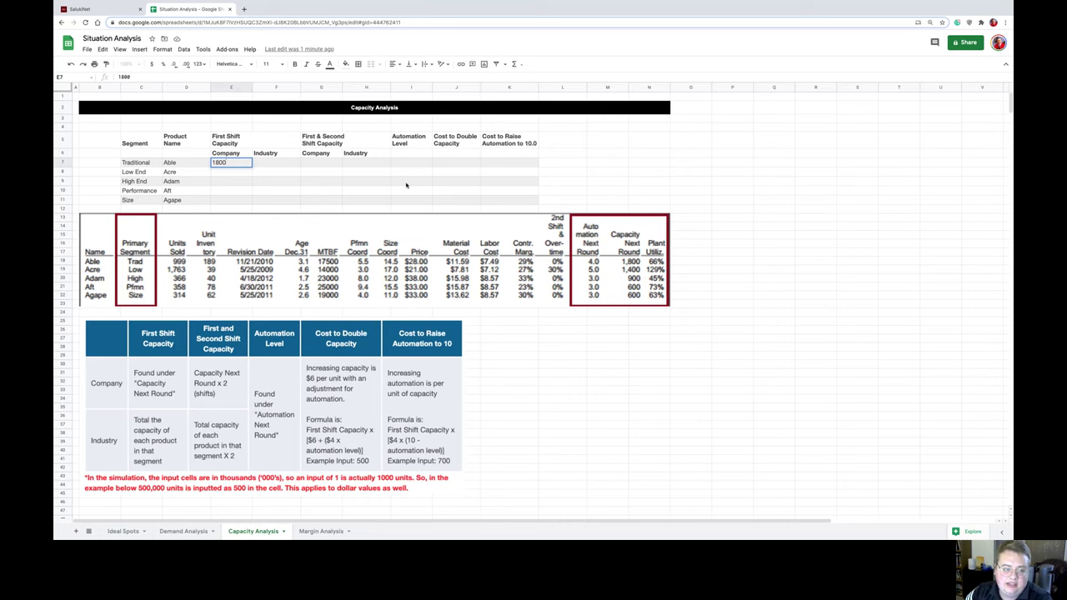
{"action": "key", "text": "Return"}
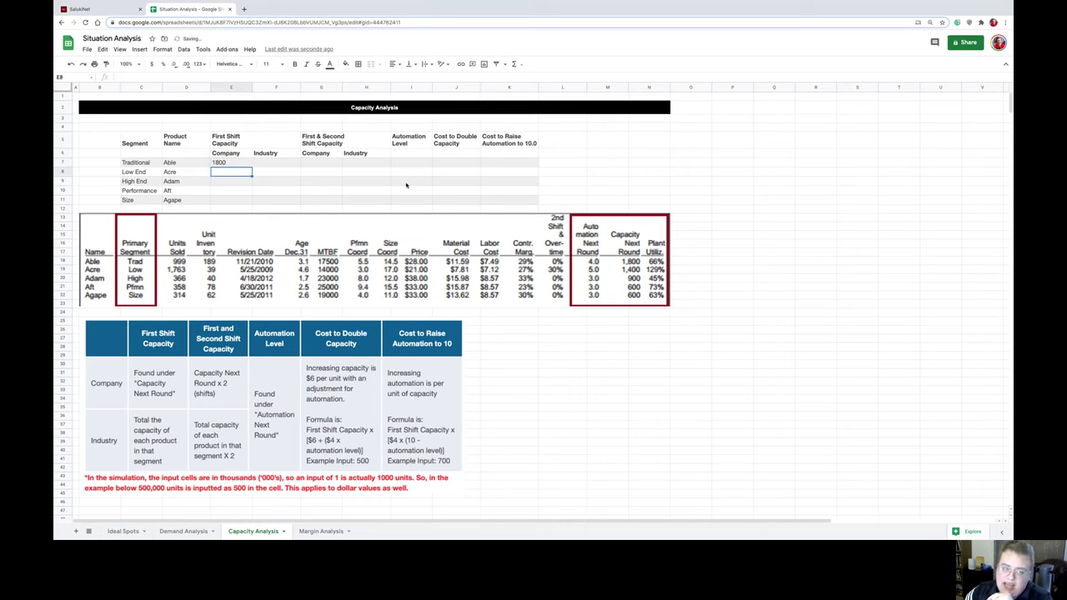
{"action": "key", "text": "Right"}
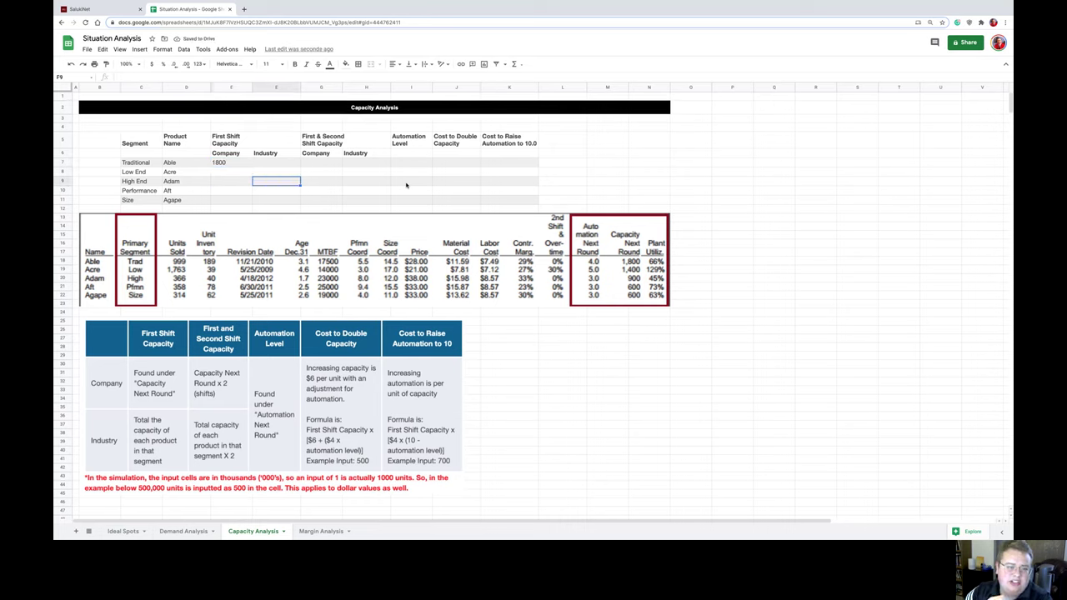
{"action": "key", "text": "Up"}
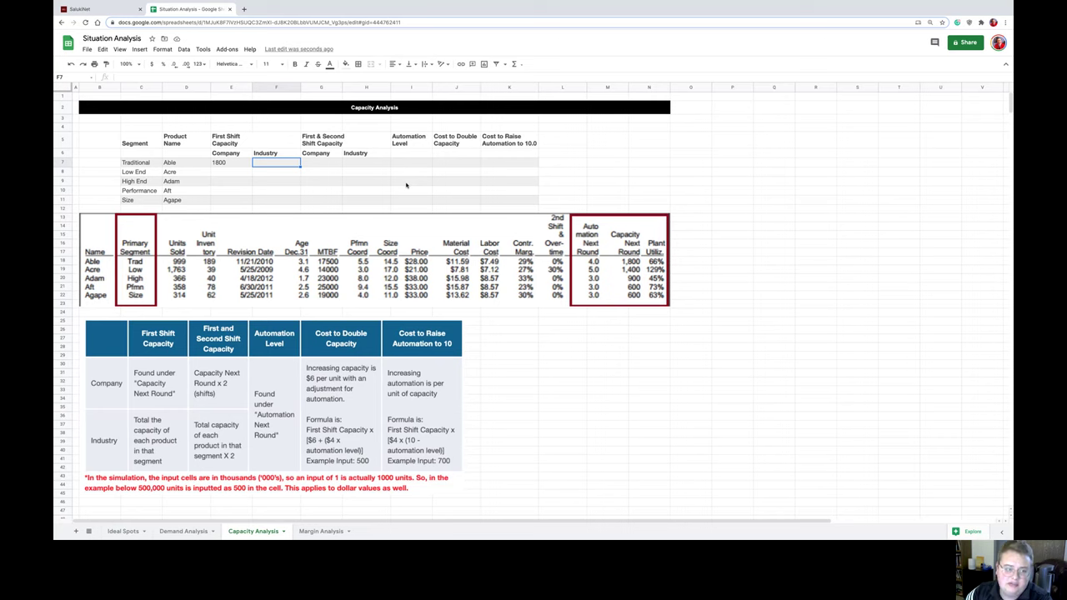
{"action": "key", "text": "Left"}
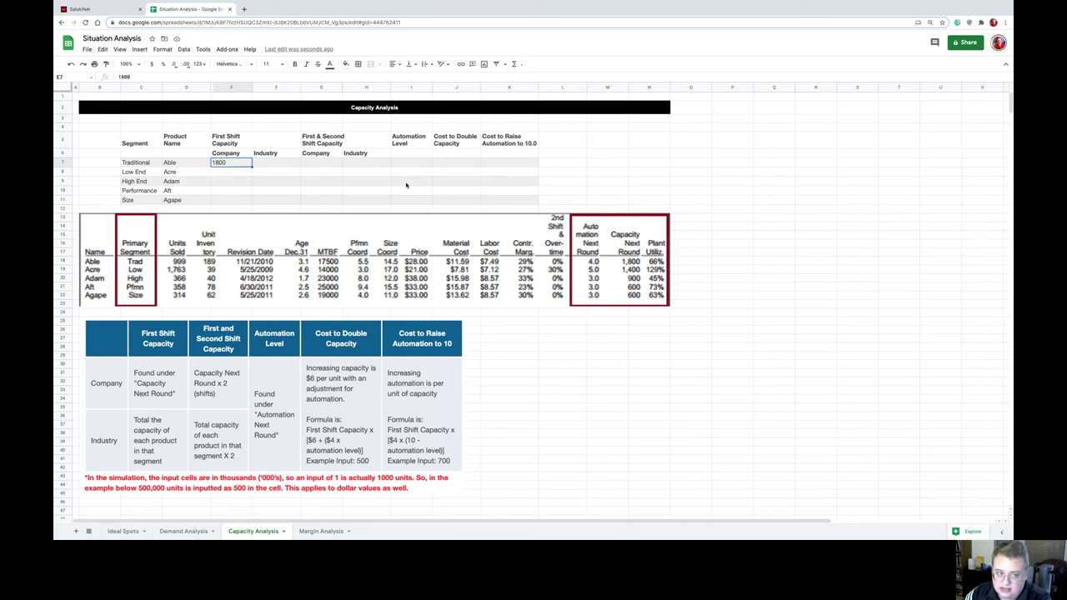
{"action": "key", "text": "Down"}
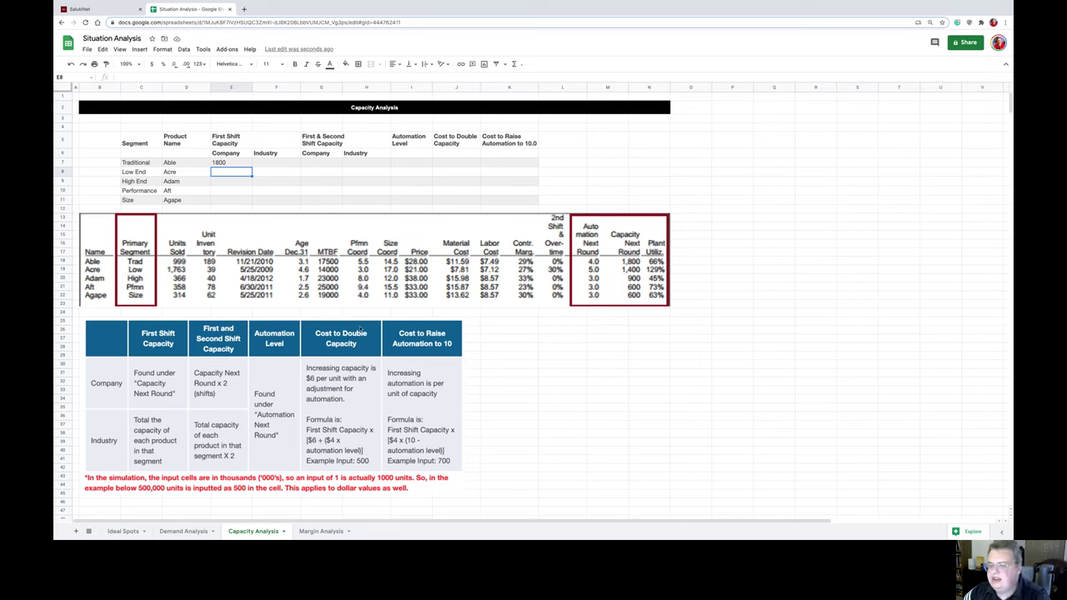
{"action": "left_click", "coordinate": [708, 262]}
{"action": "left_click", "coordinate": [603, 347]}
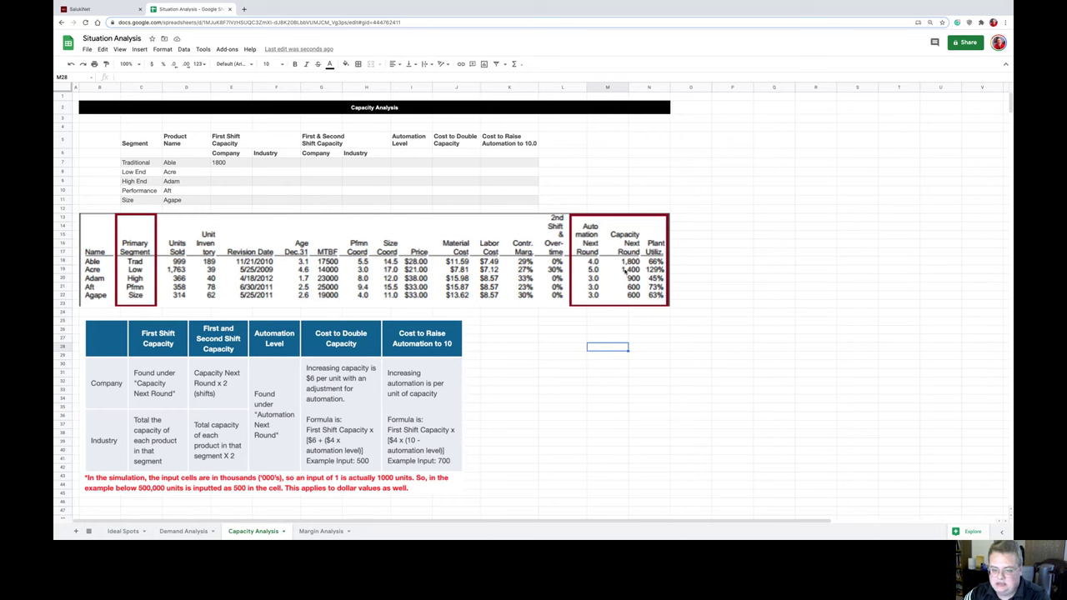
- Calculate the Traditional industry first shift capacity in F7 as =E7*6, keeping the automatic number format
{"action": "left_click", "coordinate": [250, 165]}
{"action": "left_click", "coordinate": [267, 166]}
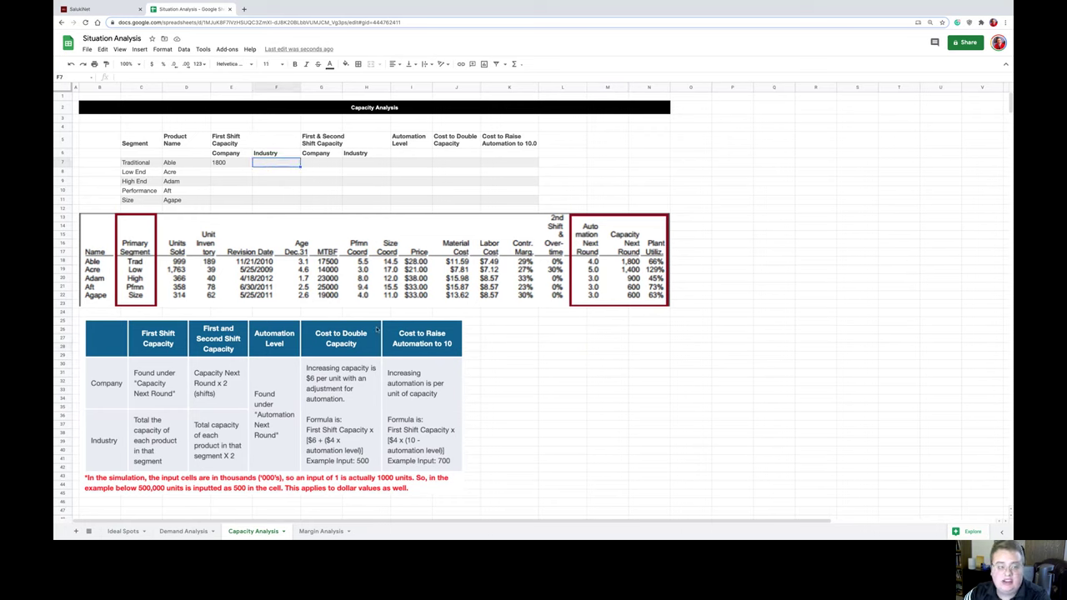
{"action": "type", "text": "="}
{"action": "key", "text": "Left"}
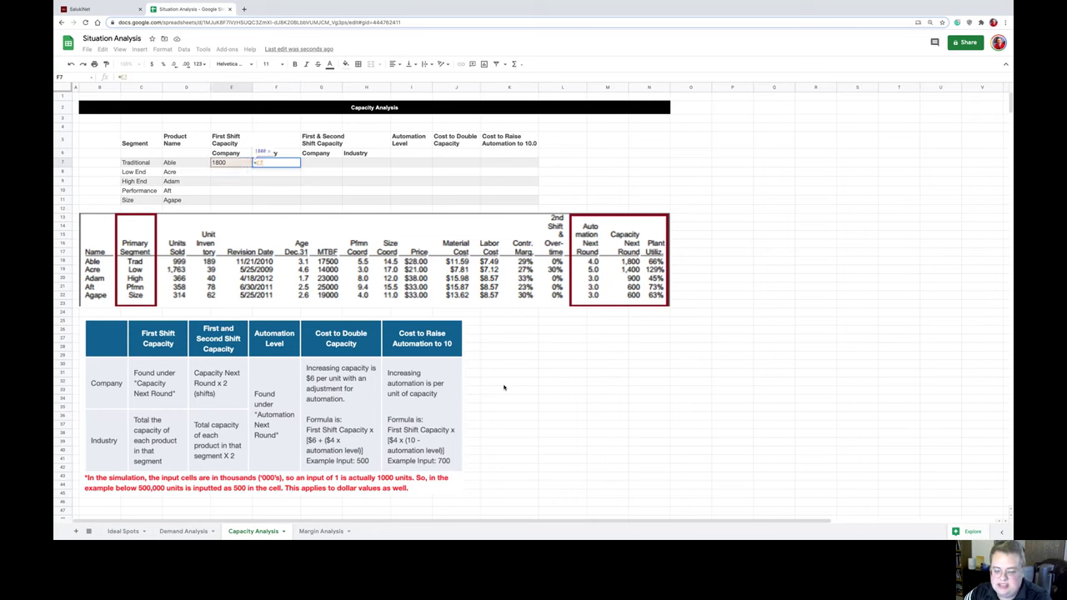
{"action": "type", "text": "*6"}
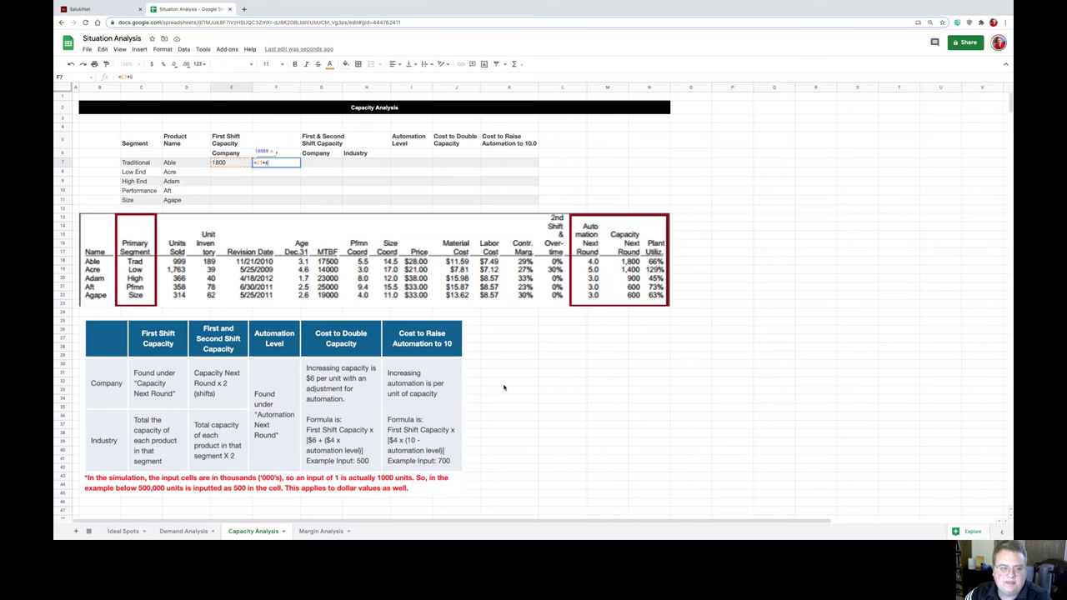
{"action": "key", "text": "Return"}
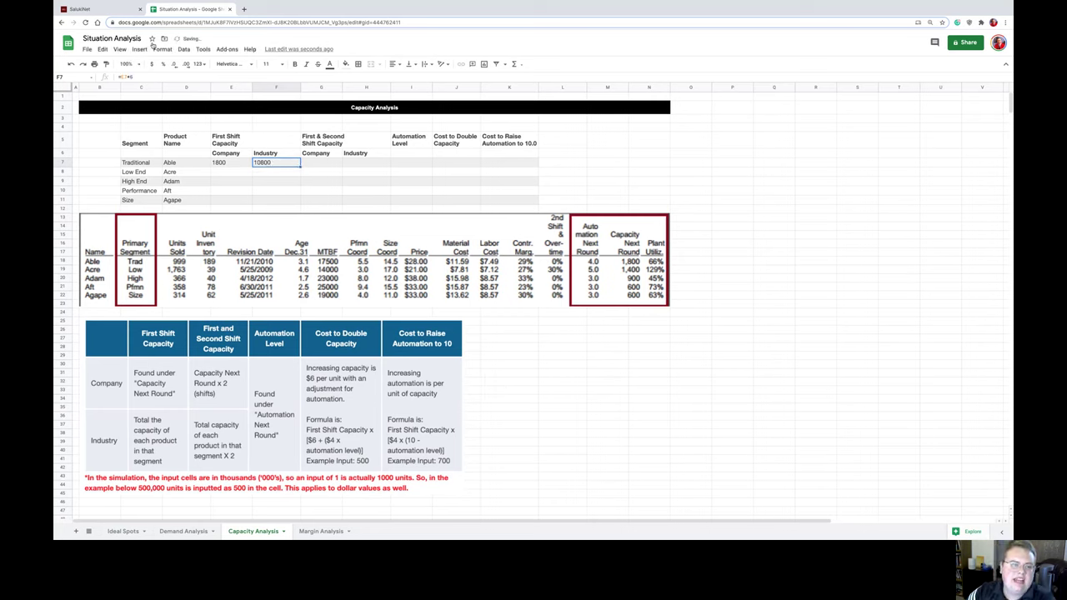
{"action": "left_click", "coordinate": [198, 64]}
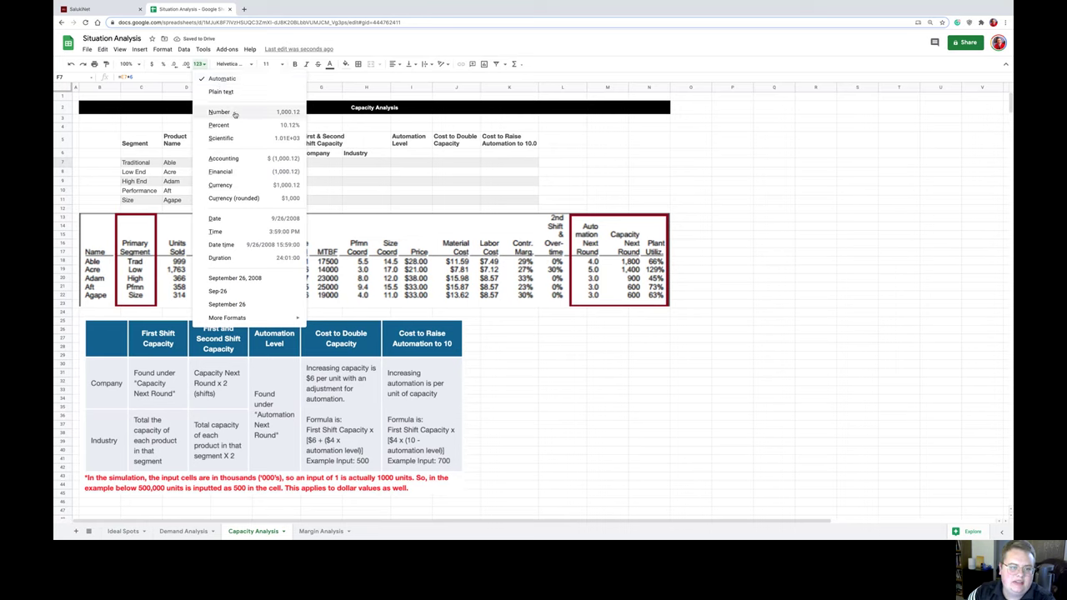
{"action": "left_click", "coordinate": [608, 174]}
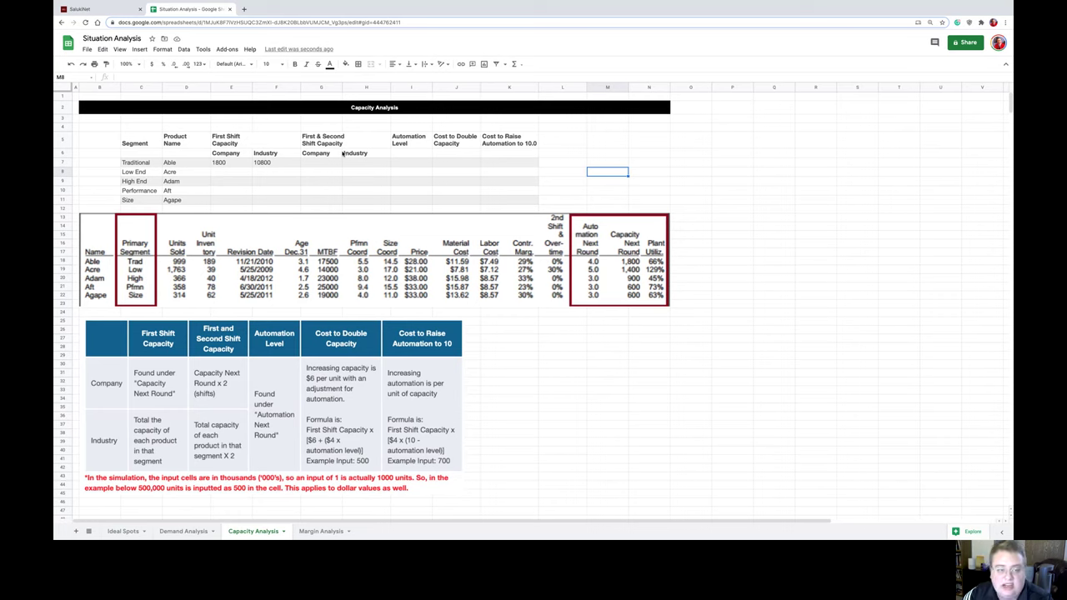
- Enter 3600 in G7 as the company's first and second shift capacity for the Traditional segment
{"action": "left_click", "coordinate": [330, 163]}
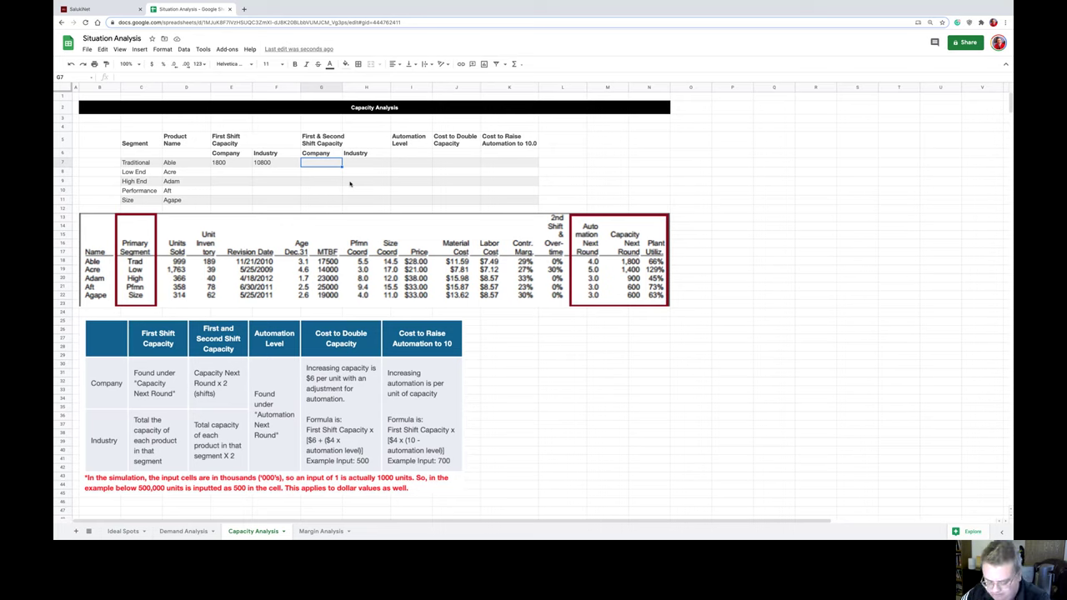
{"action": "left_click", "coordinate": [233, 164]}
{"action": "left_click", "coordinate": [339, 164]}
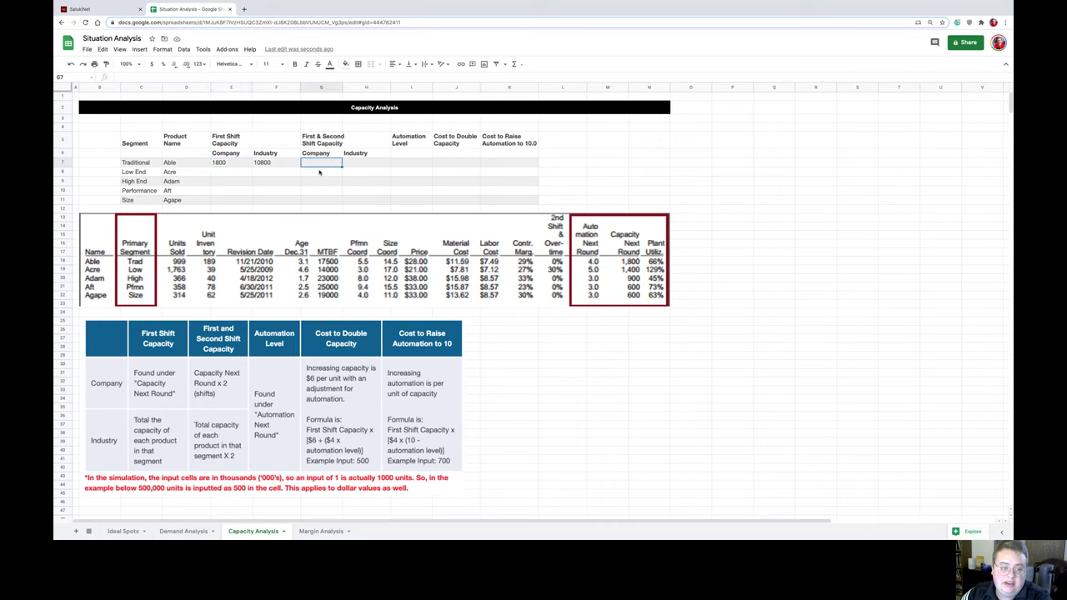
{"action": "left_click", "coordinate": [233, 165]}
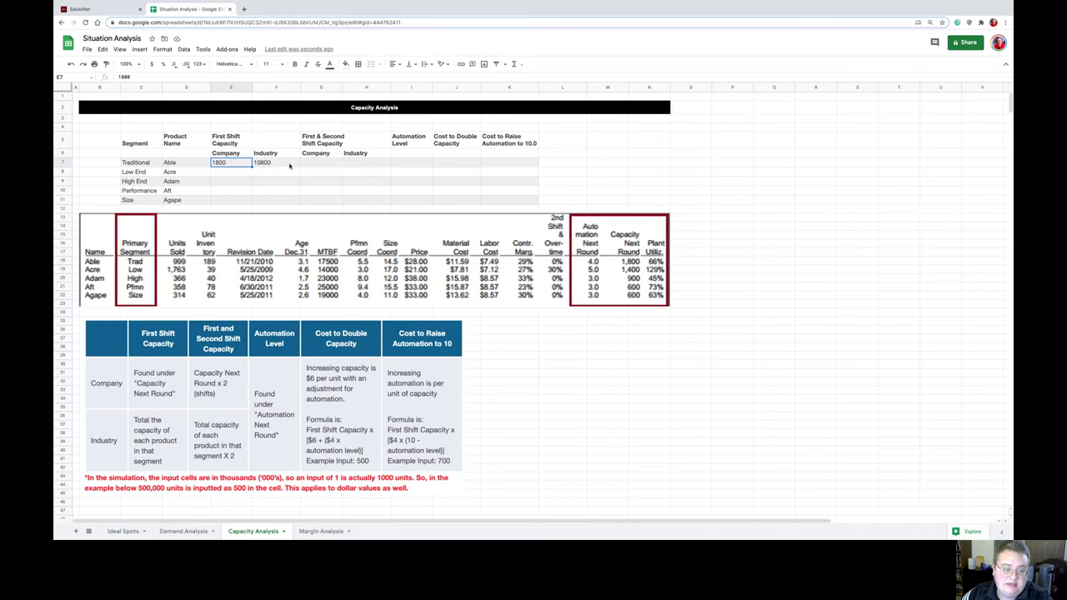
{"action": "left_click", "coordinate": [289, 165]}
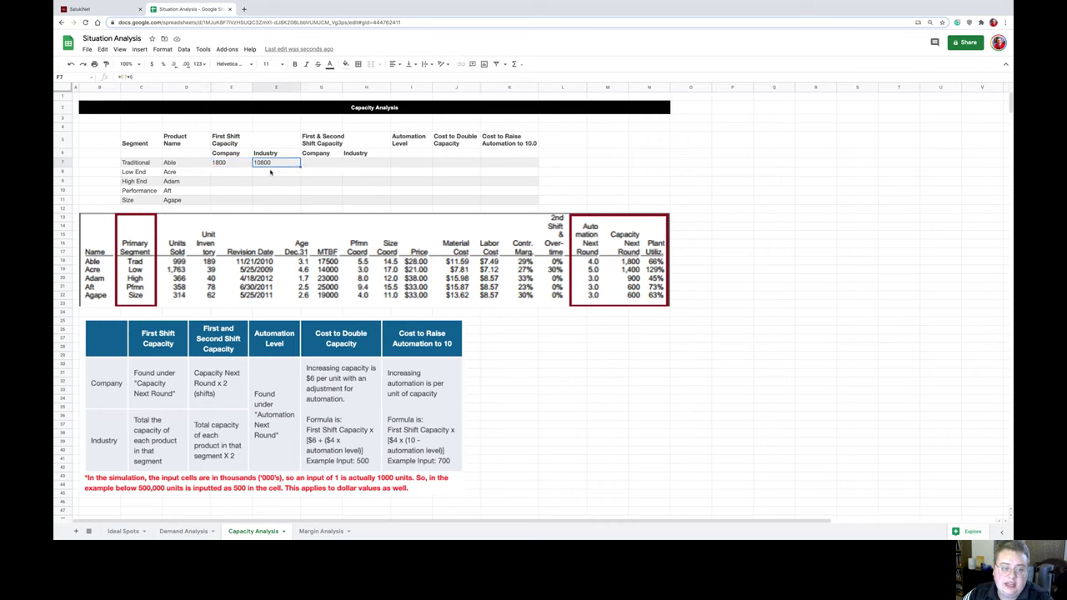
{"action": "left_click", "coordinate": [330, 163]}
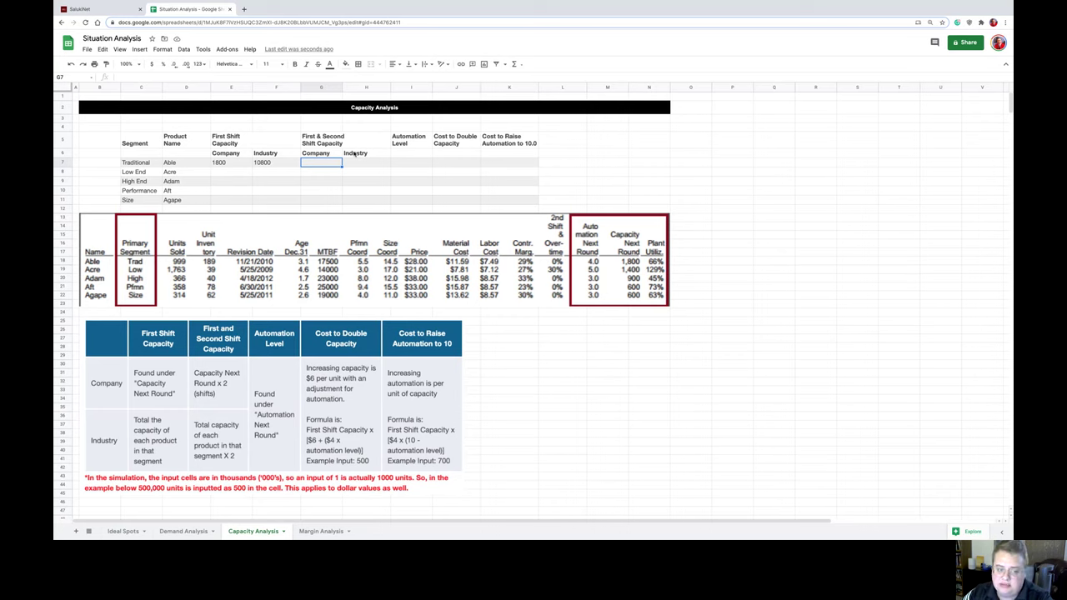
{"action": "type", "text": "36"}
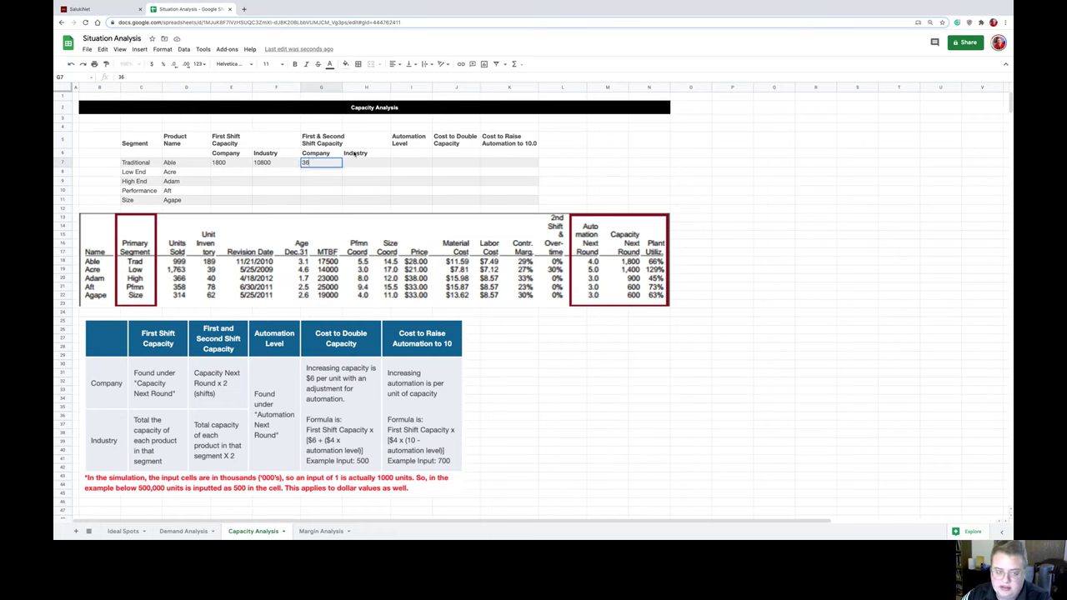
{"action": "type", "text": "0"}
{"action": "key", "text": "BackSpace"}
{"action": "key", "text": "BackSpace"}
{"action": "key", "text": "BackSpace"}
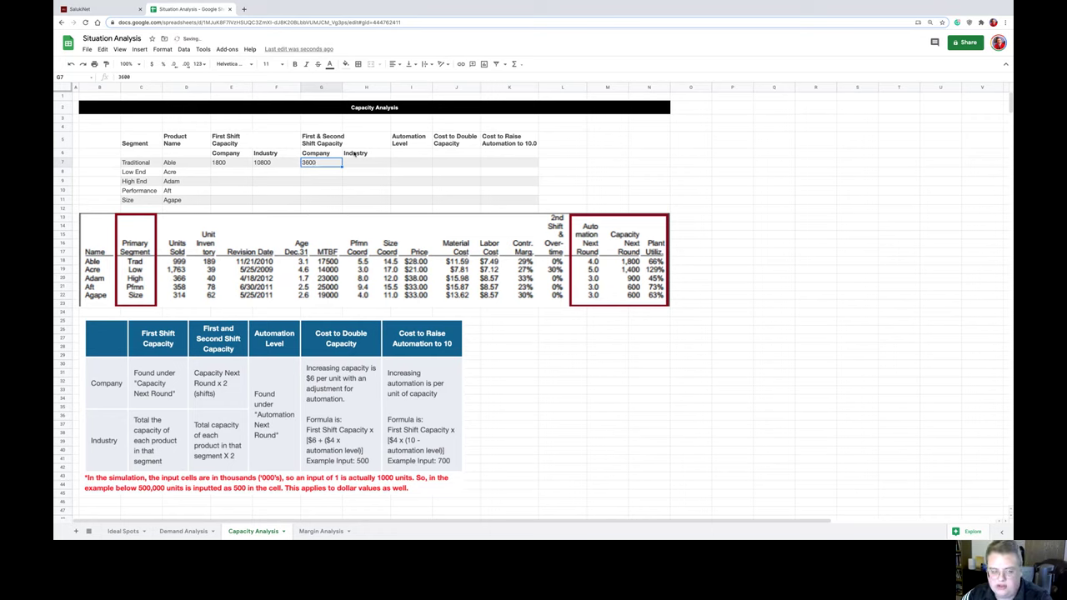
- Replace the company's first and second shift capacity for the Traditional segment in G7 with the formula =E7*2
{"action": "type", "text": "=E7*2"}
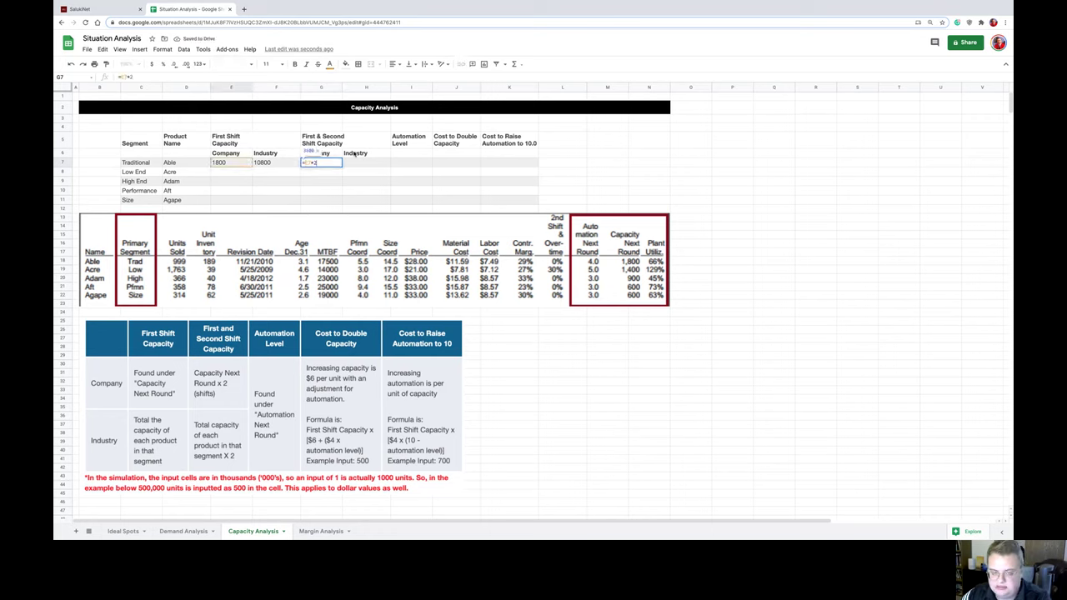
{"action": "key", "text": "Return"}
{"action": "key", "text": "Up"}
- Calculate the industry first and second shift capacity for the Traditional segment in H7 as =F7*2
{"action": "key", "text": "Right"}
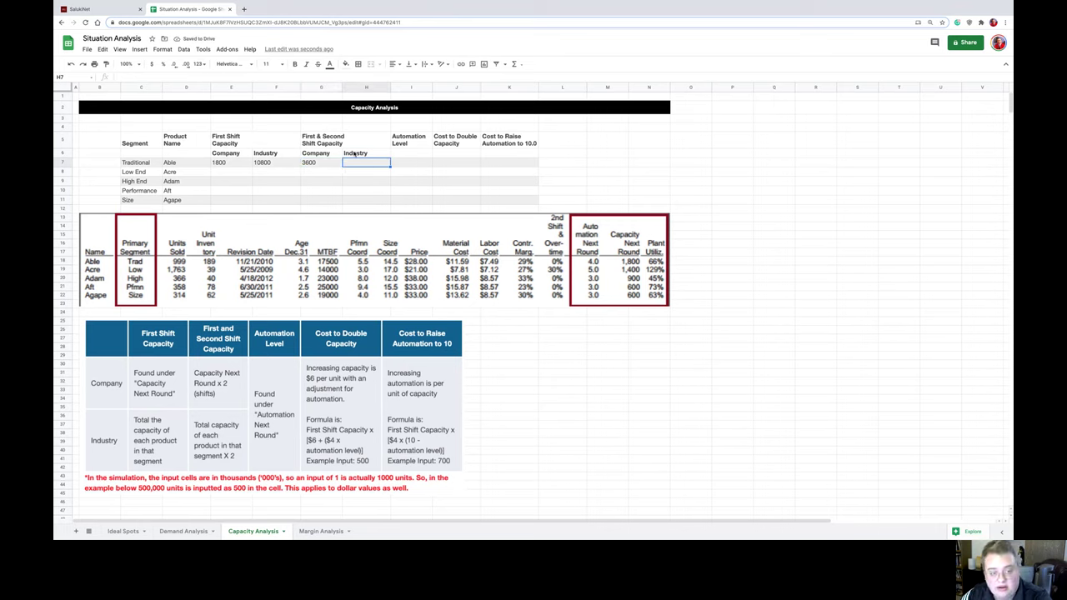
{"action": "type", "text": "=F7*2"}
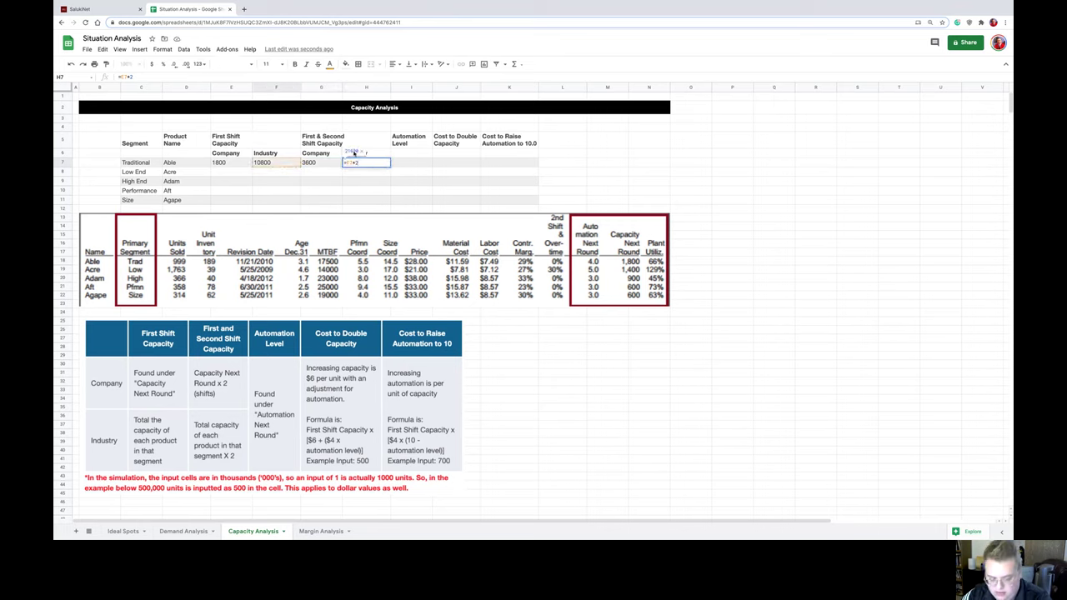
{"action": "key", "text": "Return"}
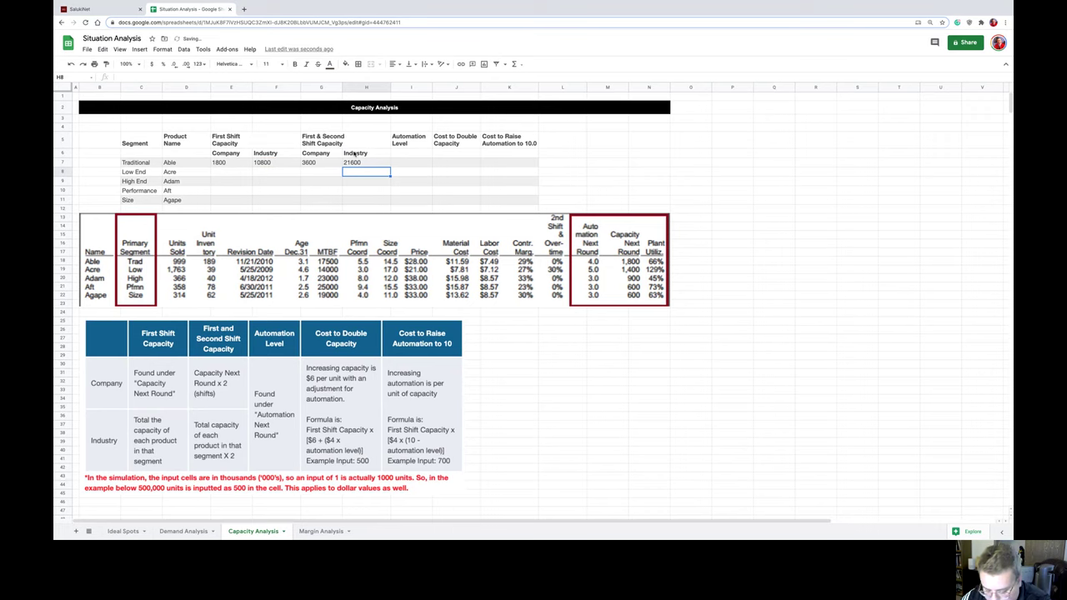
{"action": "key", "text": "Up"}
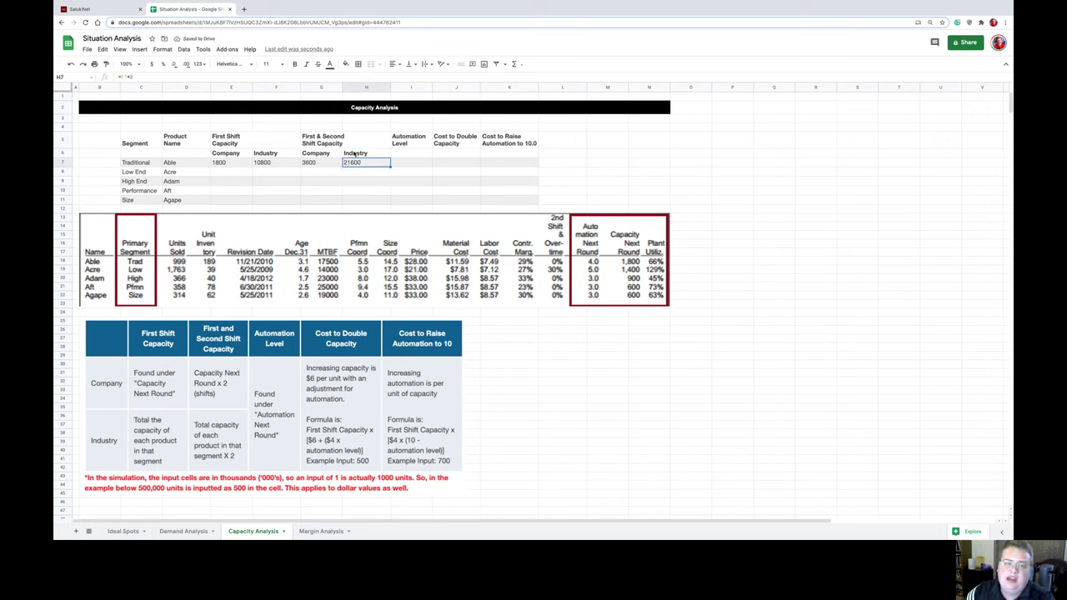
{"action": "key", "text": "Right"}
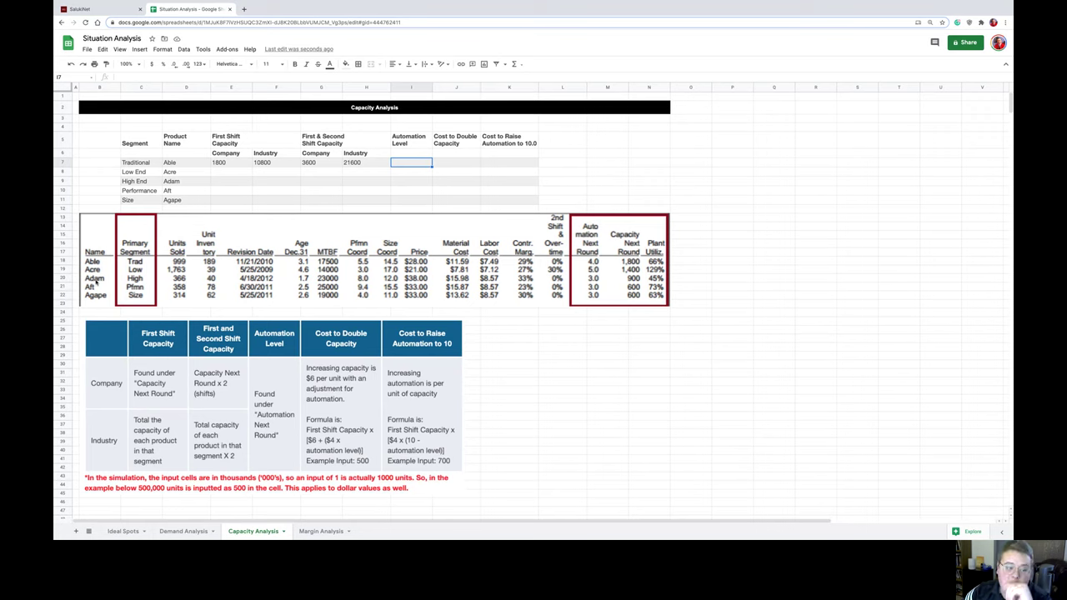
{"action": "left_click", "coordinate": [577, 180]}
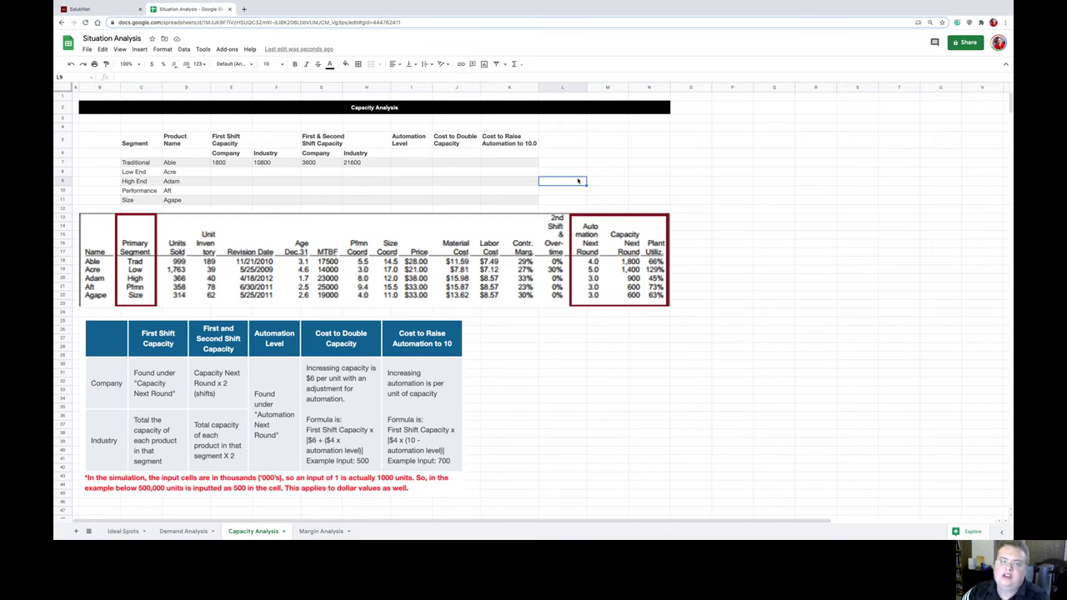
{"action": "left_click", "coordinate": [399, 154]}
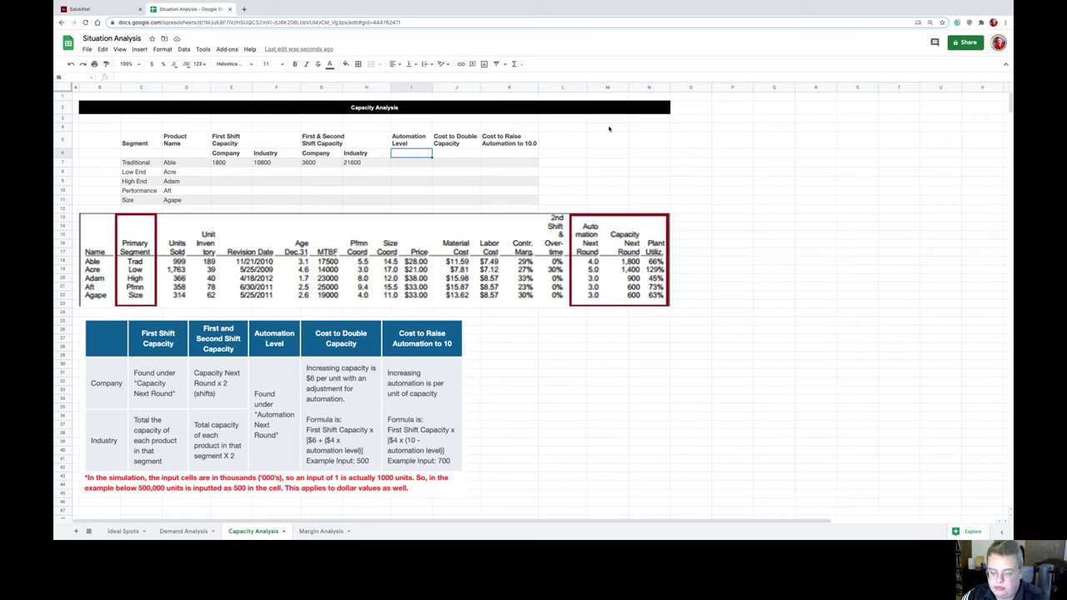
{"action": "type", "text": "4.0"}
{"action": "key", "text": "Return"}
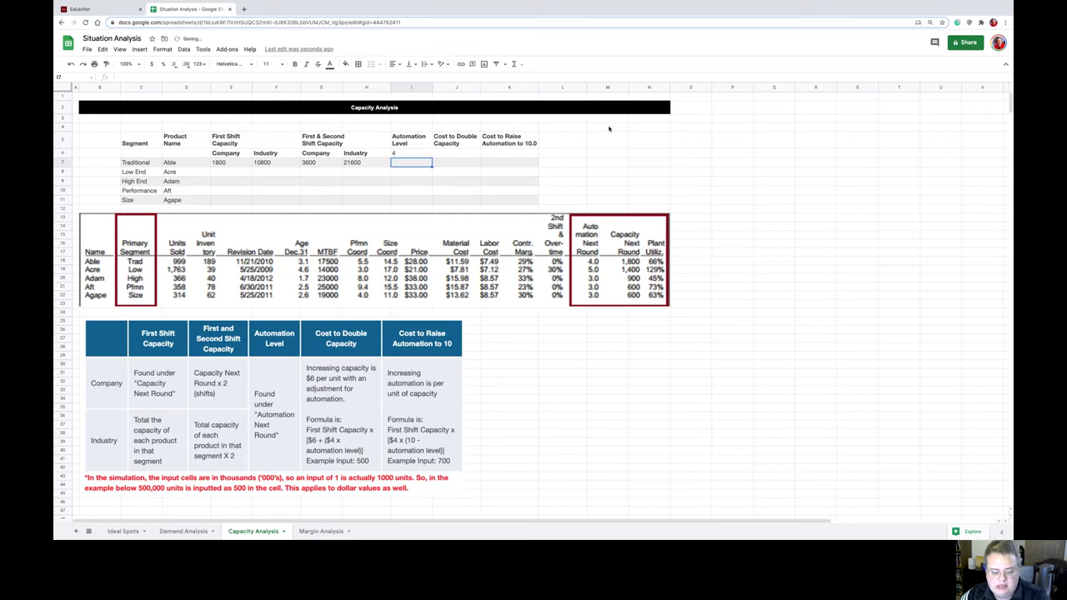
- Enter 4.0 in I7 as Able's automation level in the Traditional segment
{"action": "type", "text": "4.0"}
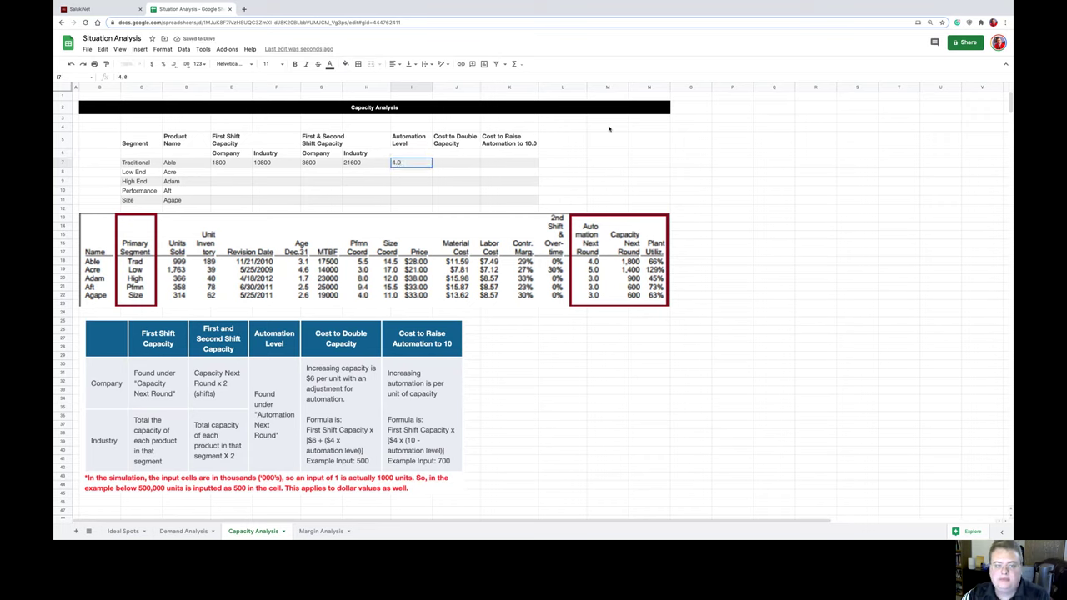
{"action": "key", "text": "Return"}
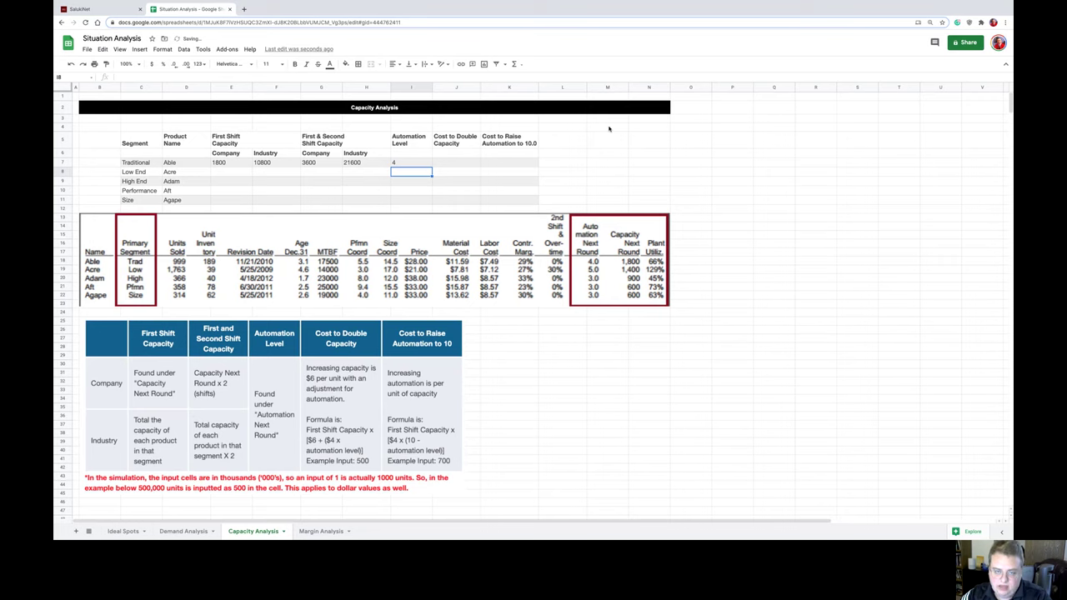
{"action": "key", "text": "Up"}
- Calculate Able's cost to double capacity in J7 with the formula =E7*(6+(4*I7))
{"action": "key", "text": "Right"}
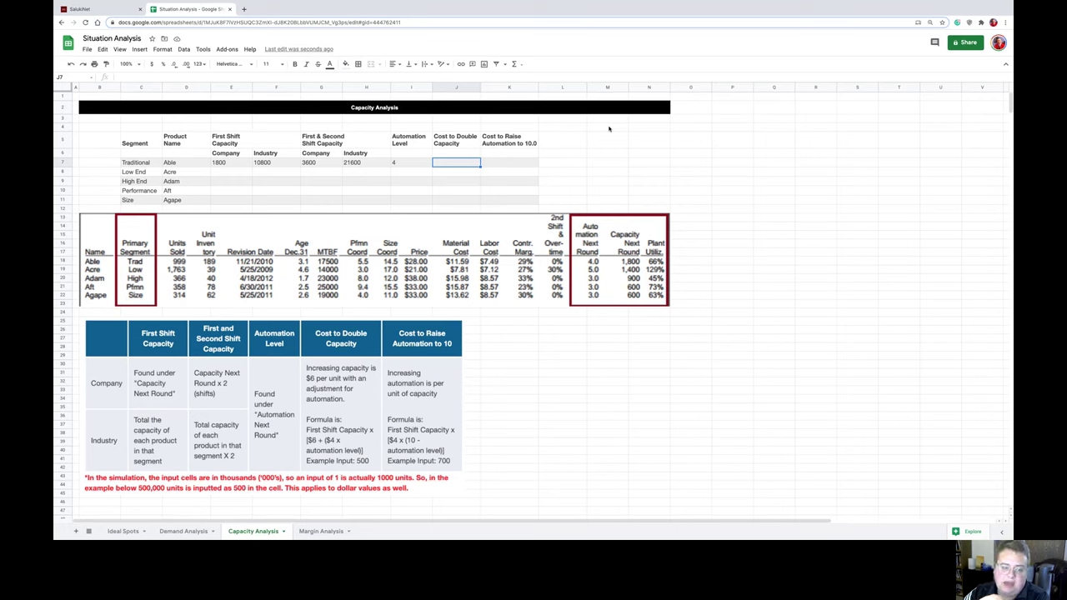
{"action": "left_click", "coordinate": [206, 418]}
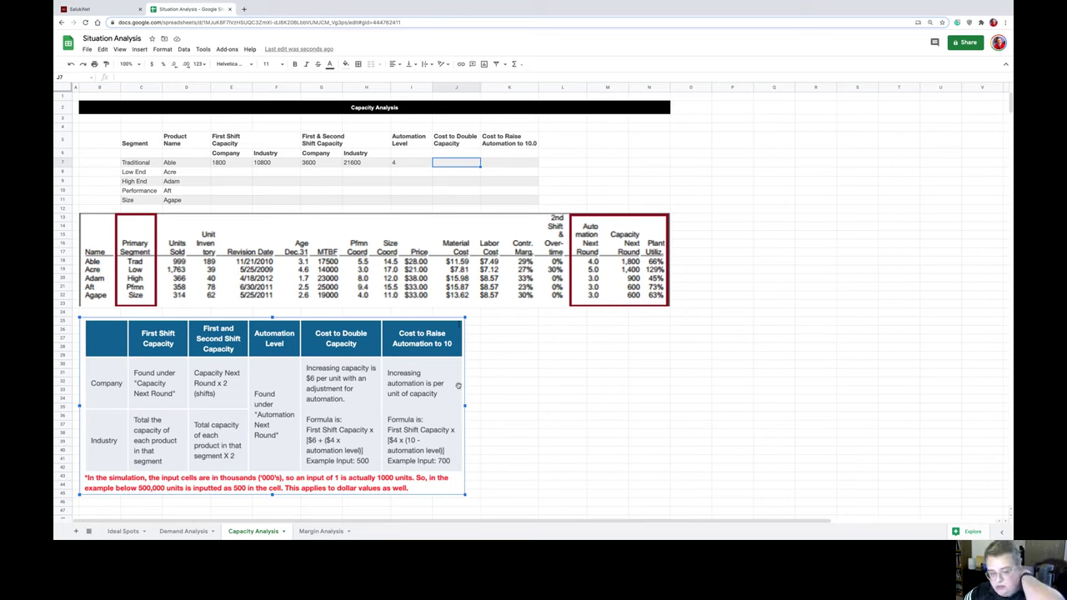
{"action": "left_click", "coordinate": [513, 330]}
{"action": "left_click", "coordinate": [459, 166]}
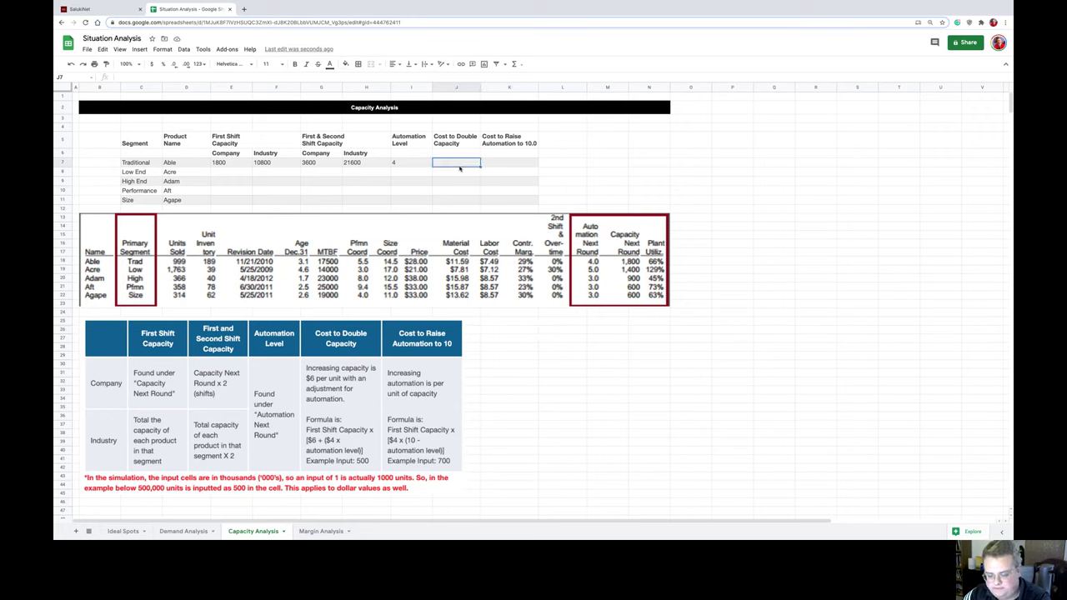
{"action": "type", "text": "="}
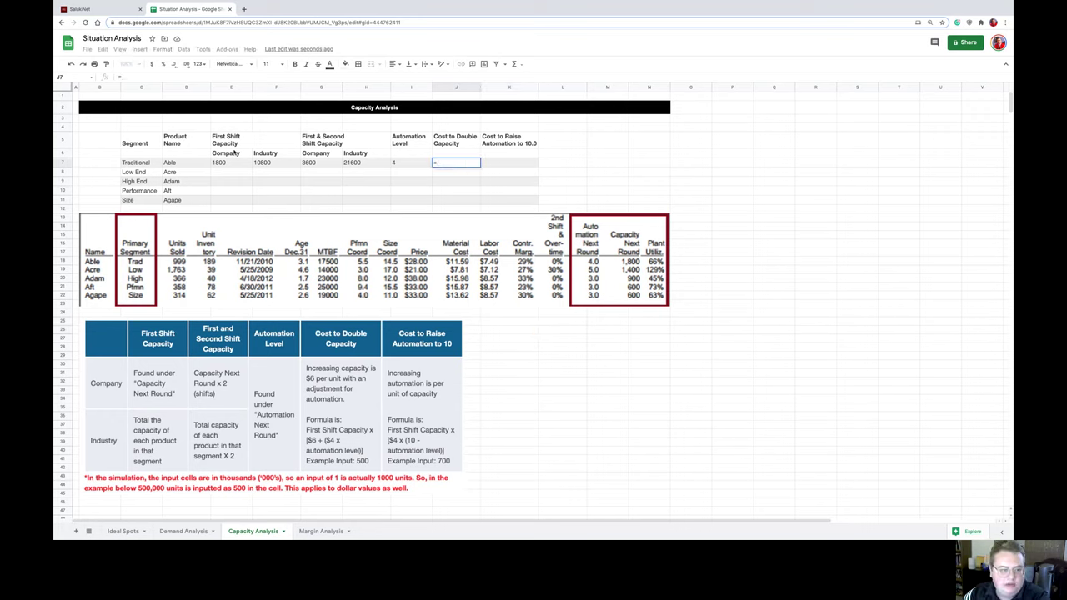
{"action": "left_click", "coordinate": [238, 164]}
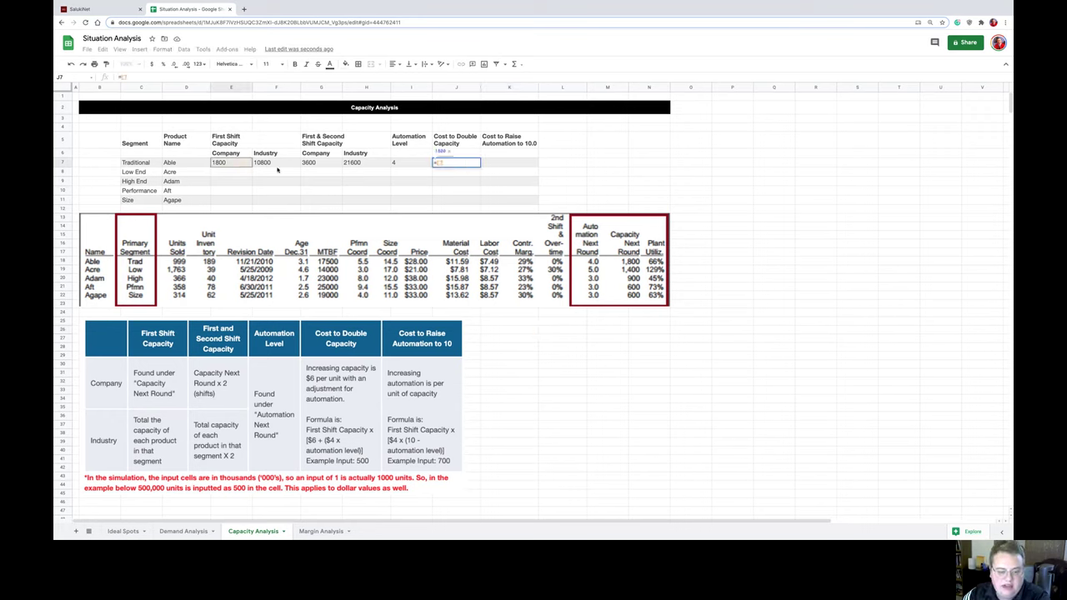
{"action": "type", "text": "*"}
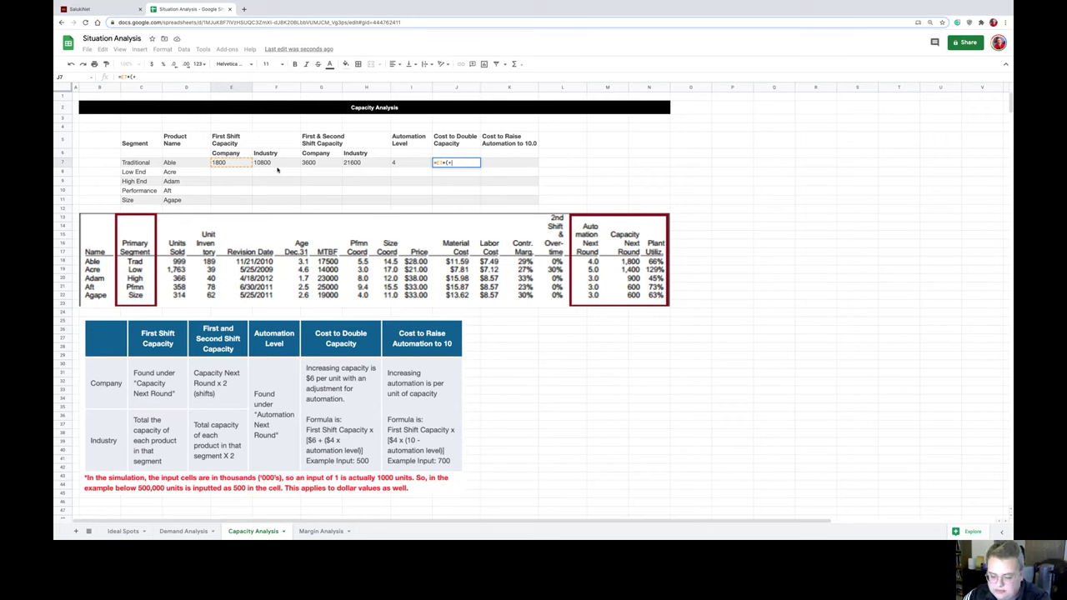
{"action": "type", "text": "("}
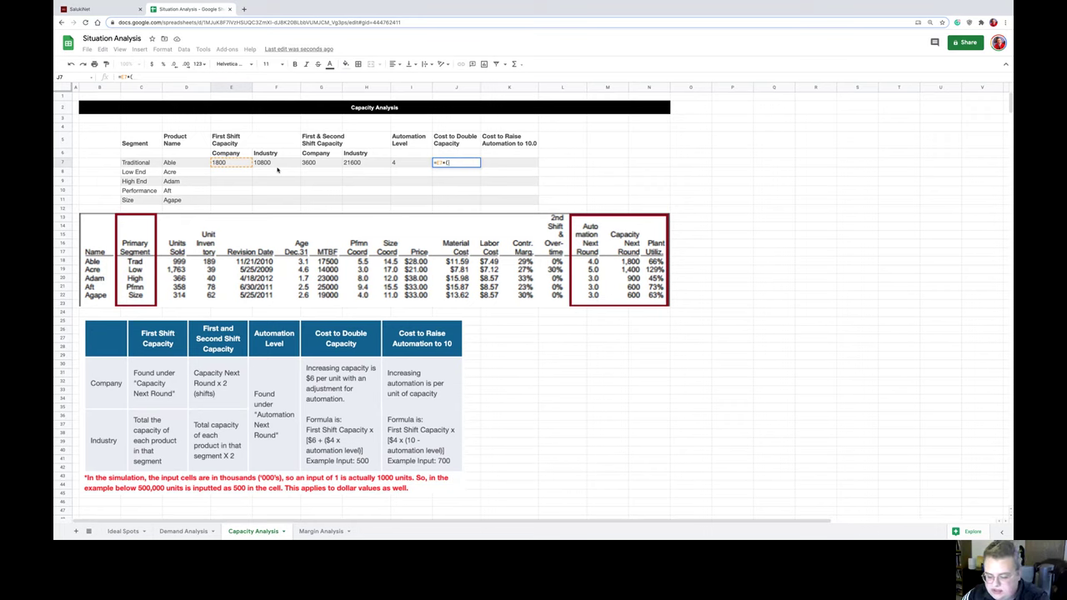
{"action": "type", "text": "6+"}
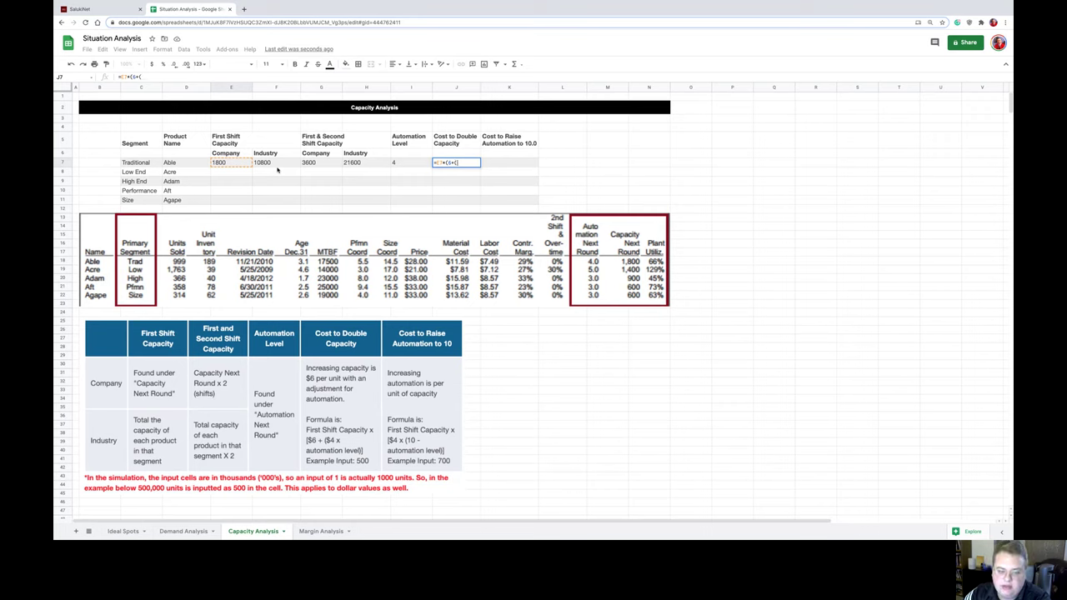
{"action": "type", "text": "(4*"}
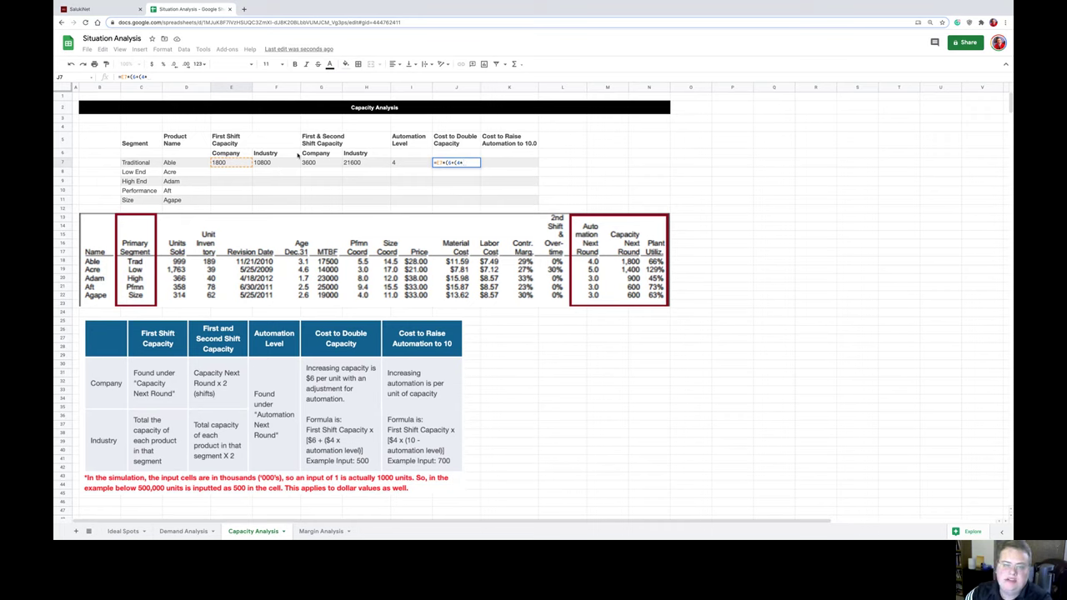
{"action": "left_click", "coordinate": [405, 164]}
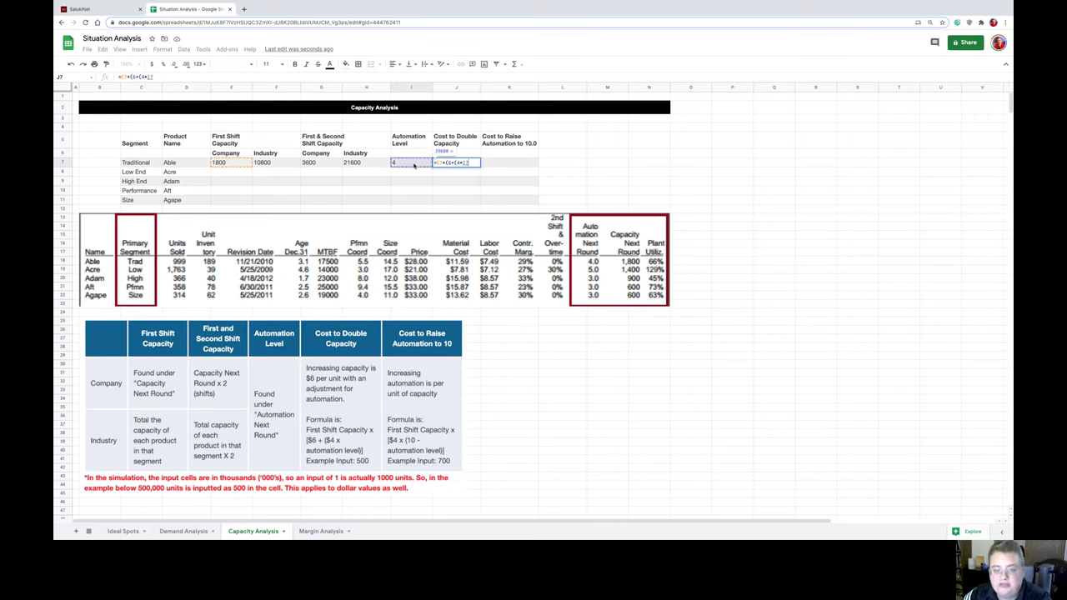
{"action": "type", "text": "))"}
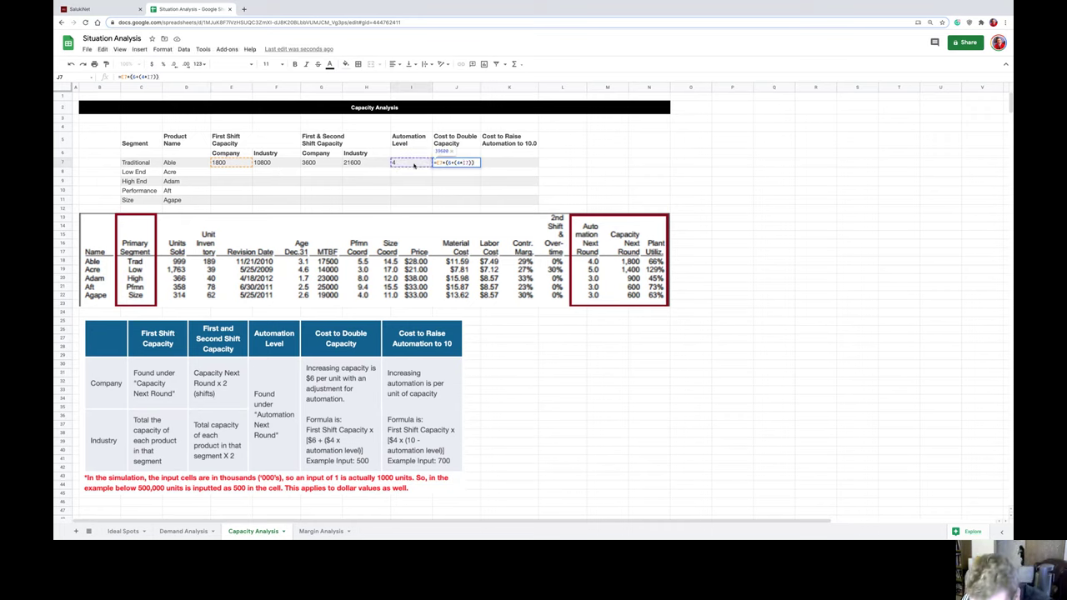
{"action": "key", "text": "Return"}
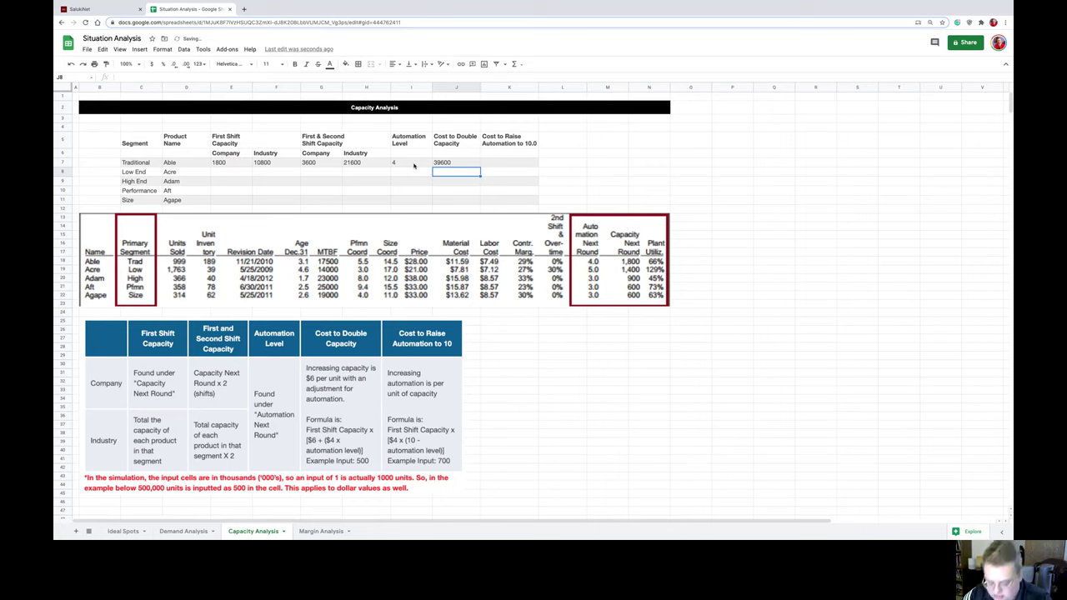
{"action": "key", "text": "Up"}
{"action": "key", "text": "Right"}
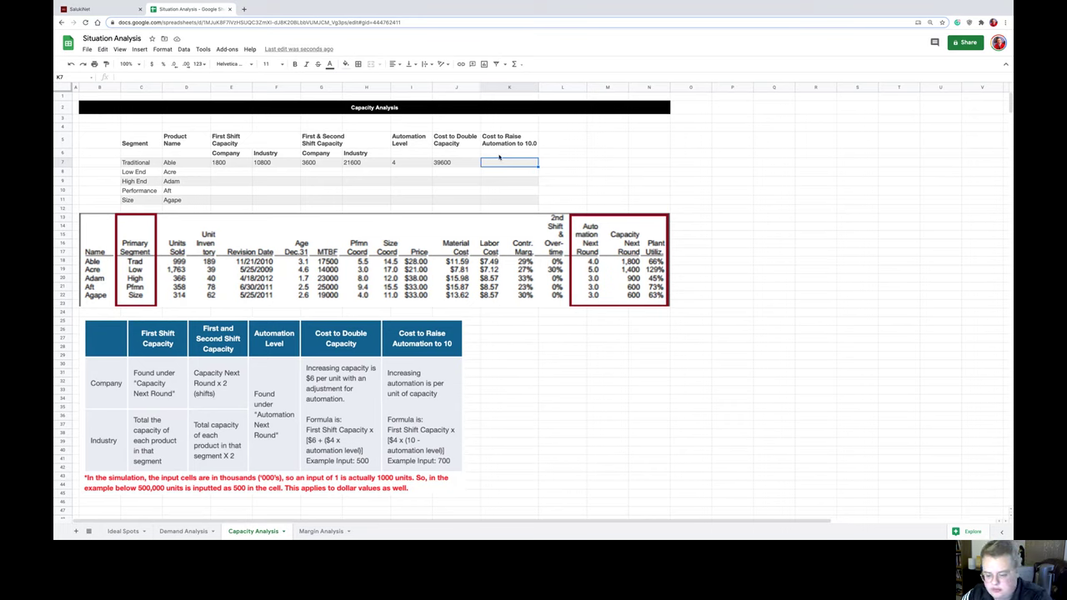
{"action": "type", "text": "="}
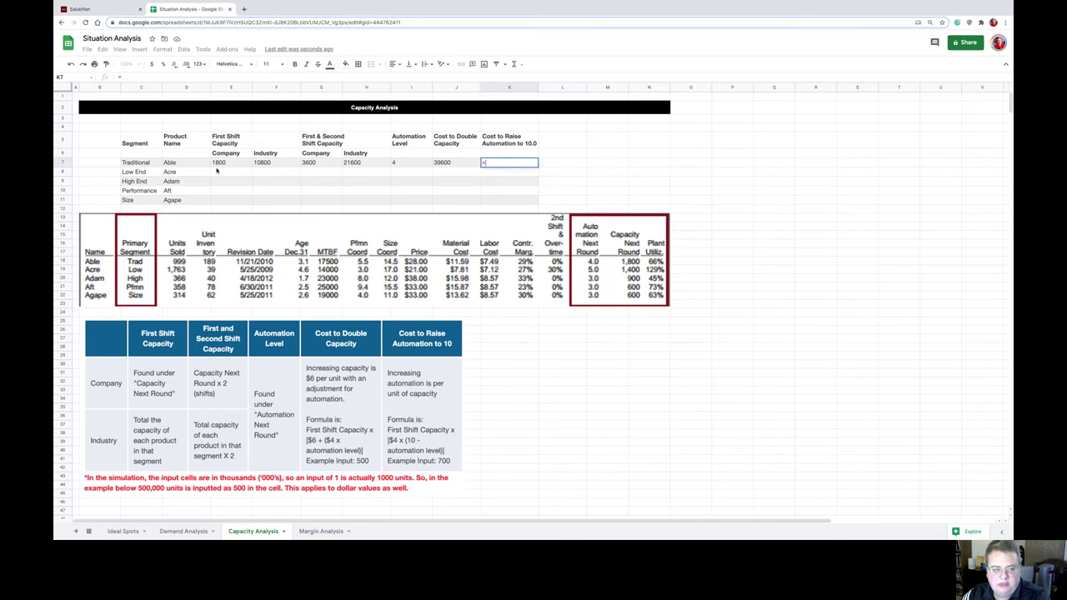
{"action": "left_click", "coordinate": [218, 165]}
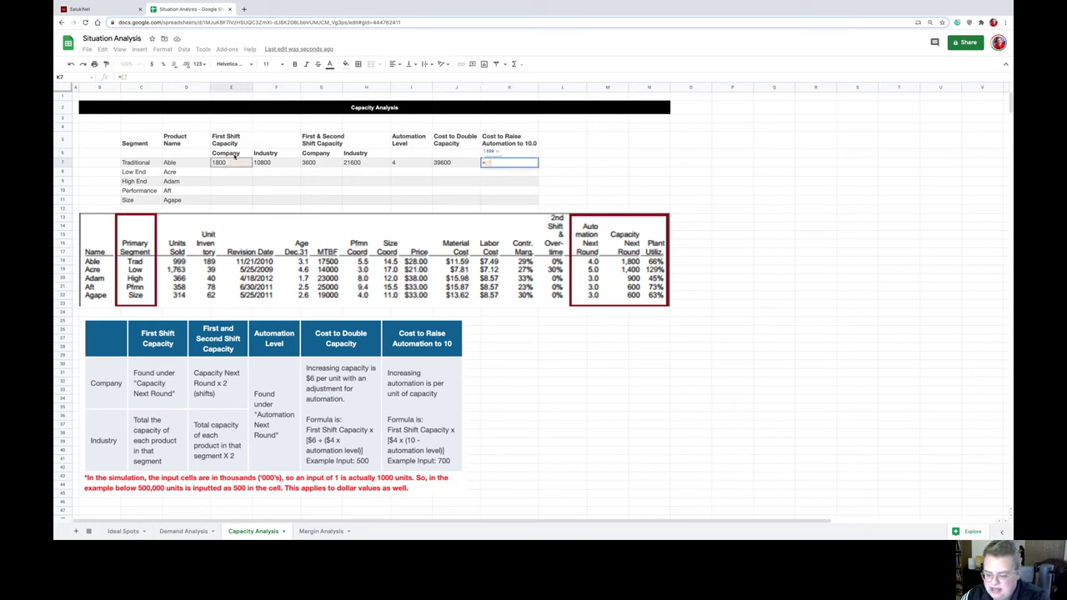
{"action": "type", "text": "*(4"}
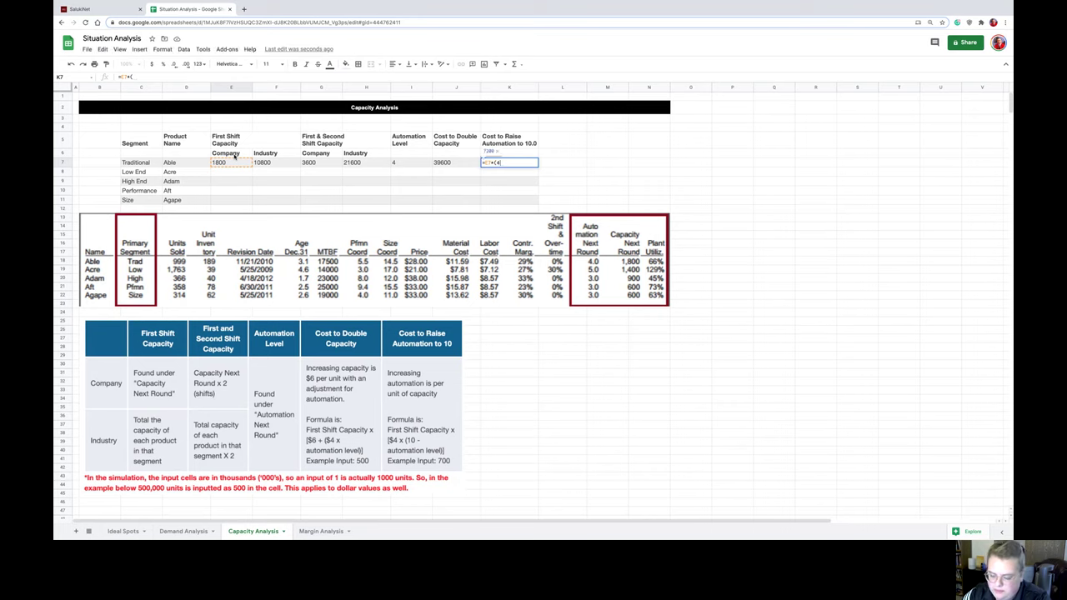
{"action": "type", "text": "+"}
{"action": "type", "text": "+"}
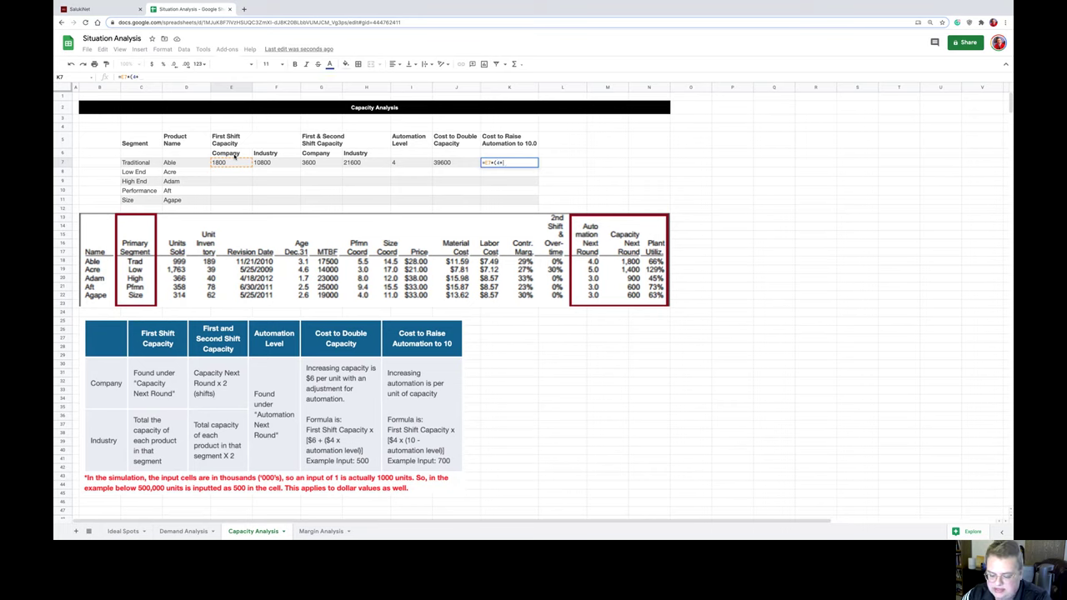
{"action": "type", "text": "("}
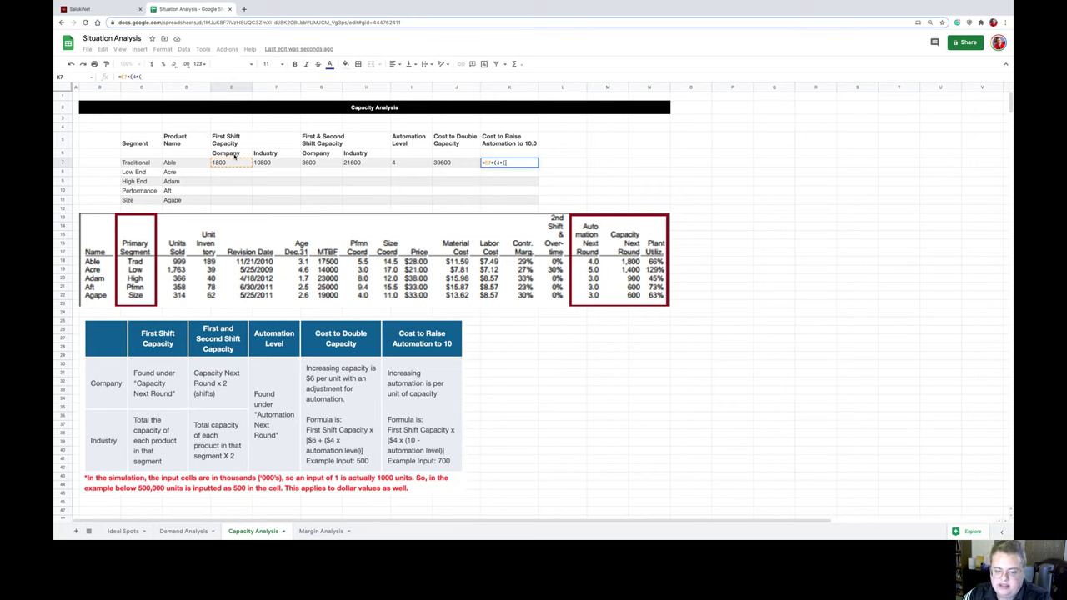
{"action": "type", "text": "10-"}
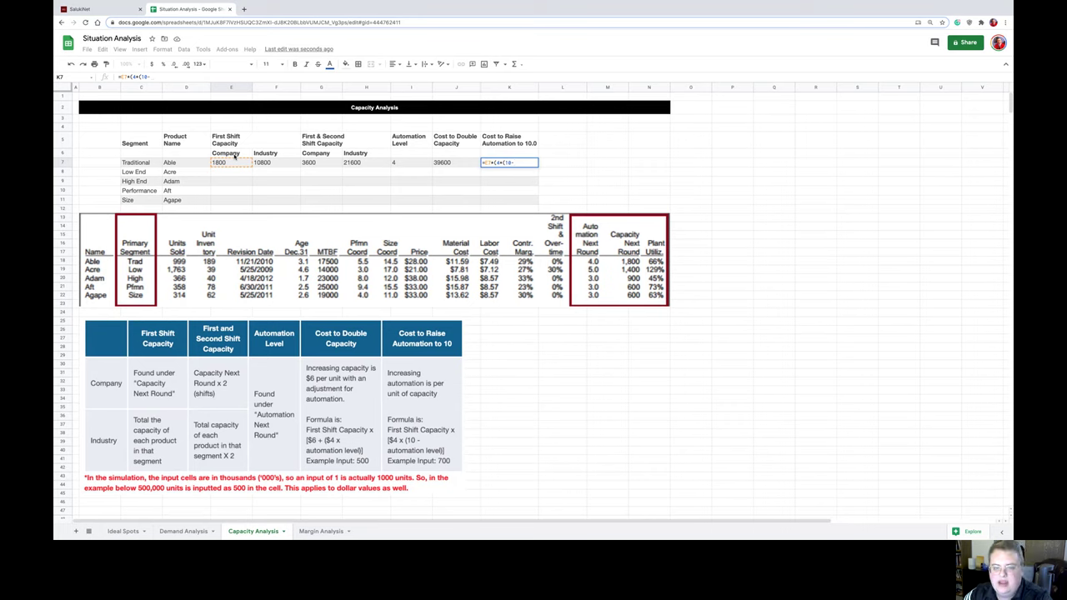
{"action": "key", "text": "BackSpace"}
{"action": "key", "text": "BackSpace"}
{"action": "key", "text": "BackSpace"}
{"action": "key", "text": "BackSpace"}
{"action": "key", "text": "BackSpace"}
{"action": "key", "text": "BackSpace"}
{"action": "key", "text": "BackSpace"}
{"action": "key", "text": "BackSpace"}
{"action": "key", "text": "BackSpace"}
{"action": "key", "text": "BackSpace"}
{"action": "key", "text": "BackSpace"}
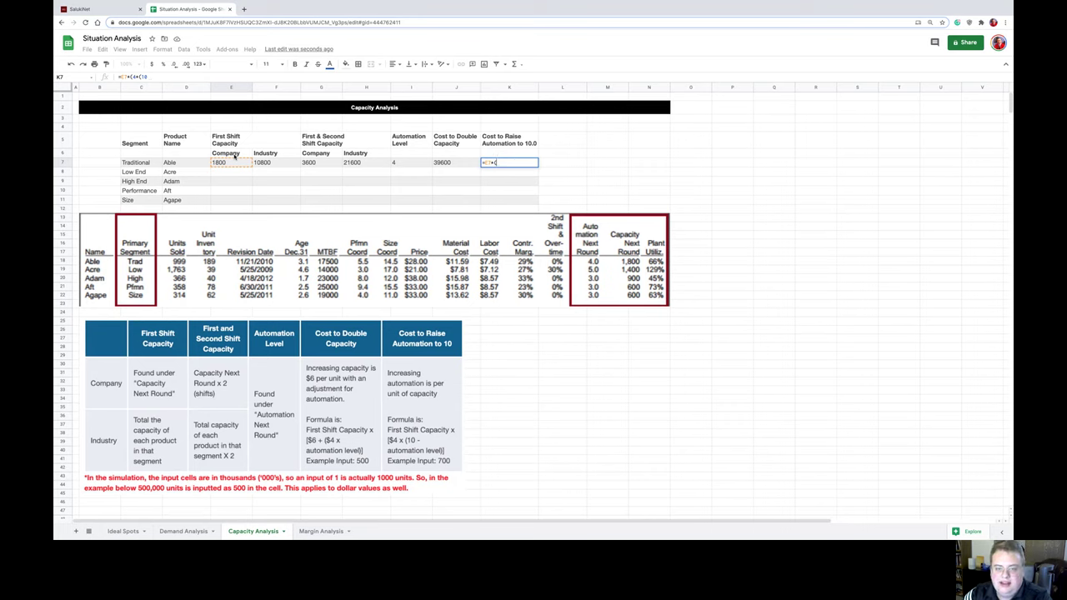
{"action": "key", "text": "Return"}
{"action": "key", "text": "Up"}
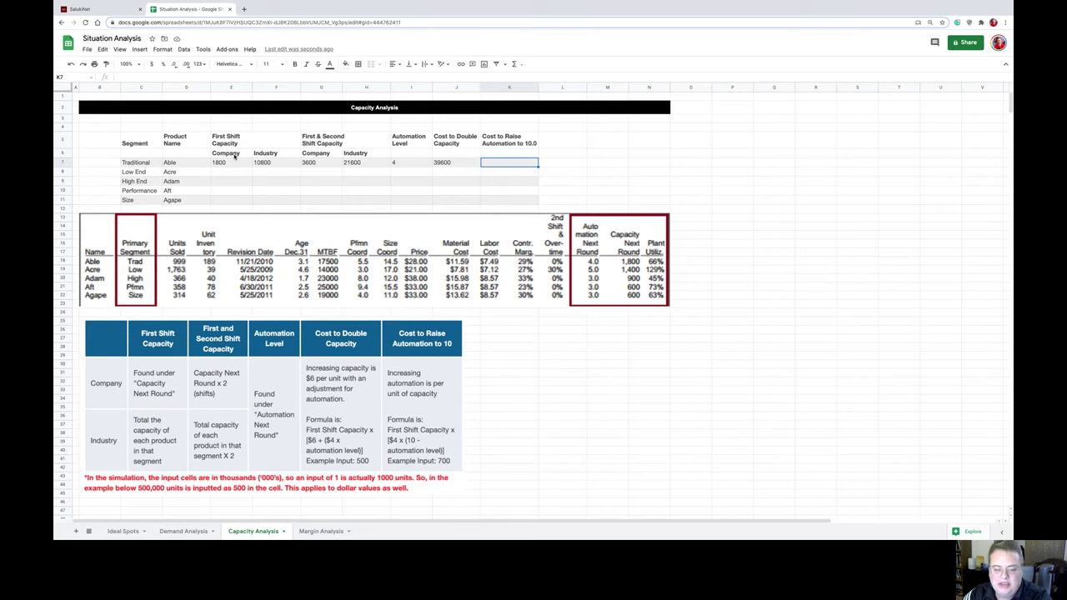
- Calculate Able's cost to raise automation to 10.0 in K7 with the formula =E7*(4*(10-I7))
{"action": "type", "text": "="}
{"action": "key", "text": "Left"}
{"action": "key", "text": "Left"}
{"action": "key", "text": "Left"}
{"action": "key", "text": "Left"}
{"action": "key", "text": "Left"}
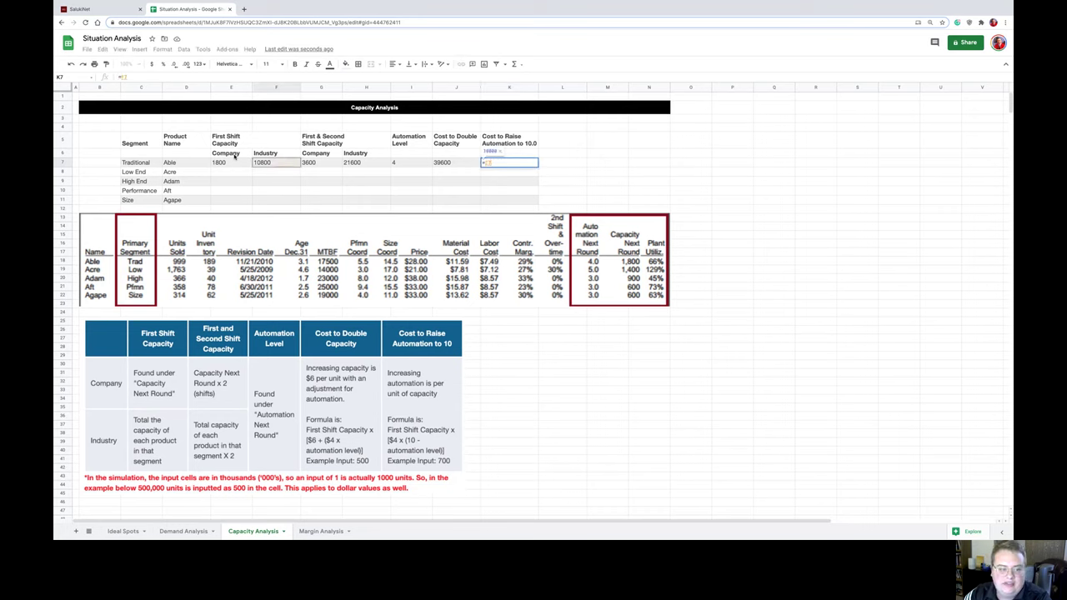
{"action": "key", "text": "Left"}
{"action": "type", "text": "*"}
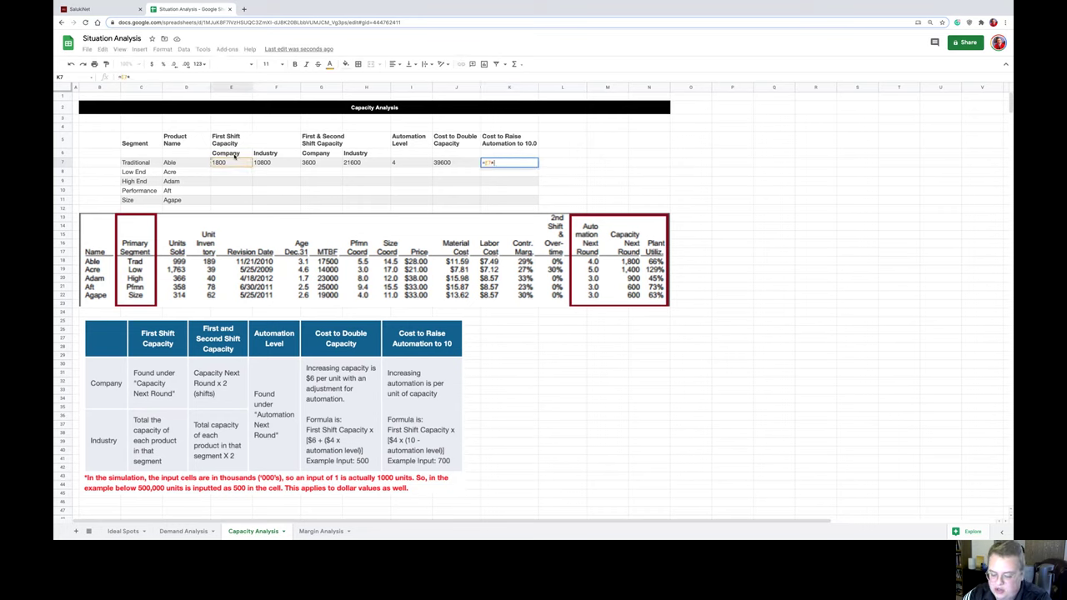
{"action": "type", "text": "("}
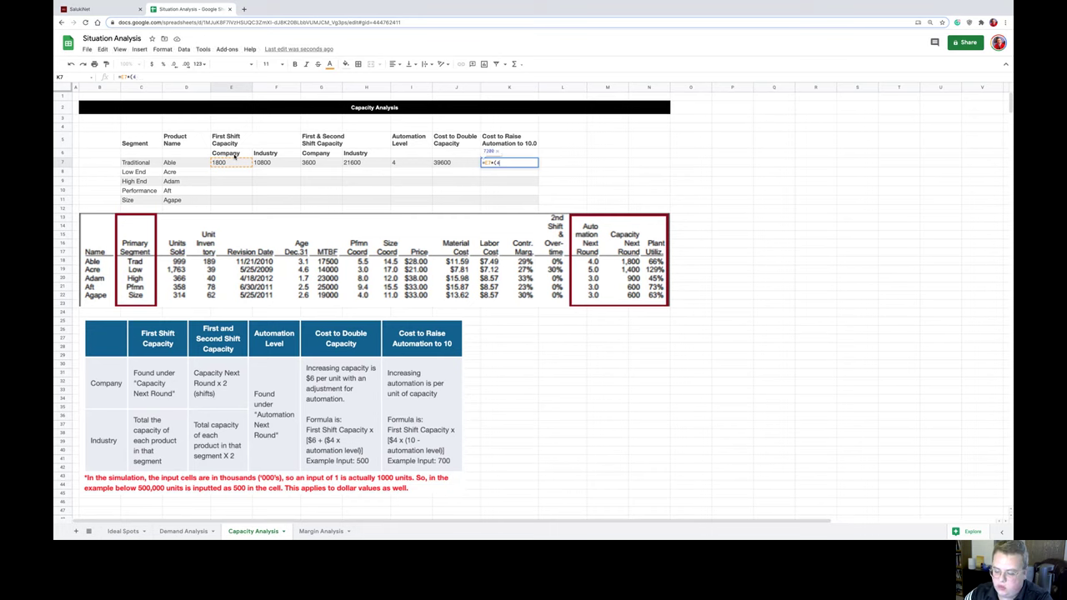
{"action": "type", "text": "4+("}
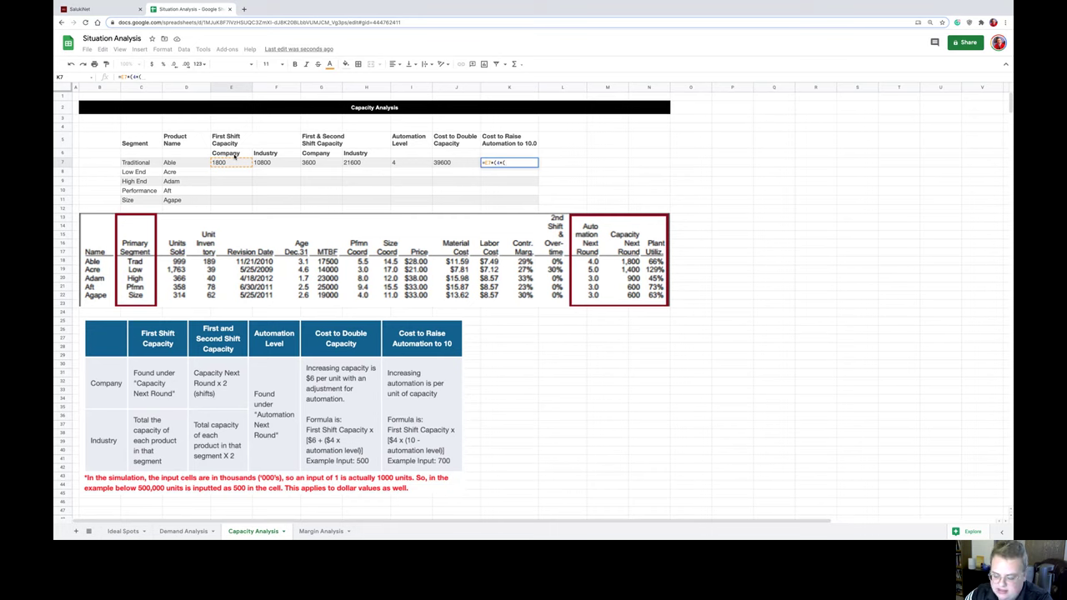
{"action": "type", "text": "10-"}
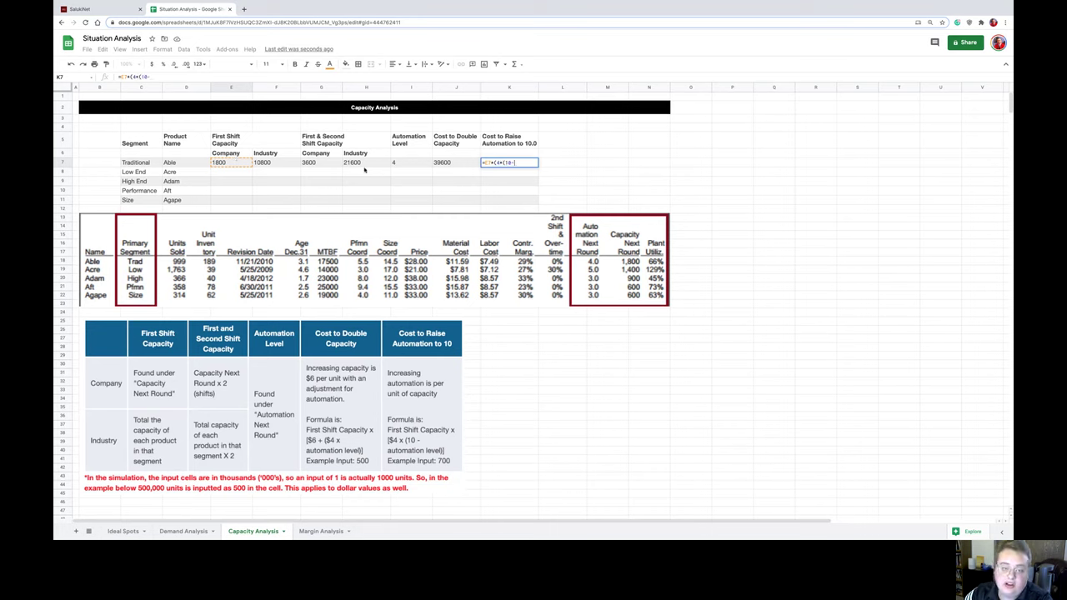
{"action": "left_click", "coordinate": [395, 162]}
{"action": "type", "text": "))"}
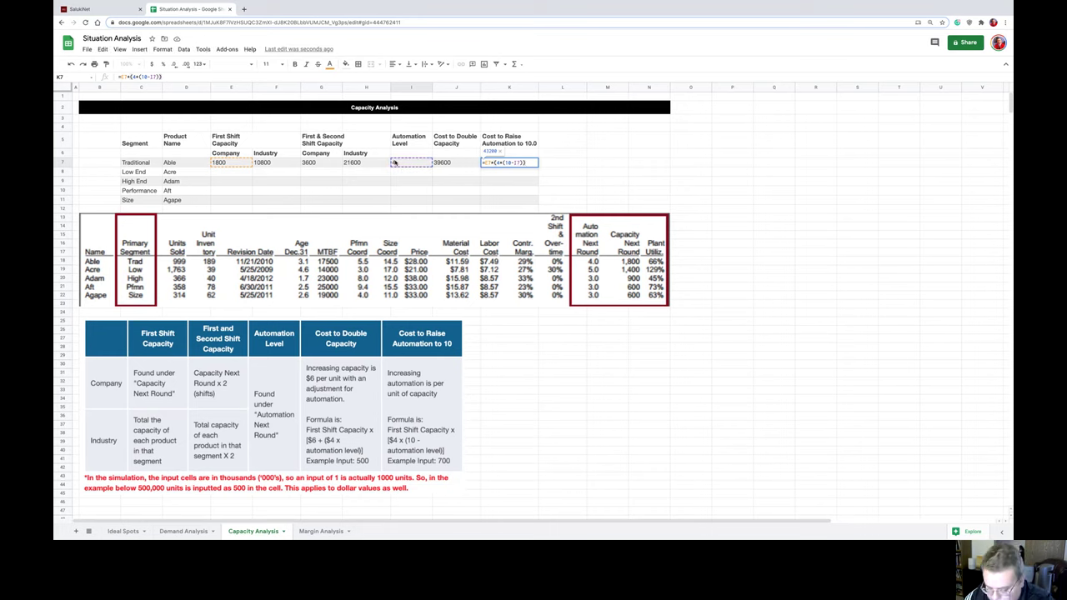
{"action": "key", "text": "Return"}
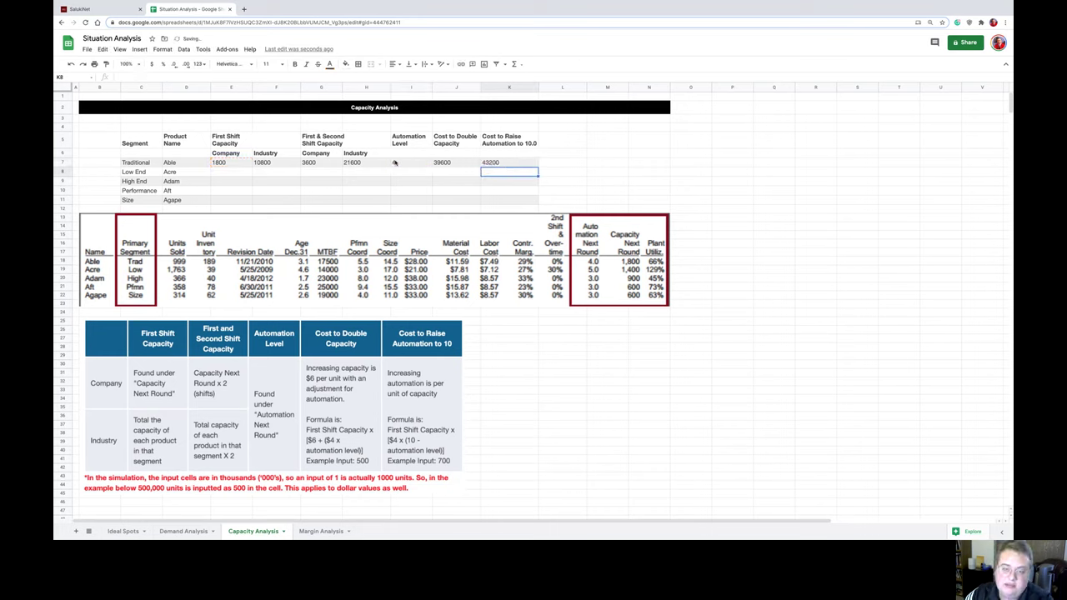
{"action": "key", "text": "Up"}
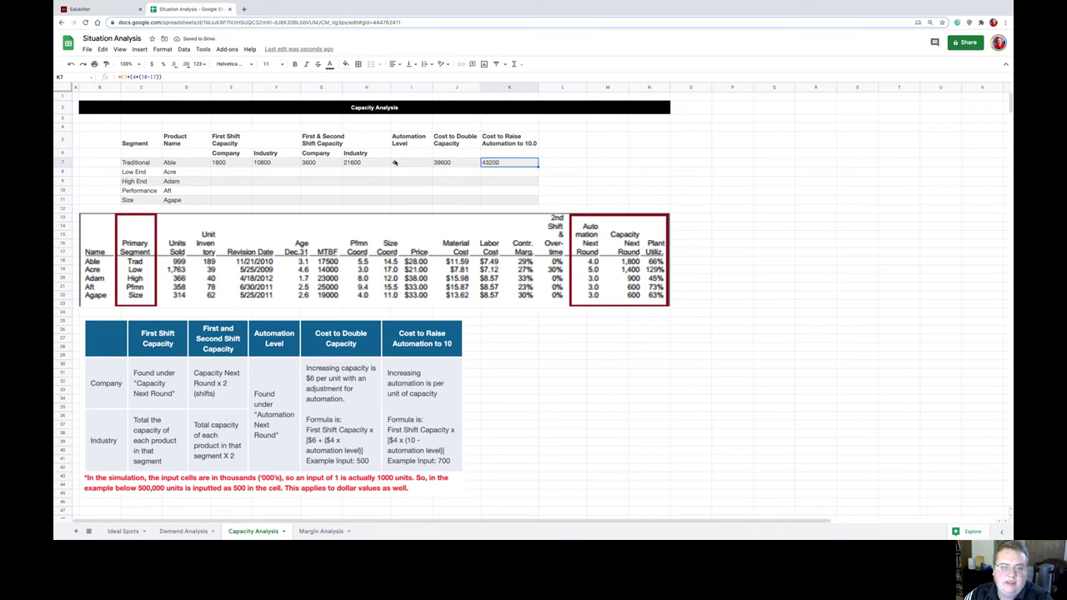
{"action": "key", "text": "Down"}
{"action": "key", "text": "Left"}
{"action": "key", "text": "Up"}
{"action": "key", "text": "Up"}
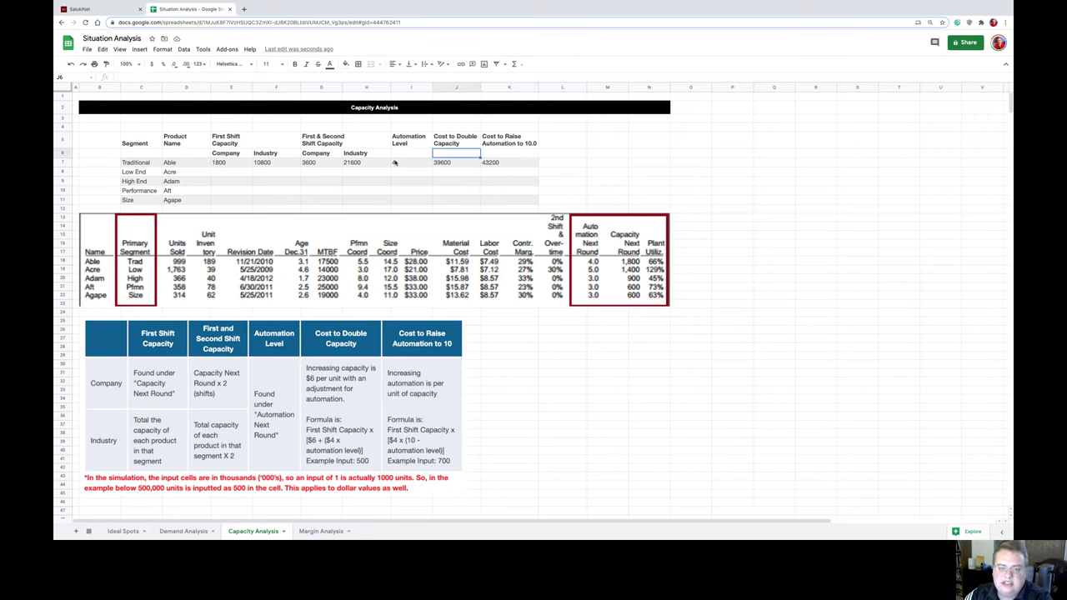
{"action": "key", "text": "Right"}
{"action": "key", "text": "Down"}
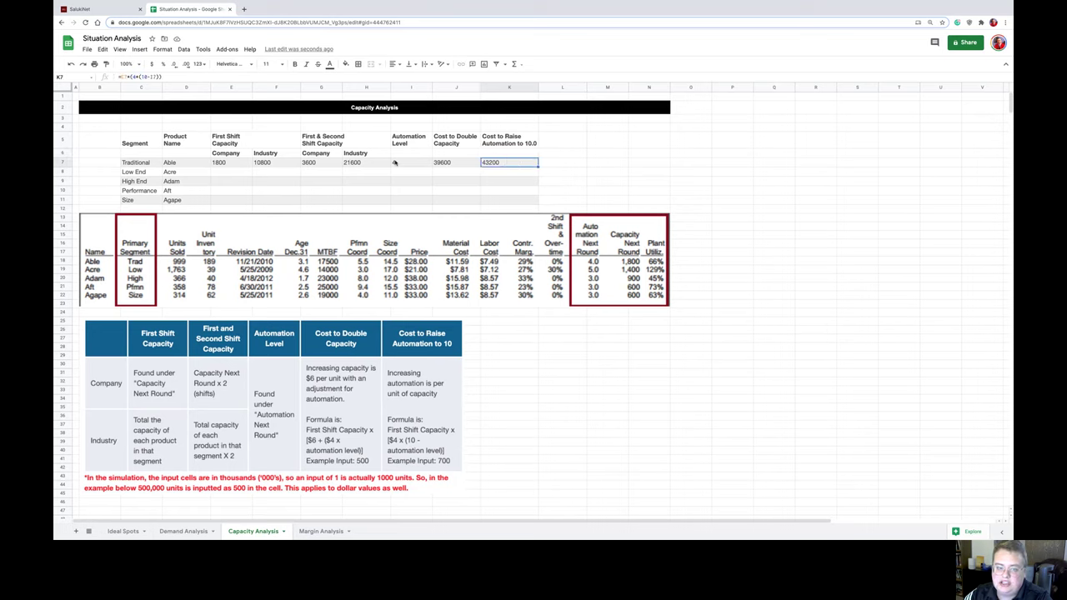
{"action": "key", "text": "Down"}
{"action": "key", "text": "Left"}
{"action": "key", "text": "Up"}
{"action": "key", "text": "Up"}
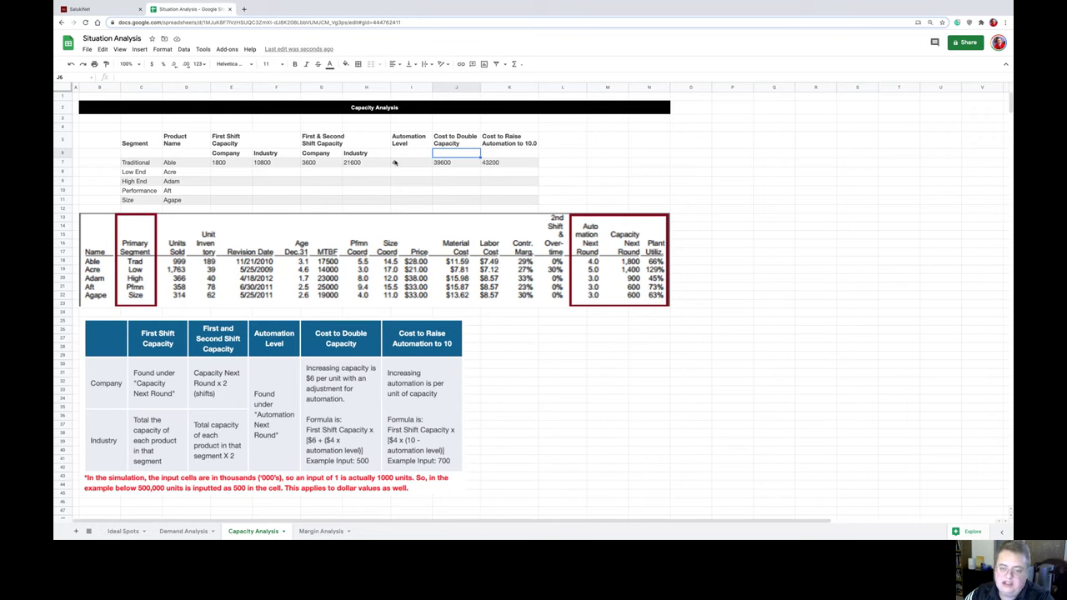
{"action": "key", "text": "Right"}
{"action": "key", "text": "Left"}
{"action": "key", "text": "Left"}
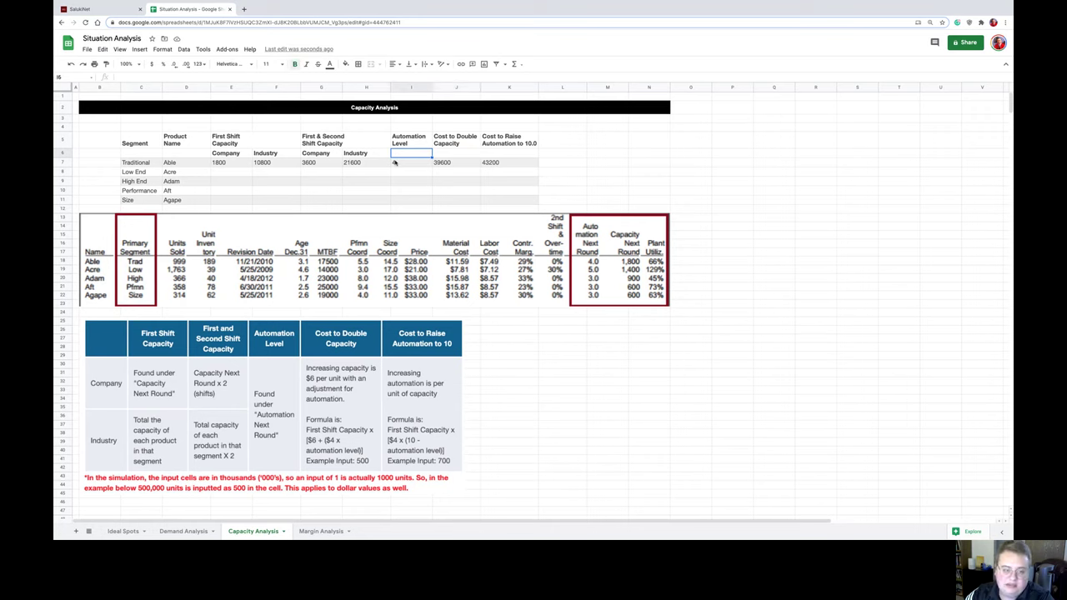
{"action": "key", "text": "Down"}
{"action": "key", "text": "Right"}
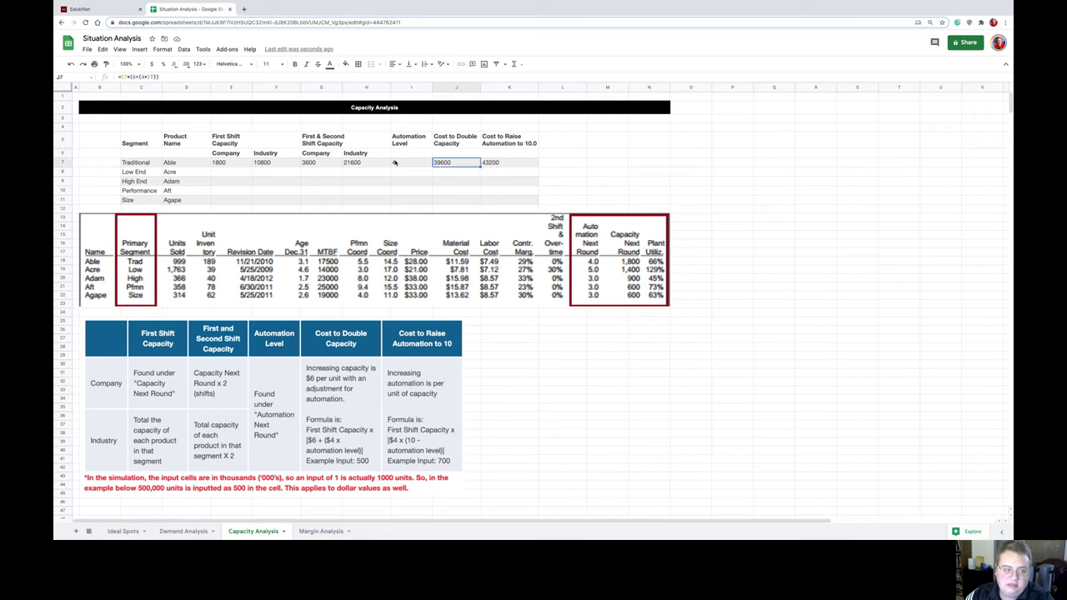
{"action": "key", "text": "Right"}
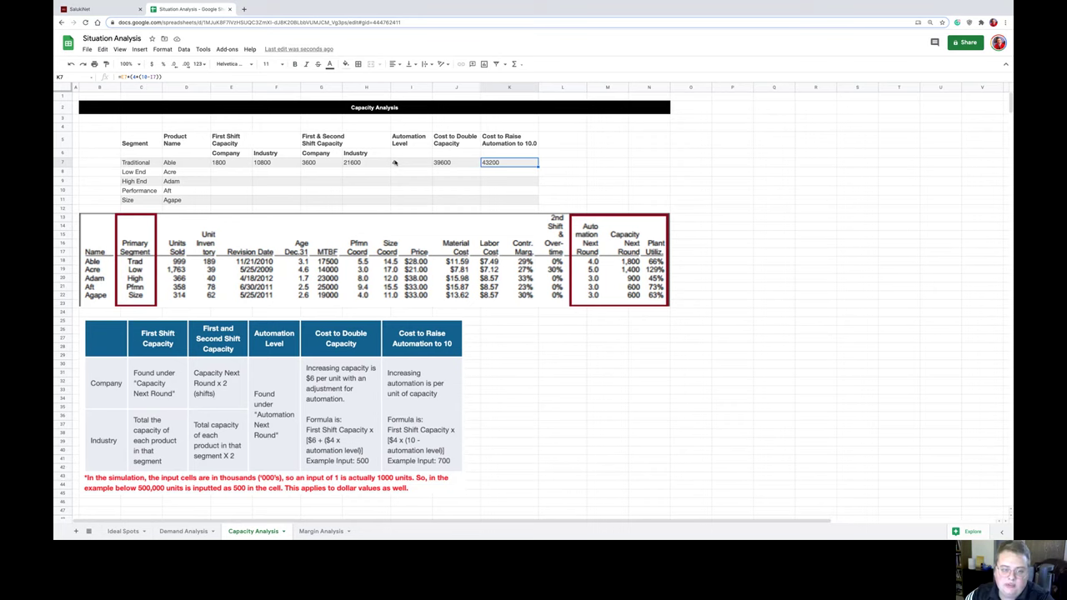
{"action": "key", "text": "Down"}
{"action": "key", "text": "Left"}
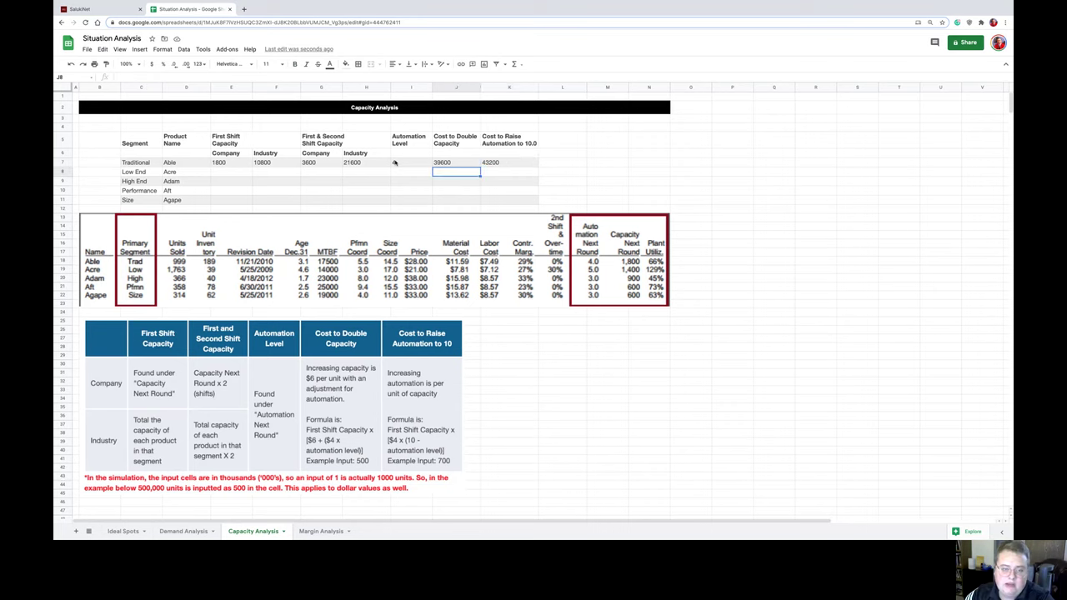
{"action": "key", "text": "Up"}
{"action": "key", "text": "Right"}
{"action": "key", "text": "Down"}
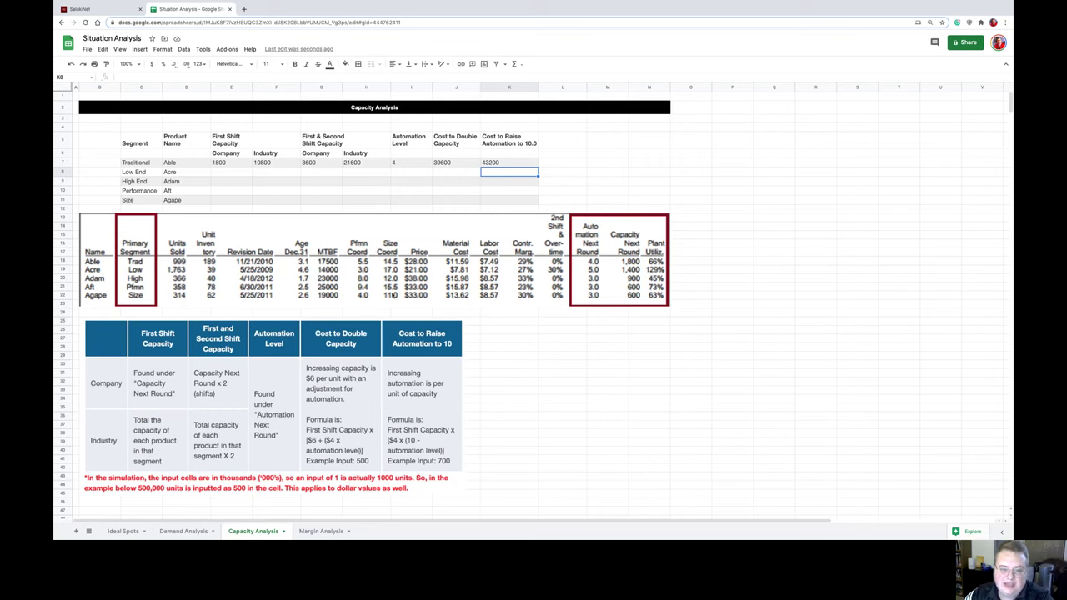
{"action": "left_click_drag", "start_coordinate": [227, 162], "coordinate": [523, 165]}
{"action": "left_click", "coordinate": [508, 173]}
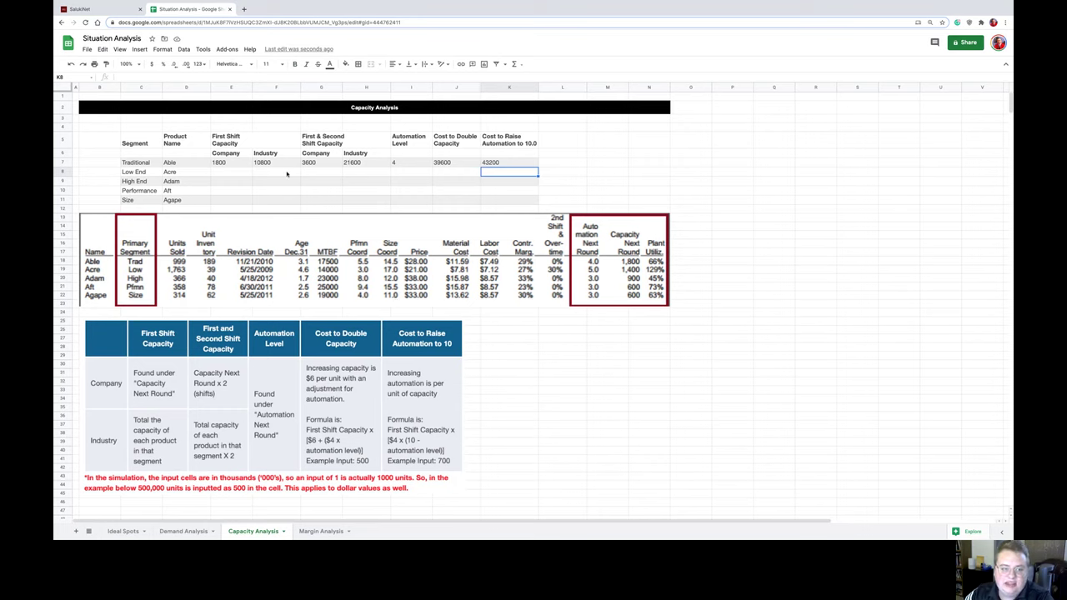
{"action": "left_click", "coordinate": [224, 172]}
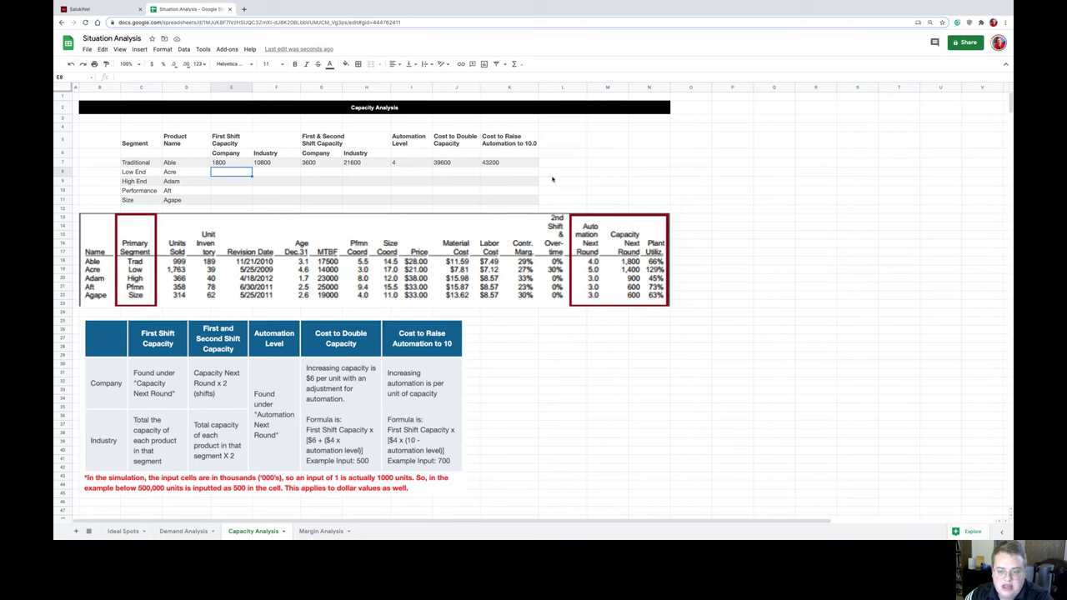
{"action": "left_click", "coordinate": [397, 166]}
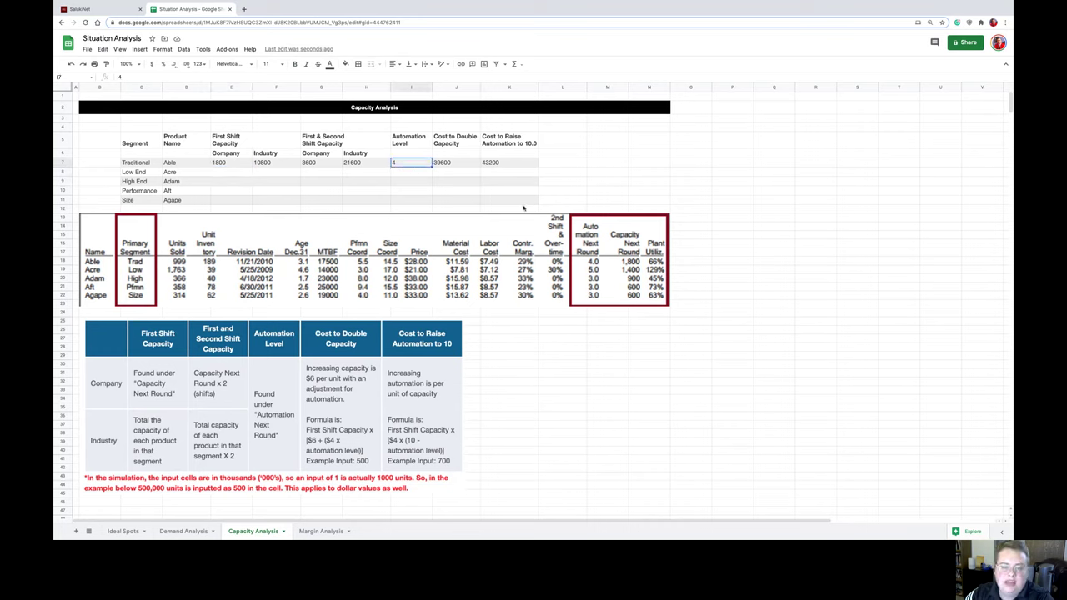
{"action": "left_click", "coordinate": [597, 271]}
{"action": "left_click", "coordinate": [712, 257]}
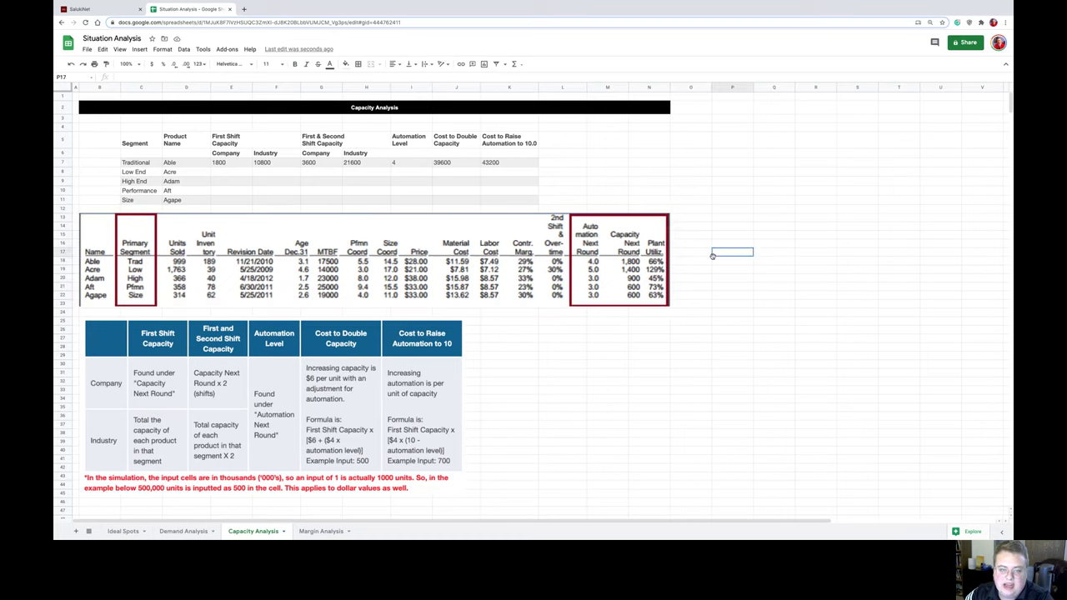
{"action": "left_click", "coordinate": [255, 193]}
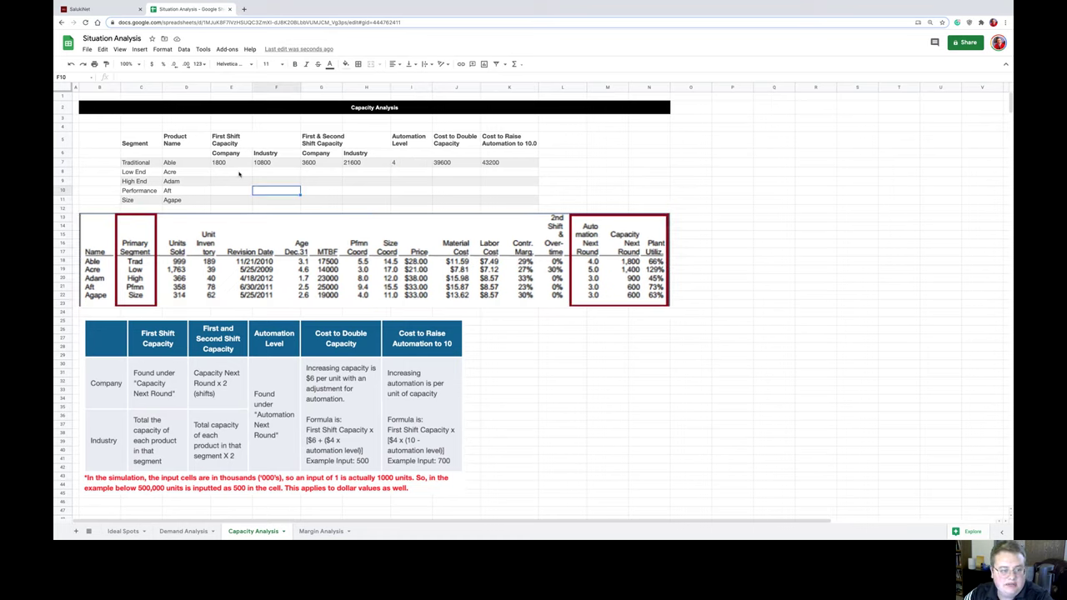
- Open the Margin Analysis sheet and review its margin tables, formulas and customer segment information
{"action": "left_click", "coordinate": [335, 531]}
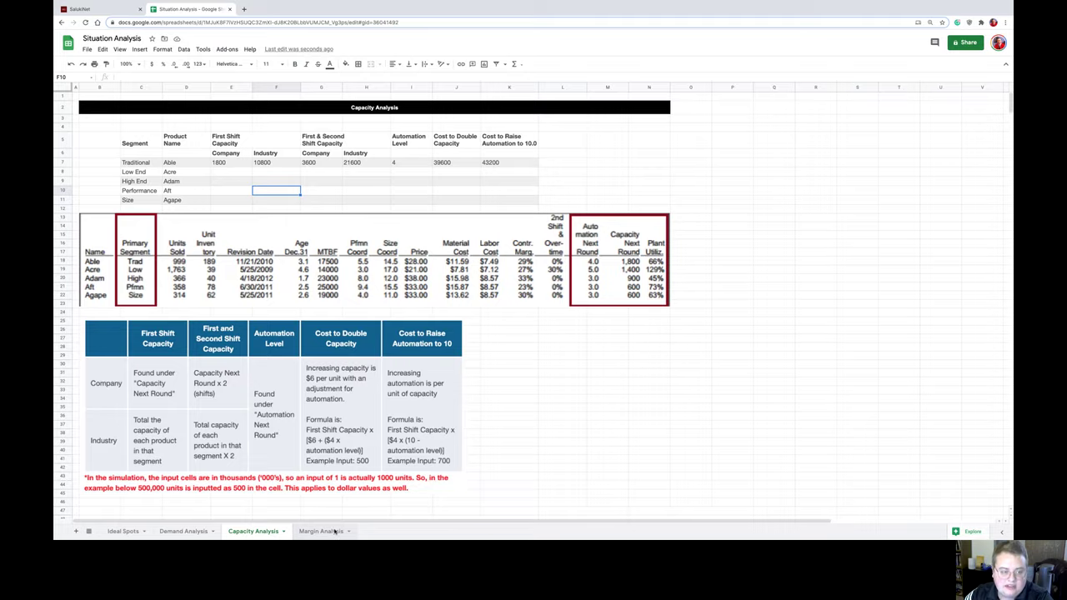
{"action": "scroll", "coordinate": [232, 354], "scroll_direction": "down", "scroll_amount": 2}
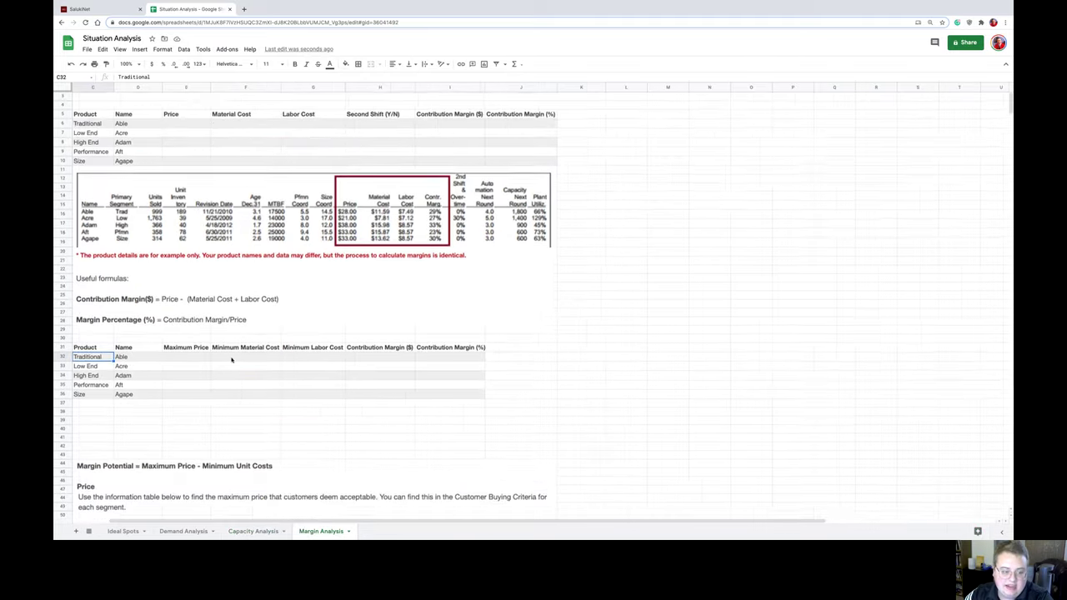
{"action": "scroll", "coordinate": [242, 364], "scroll_direction": "down", "scroll_amount": 6}
{"action": "scroll", "coordinate": [271, 372], "scroll_direction": "up", "scroll_amount": 4}
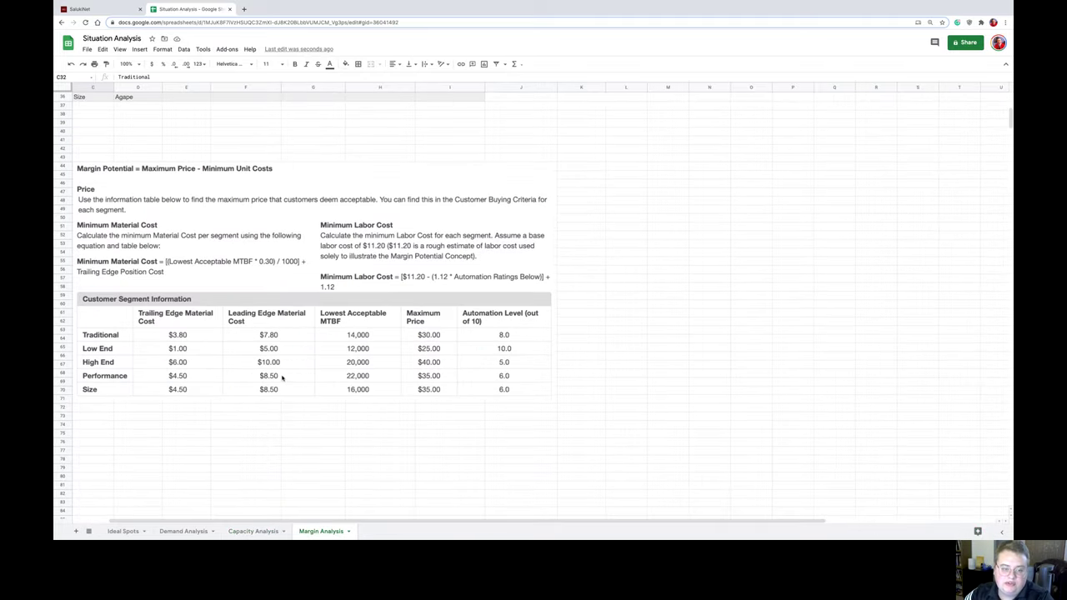
{"action": "scroll", "coordinate": [280, 380], "scroll_direction": "up", "scroll_amount": 4}
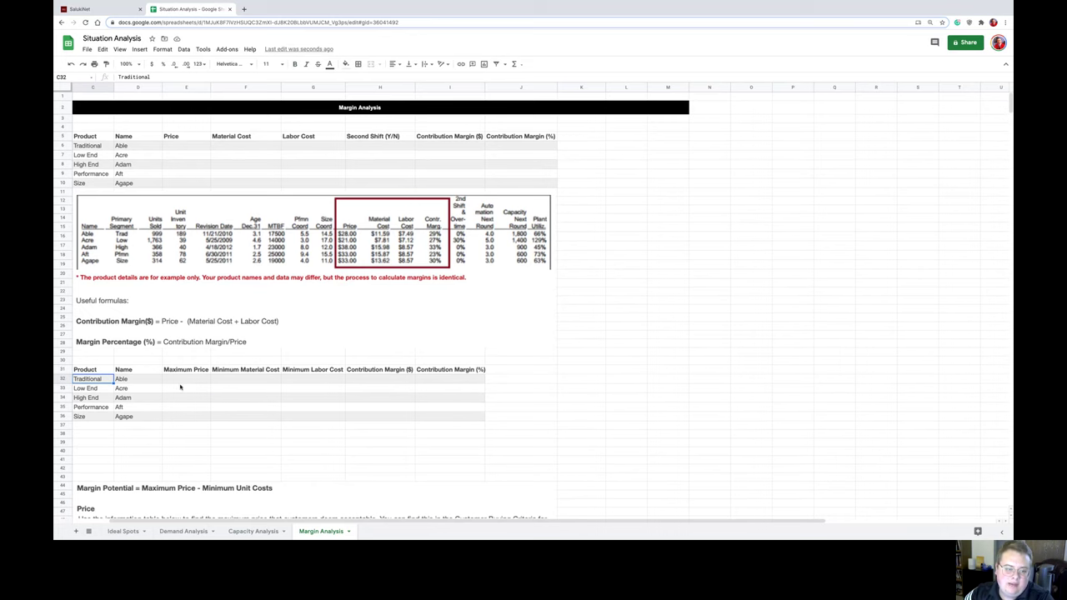
{"action": "left_click", "coordinate": [187, 388]}
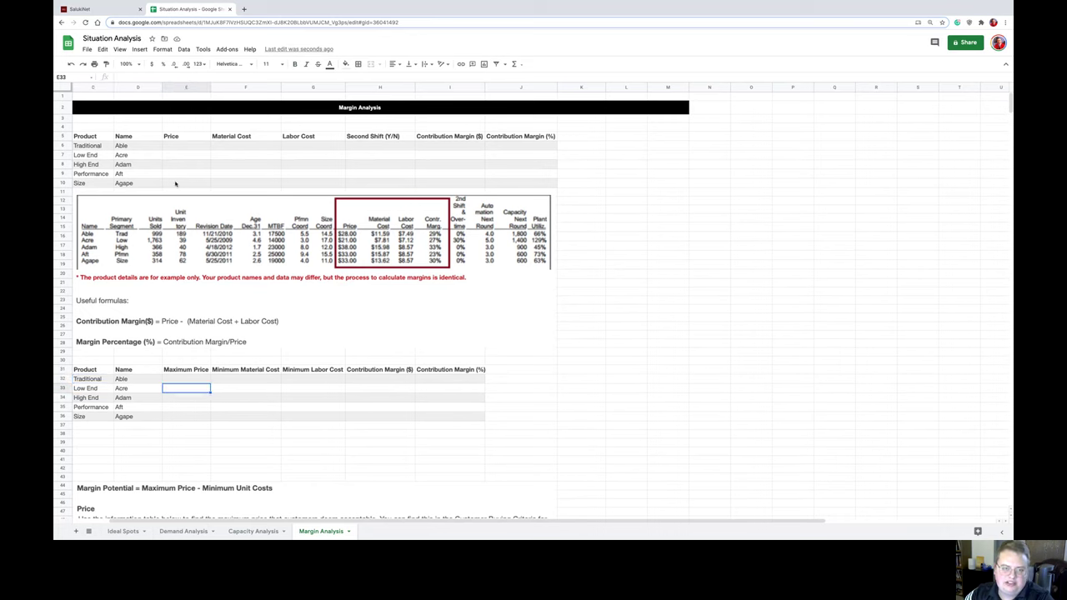
- Enter Able's price of 28.00 in E6 and its material cost of 11.59 in F6
{"action": "left_click", "coordinate": [187, 145]}
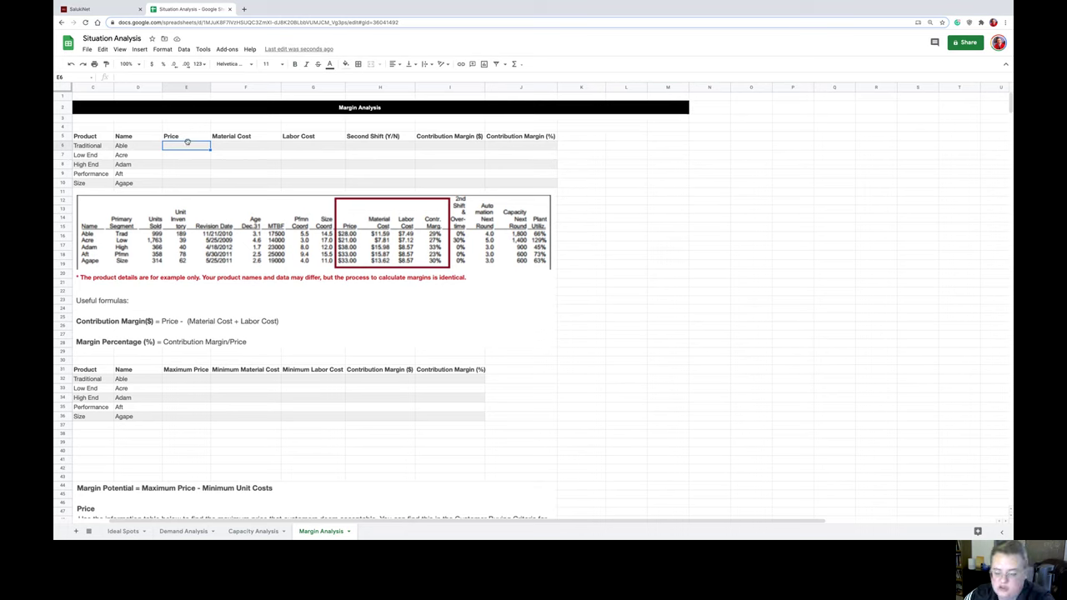
{"action": "type", "text": "28.00"}
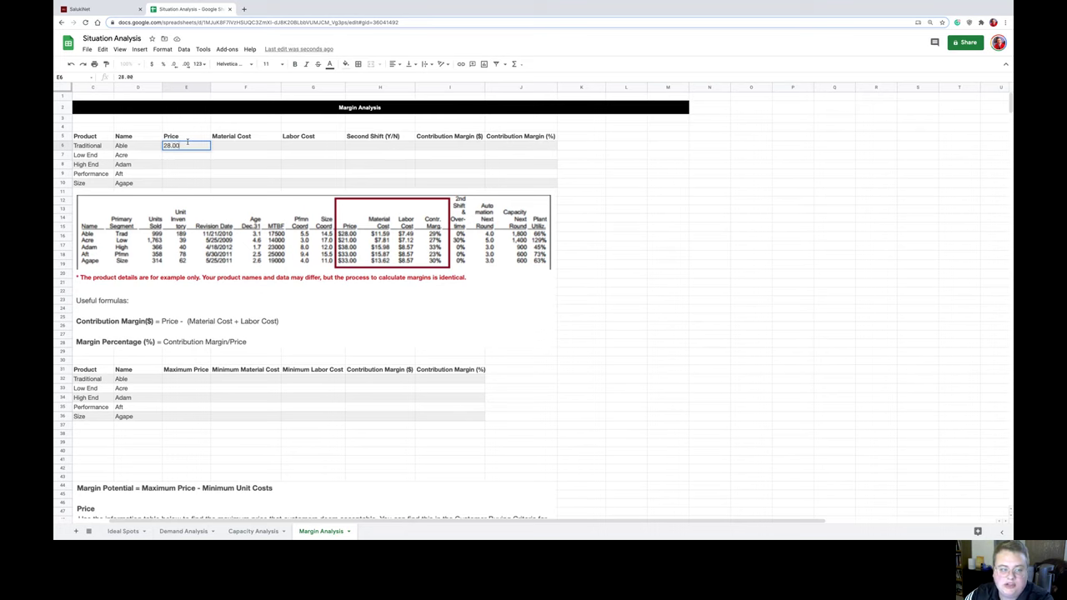
{"action": "key", "text": "Tab"}
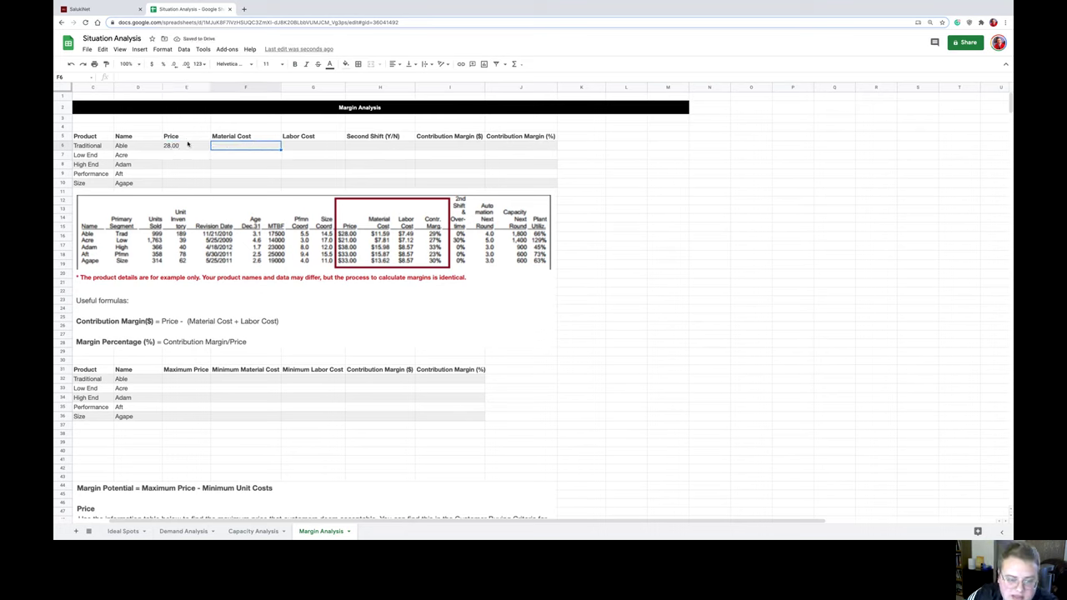
{"action": "type", "text": "1"}
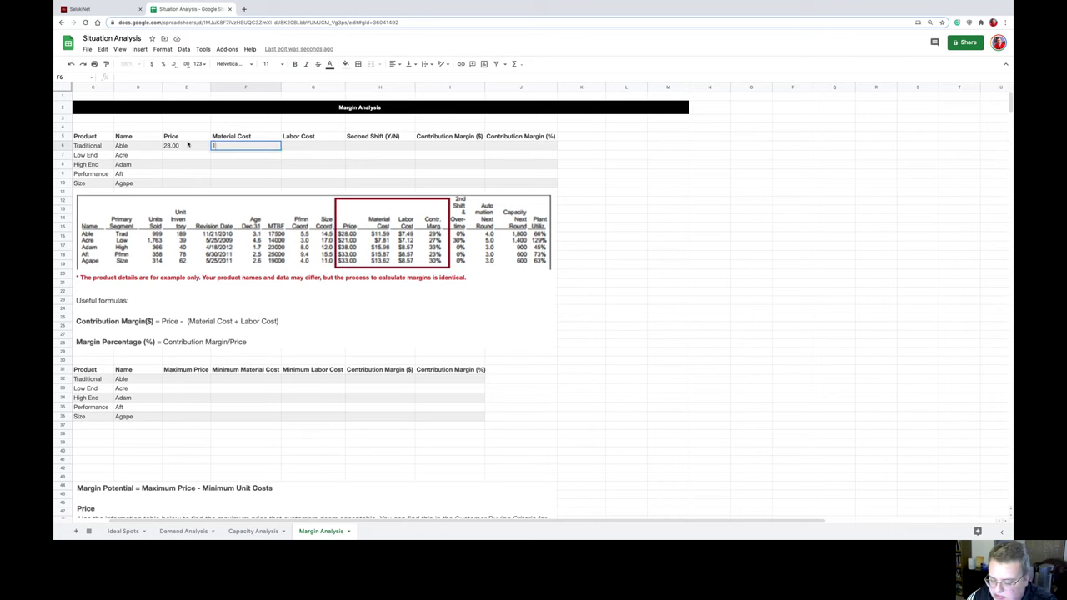
{"action": "type", "text": "1.59"}
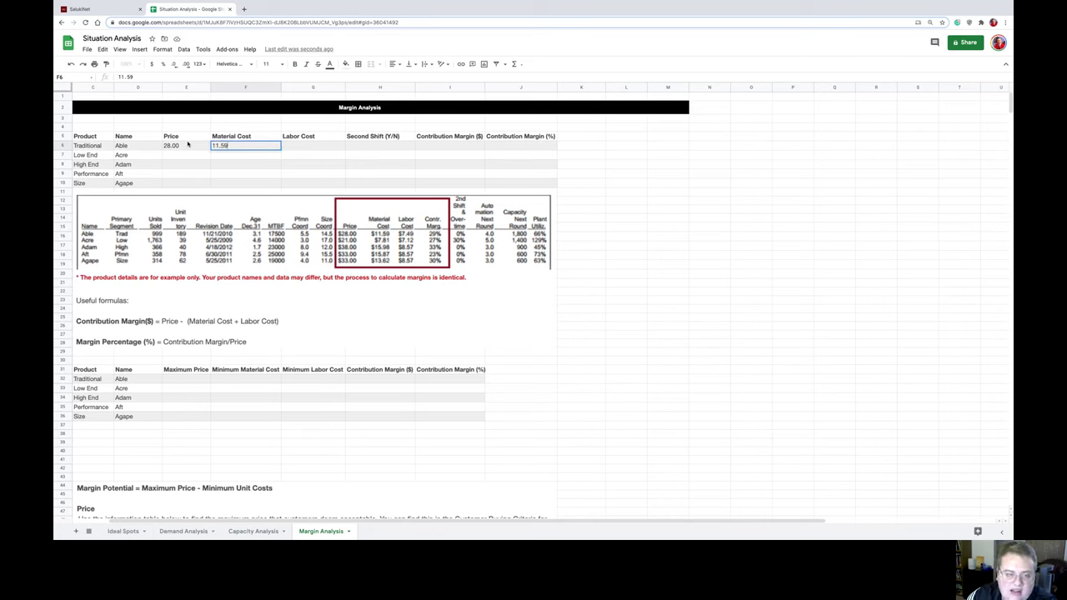
{"action": "key", "text": "Return"}
{"action": "key", "text": "Up"}
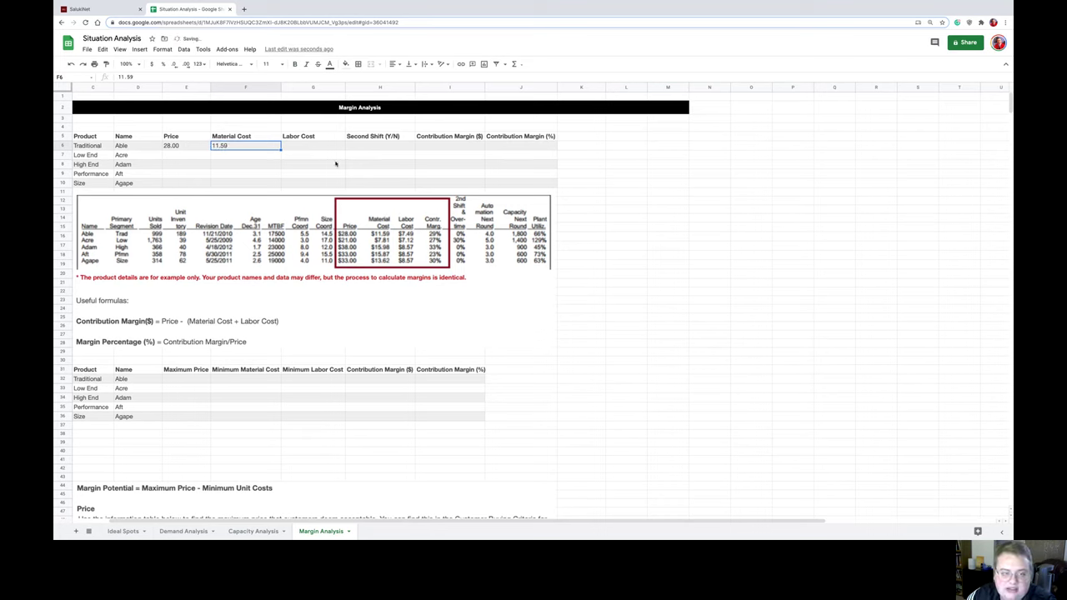
- Enter 7.49 in G6 as Able's labor cost for the Traditional segment
{"action": "key", "text": "Tab"}
{"action": "type", "text": "4."}
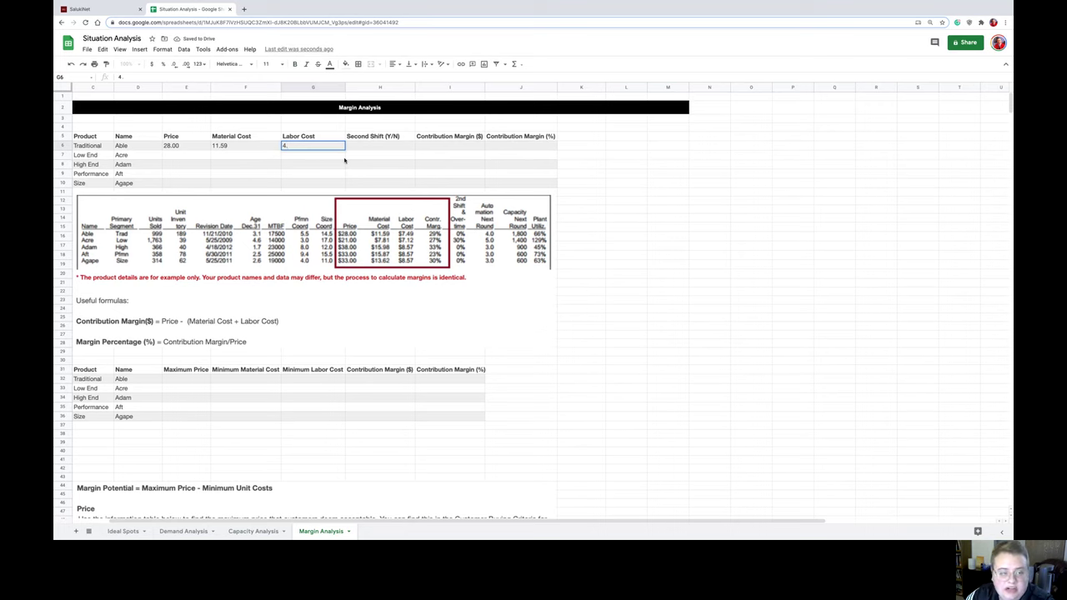
{"action": "key", "text": "BackSpace"}
{"action": "key", "text": "BackSpace"}
{"action": "type", "text": "7.49"}
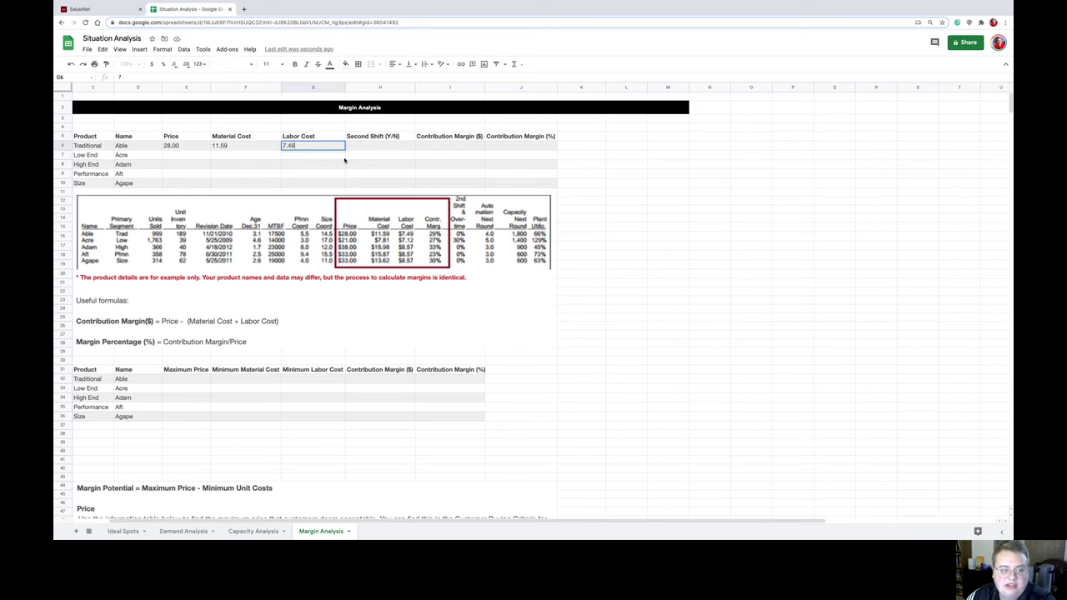
{"action": "key", "text": "Return"}
{"action": "key", "text": "Up"}
{"action": "key", "text": "Tab"}
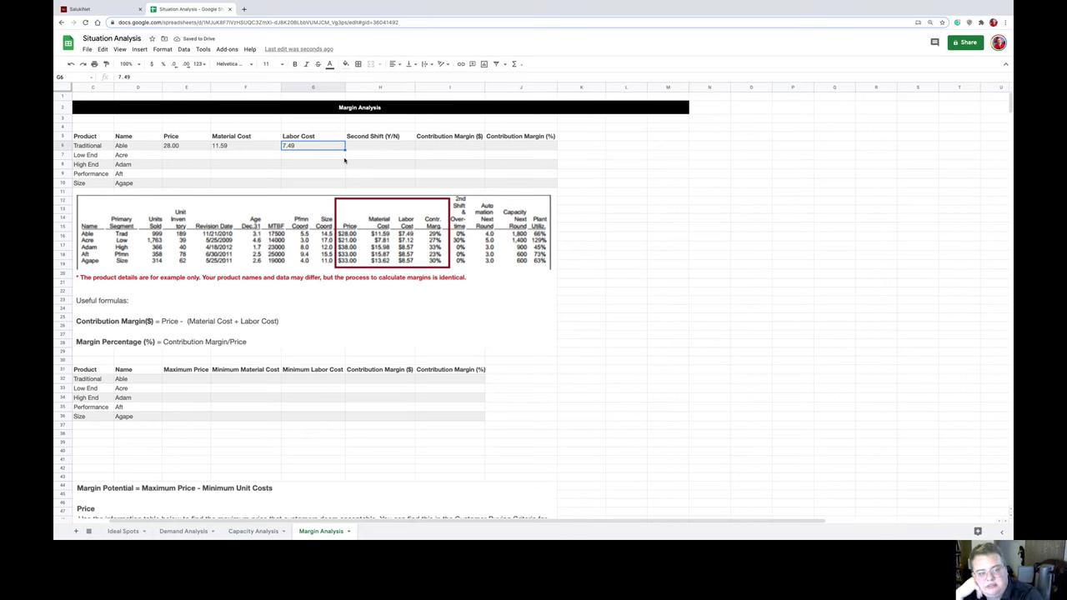
{"action": "key", "text": "Left"}
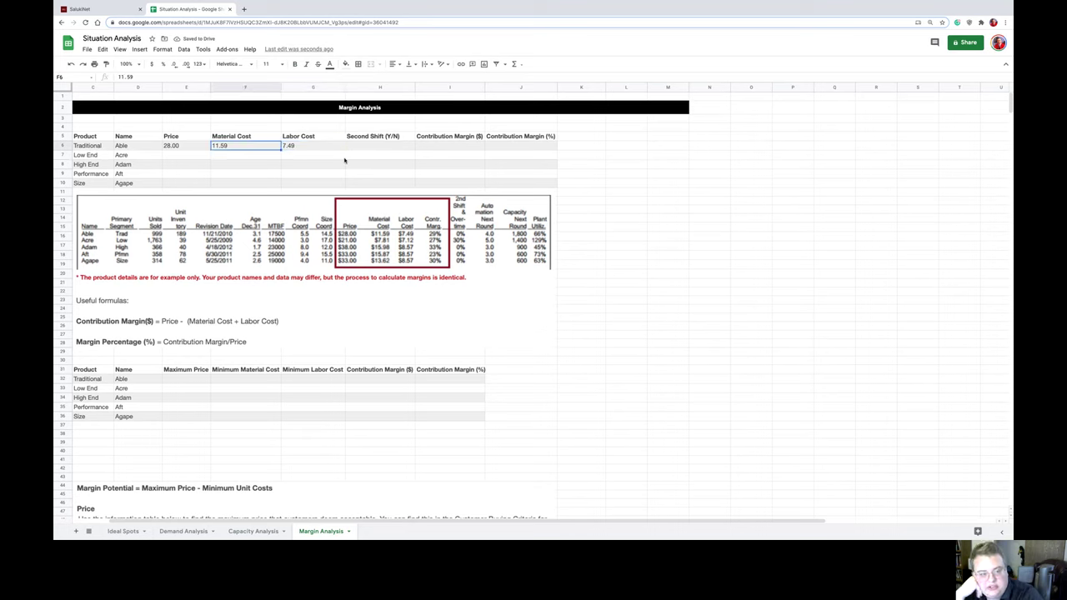
{"action": "key", "text": "Right"}
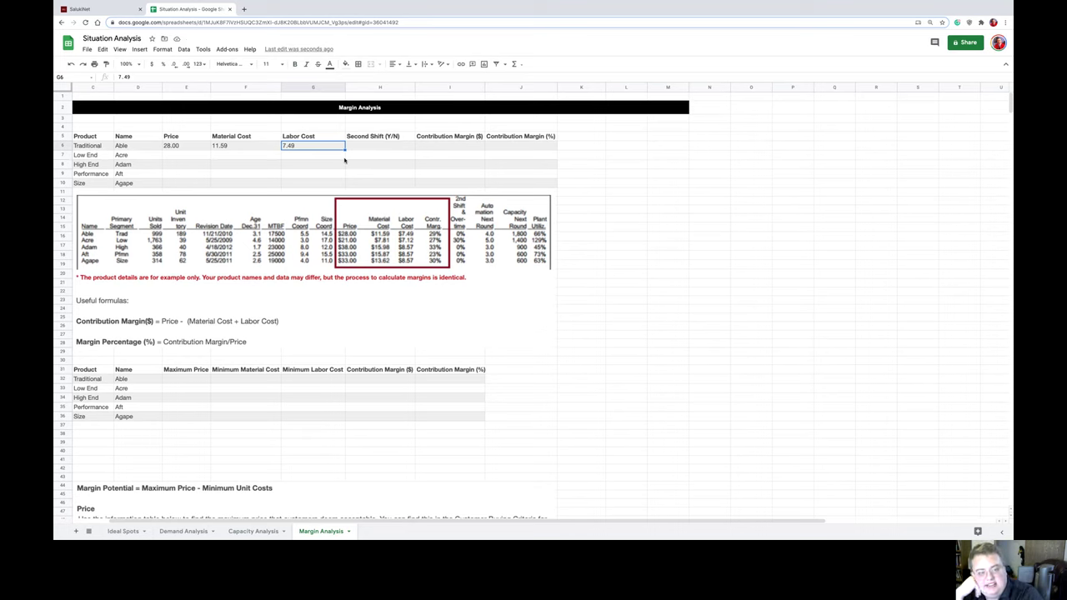
{"action": "key", "text": "Left"}
{"action": "key", "text": "Left"}
{"action": "key", "text": "Right"}
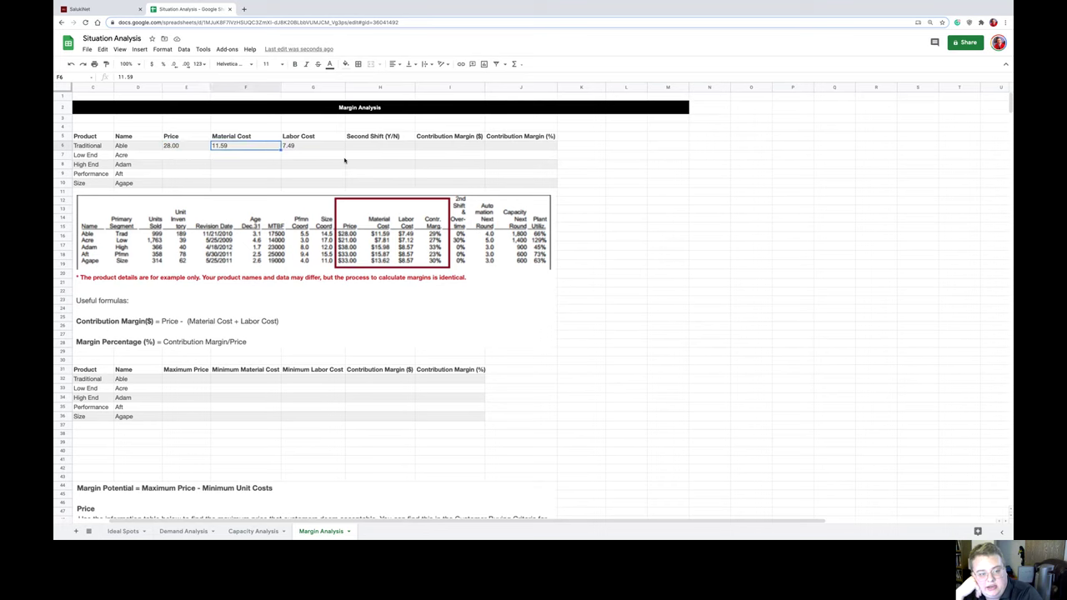
{"action": "key", "text": "Right"}
- Enter N in H6 as Able's Second Shift value
{"action": "key", "text": "Right"}
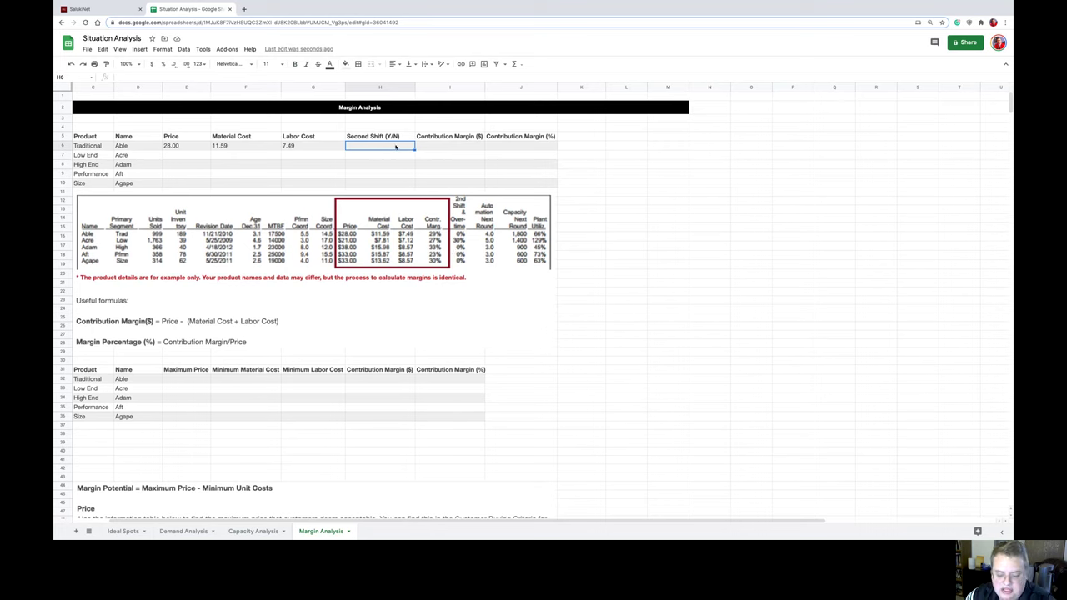
{"action": "type", "text": "N"}
{"action": "key", "text": "Return"}
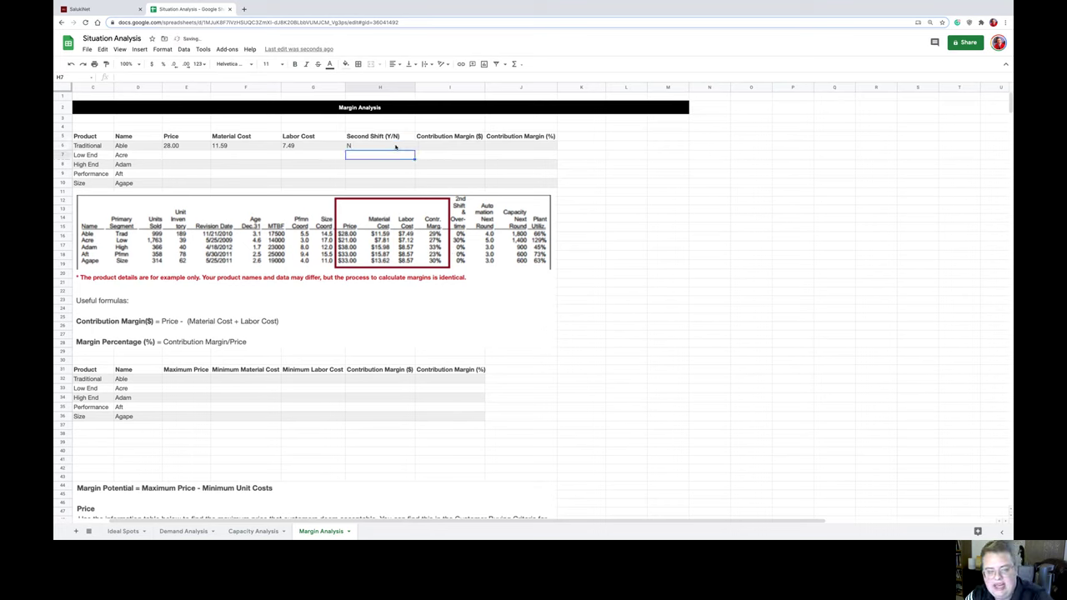
- Calculate Able's contribution margin in dollars in I6 with the formula =E6-(F6+G6)
{"action": "key", "text": "Up"}
{"action": "key", "text": "Right"}
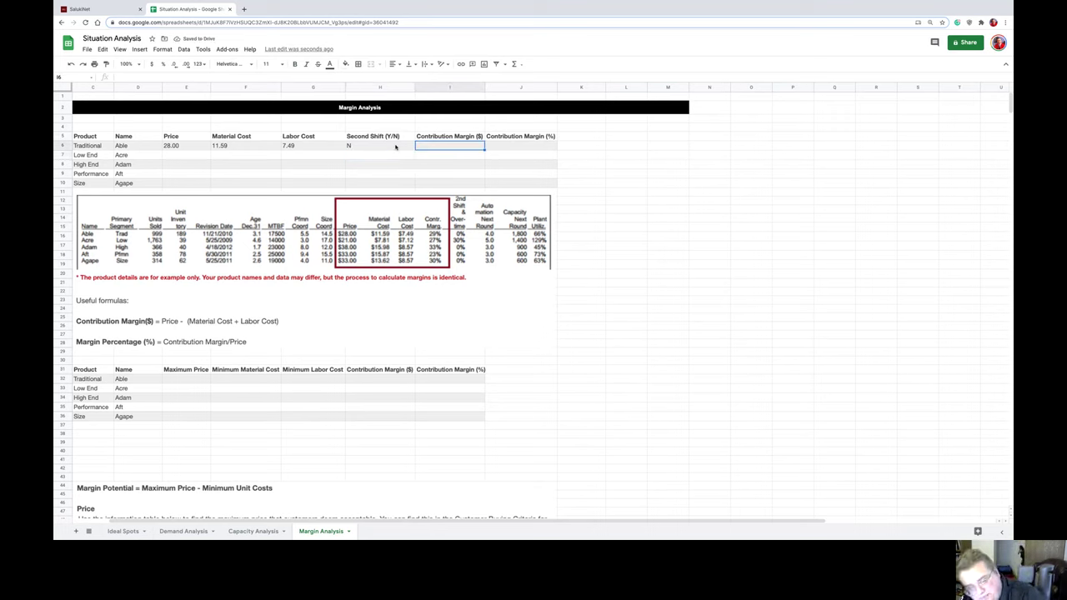
{"action": "type", "text": "="}
{"action": "key", "text": "Left"}
{"action": "key", "text": "Left"}
{"action": "key", "text": "Left"}
{"action": "key", "text": "Left"}
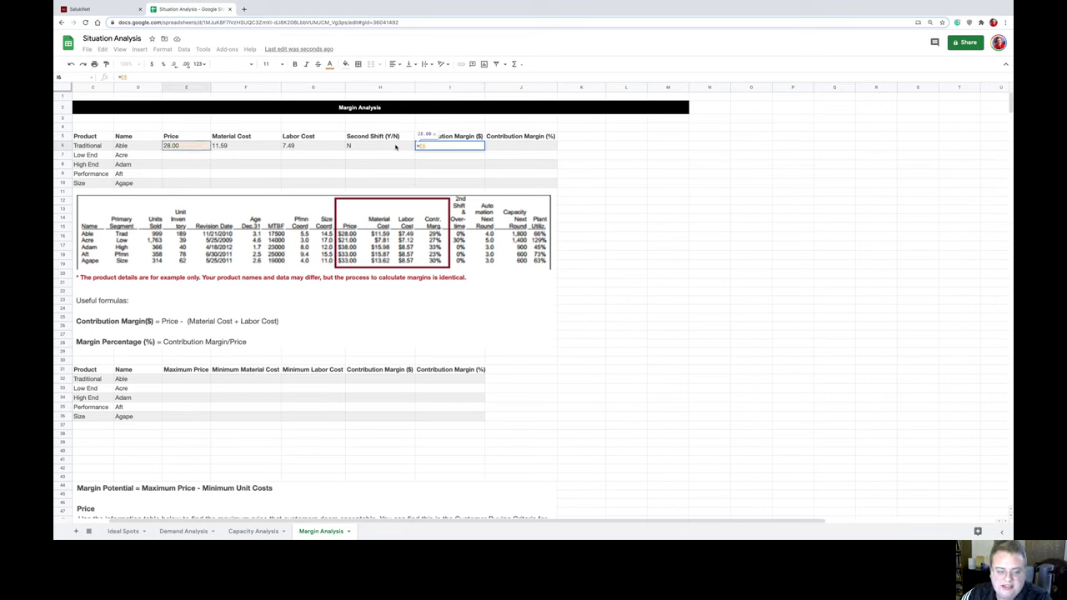
{"action": "type", "text": "-("}
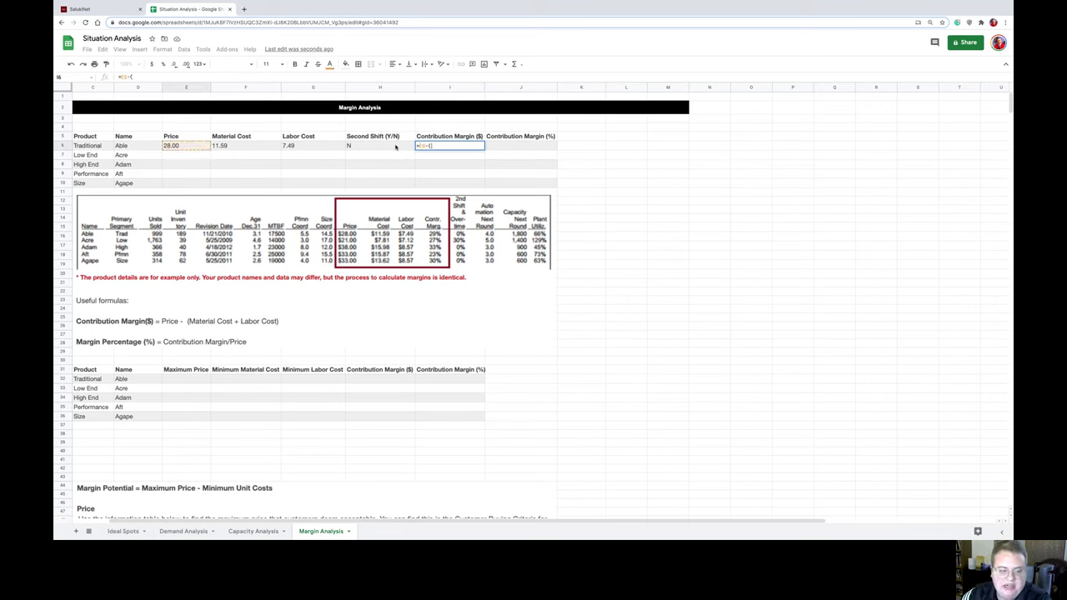
{"action": "key", "text": "Left"}
{"action": "key", "text": "Left"}
{"action": "key", "text": "Left"}
{"action": "type", "text": "+"}
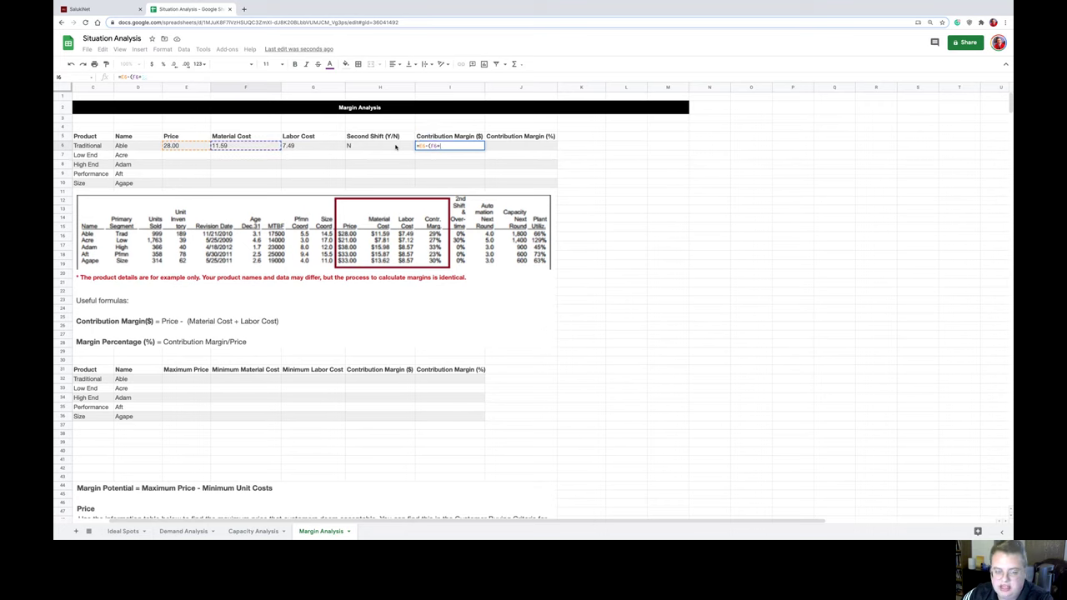
{"action": "key", "text": "Left"}
{"action": "key", "text": "Left"}
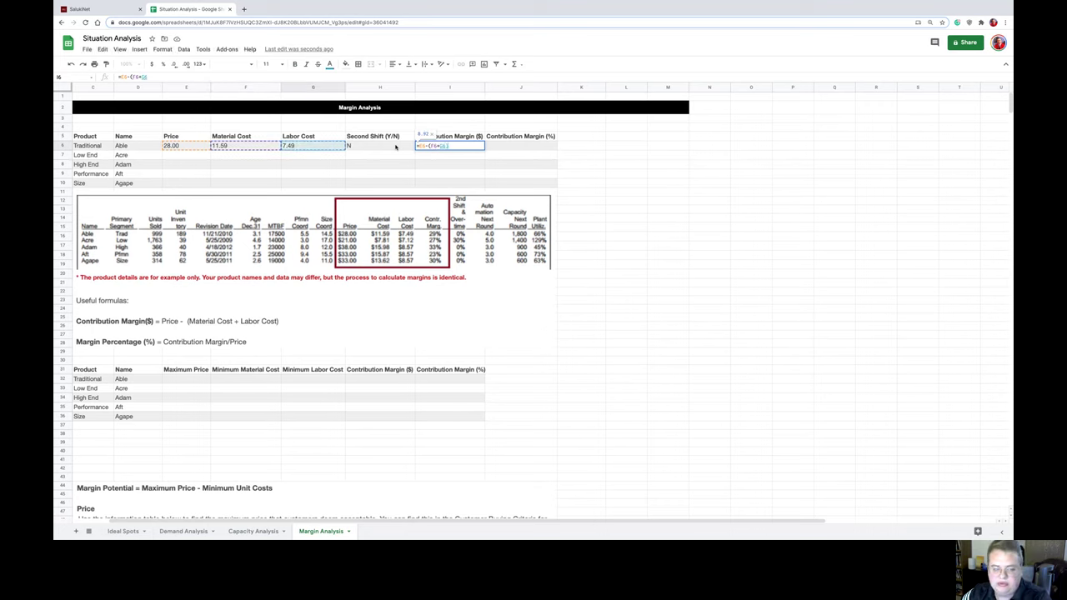
{"action": "type", "text": ")"}
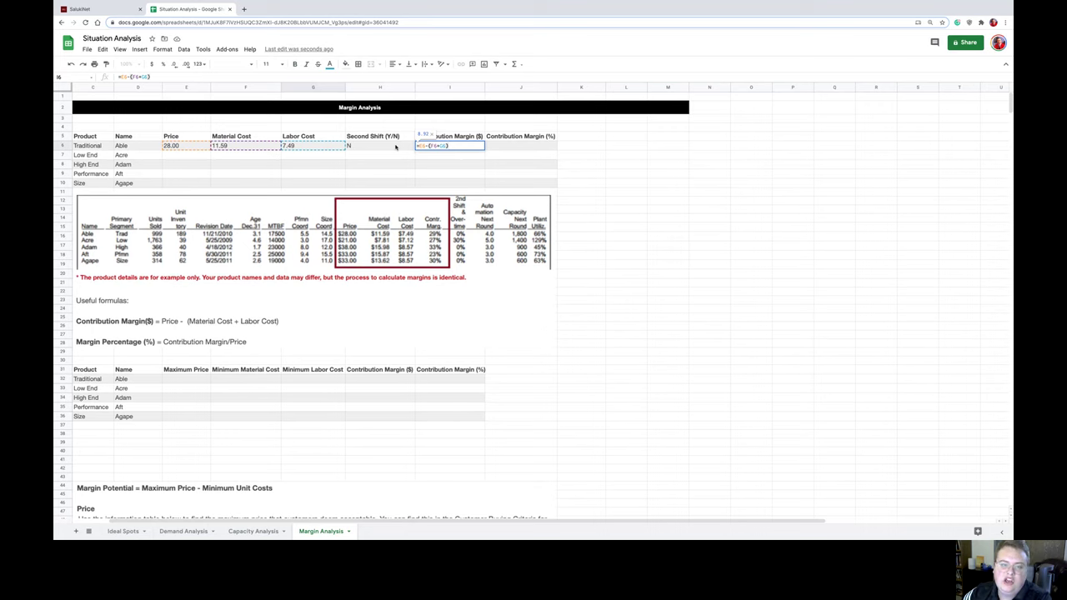
{"action": "key", "text": "Return"}
{"action": "key", "text": "Left"}
{"action": "key", "text": "Left"}
{"action": "key", "text": "Left"}
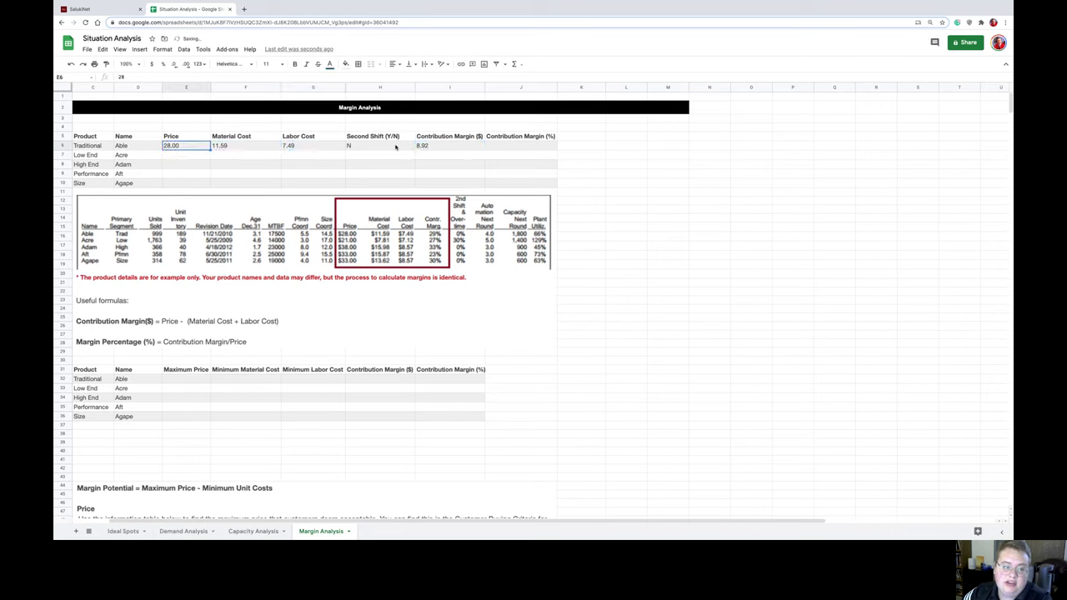
{"action": "key", "text": "Right"}
{"action": "key", "text": "Right"}
{"action": "key", "text": "Right"}
{"action": "key", "text": "Right"}
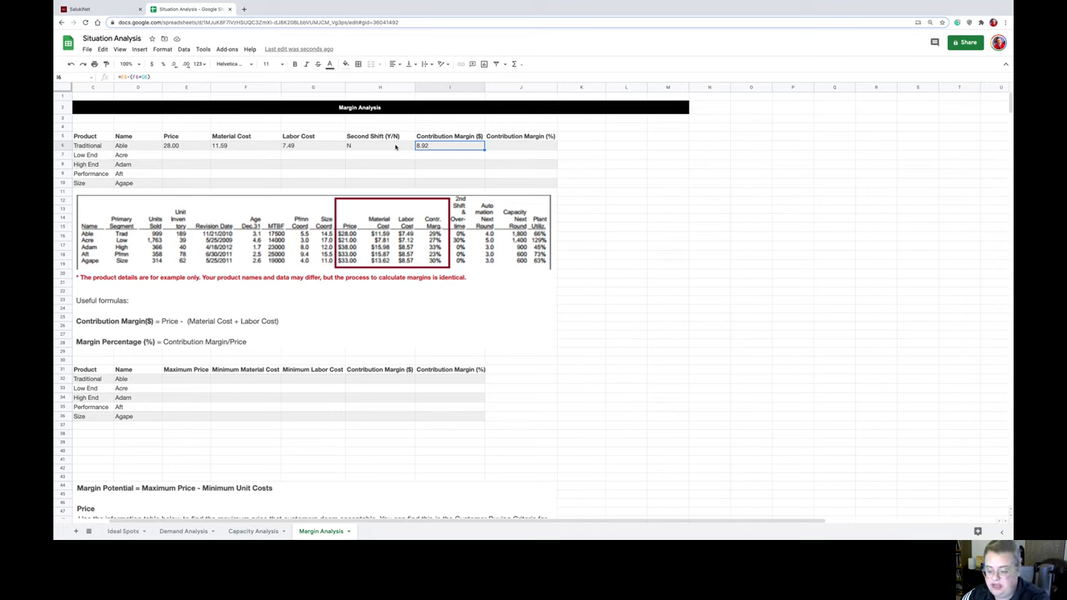
- Calculate Able's contribution margin percentage in J6 with the formula =I6/E6
{"action": "key", "text": "Right"}
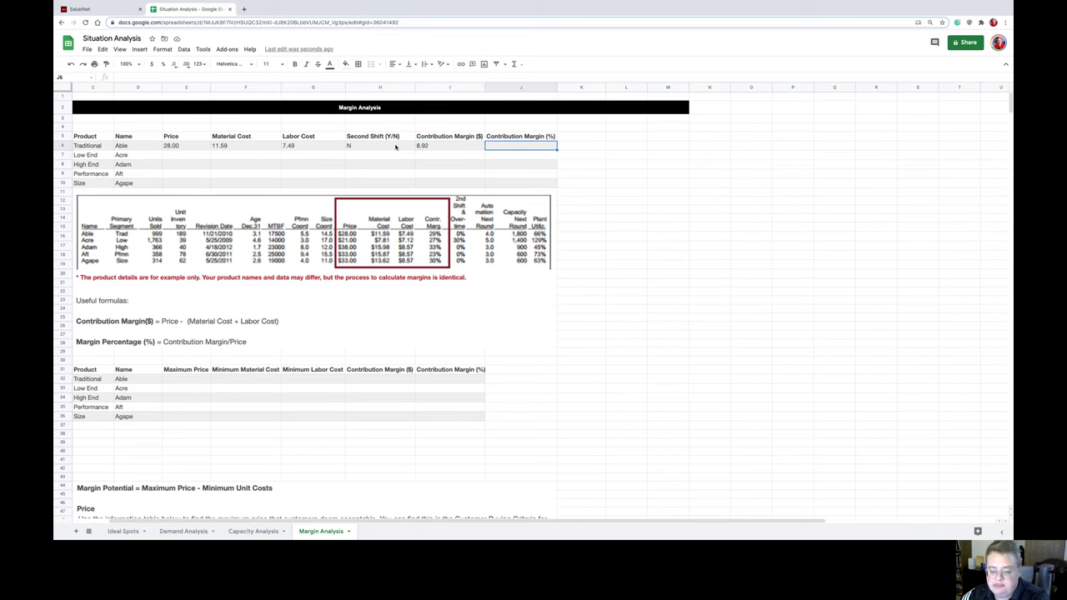
{"action": "type", "text": "="}
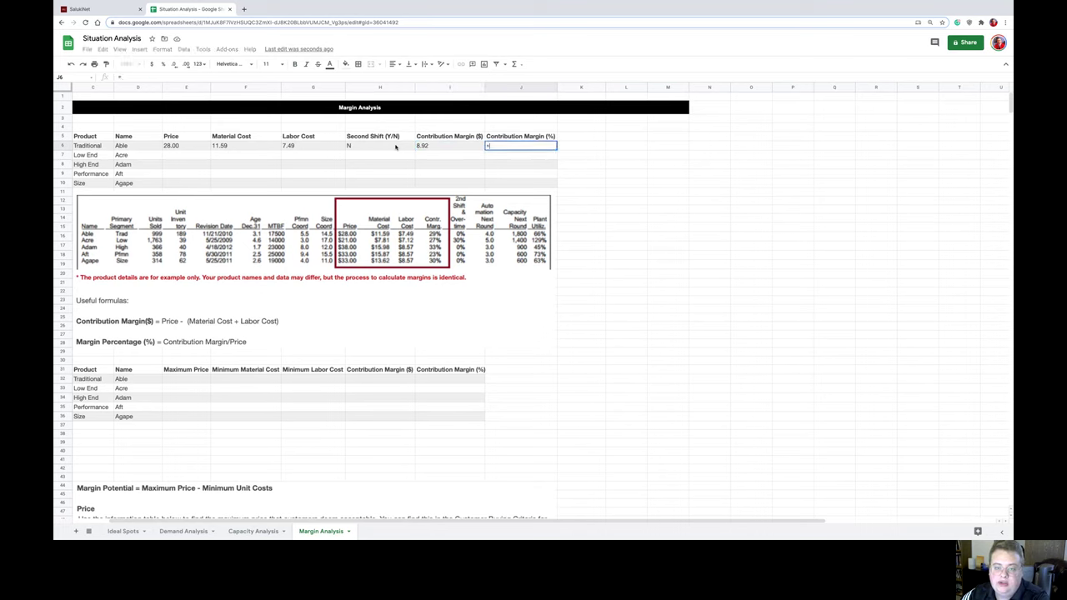
{"action": "key", "text": "Left"}
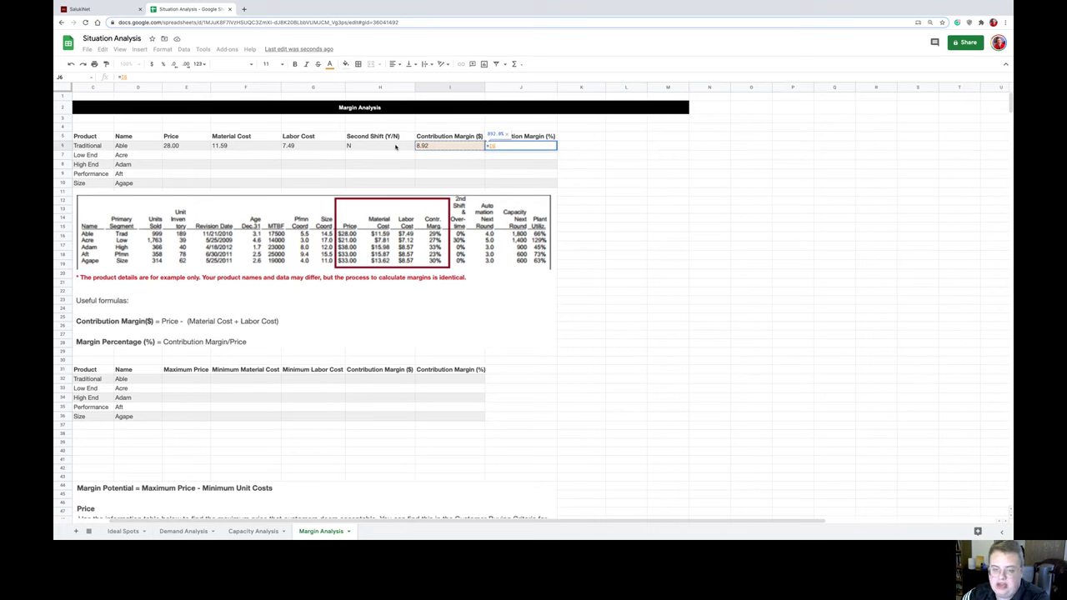
{"action": "type", "text": "/"}
{"action": "key", "text": "Left"}
{"action": "key", "text": "Left"}
{"action": "key", "text": "Left"}
{"action": "key", "text": "Left"}
{"action": "key", "text": "Left"}
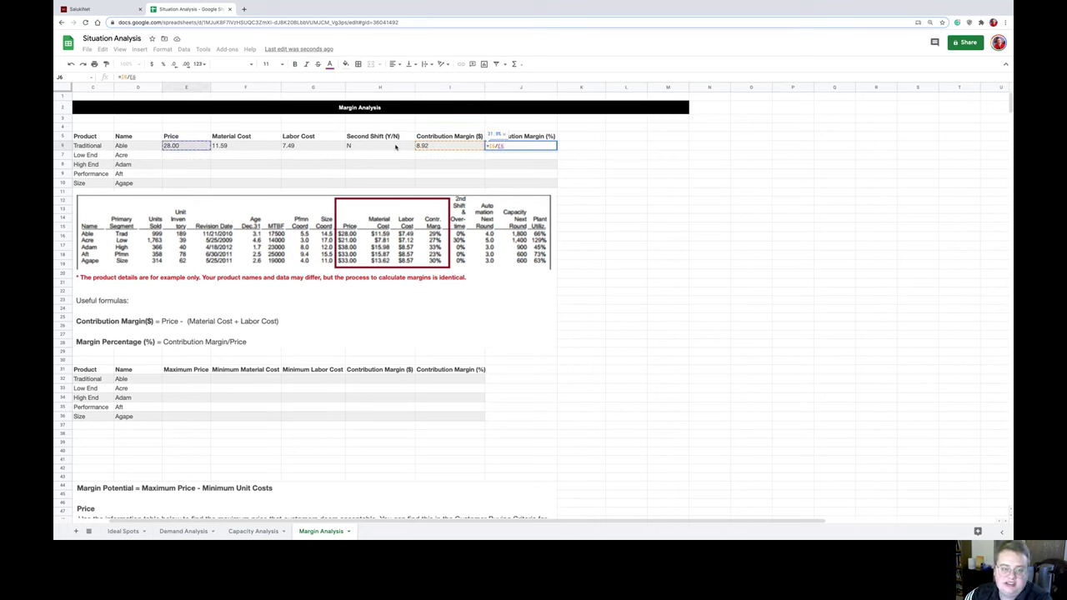
{"action": "key", "text": "Return"}
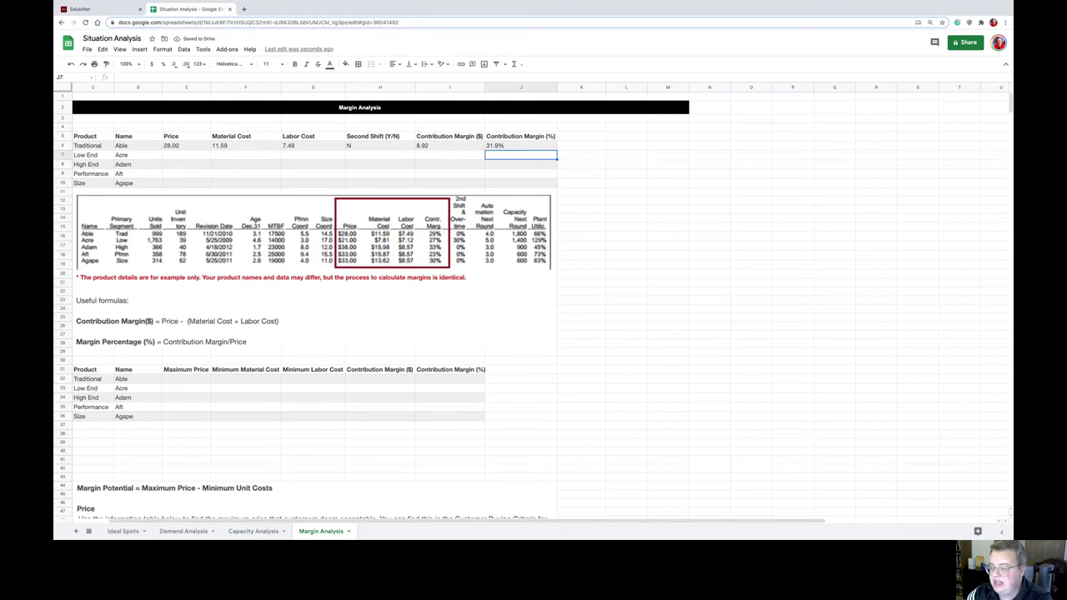
{"action": "left_click", "coordinate": [545, 145]}
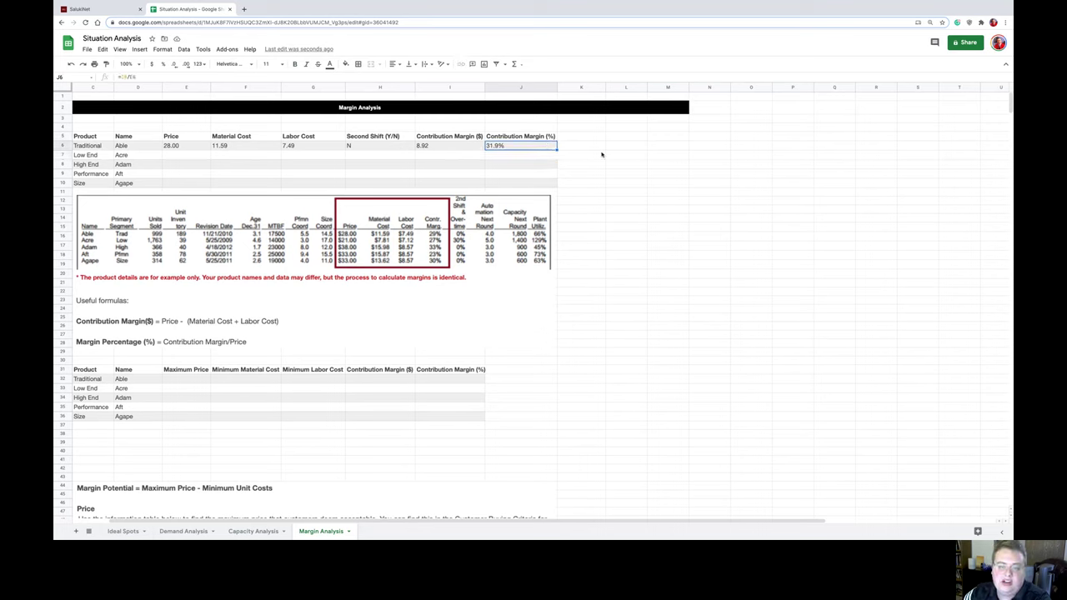
{"action": "left_click", "coordinate": [583, 148]}
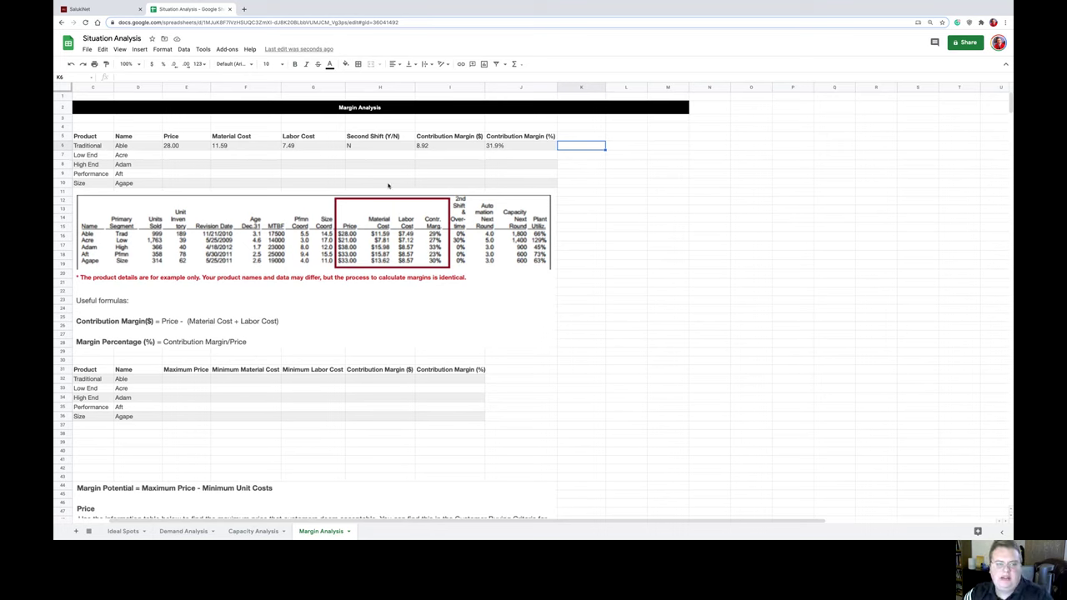
{"action": "left_click", "coordinate": [202, 156]}
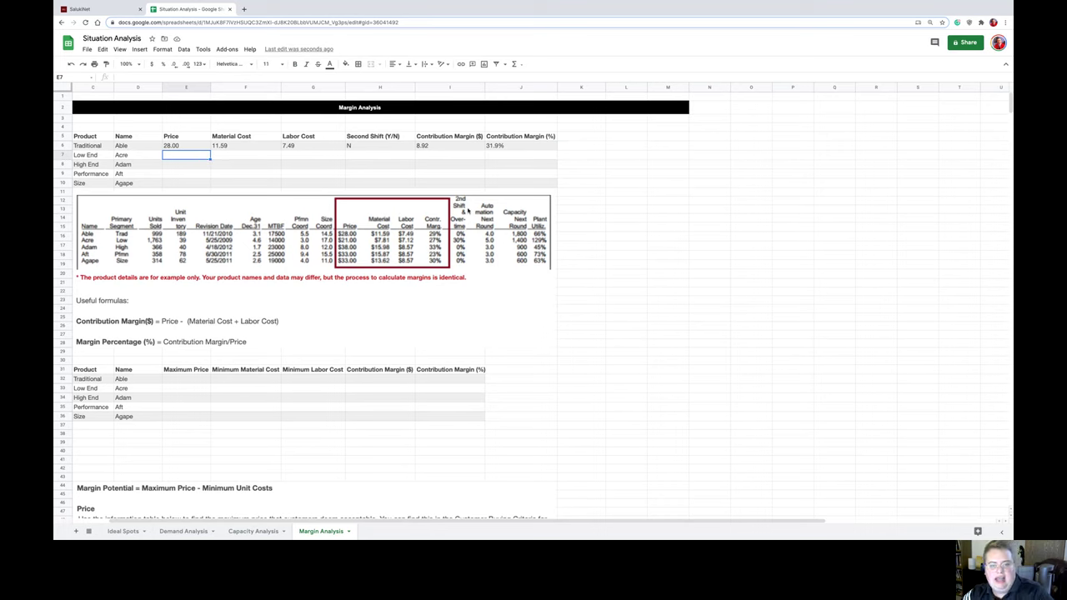
{"action": "left_click_drag", "start_coordinate": [518, 157], "coordinate": [264, 154]}
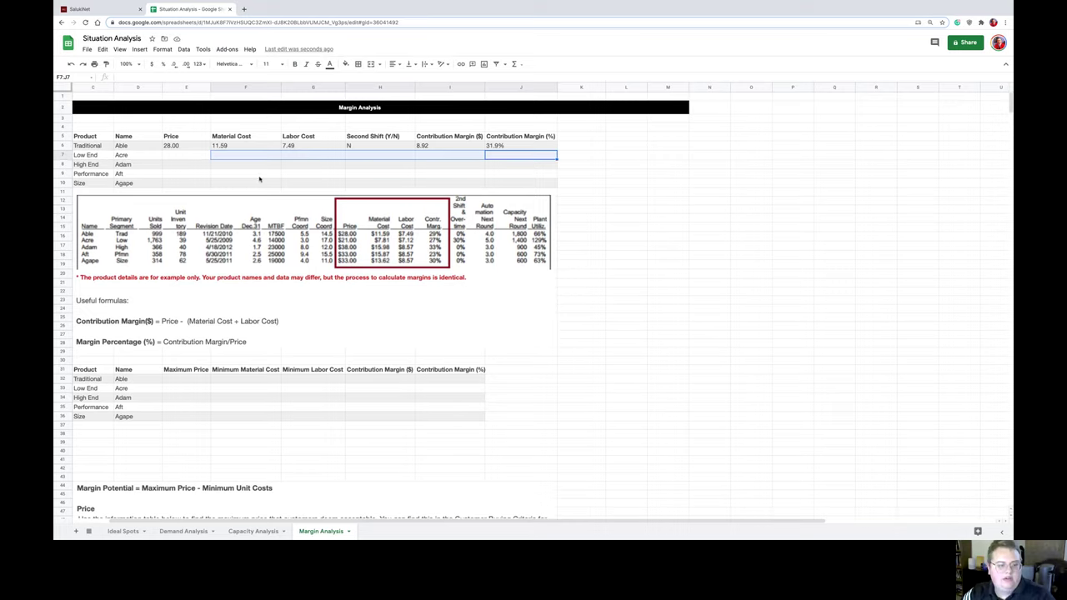
{"action": "scroll", "coordinate": [312, 383], "scroll_direction": "down", "scroll_amount": 3}
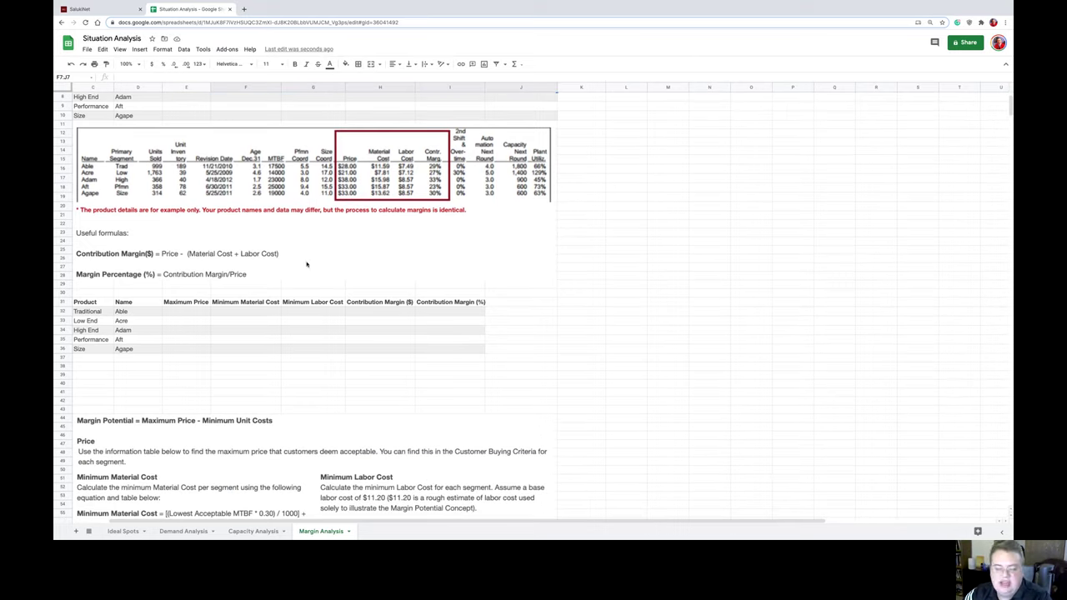
{"action": "scroll", "coordinate": [284, 313], "scroll_direction": "up", "scroll_amount": 3}
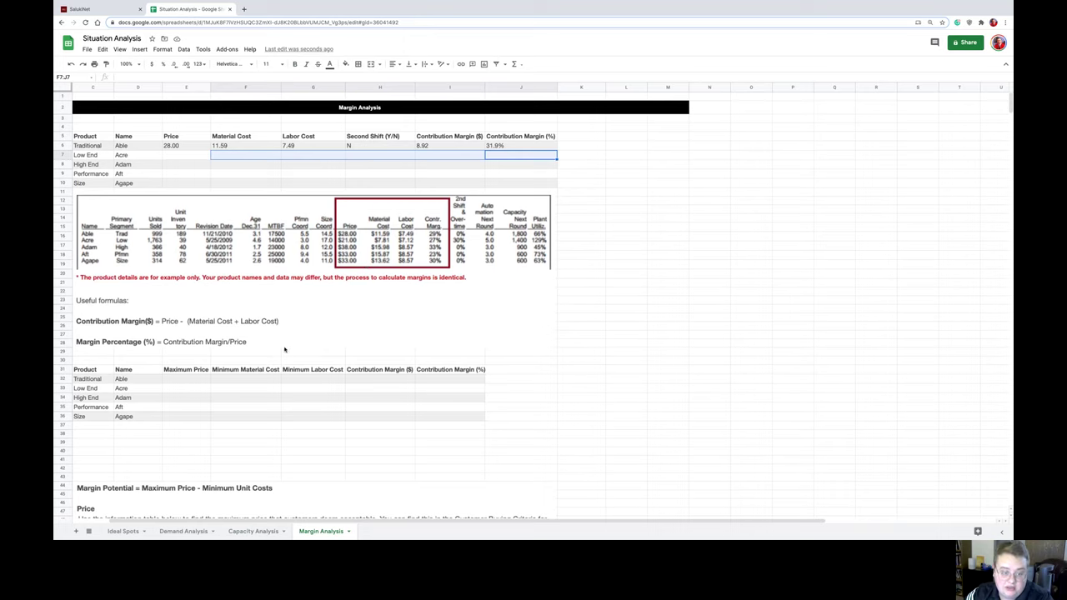
{"action": "left_click", "coordinate": [210, 364]}
{"action": "left_click", "coordinate": [188, 373]}
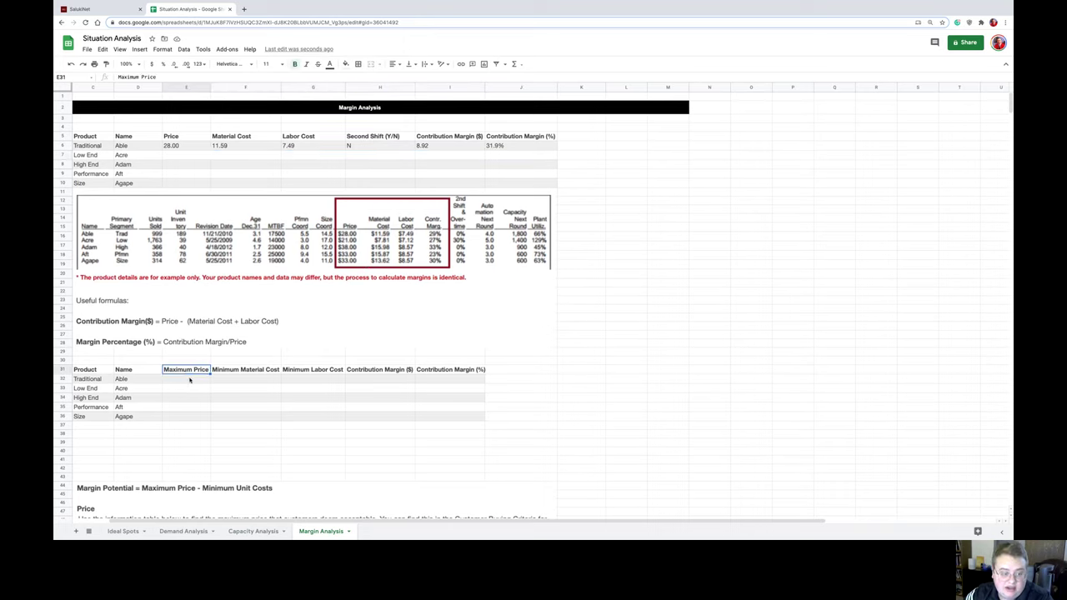
{"action": "left_click", "coordinate": [189, 381]}
- Move the Margin Potential reference image up so it sits just beneath the Maximum Price table, starting around row 38
{"action": "scroll", "coordinate": [180, 393], "scroll_direction": "down", "scroll_amount": 2}
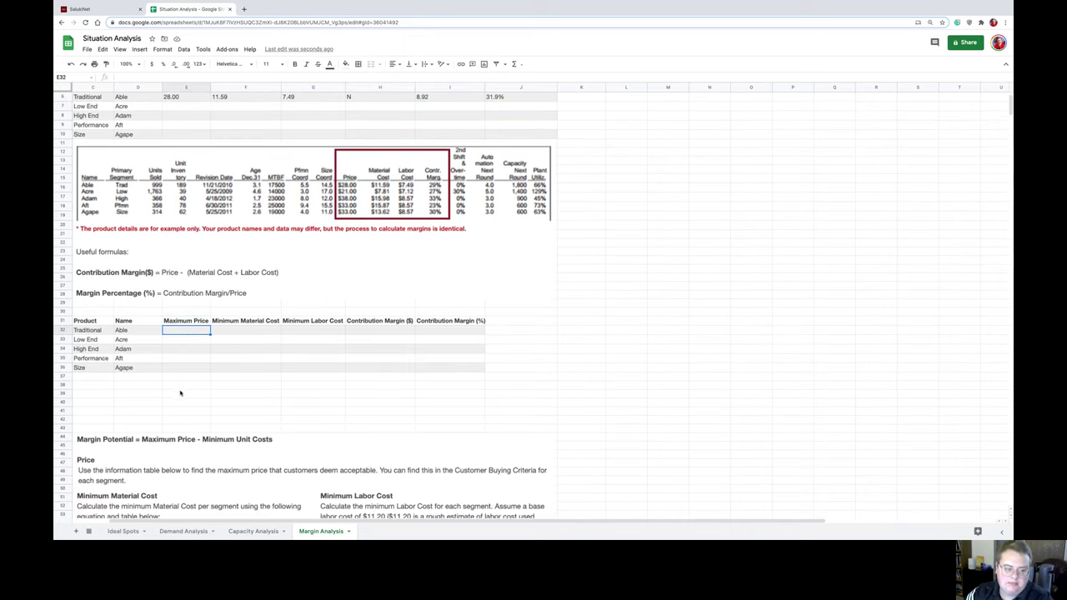
{"action": "scroll", "coordinate": [180, 388], "scroll_direction": "down", "scroll_amount": 3}
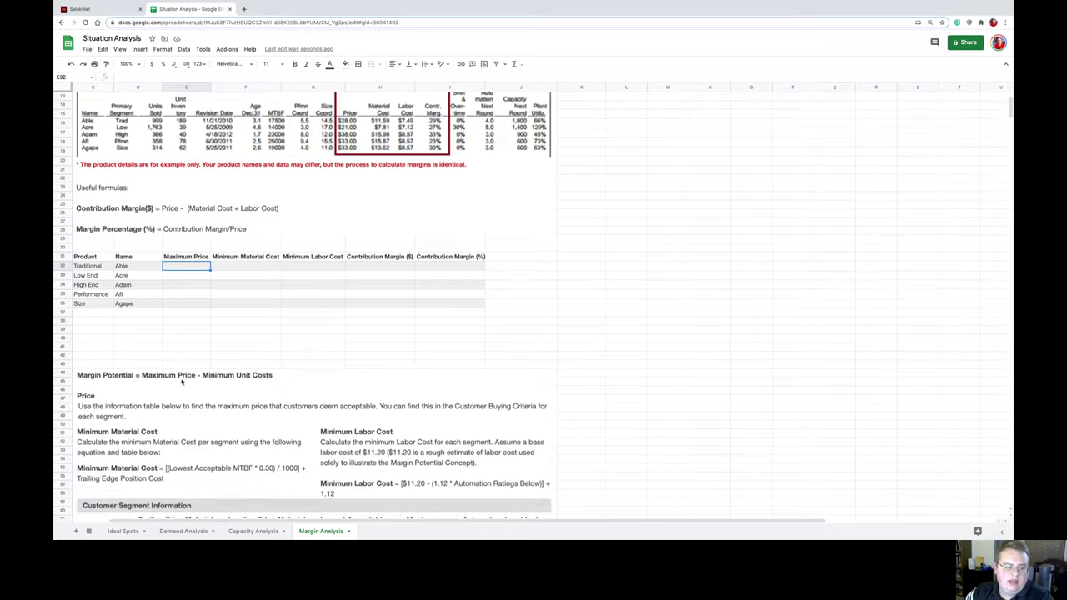
{"action": "left_click", "coordinate": [188, 384]}
{"action": "scroll", "coordinate": [200, 379], "scroll_direction": "down", "scroll_amount": 3}
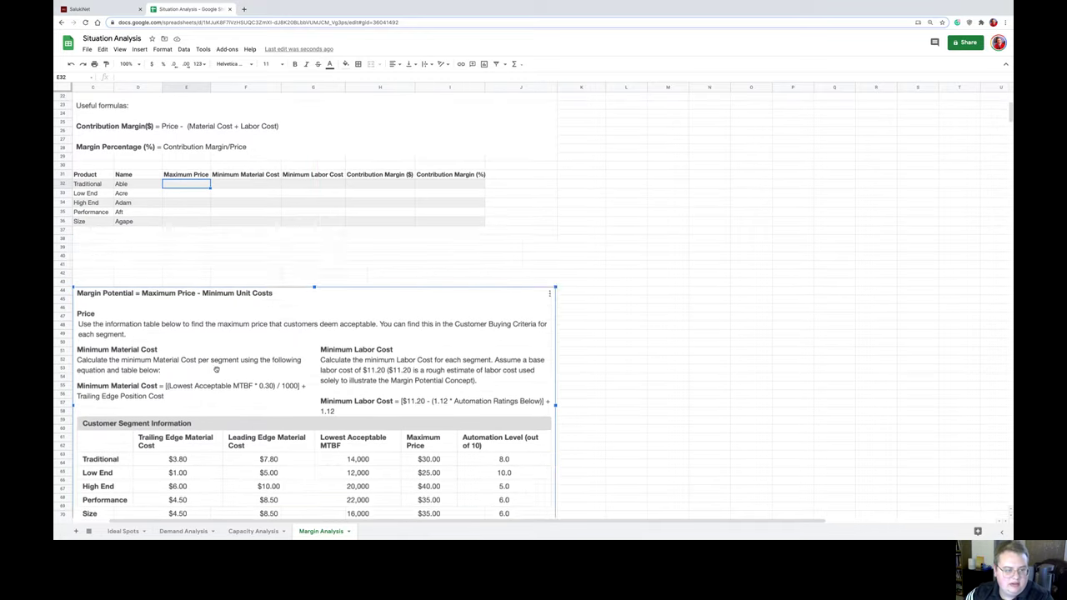
{"action": "left_click_drag", "start_coordinate": [214, 369], "coordinate": [215, 317]}
{"action": "left_click", "coordinate": [521, 183]}
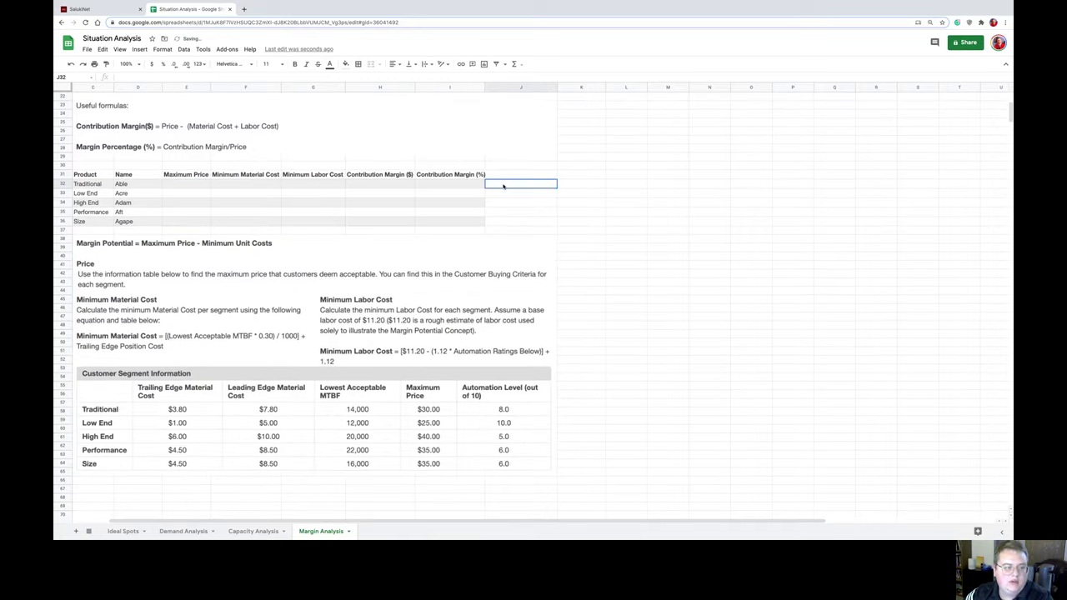
- Enter 30 in E32 as Able's maximum price for the Traditional segment
{"action": "left_click", "coordinate": [183, 175]}
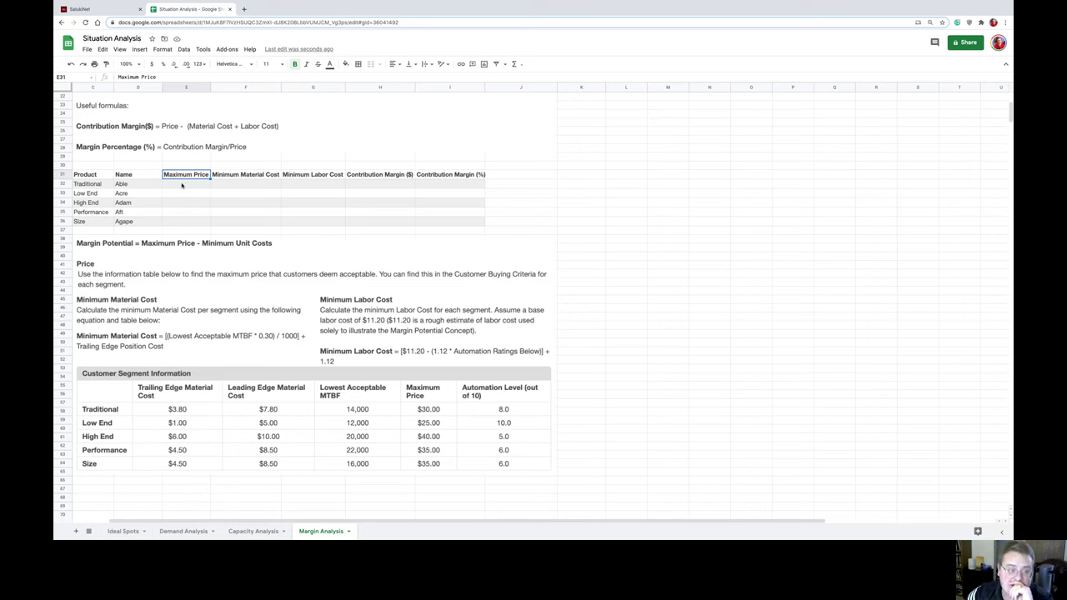
{"action": "left_click", "coordinate": [181, 185]}
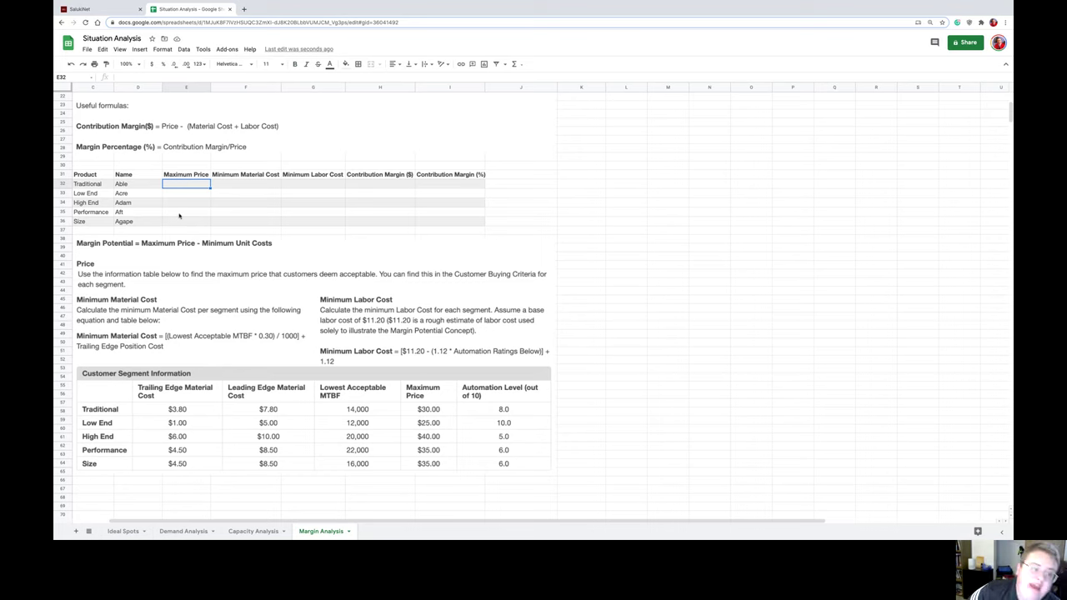
{"action": "type", "text": "30"}
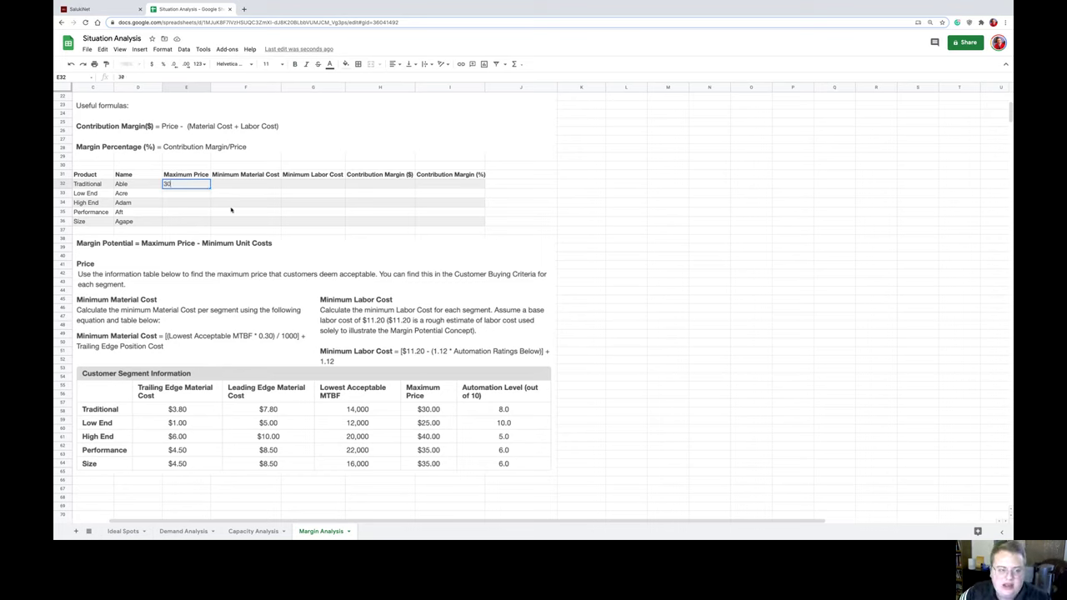
{"action": "key", "text": "Return"}
{"action": "key", "text": "Up"}
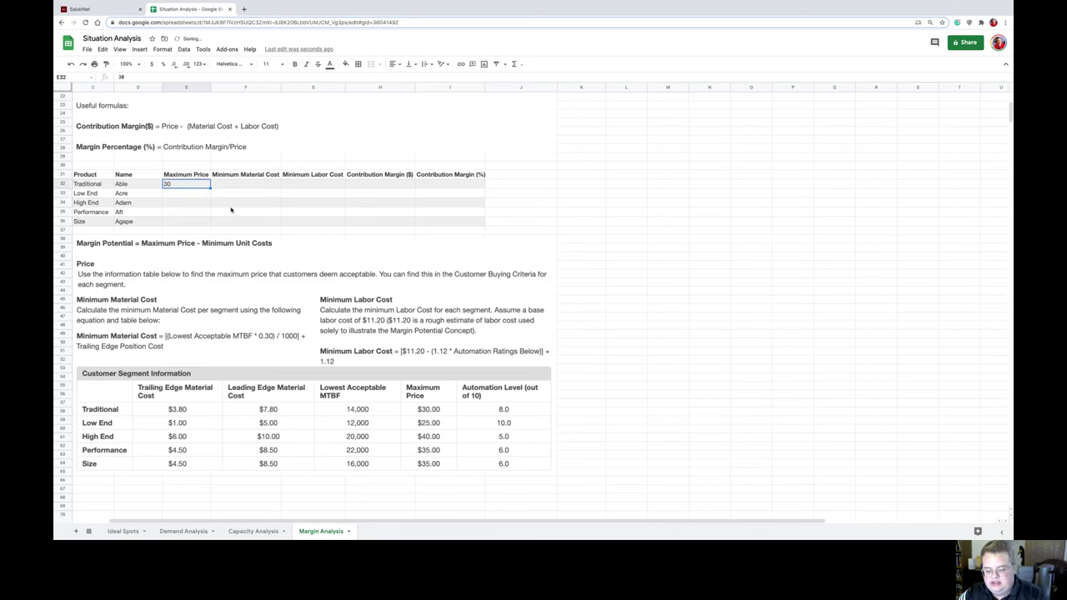
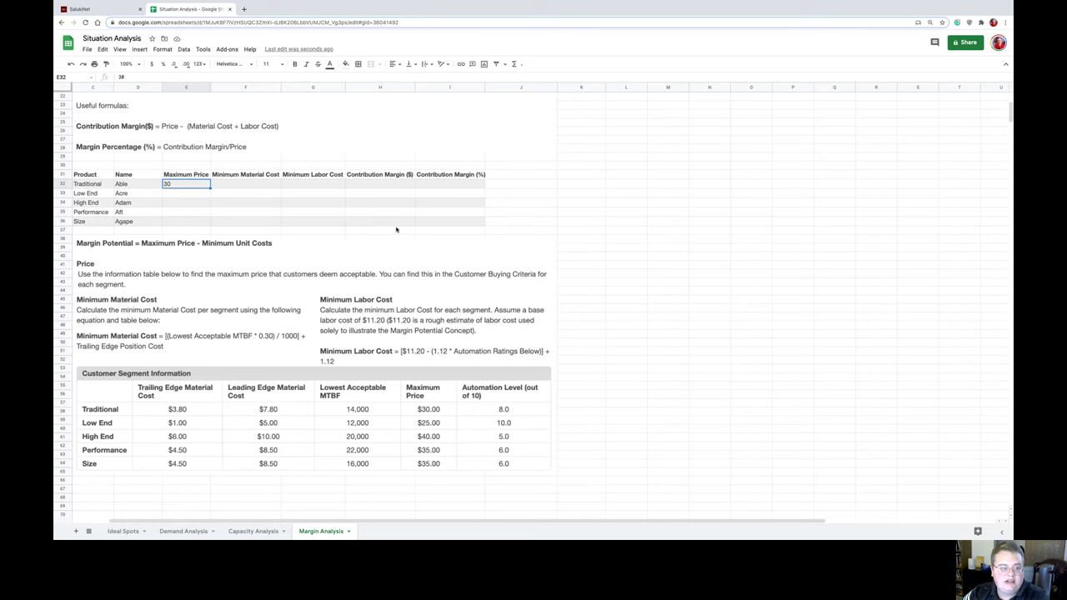
{"action": "key", "text": "Tab"}
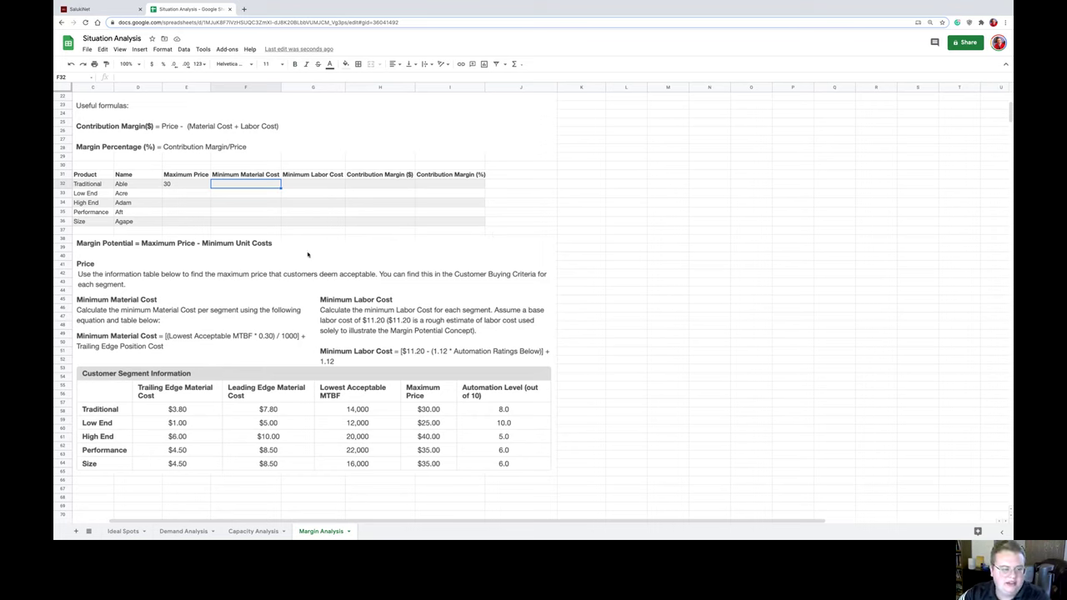
- Calculate Able's minimum material cost in F32 with the formula =((14000*.30)/1000)+3.80 and format the cell as currency
{"action": "type", "text": "="}
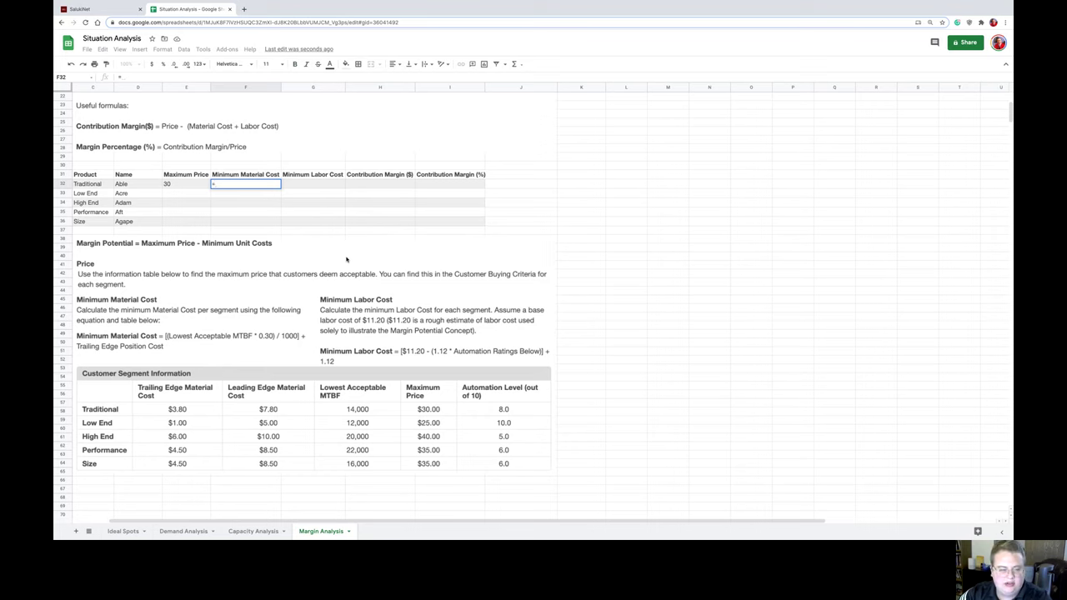
{"action": "type", "text": "(("}
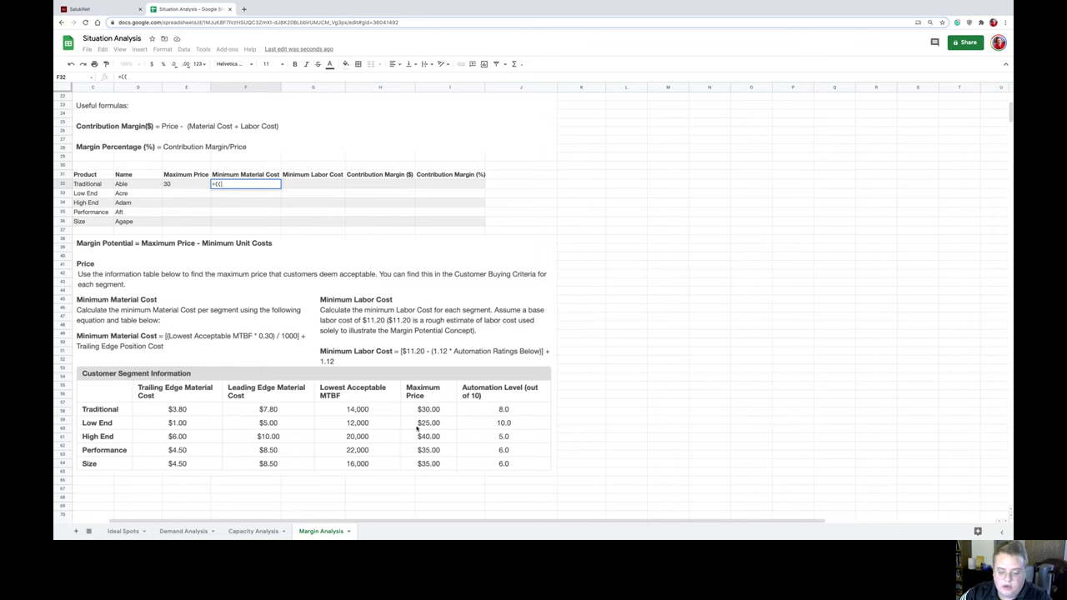
{"action": "type", "text": "14"}
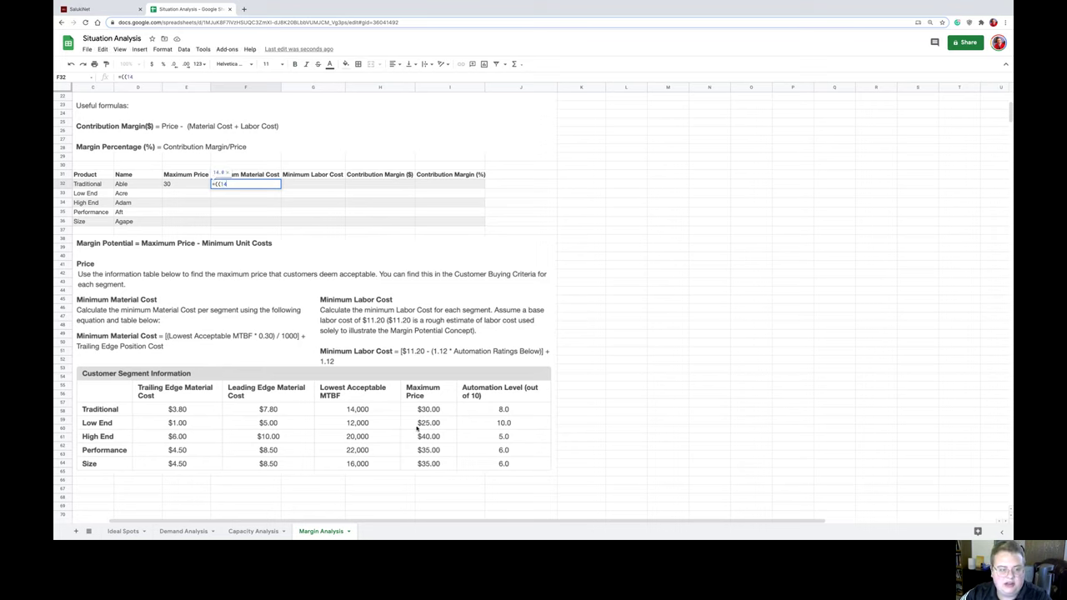
{"action": "type", "text": "000"}
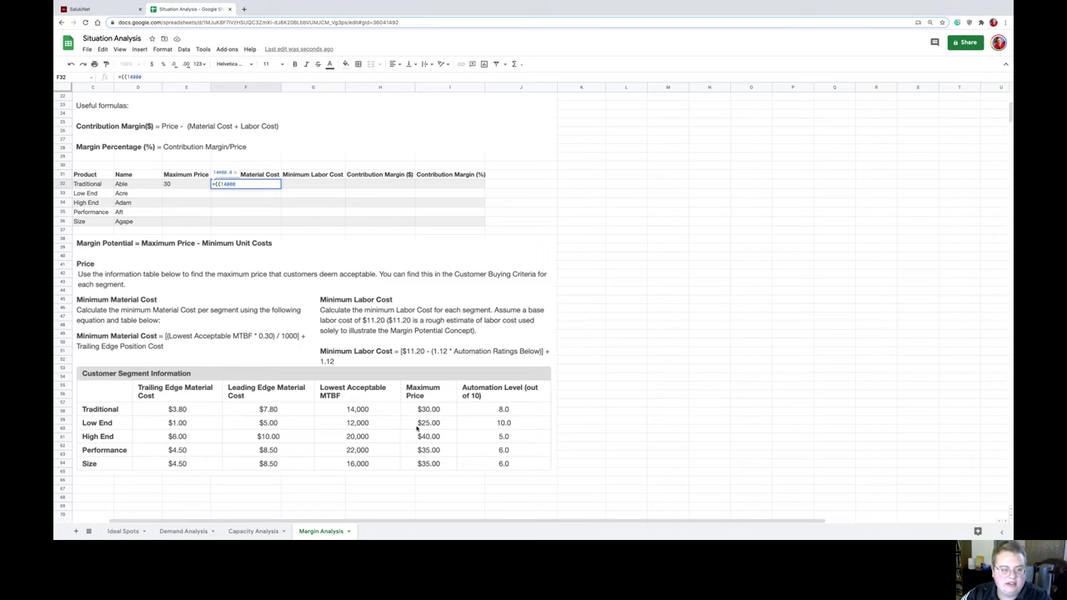
{"action": "type", "text": "*"}
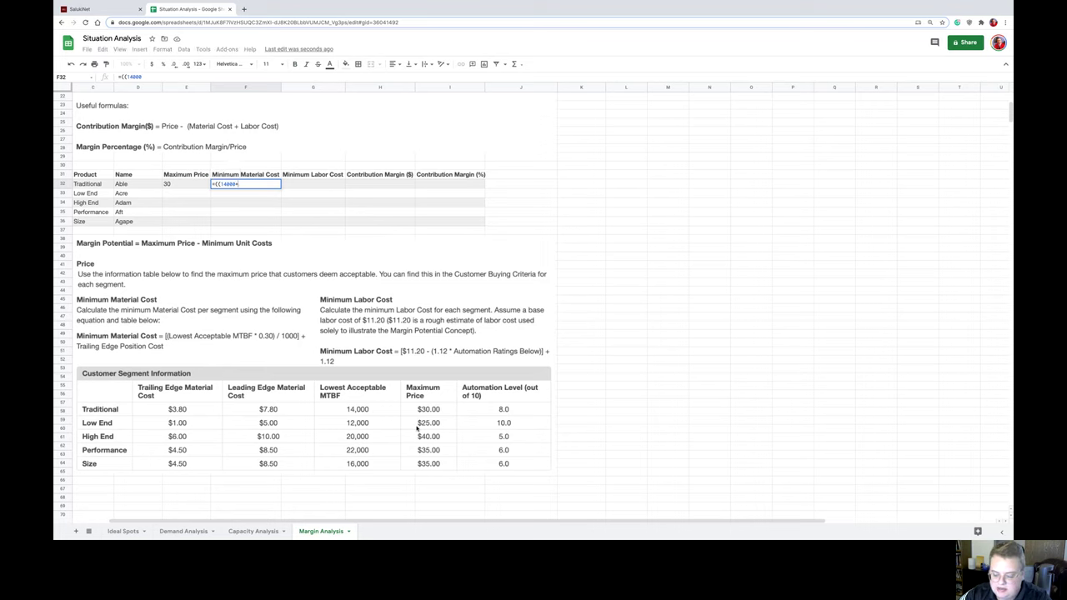
{"action": "type", "text": ".30"}
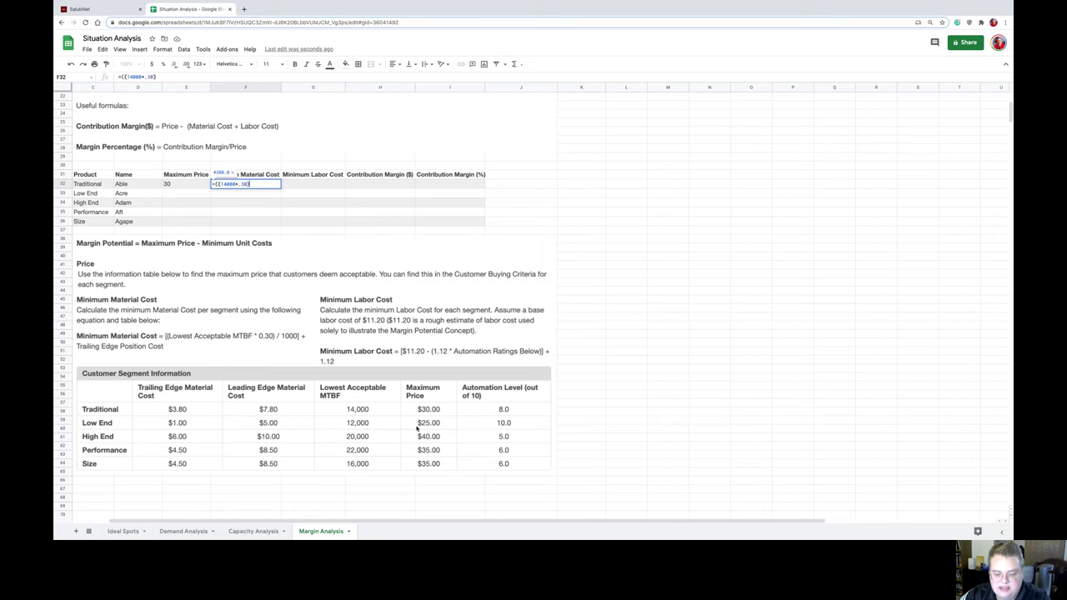
{"action": "type", "text": ")/"}
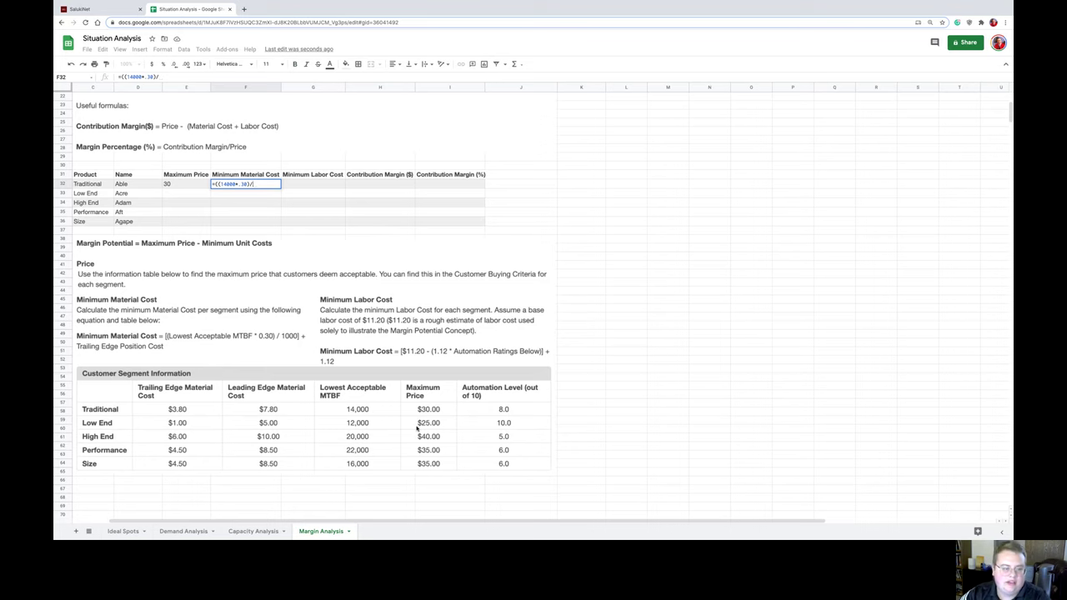
{"action": "type", "text": "1000"}
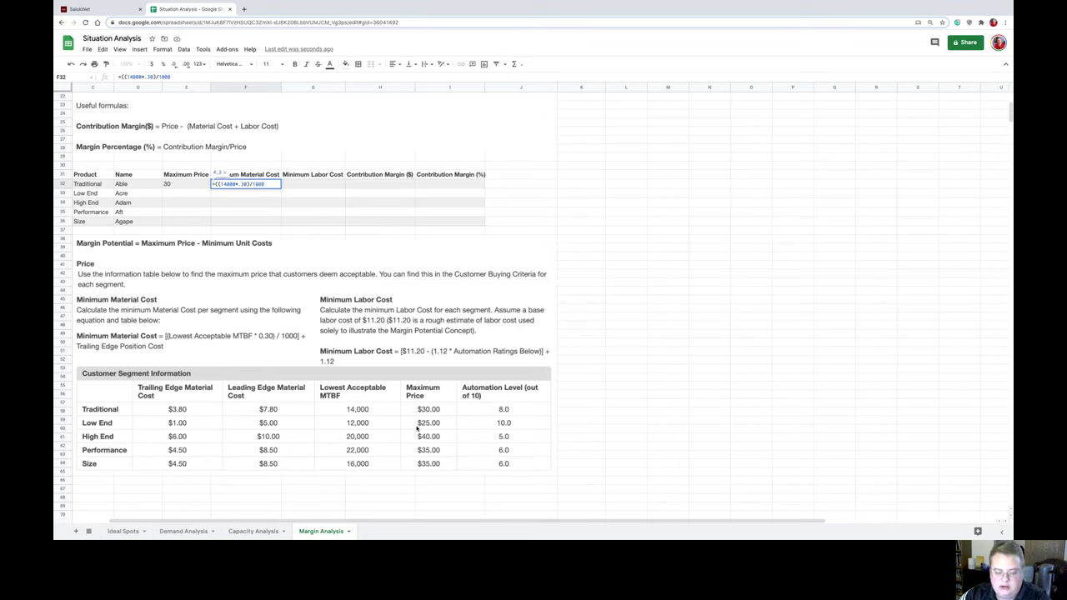
{"action": "type", "text": ")"}
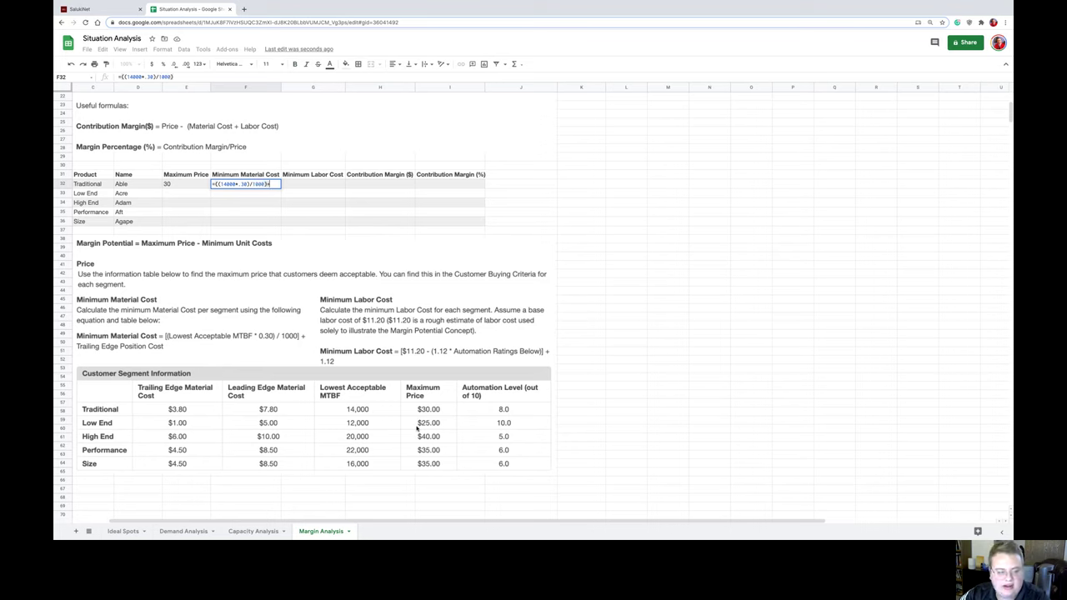
{"action": "type", "text": "+"}
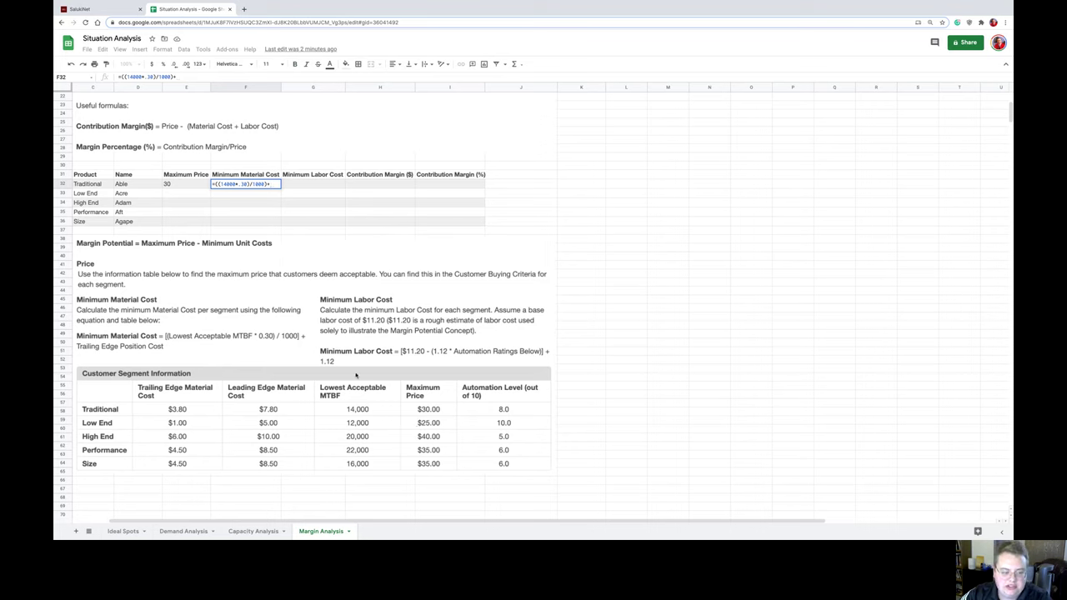
{"action": "type", "text": "3.80"}
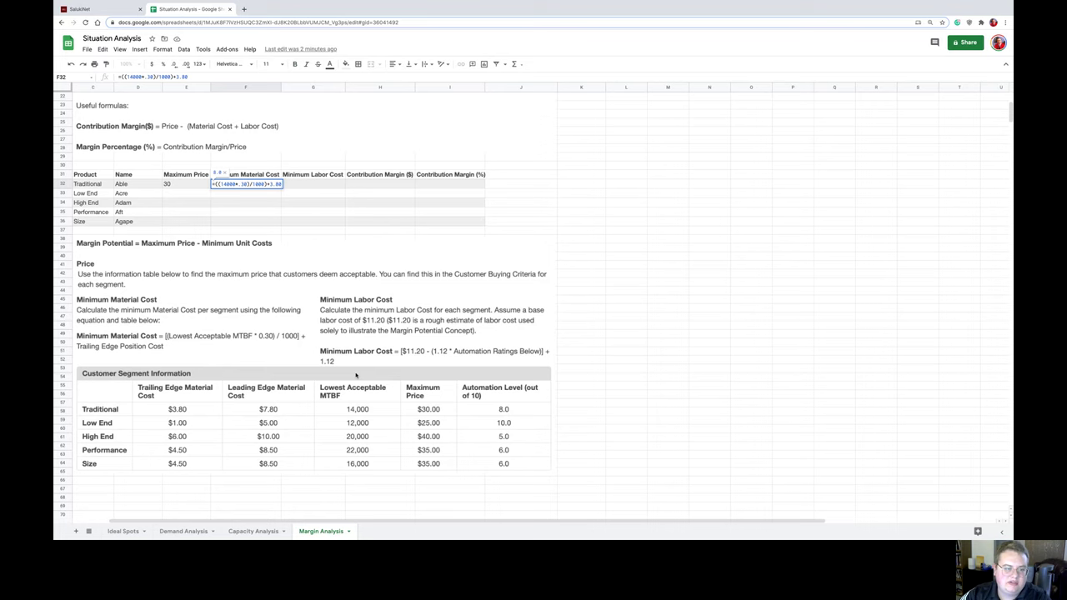
{"action": "key", "text": "Return"}
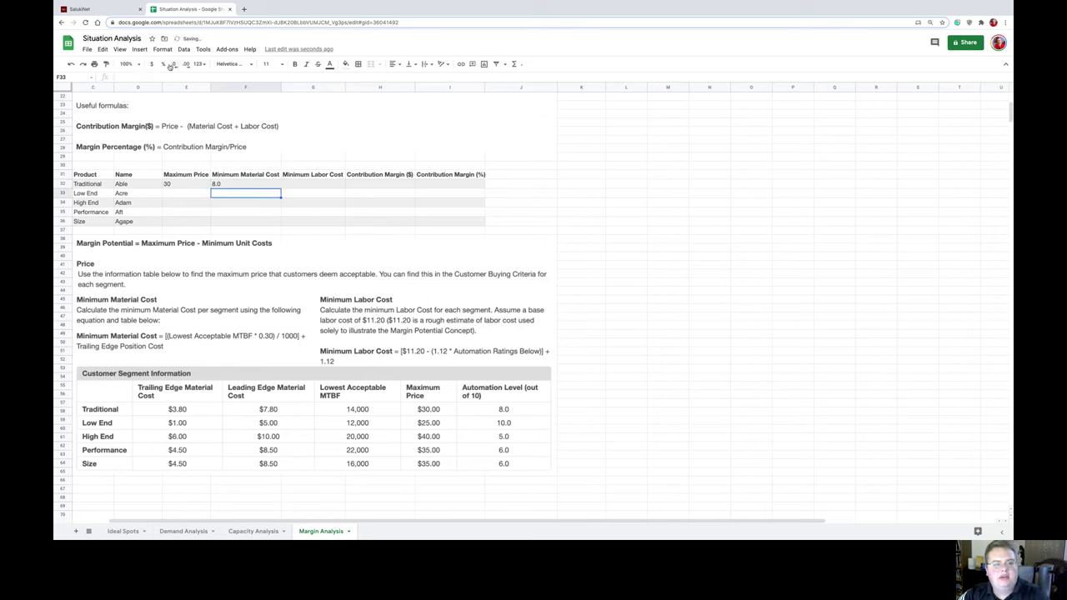
{"action": "key", "text": "Up"}
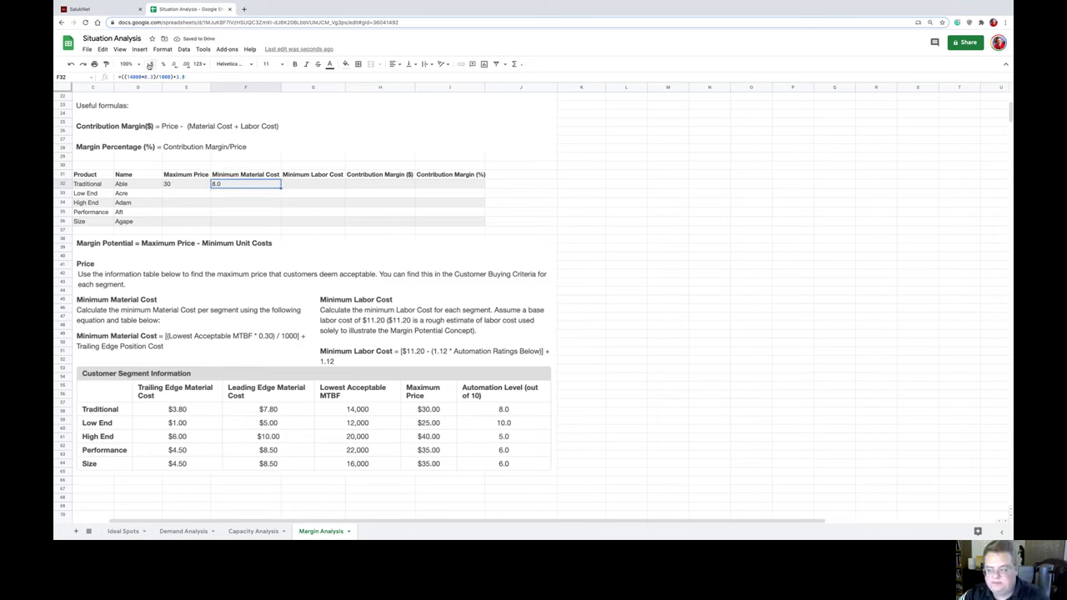
{"action": "left_click", "coordinate": [150, 64]}
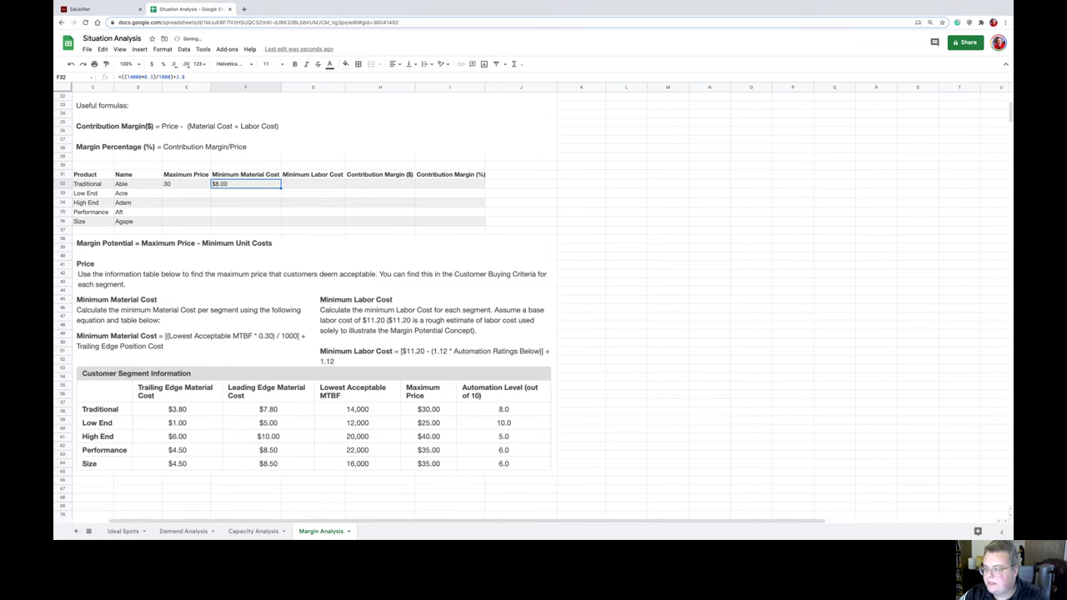
- Calculate Able's minimum labor cost in G32 with the formula =(11.20-(1.12*8)+1.12)
{"action": "left_click", "coordinate": [337, 185]}
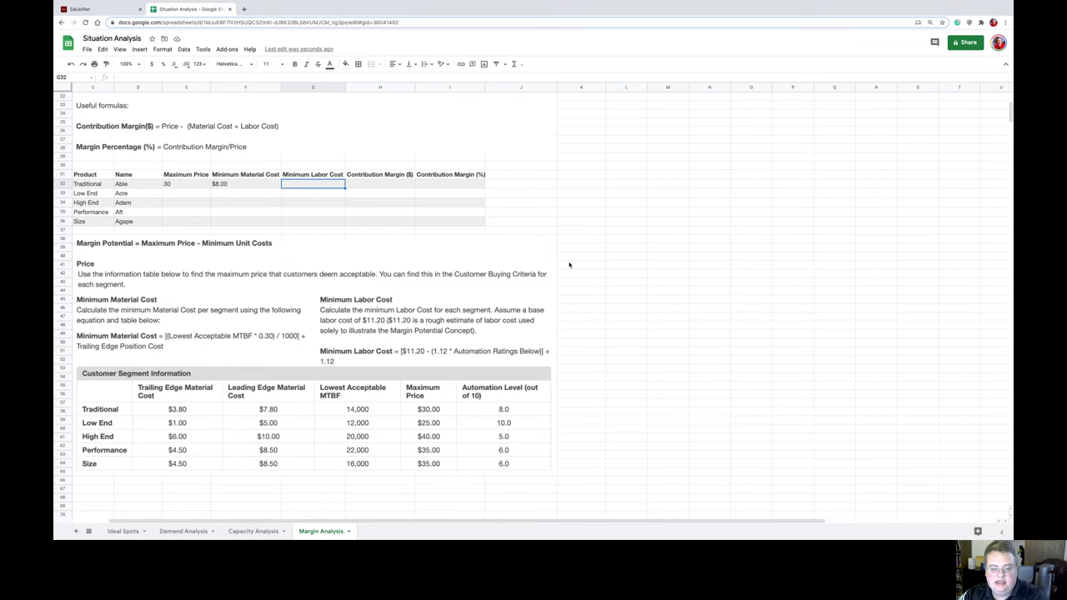
{"action": "type", "text": "="}
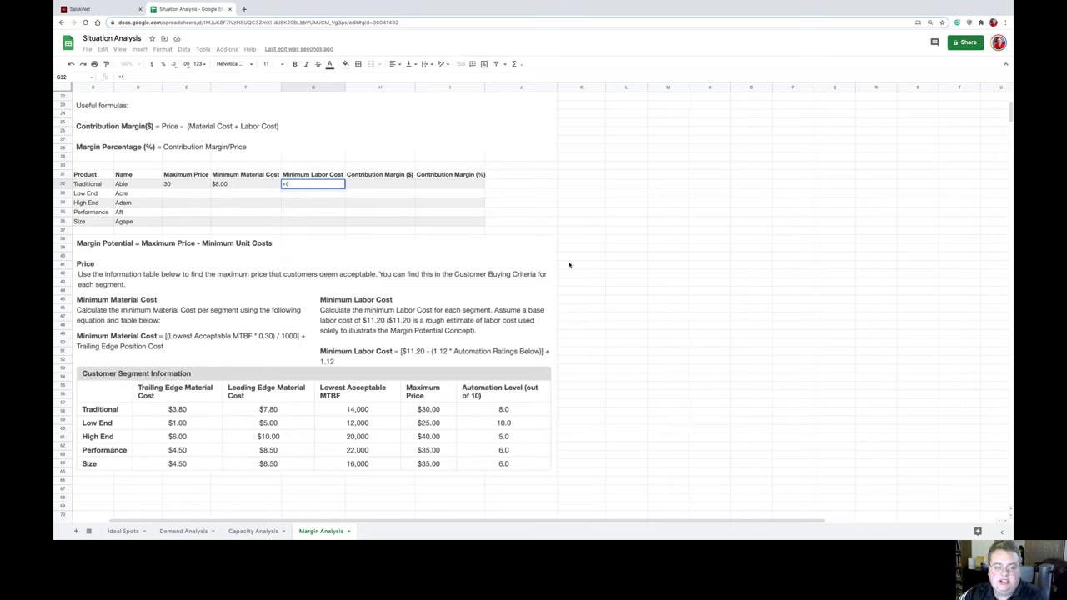
{"action": "type", "text": "(11.2"}
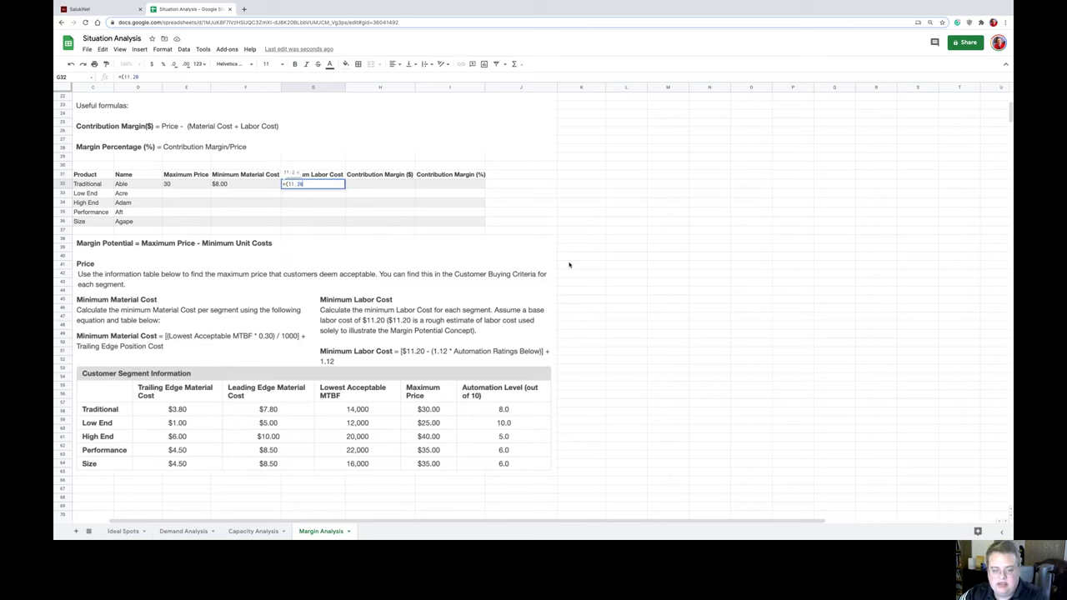
{"action": "type", "text": "0-"}
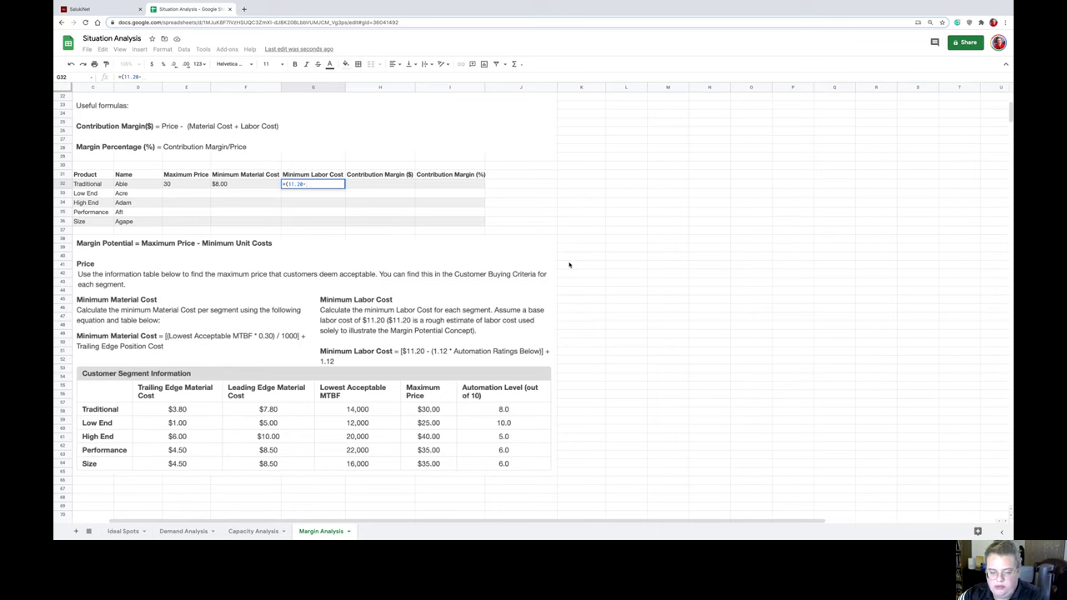
{"action": "type", "text": "(1.12"}
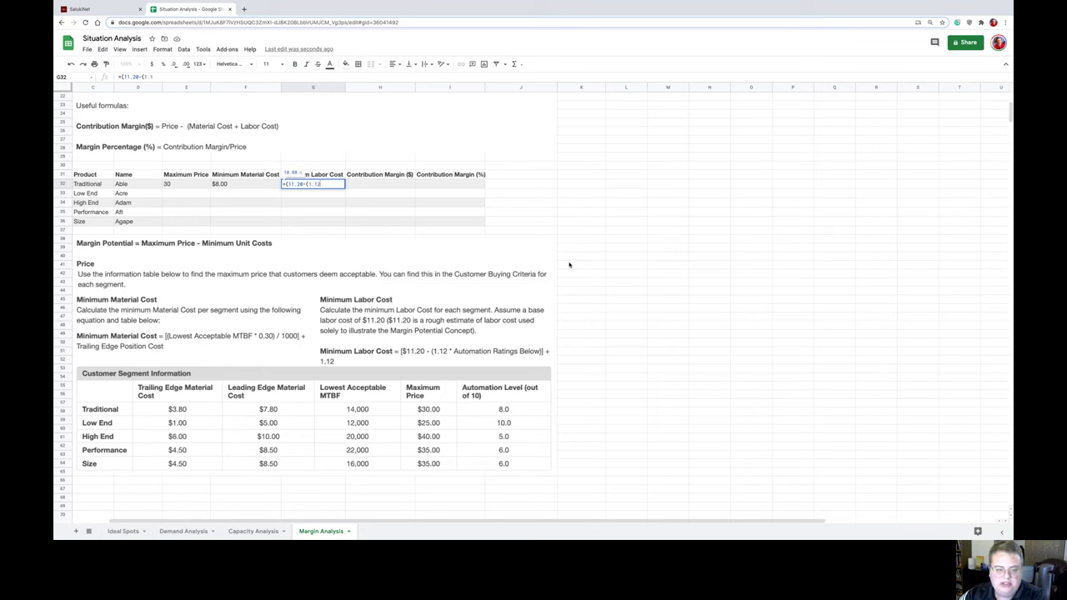
{"action": "type", "text": "*"}
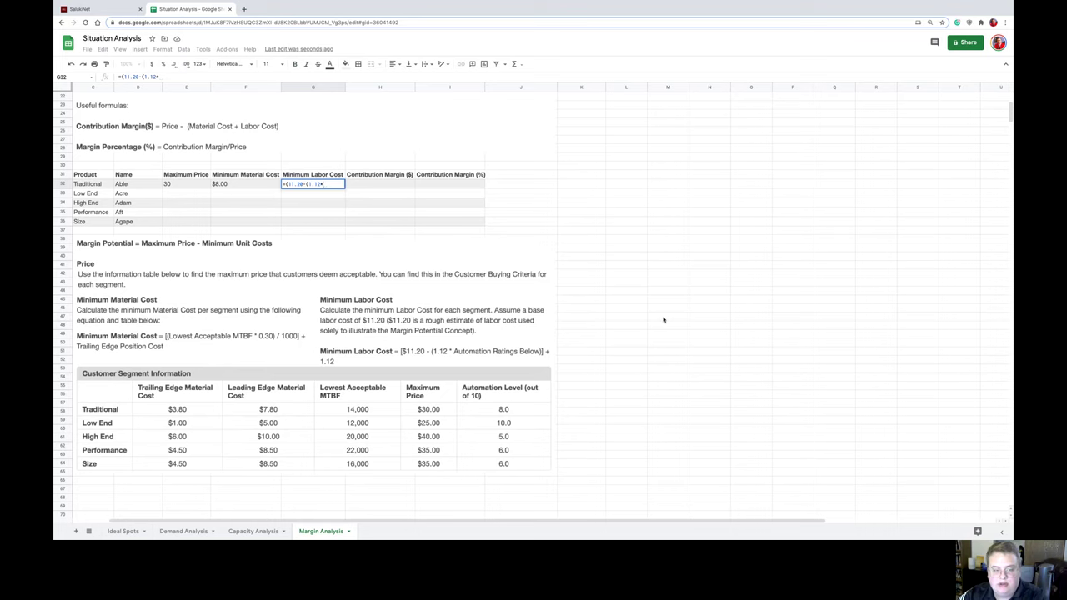
{"action": "type", "text": "8))"}
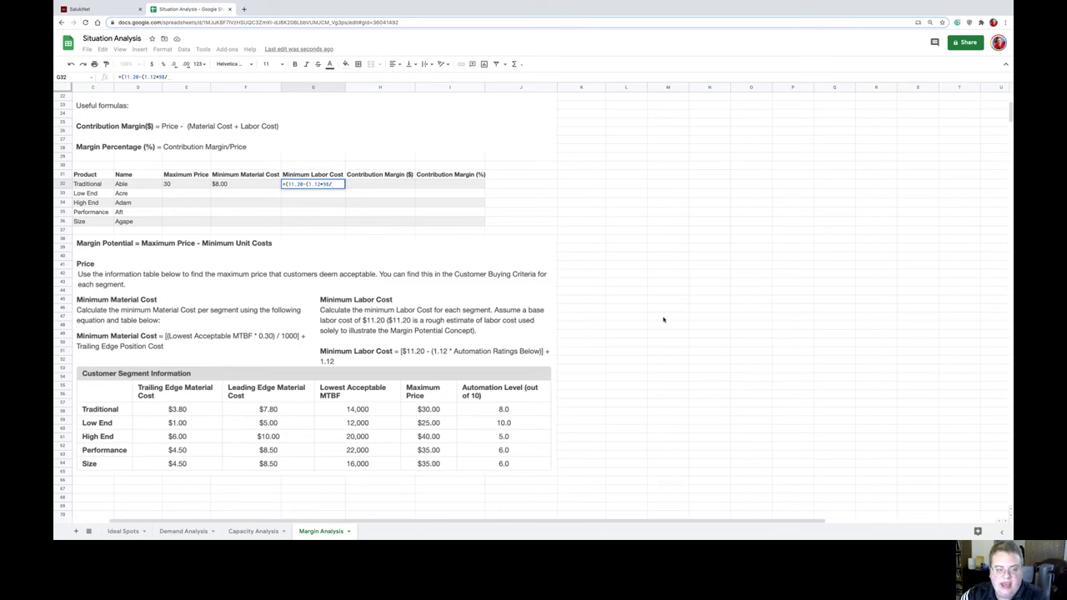
{"action": "key", "text": "BackSpace"}
{"action": "type", "text": ")"}
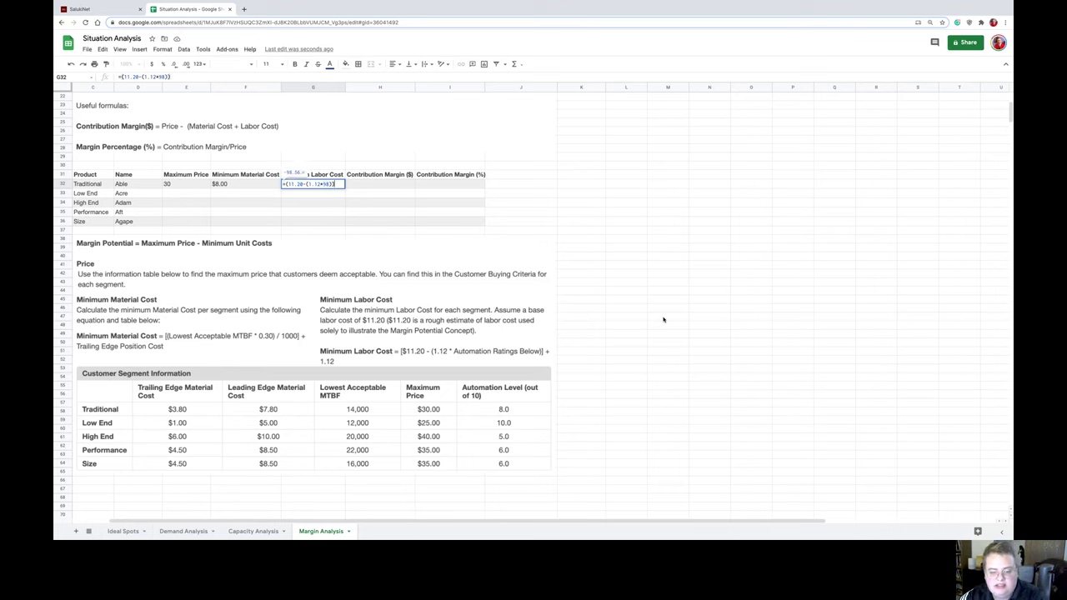
{"action": "type", "text": "+1.12"}
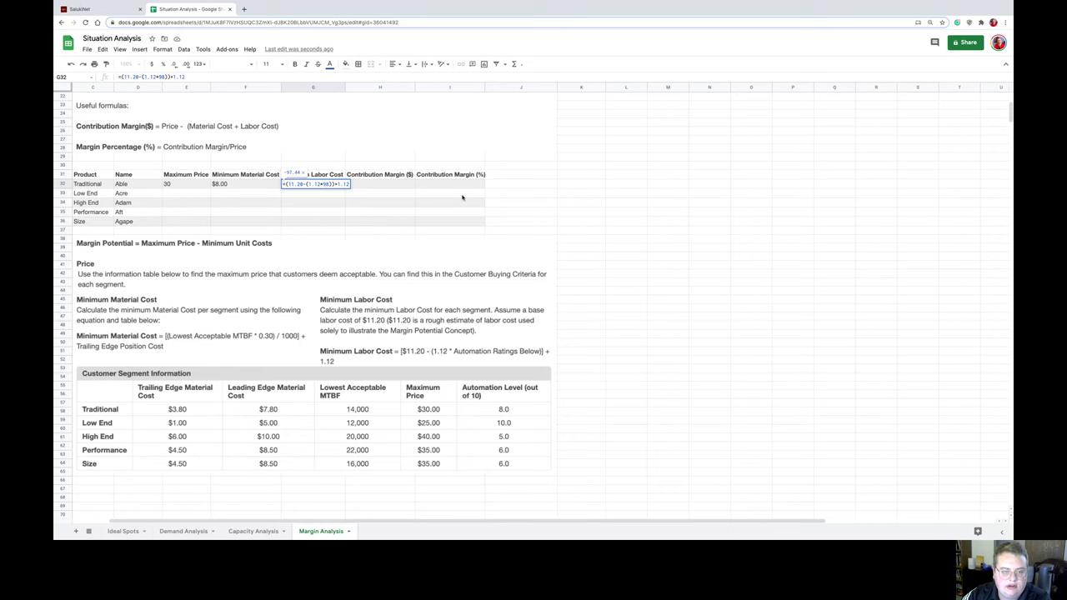
{"action": "key", "text": "BackSpace"}
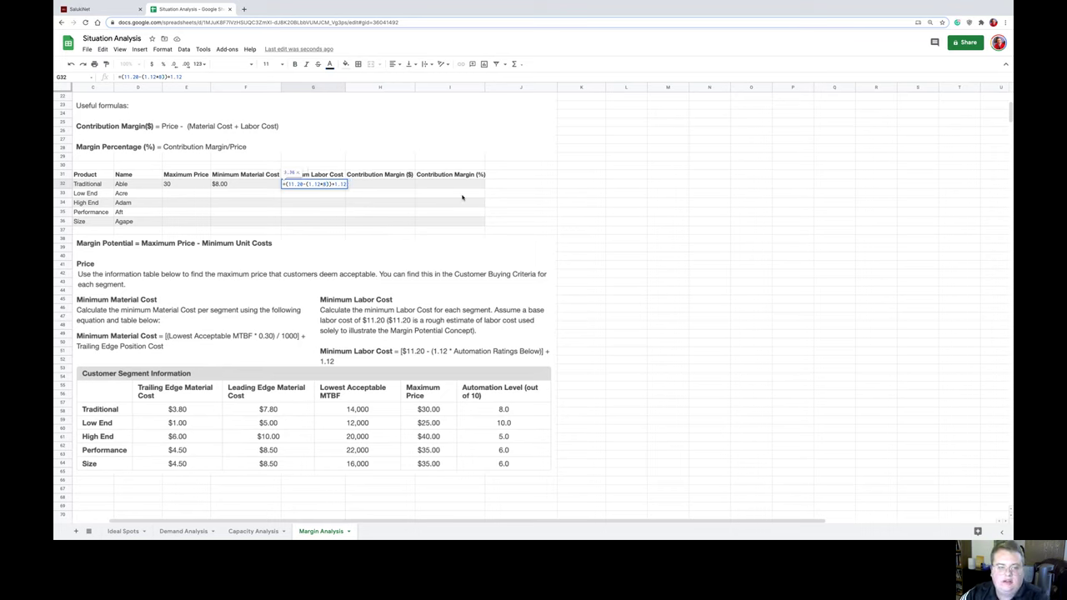
{"action": "key", "text": "Return"}
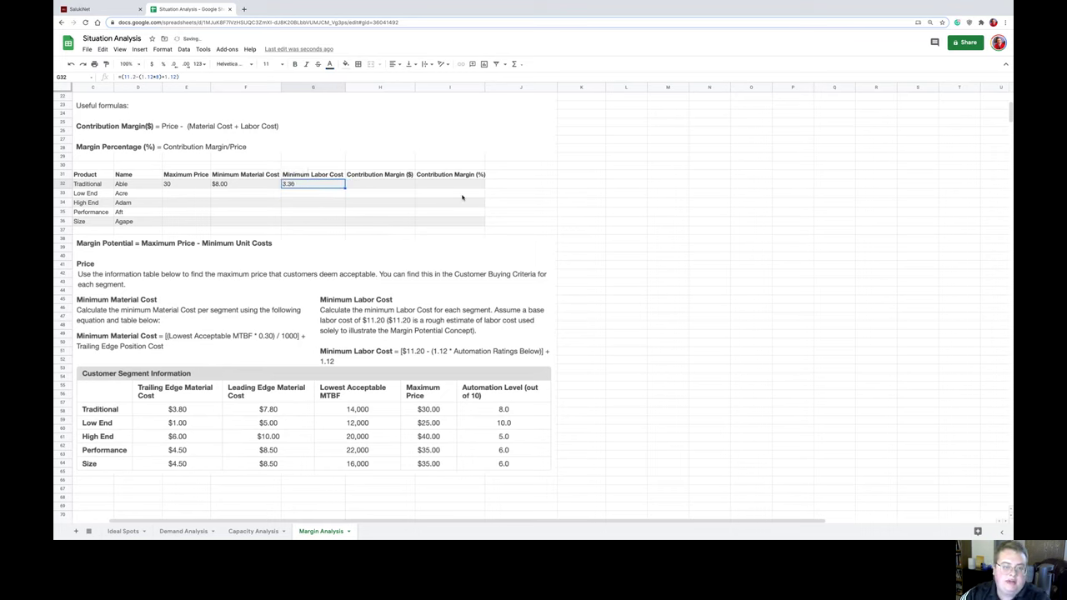
- Review the formulas and values for Able's minimum labor cost, minimum material cost and maximum price in row 32
{"action": "key", "text": "F2"}
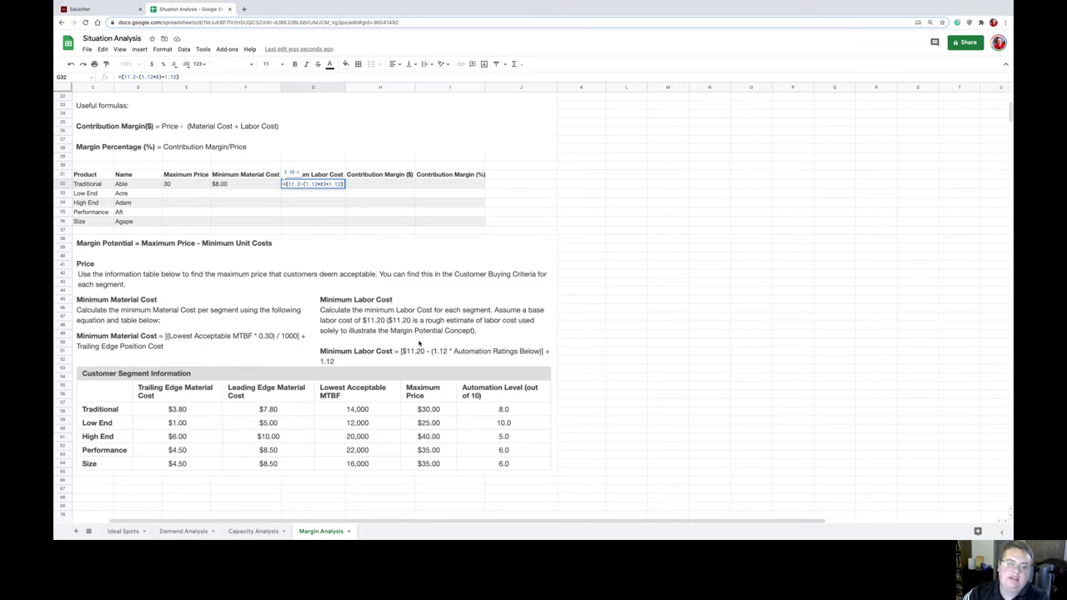
{"action": "key", "text": "Return"}
{"action": "key", "text": "Up"}
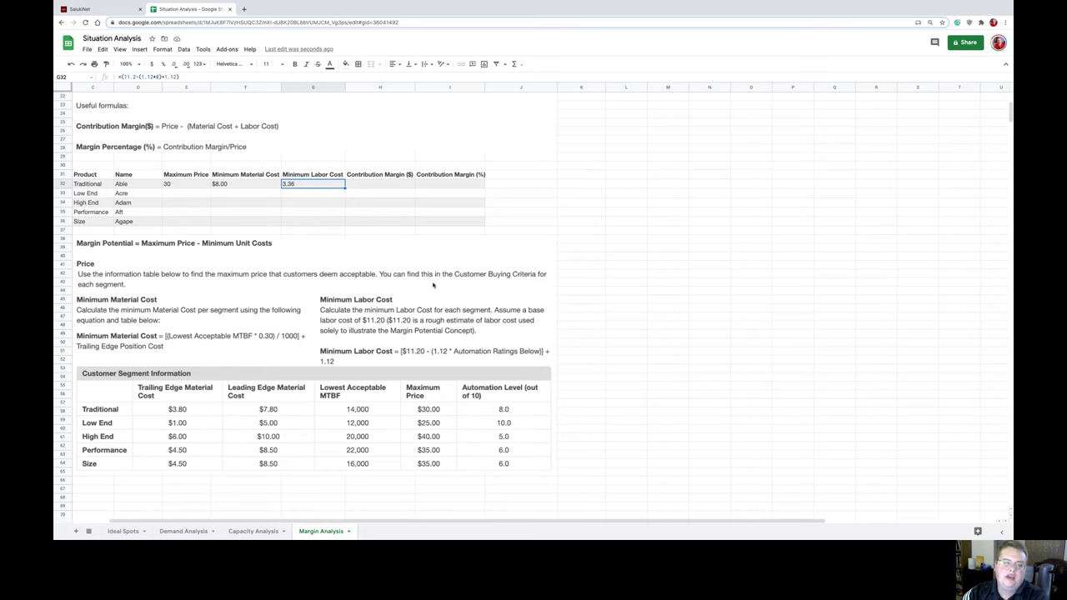
{"action": "left_click", "coordinate": [273, 186]}
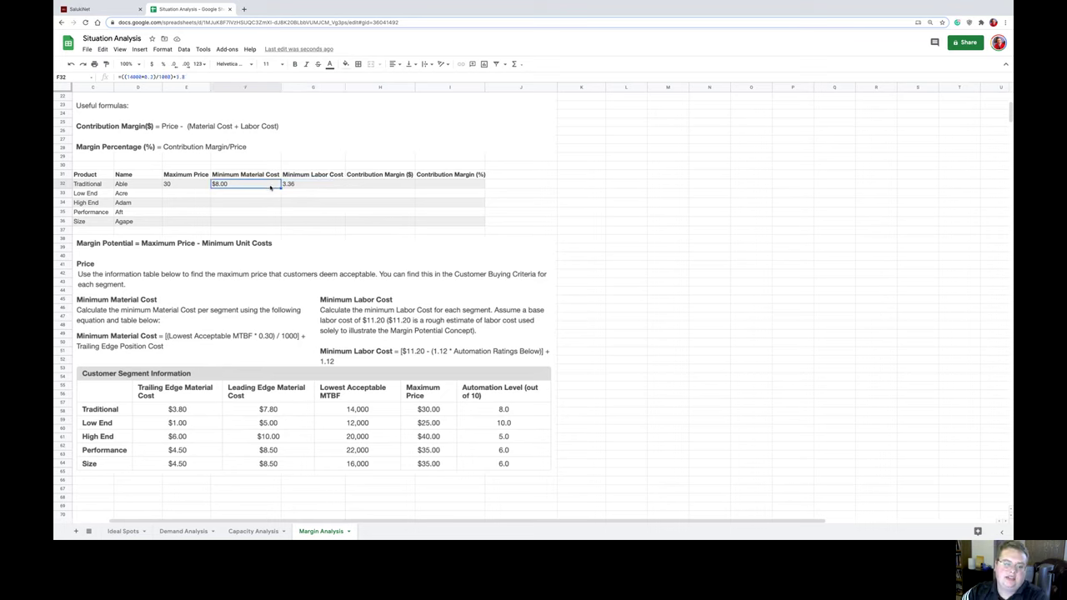
{"action": "key", "text": "Right"}
{"action": "key", "text": "Down"}
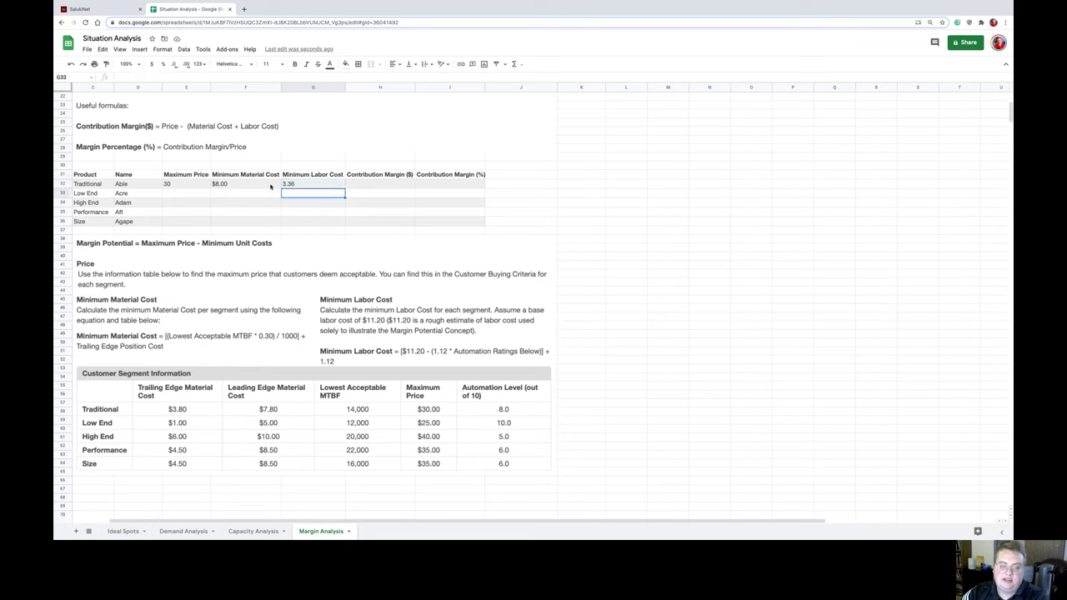
{"action": "key", "text": "Up"}
{"action": "key", "text": "Left"}
{"action": "key", "text": "Left"}
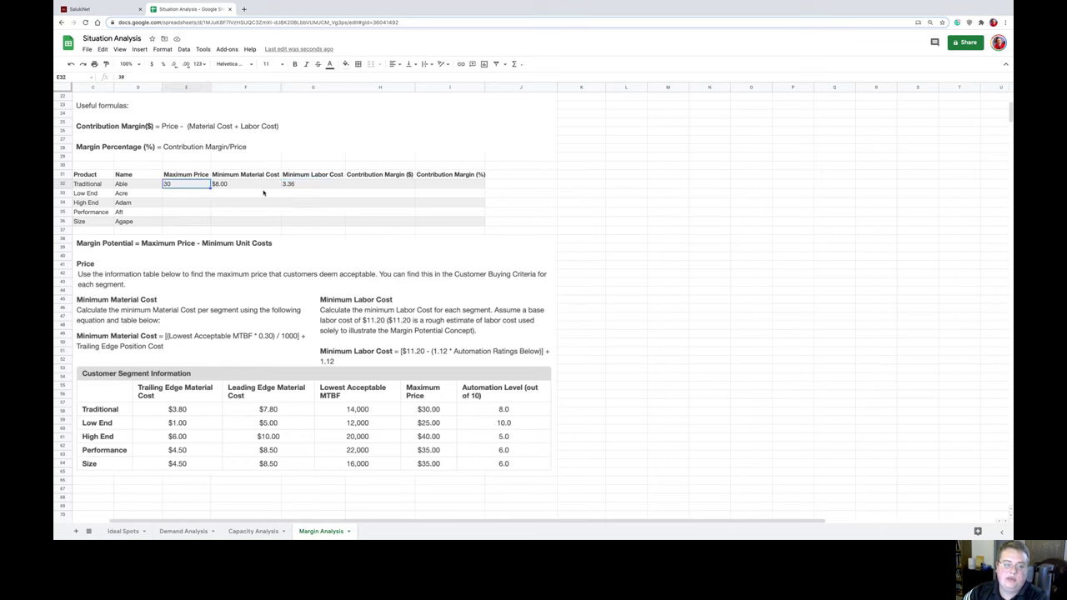
- Calculate Able's potential contribution margin in dollars in H32 with the formula =E32-(F32+G32)
{"action": "key", "text": "Right"}
{"action": "key", "text": "Right"}
{"action": "key", "text": "Right"}
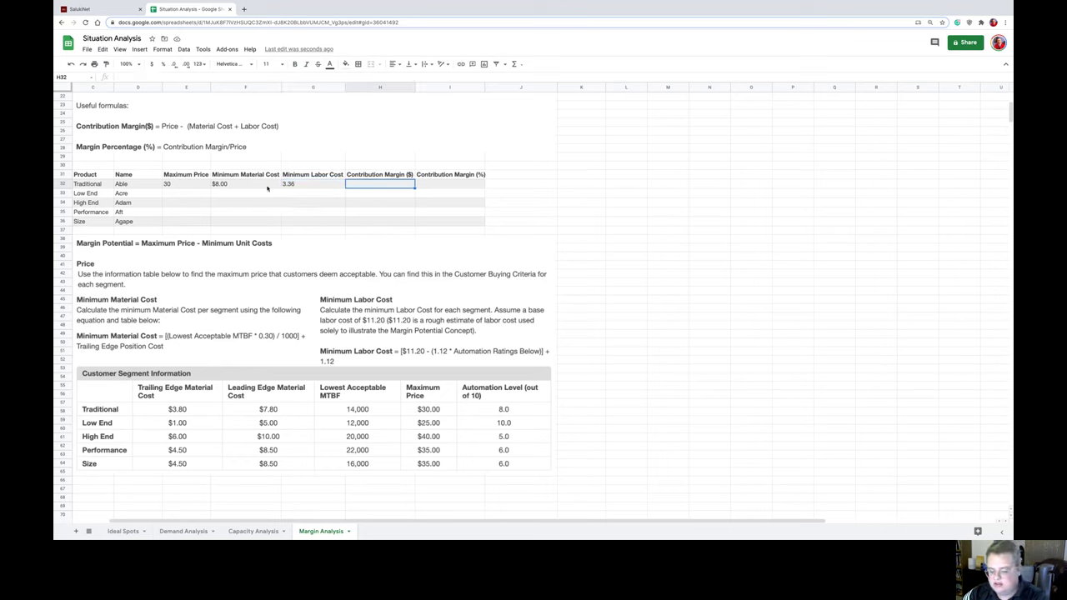
{"action": "type", "text": "="}
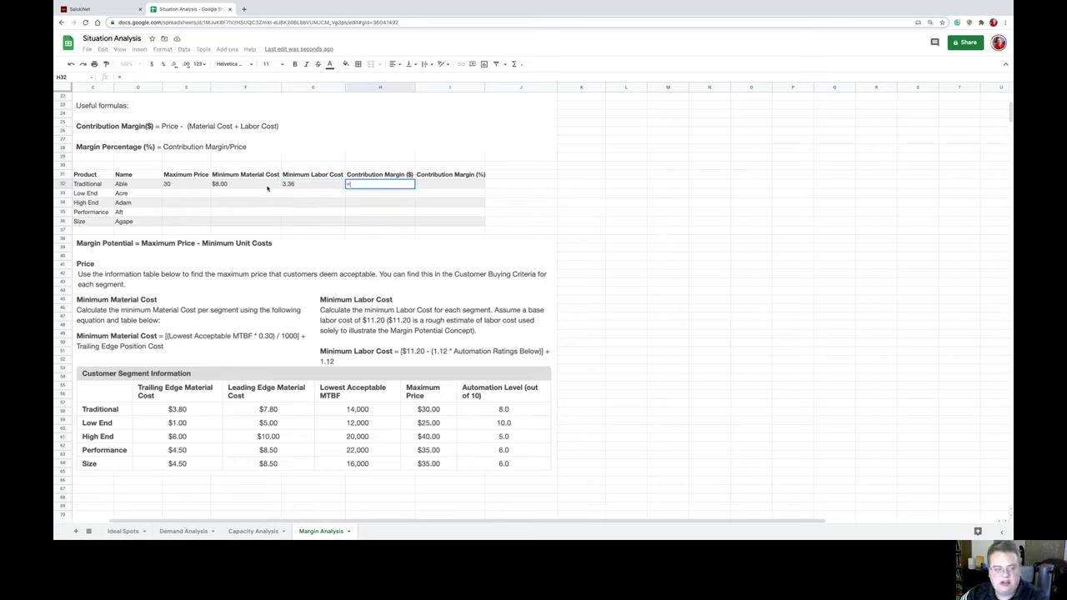
{"action": "key", "text": "Left"}
{"action": "key", "text": "Left"}
{"action": "key", "text": "Left"}
{"action": "type", "text": "-("}
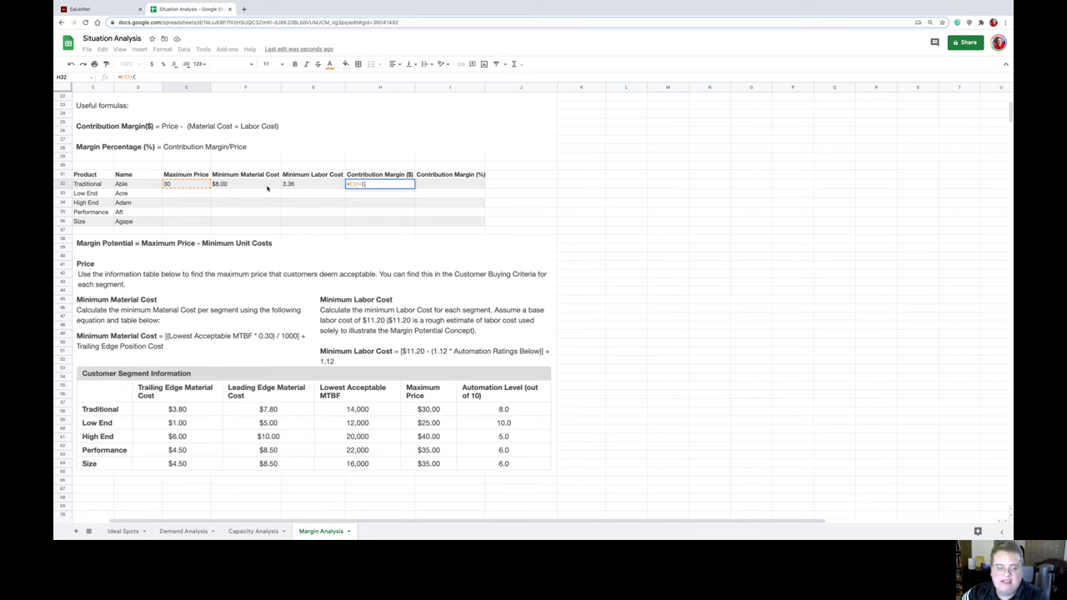
{"action": "key", "text": "Left"}
{"action": "key", "text": "Left"}
{"action": "type", "text": "+"}
{"action": "key", "text": "Left"}
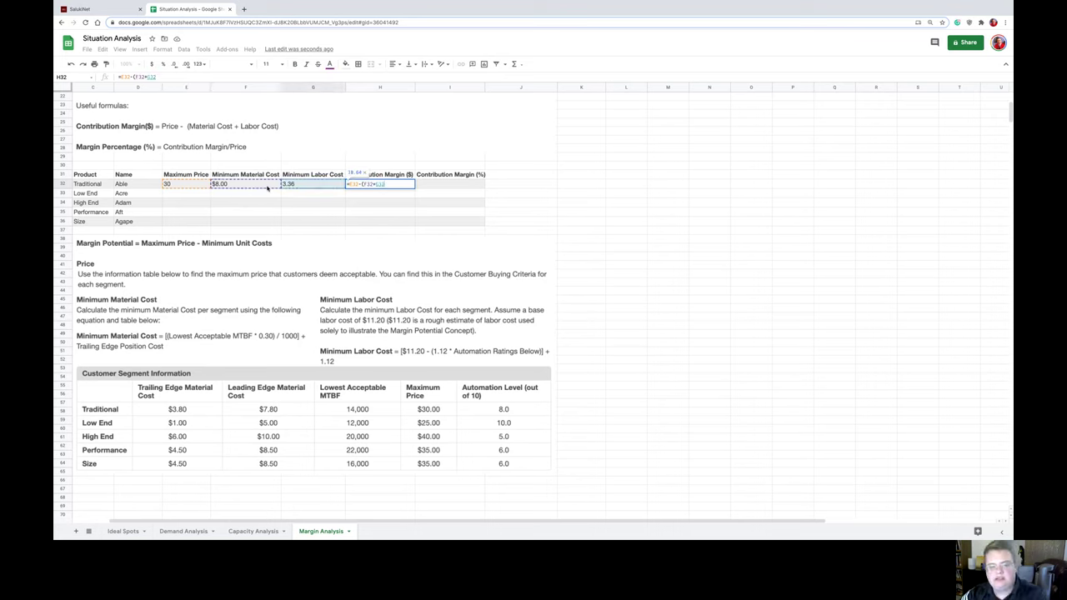
{"action": "key", "text": "Return"}
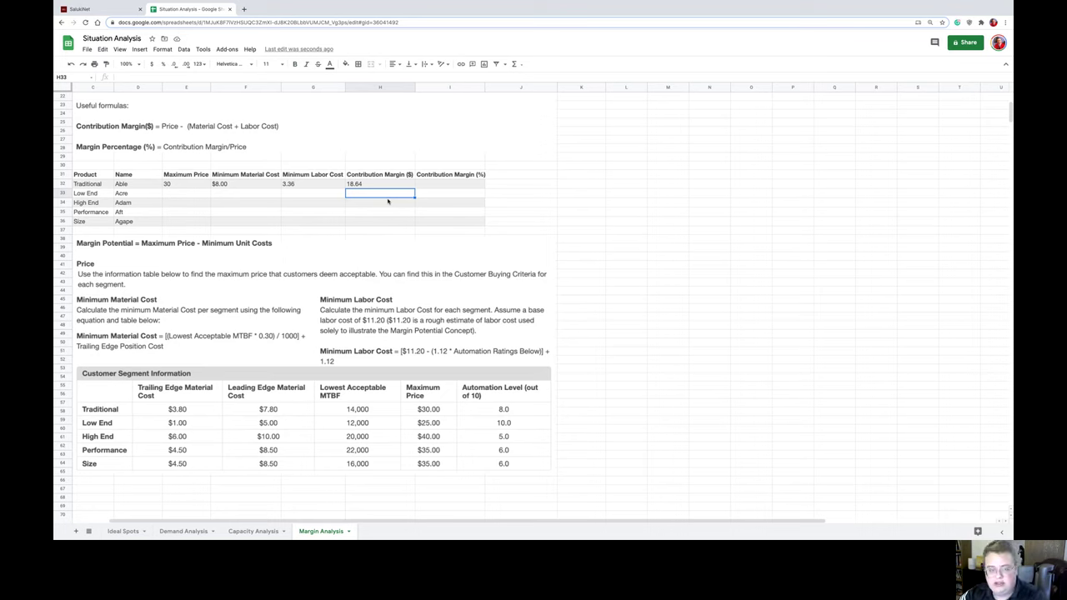
- Calculate Able's potential contribution margin percentage in I32 with the formula =H32/E32
{"action": "key", "text": "Up"}
{"action": "key", "text": "Right"}
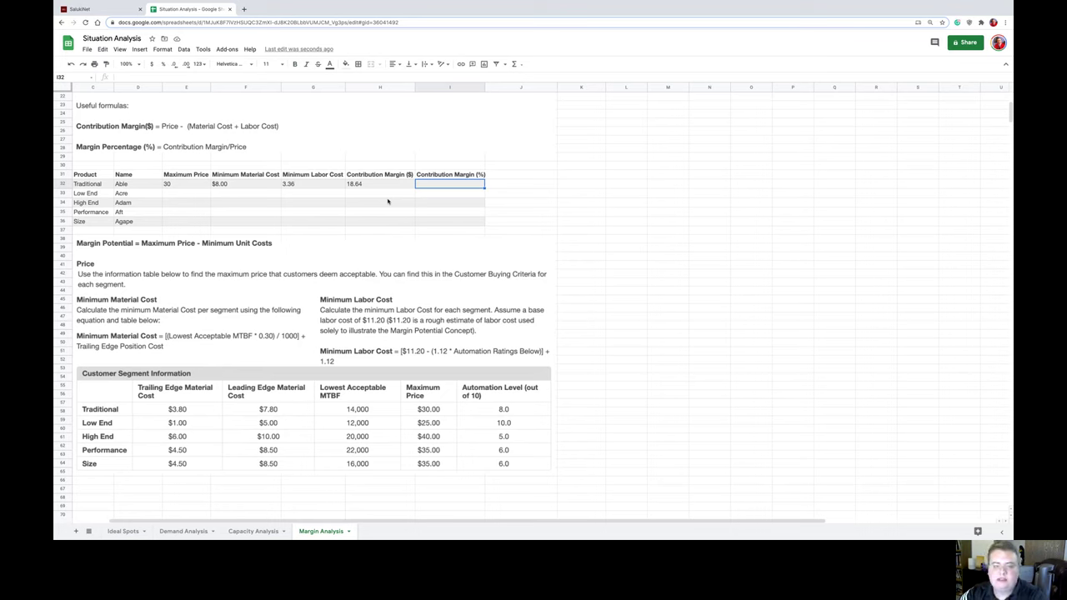
{"action": "type", "text": "="}
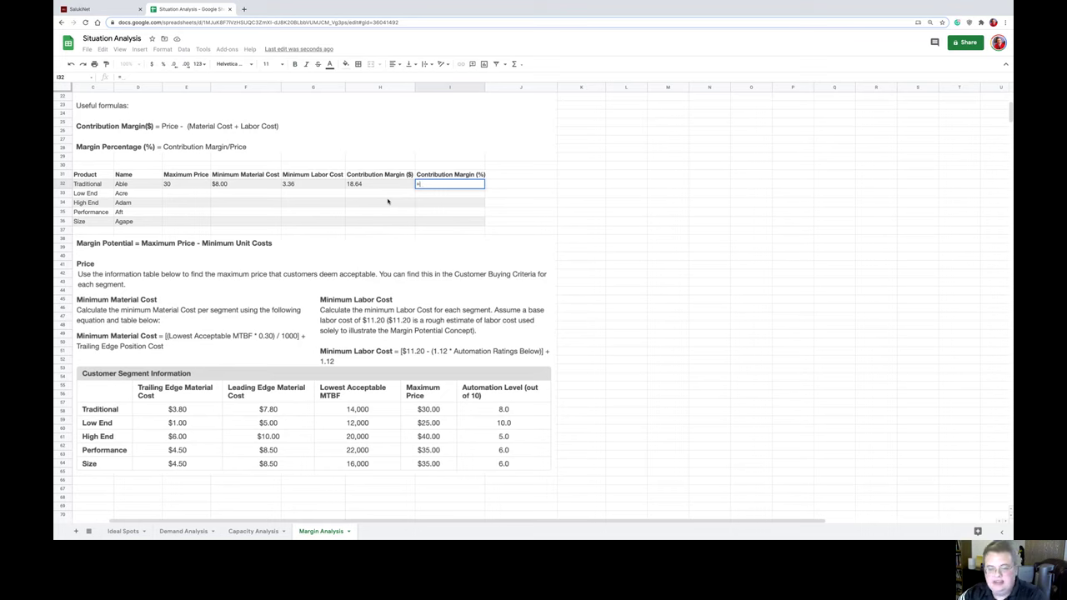
{"action": "key", "text": "Left"}
{"action": "type", "text": "/"}
{"action": "key", "text": "Left"}
{"action": "key", "text": "Left"}
{"action": "key", "text": "Left"}
{"action": "key", "text": "Left"}
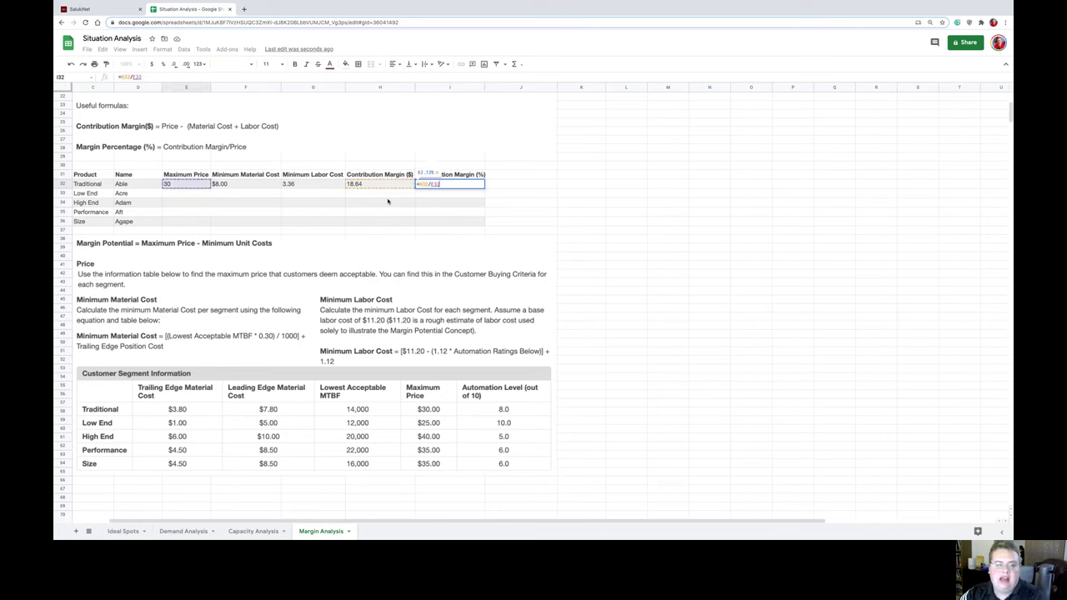
{"action": "key", "text": "Return"}
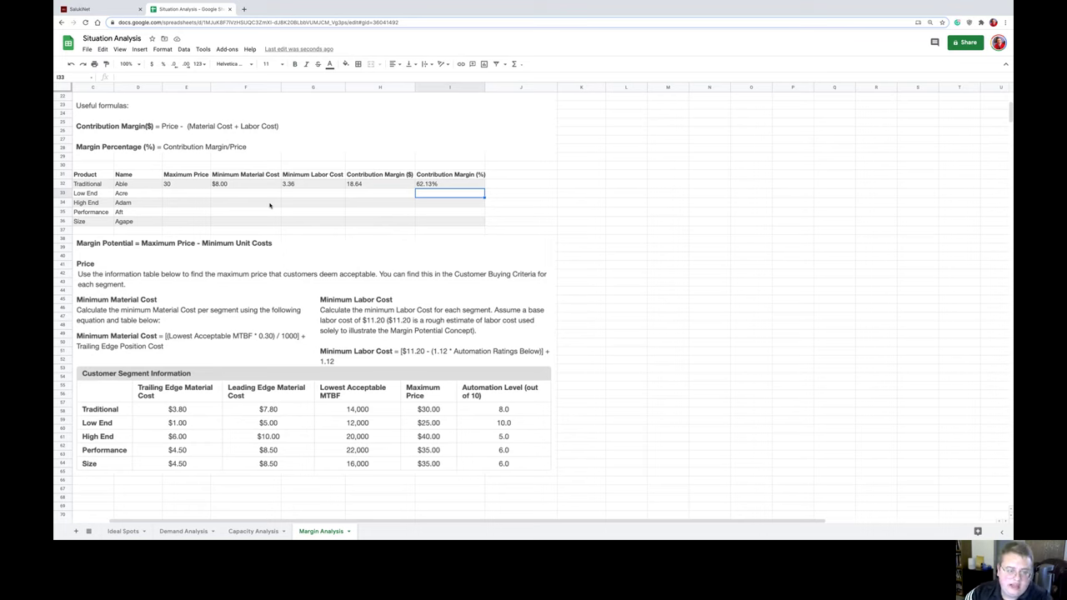
{"action": "left_click_drag", "start_coordinate": [182, 196], "coordinate": [437, 213]}
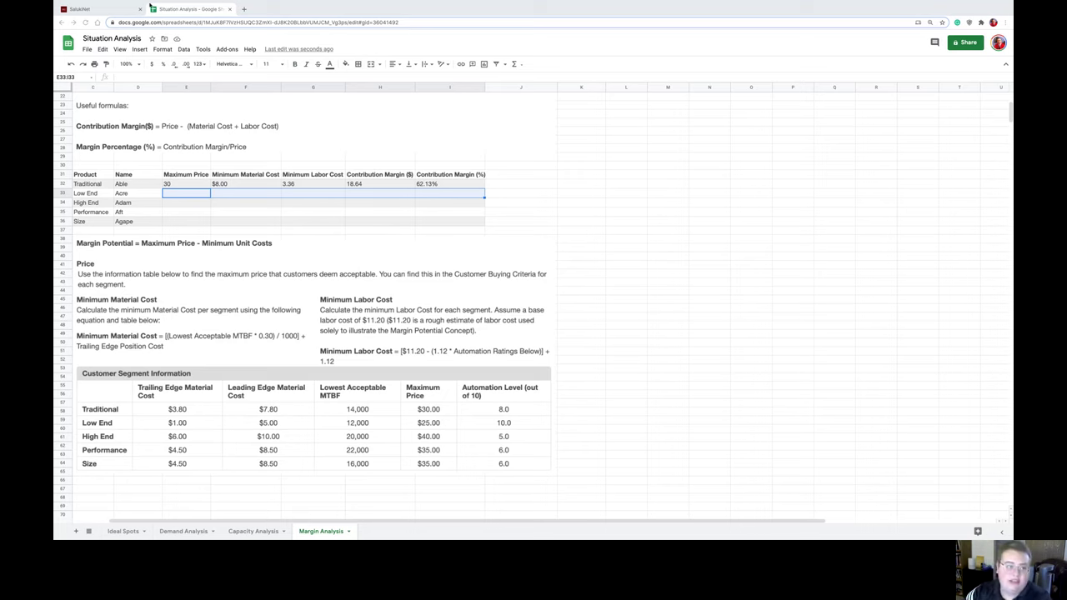
{"action": "mouse_move", "coordinate": [102, 10]}
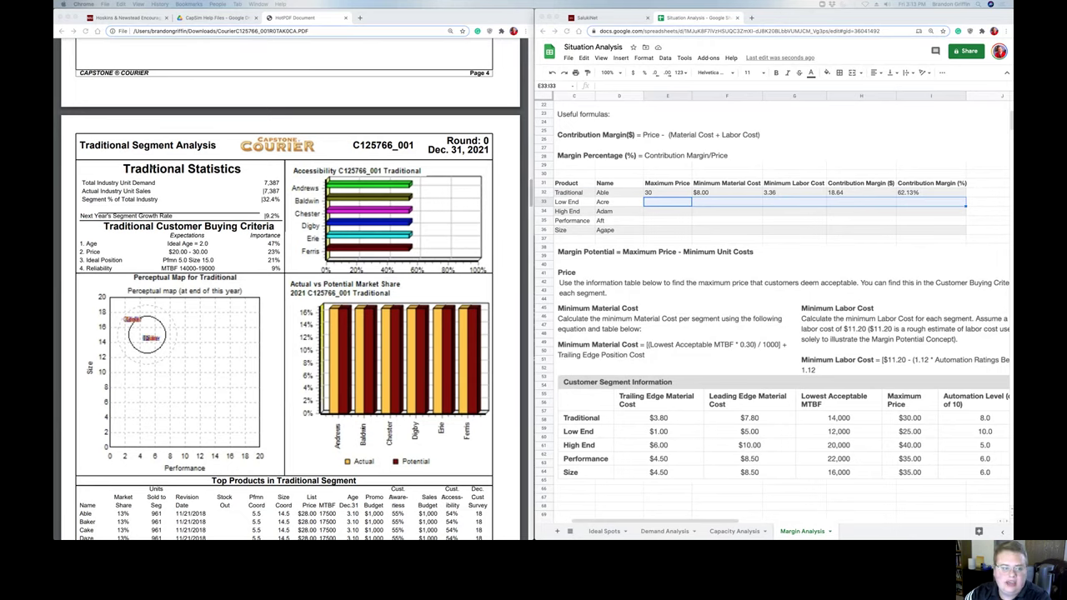
{"action": "left_click", "coordinate": [495, 134]}
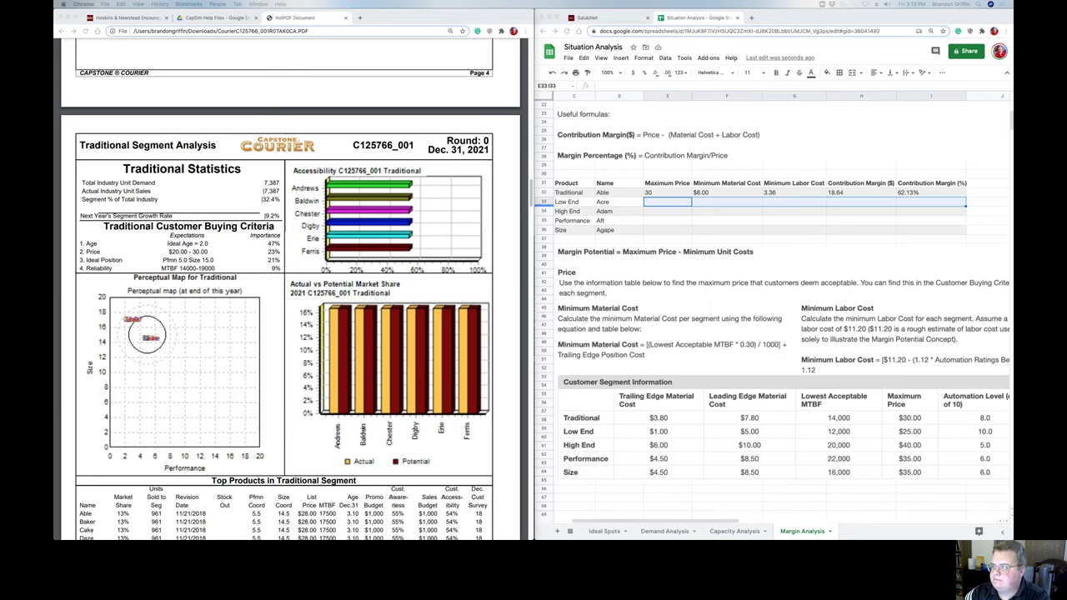
- Reopen the Capsim Consumer Report page and examine its instructions, A-B-C grading chart and segment grade tables alongside the Traditional Segment Analysis
{"action": "key", "text": "super+shift+t"}
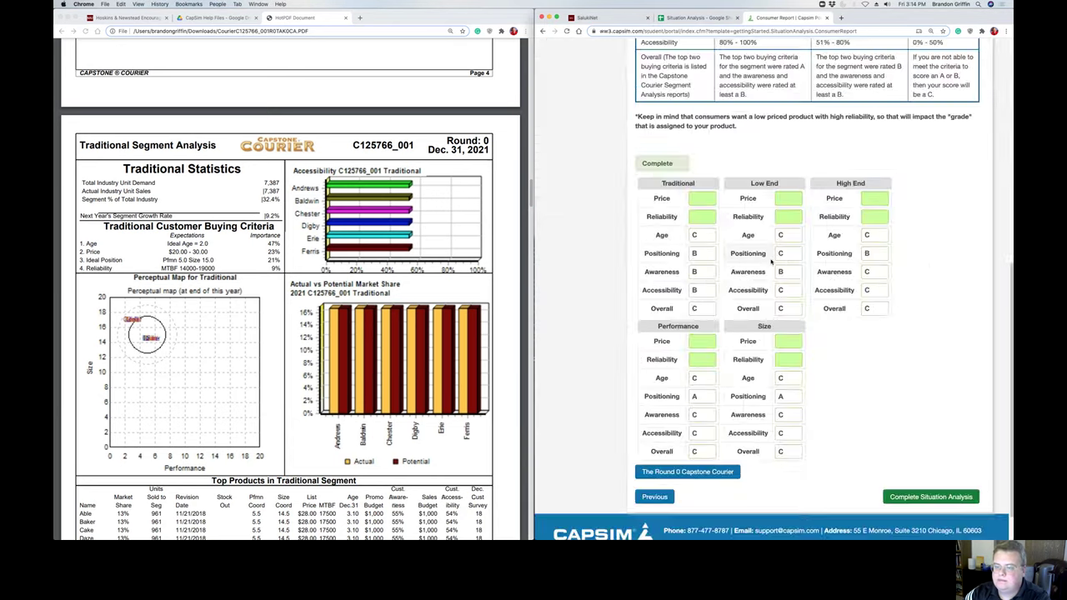
{"action": "scroll", "coordinate": [863, 290], "scroll_direction": "down", "scroll_amount": 5}
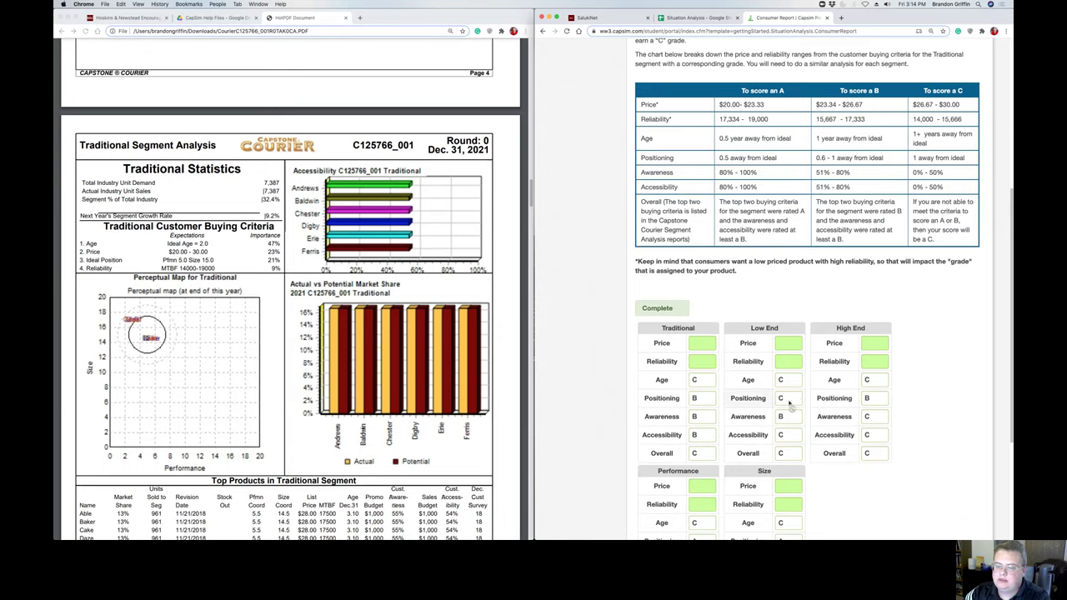
{"action": "scroll", "coordinate": [796, 398], "scroll_direction": "down", "scroll_amount": 2}
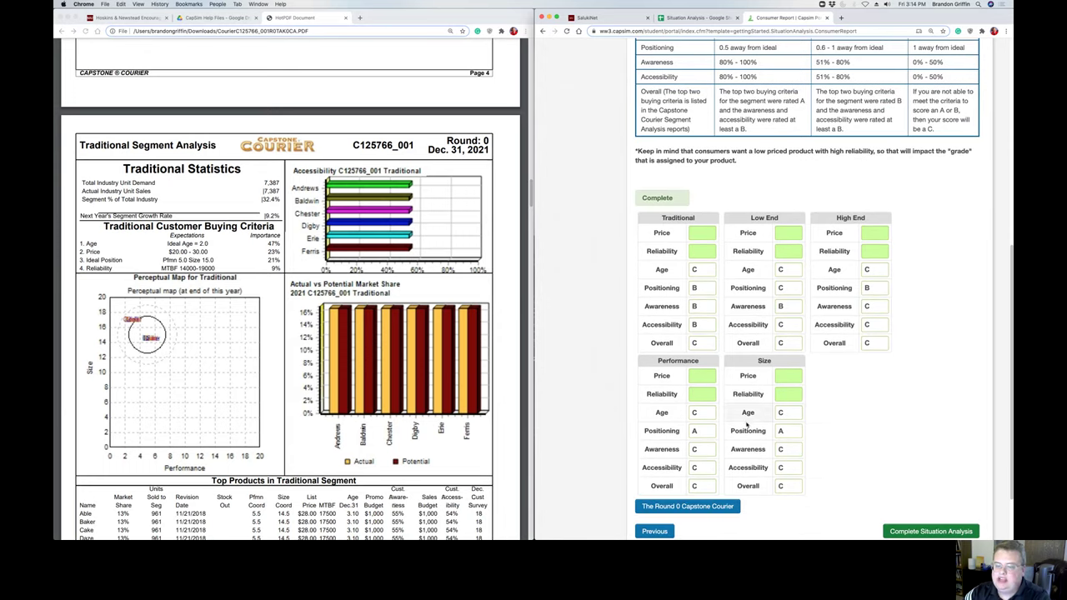
{"action": "scroll", "coordinate": [650, 213], "scroll_direction": "up", "scroll_amount": 5}
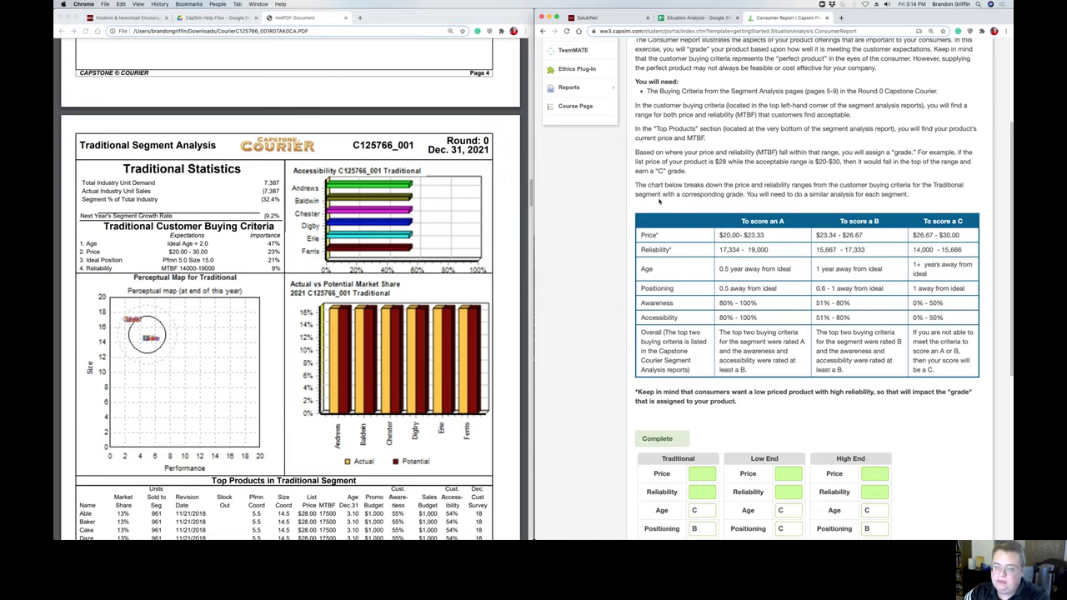
{"action": "scroll", "coordinate": [647, 420], "scroll_direction": "down", "scroll_amount": 2}
{"action": "scroll", "coordinate": [647, 419], "scroll_direction": "down", "scroll_amount": 1}
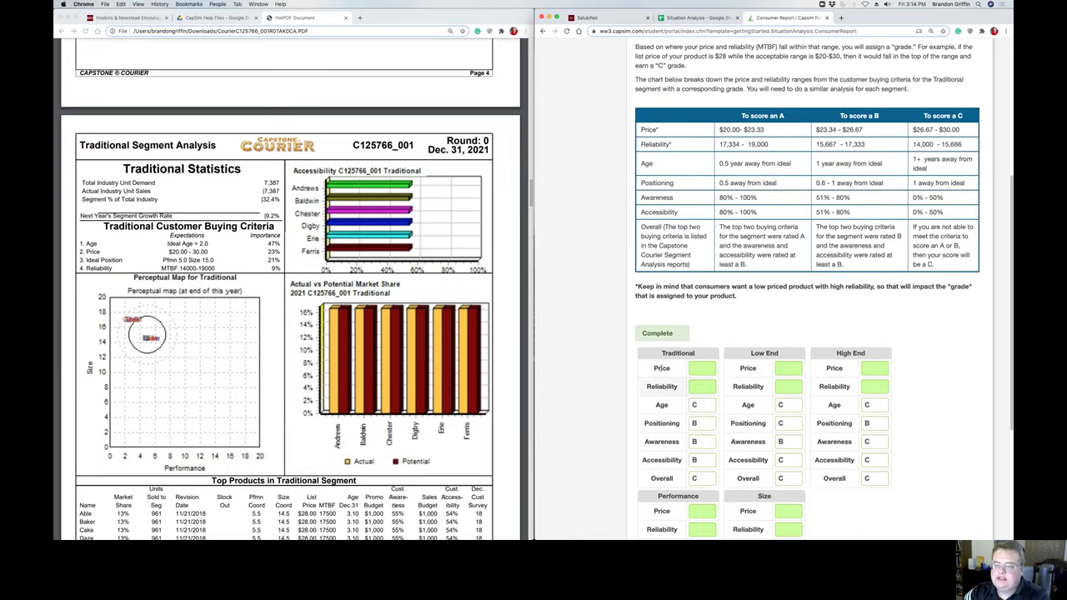
{"action": "scroll", "coordinate": [760, 139], "scroll_direction": "up", "scroll_amount": 1}
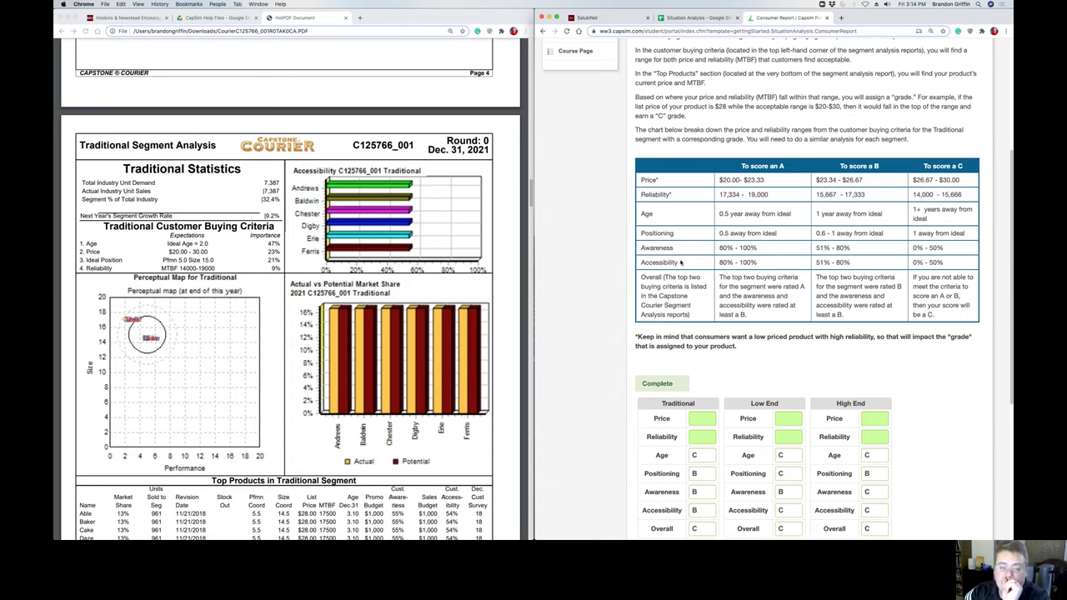
{"action": "scroll", "coordinate": [373, 222], "scroll_direction": "up", "scroll_amount": 3}
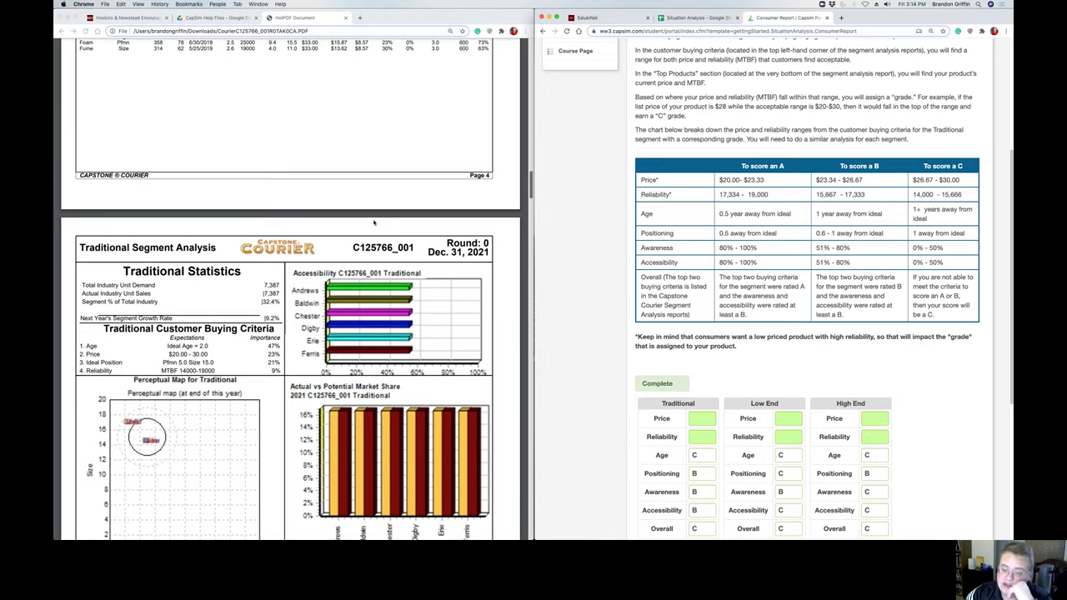
{"action": "scroll", "coordinate": [373, 223], "scroll_direction": "up", "scroll_amount": 1}
{"action": "scroll", "coordinate": [810, 289], "scroll_direction": "down", "scroll_amount": 1}
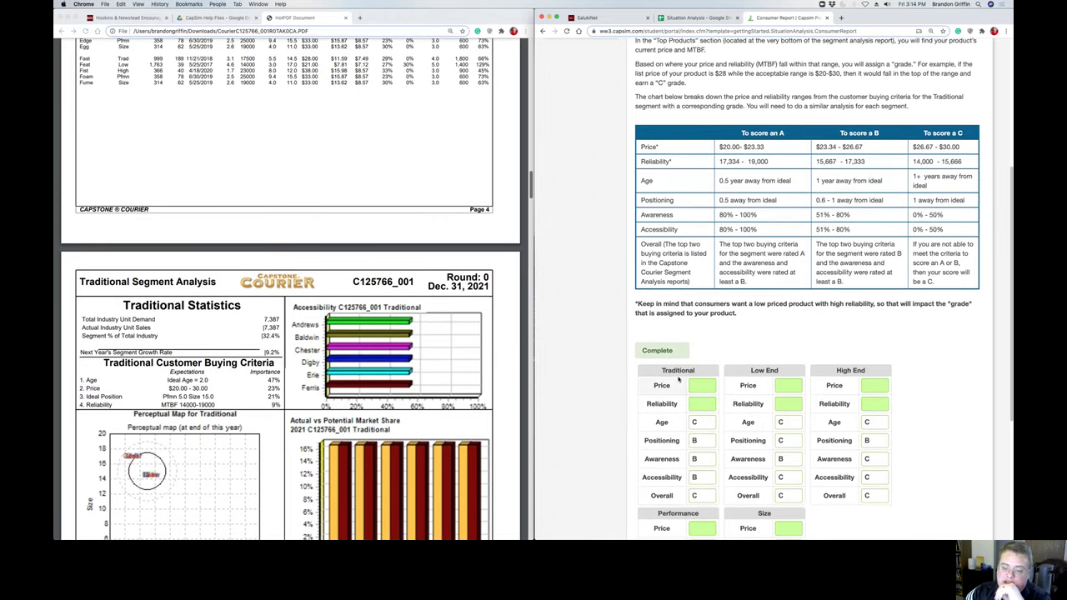
{"action": "scroll", "coordinate": [107, 291], "scroll_direction": "down", "scroll_amount": 2}
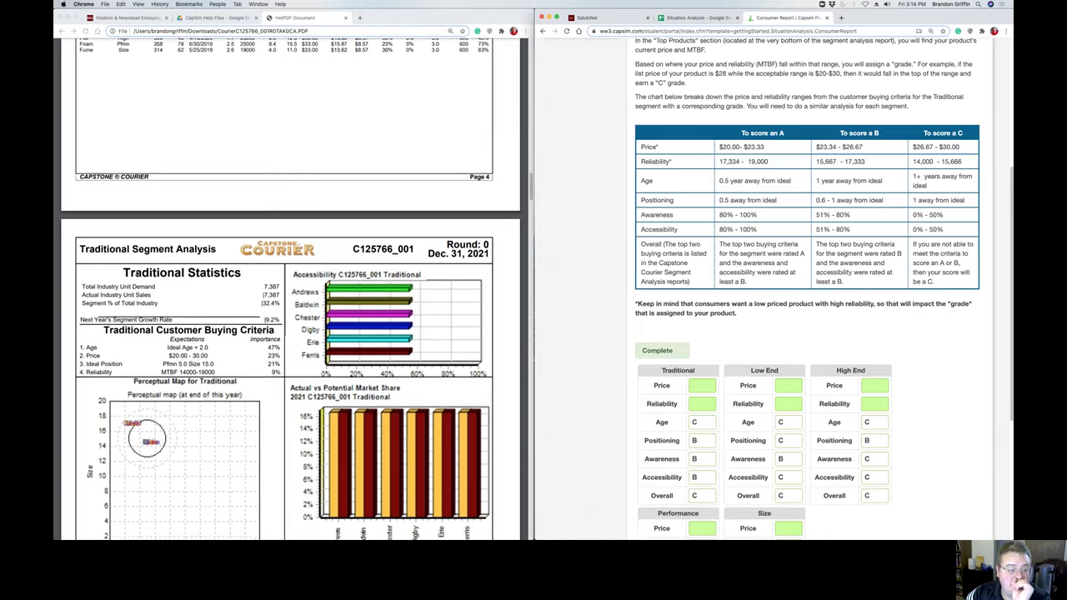
{"action": "scroll", "coordinate": [714, 286], "scroll_direction": "up", "scroll_amount": 5}
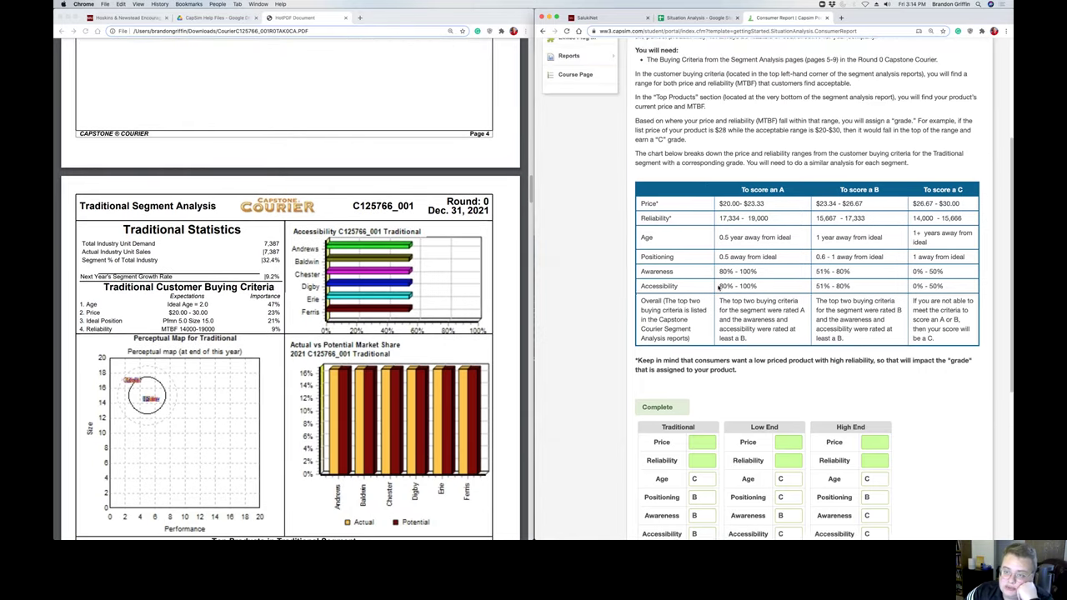
{"action": "scroll", "coordinate": [704, 294], "scroll_direction": "down", "scroll_amount": 4}
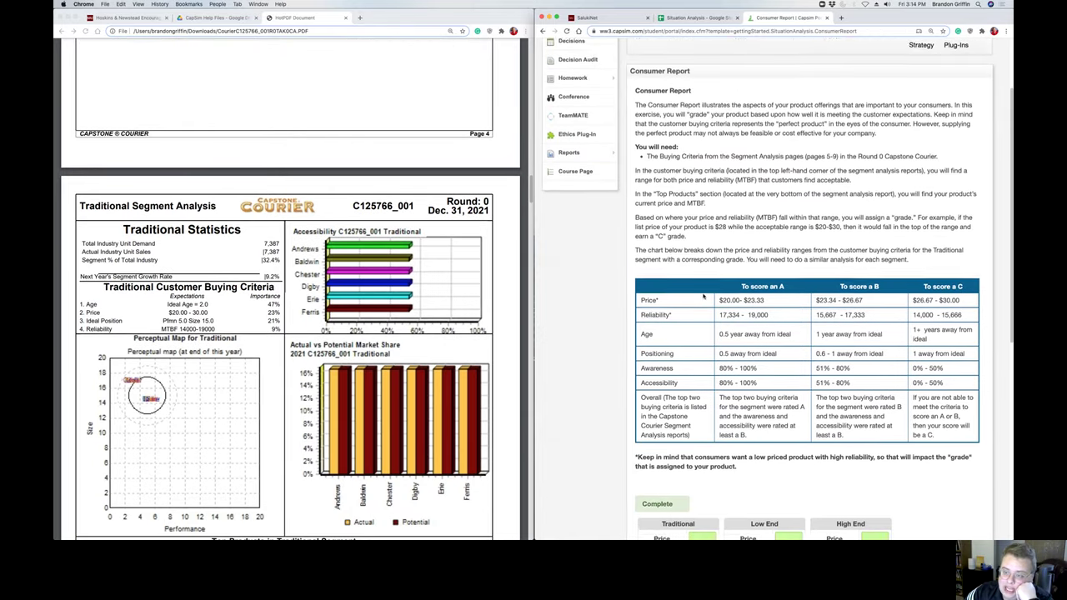
{"action": "scroll", "coordinate": [699, 293], "scroll_direction": "up", "scroll_amount": 4}
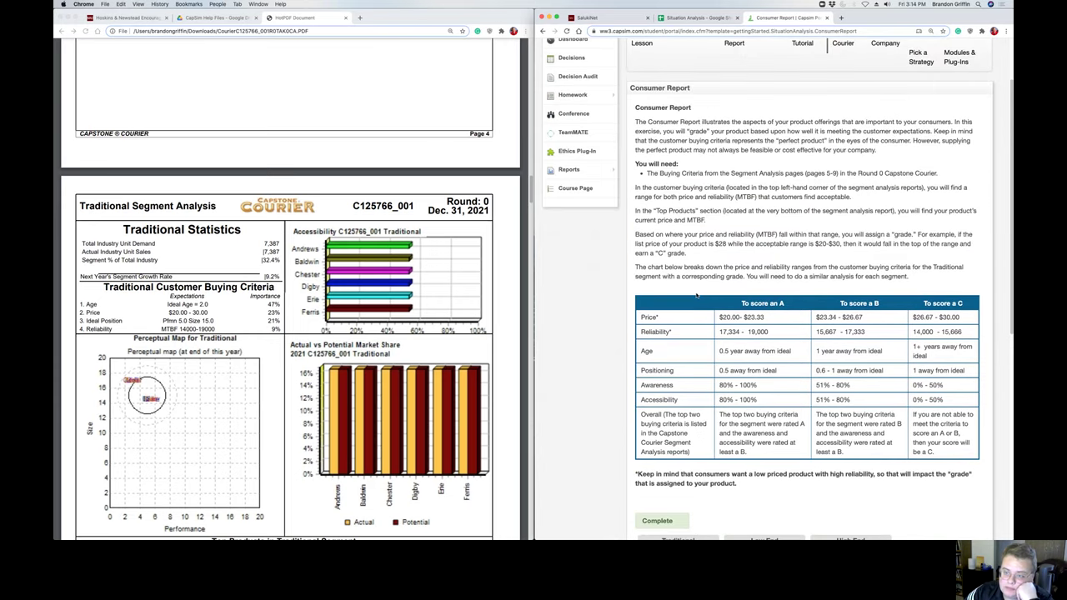
{"action": "scroll", "coordinate": [697, 295], "scroll_direction": "down", "scroll_amount": 5}
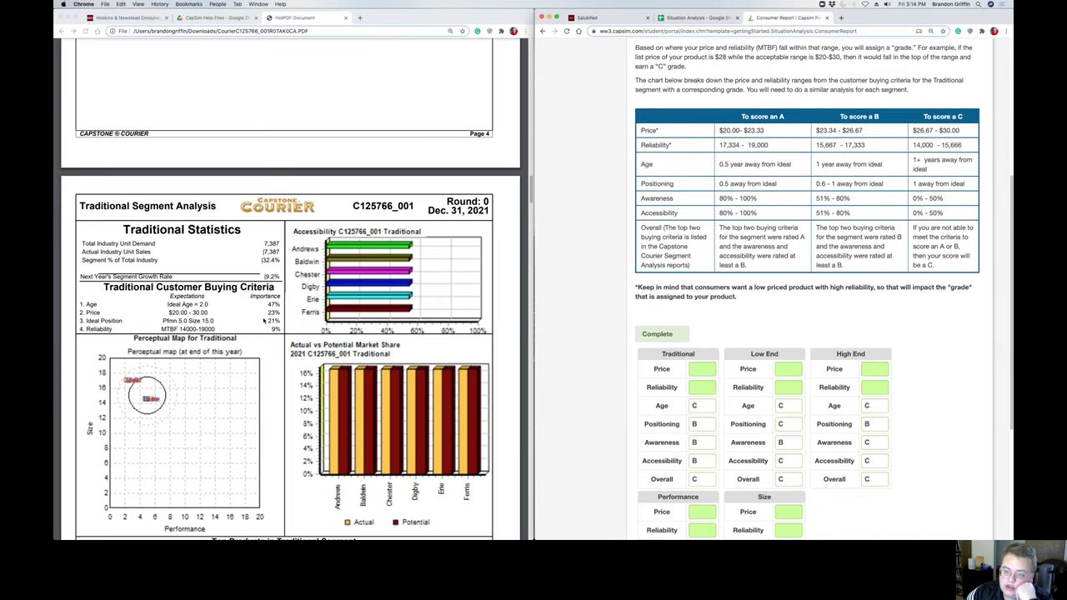
- Check Able's list price in the Courier's top Traditional products against the grading chart and enter C as the Traditional Price grade
{"action": "scroll", "coordinate": [263, 320], "scroll_direction": "down", "scroll_amount": 6}
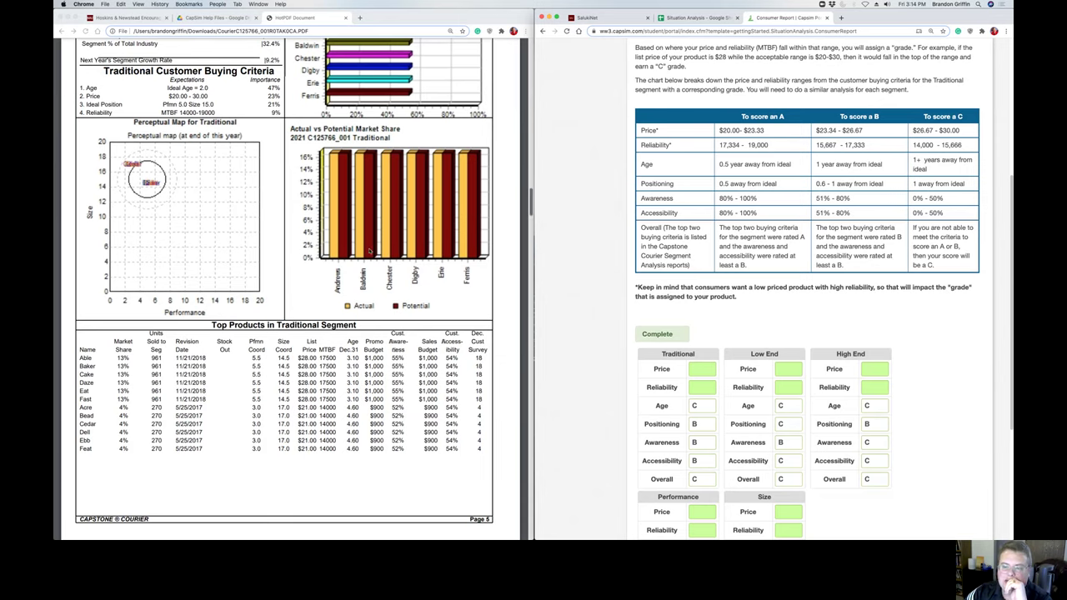
{"action": "scroll", "coordinate": [176, 325], "scroll_direction": "down", "scroll_amount": 1}
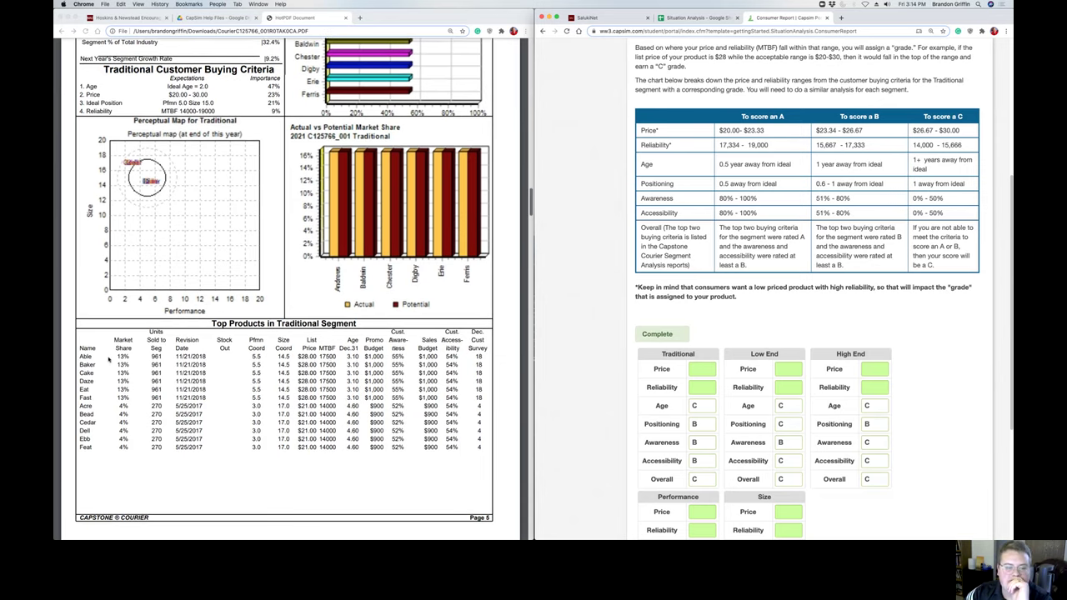
{"action": "left_click", "coordinate": [302, 359]}
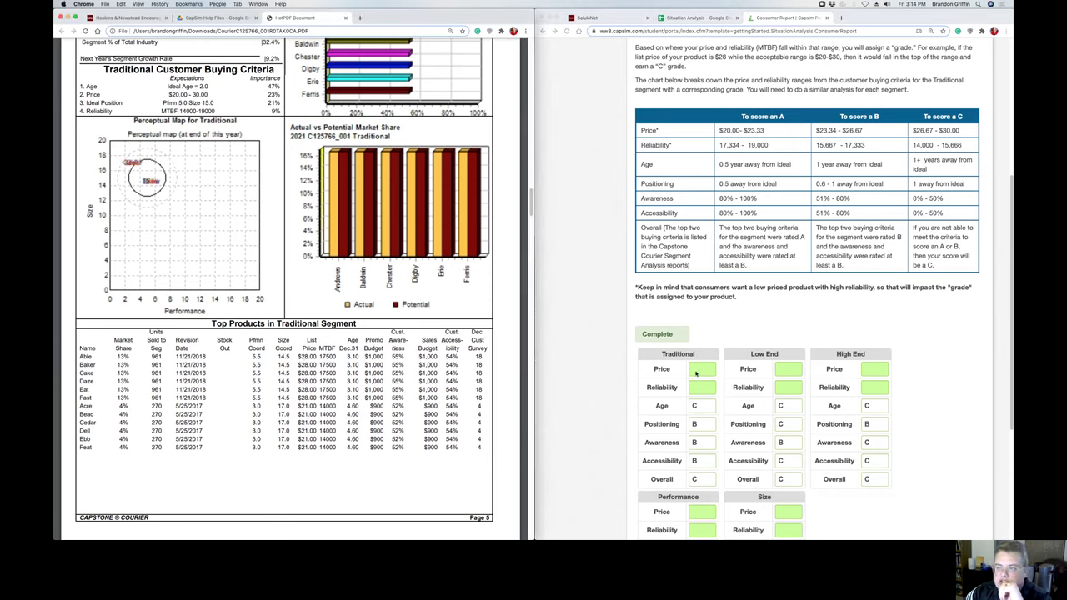
{"action": "left_click", "coordinate": [944, 151]}
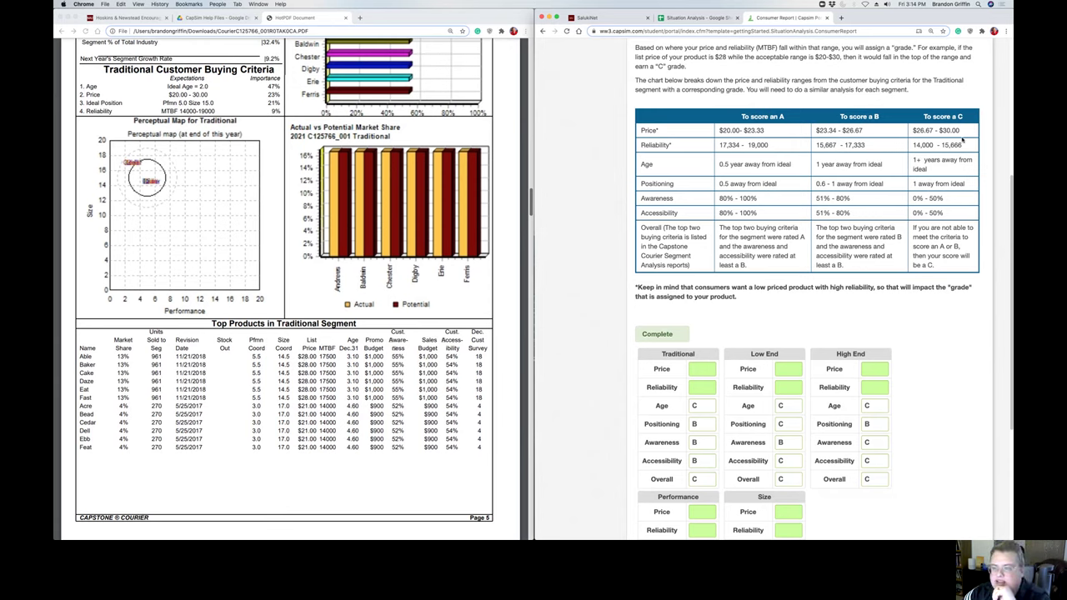
{"action": "left_click", "coordinate": [703, 370]}
{"action": "type", "text": "C"}
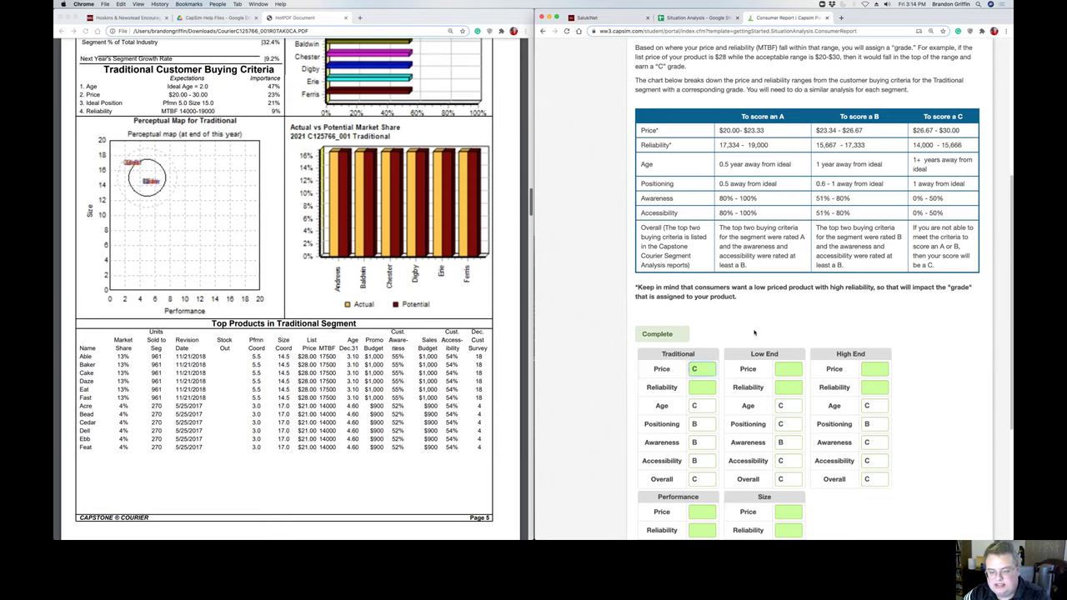
- Check Able's MTBF in the Courier and enter A as the Traditional Reliability grade
{"action": "left_click", "coordinate": [94, 356]}
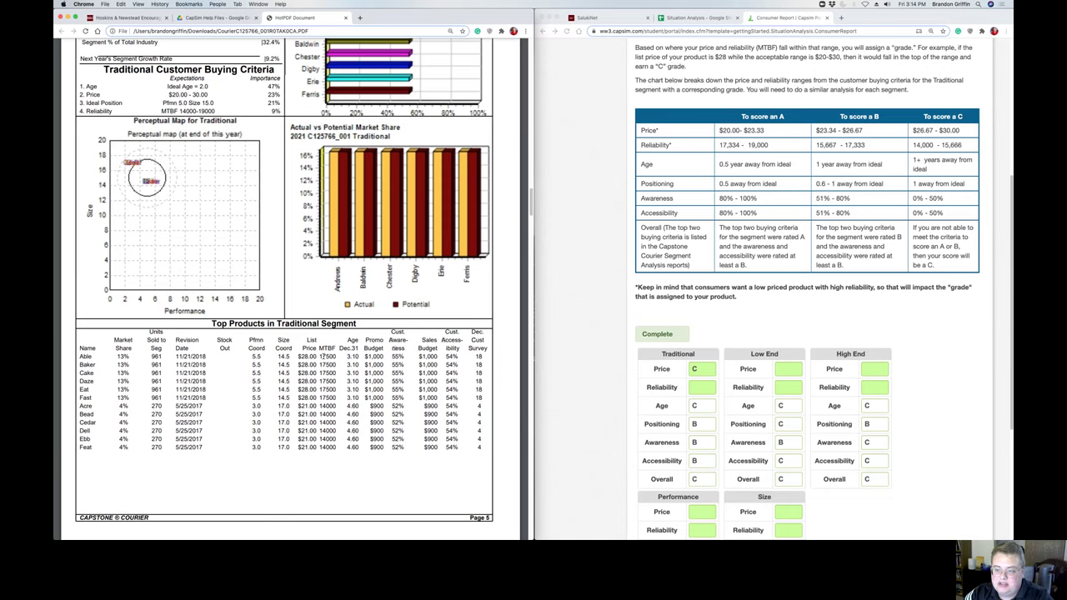
{"action": "left_click", "coordinate": [709, 387]}
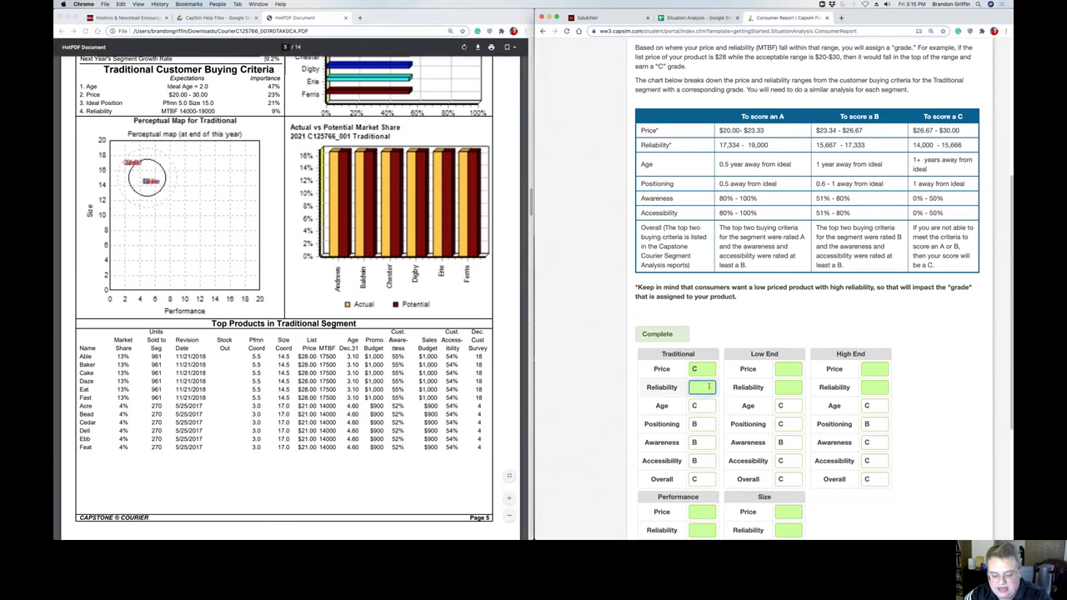
{"action": "type", "text": "A"}
{"action": "left_click", "coordinate": [718, 332]}
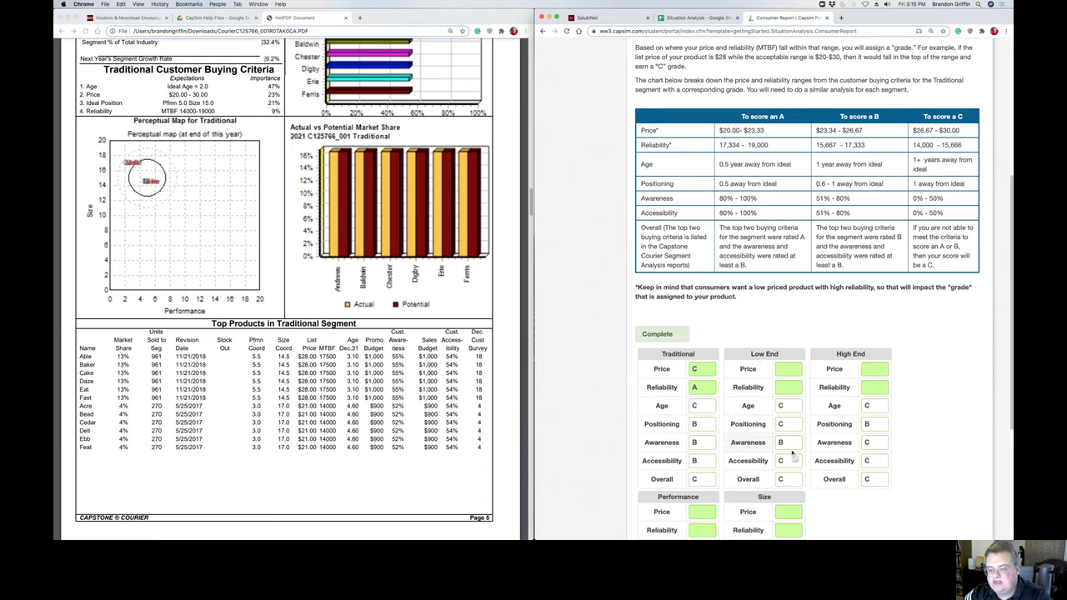
- Submit the completed Situation Analysis from the Consumer Report page and return to the company dashboard
{"action": "scroll", "coordinate": [833, 450], "scroll_direction": "down", "scroll_amount": 3}
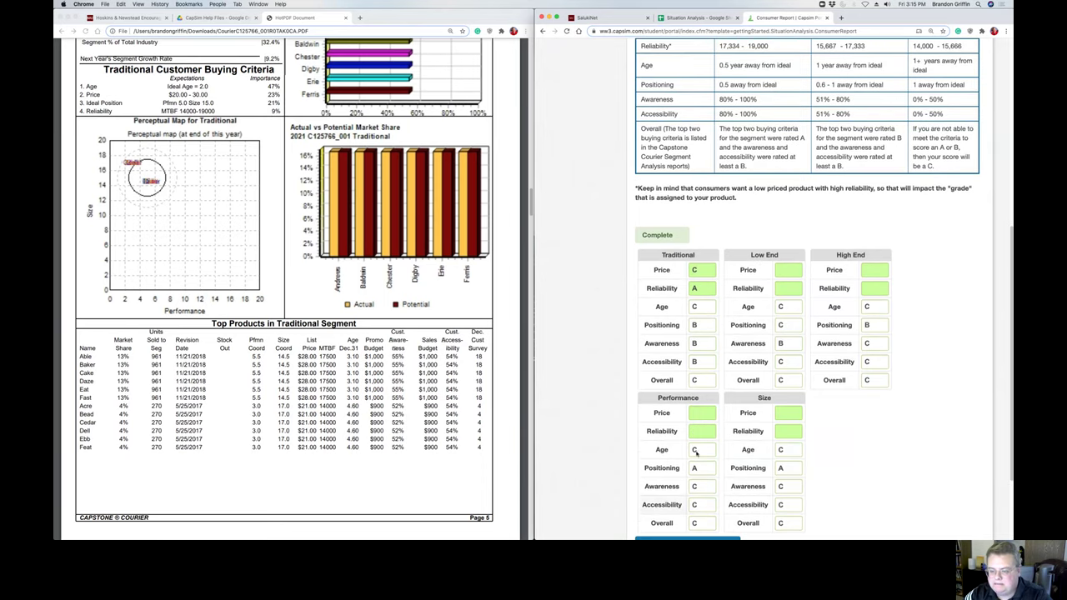
{"action": "scroll", "coordinate": [717, 375], "scroll_direction": "down", "scroll_amount": 3}
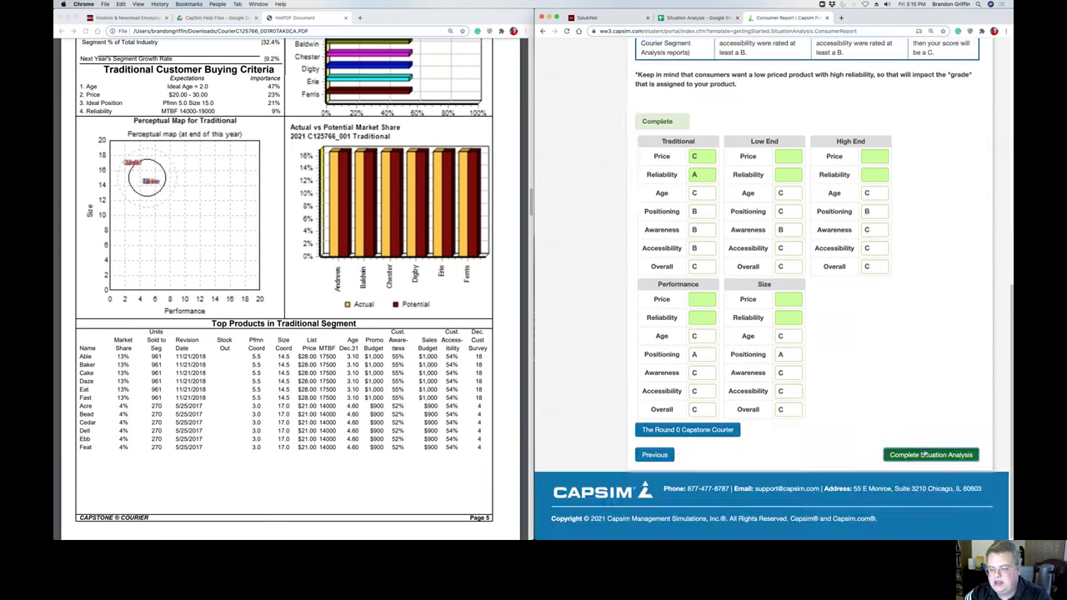
{"action": "left_click", "coordinate": [924, 452]}
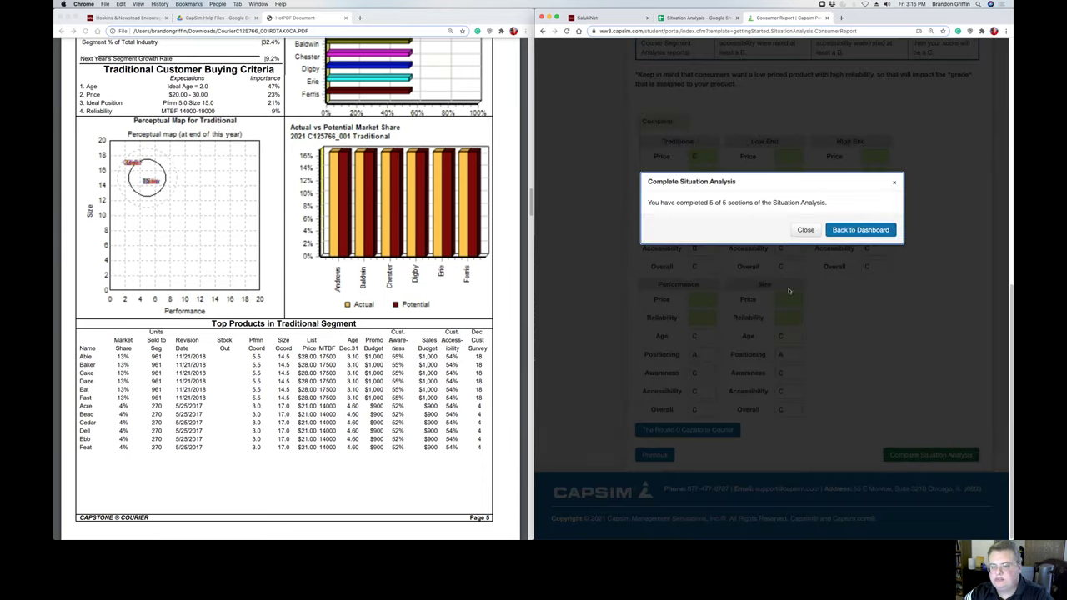
{"action": "left_click", "coordinate": [848, 238]}
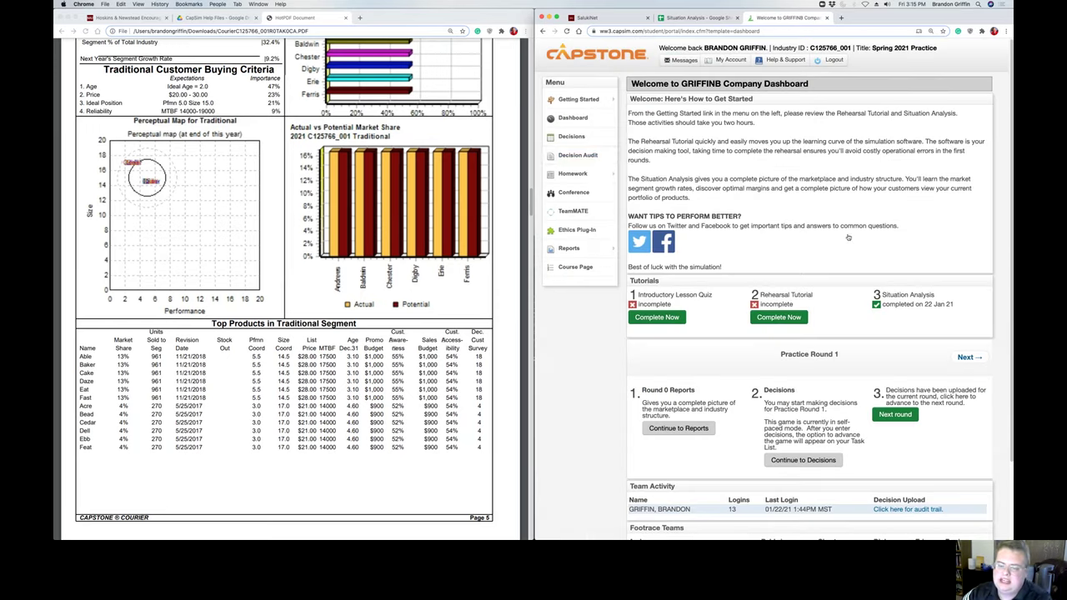
{"action": "mouse_move", "coordinate": [612, 91]}
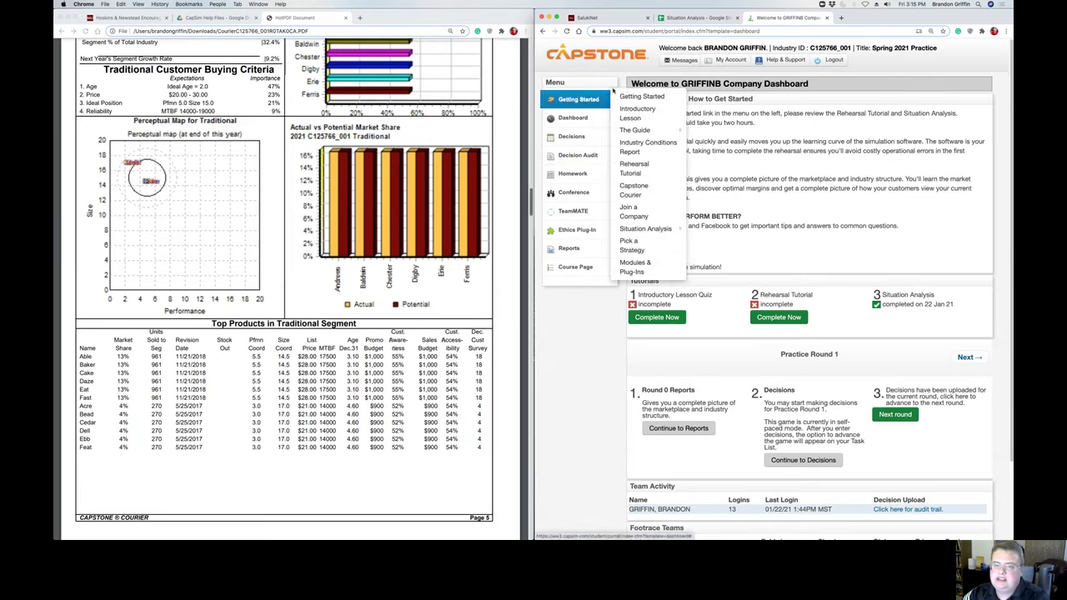